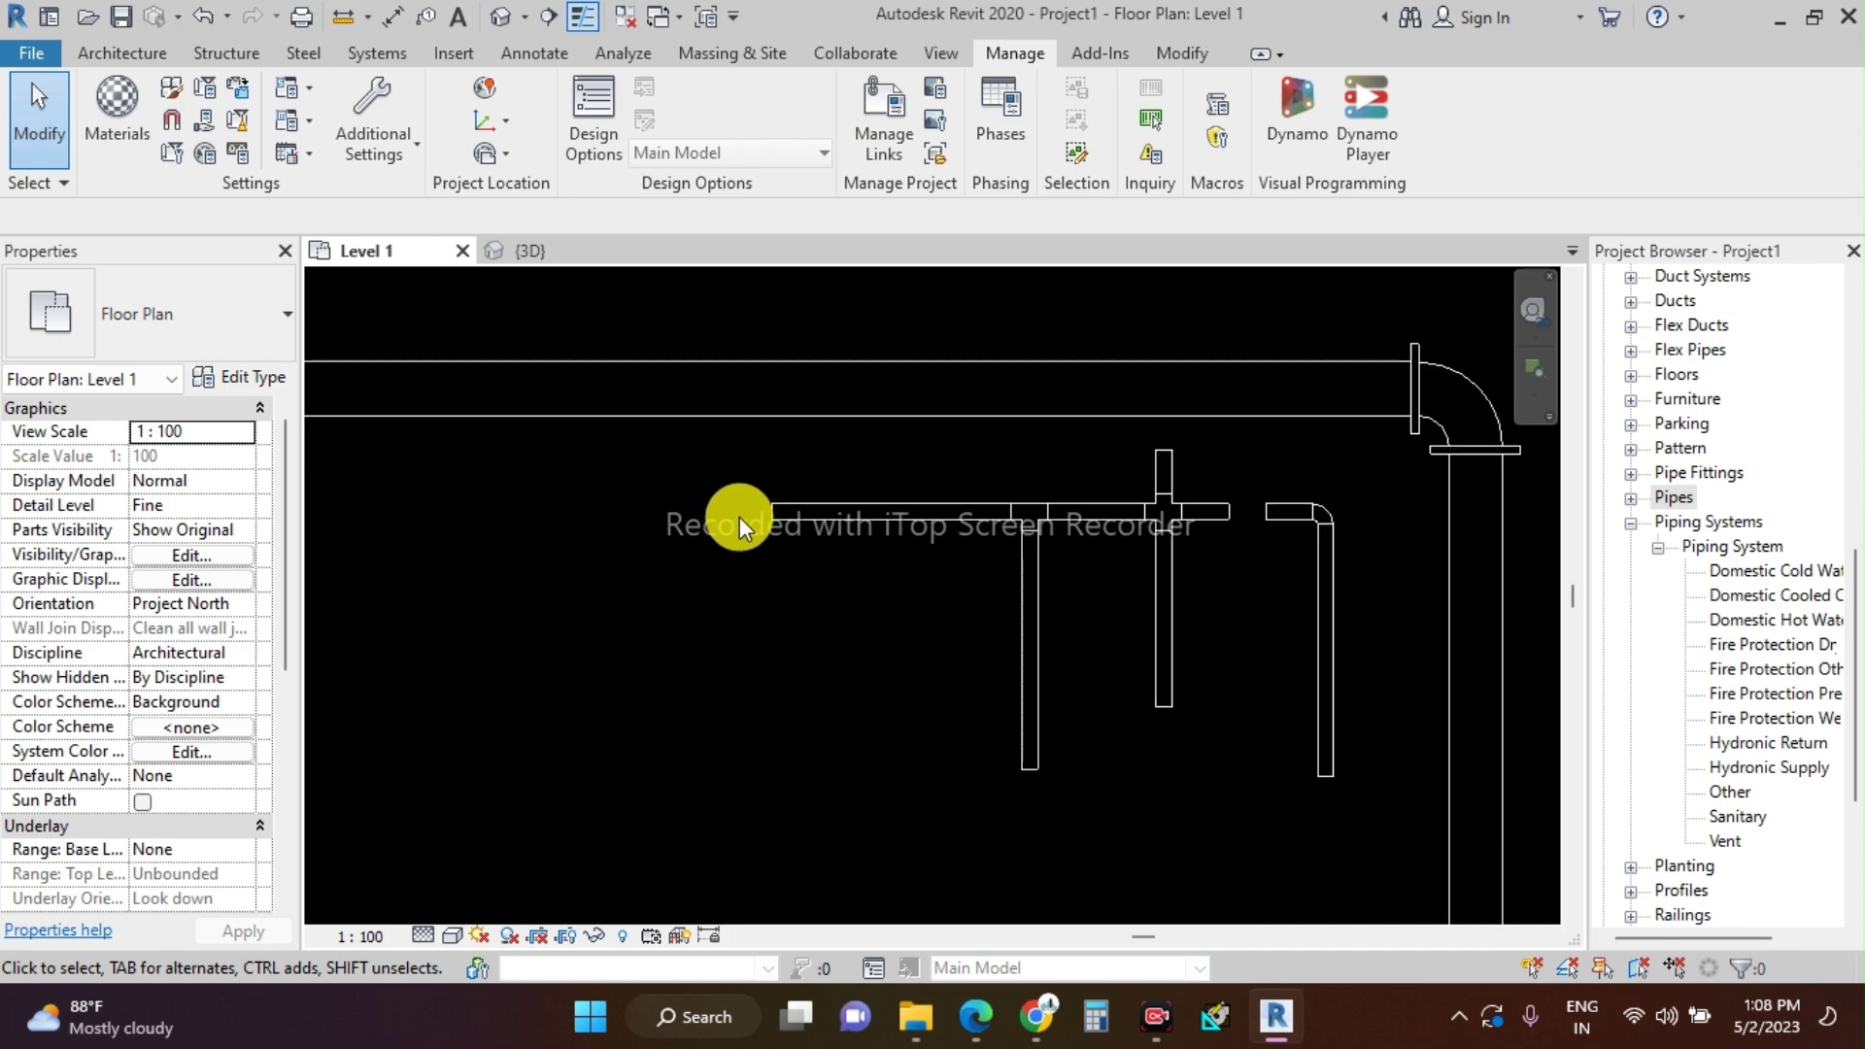
- Draw a horizontal 32 mm pipe at 900 mm middle elevation, extending leftward from the open end of the 40 mm run
key(p)
key(i)
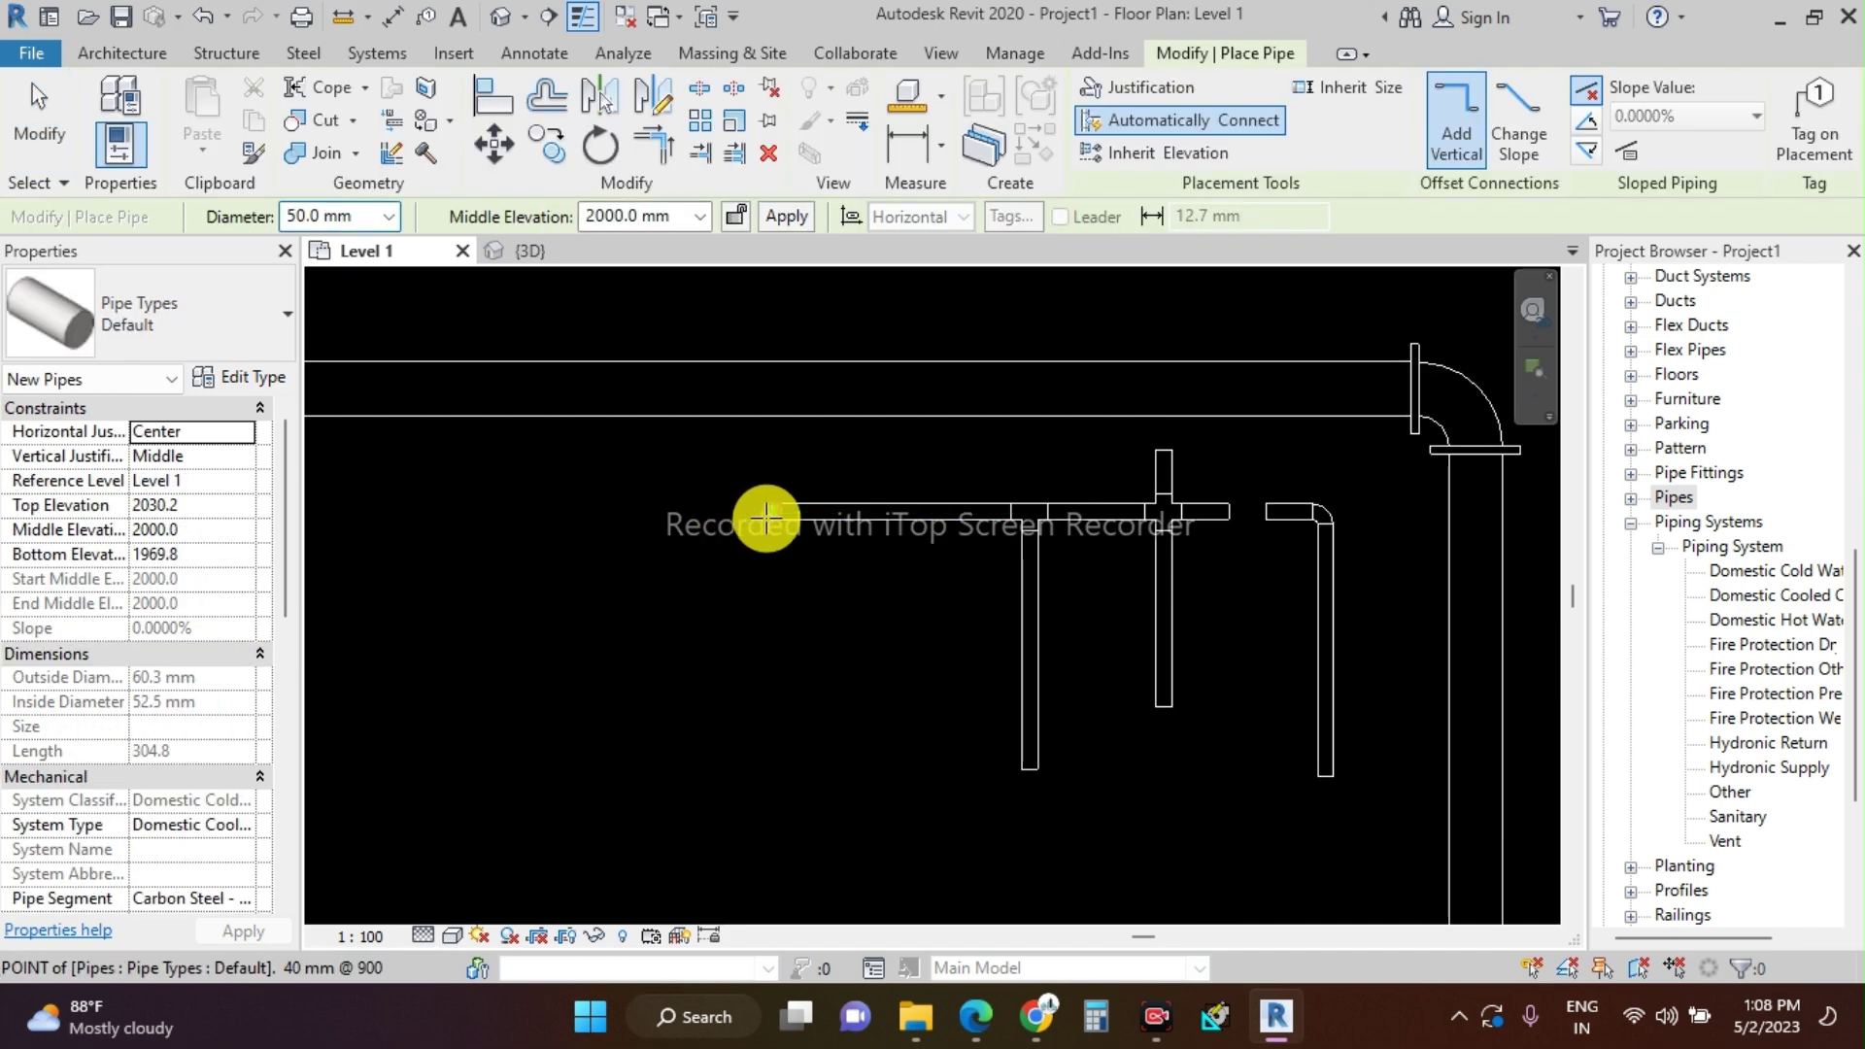
click(767, 515)
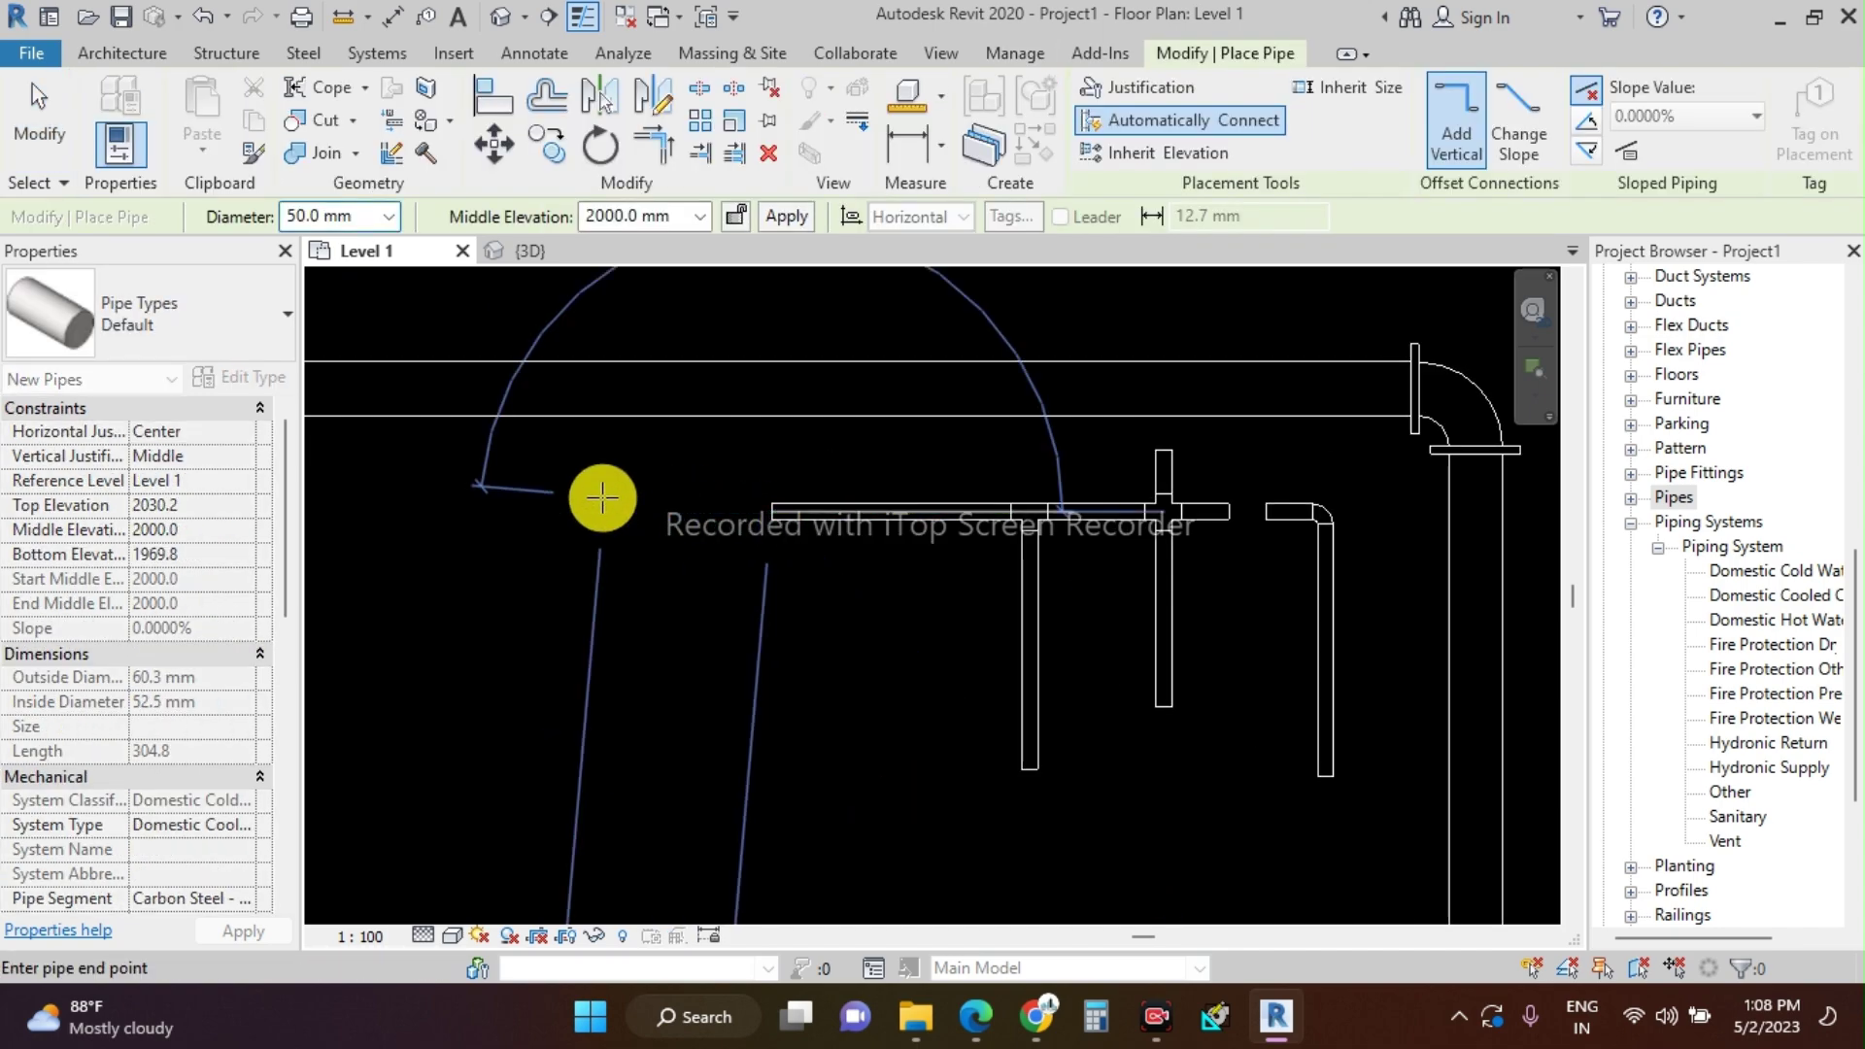
click(647, 217)
text(900)
key(Return)
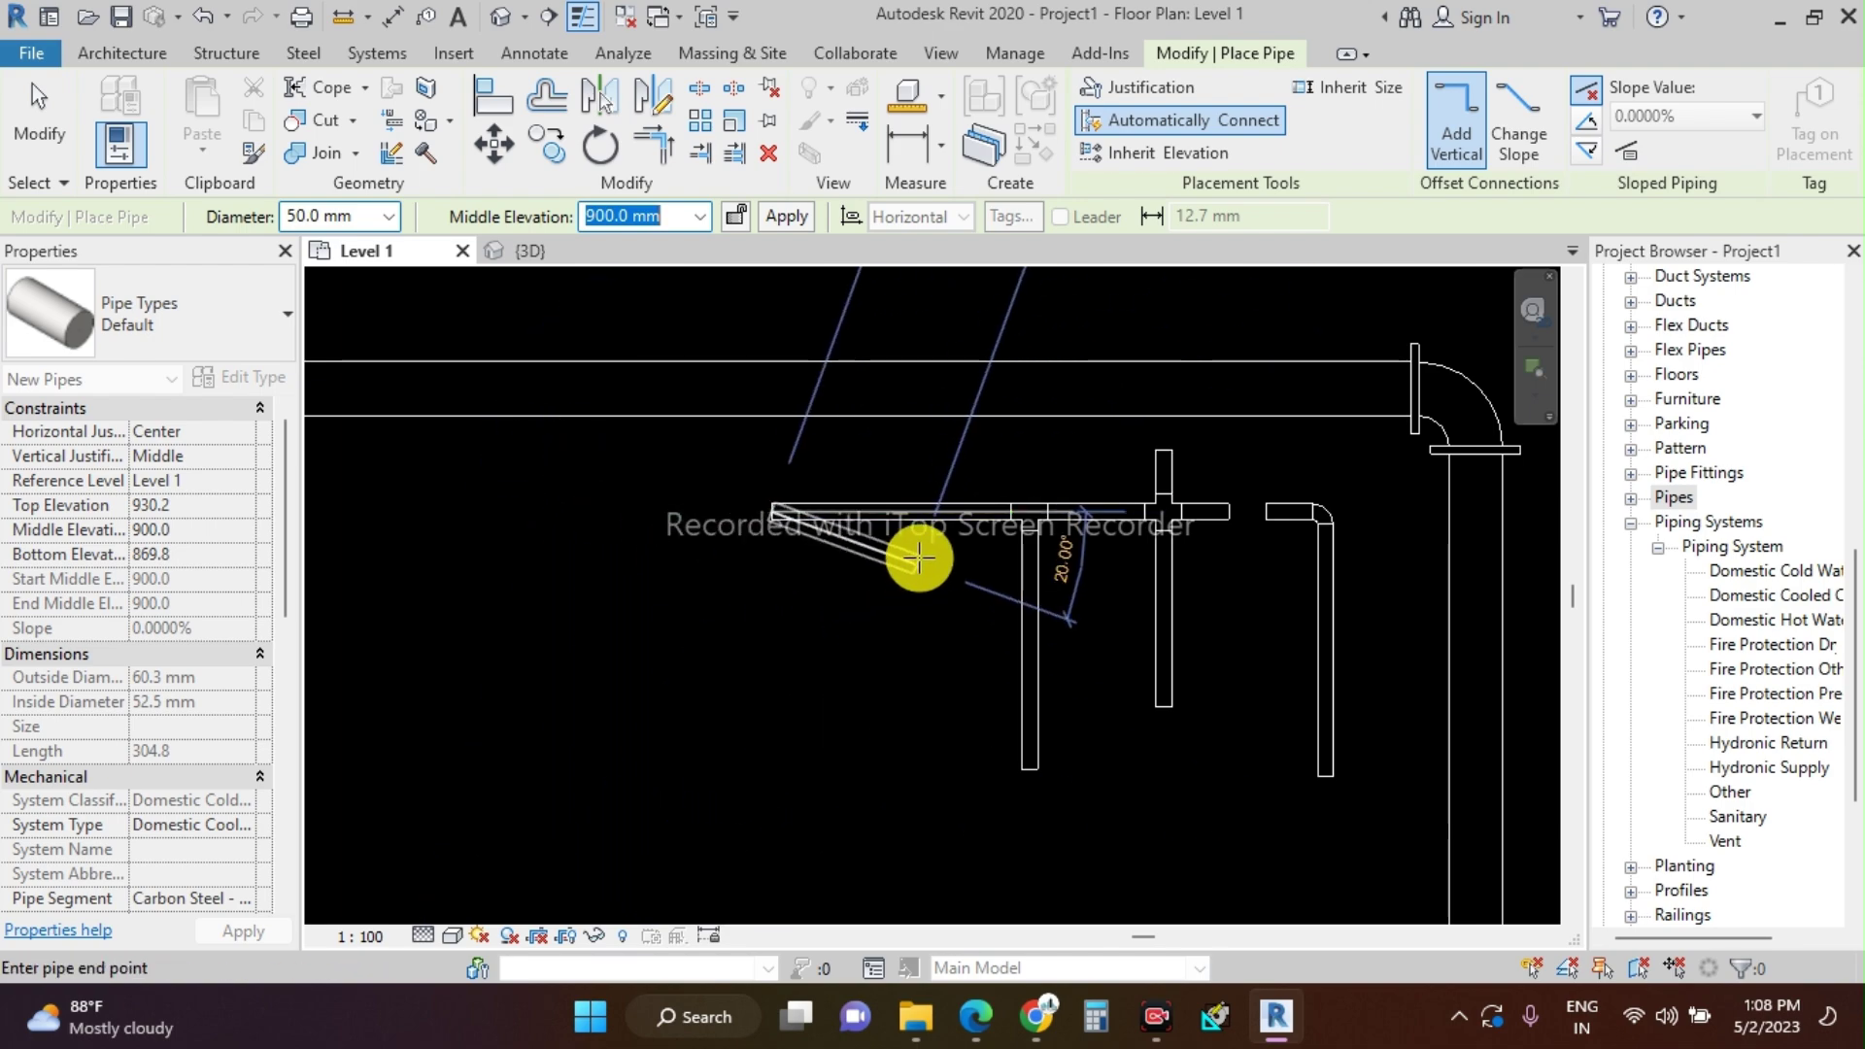
click(773, 512)
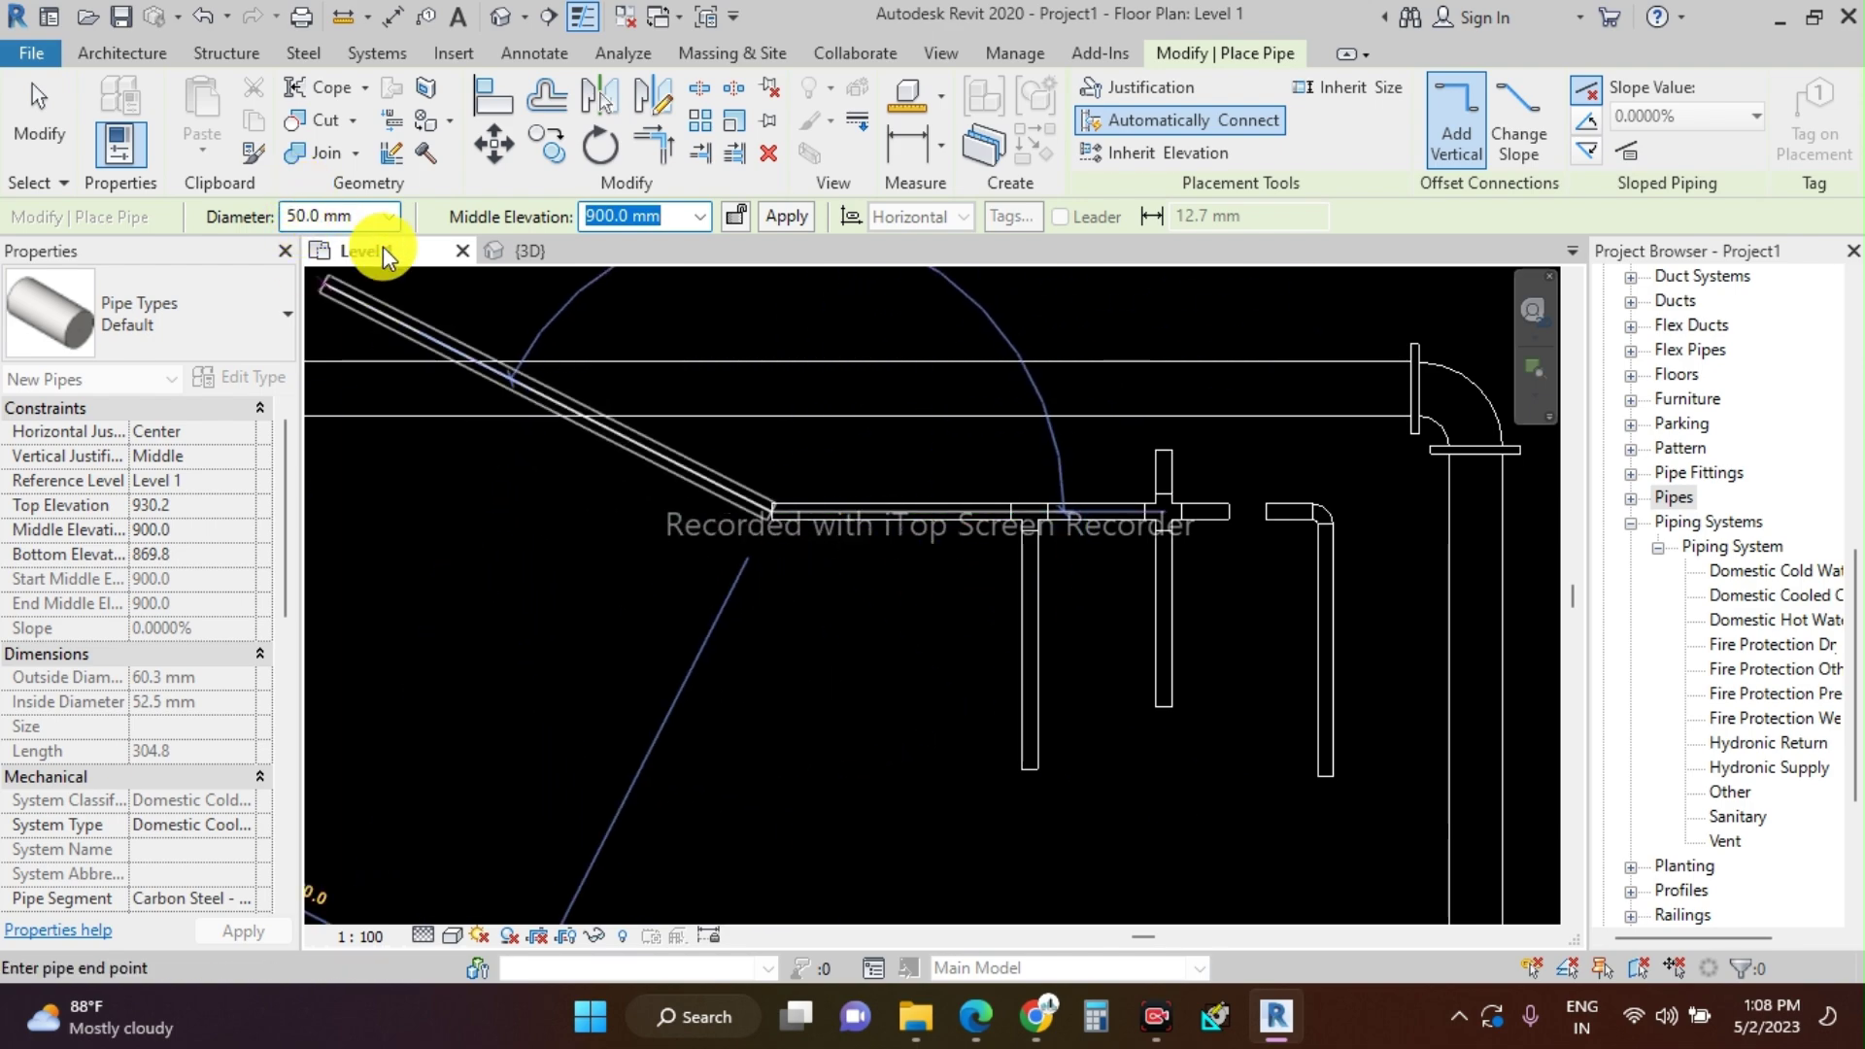
click(385, 220)
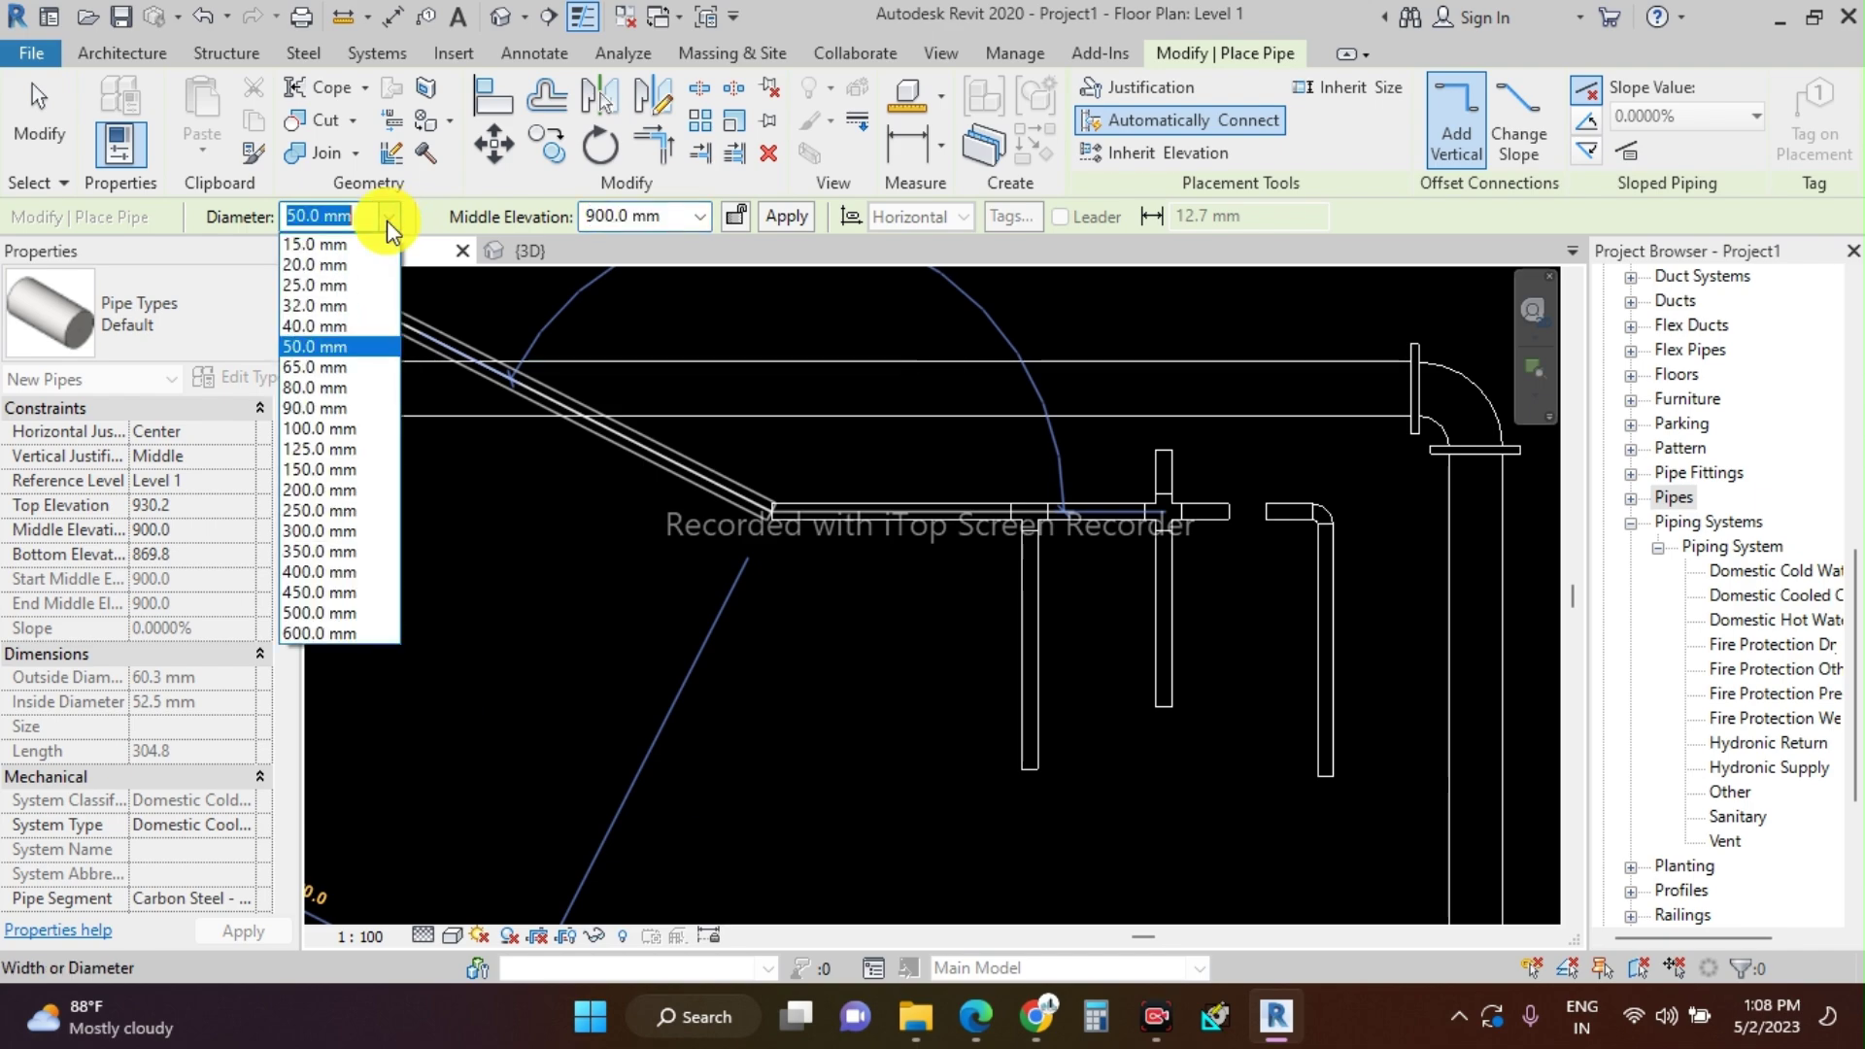
click(365, 309)
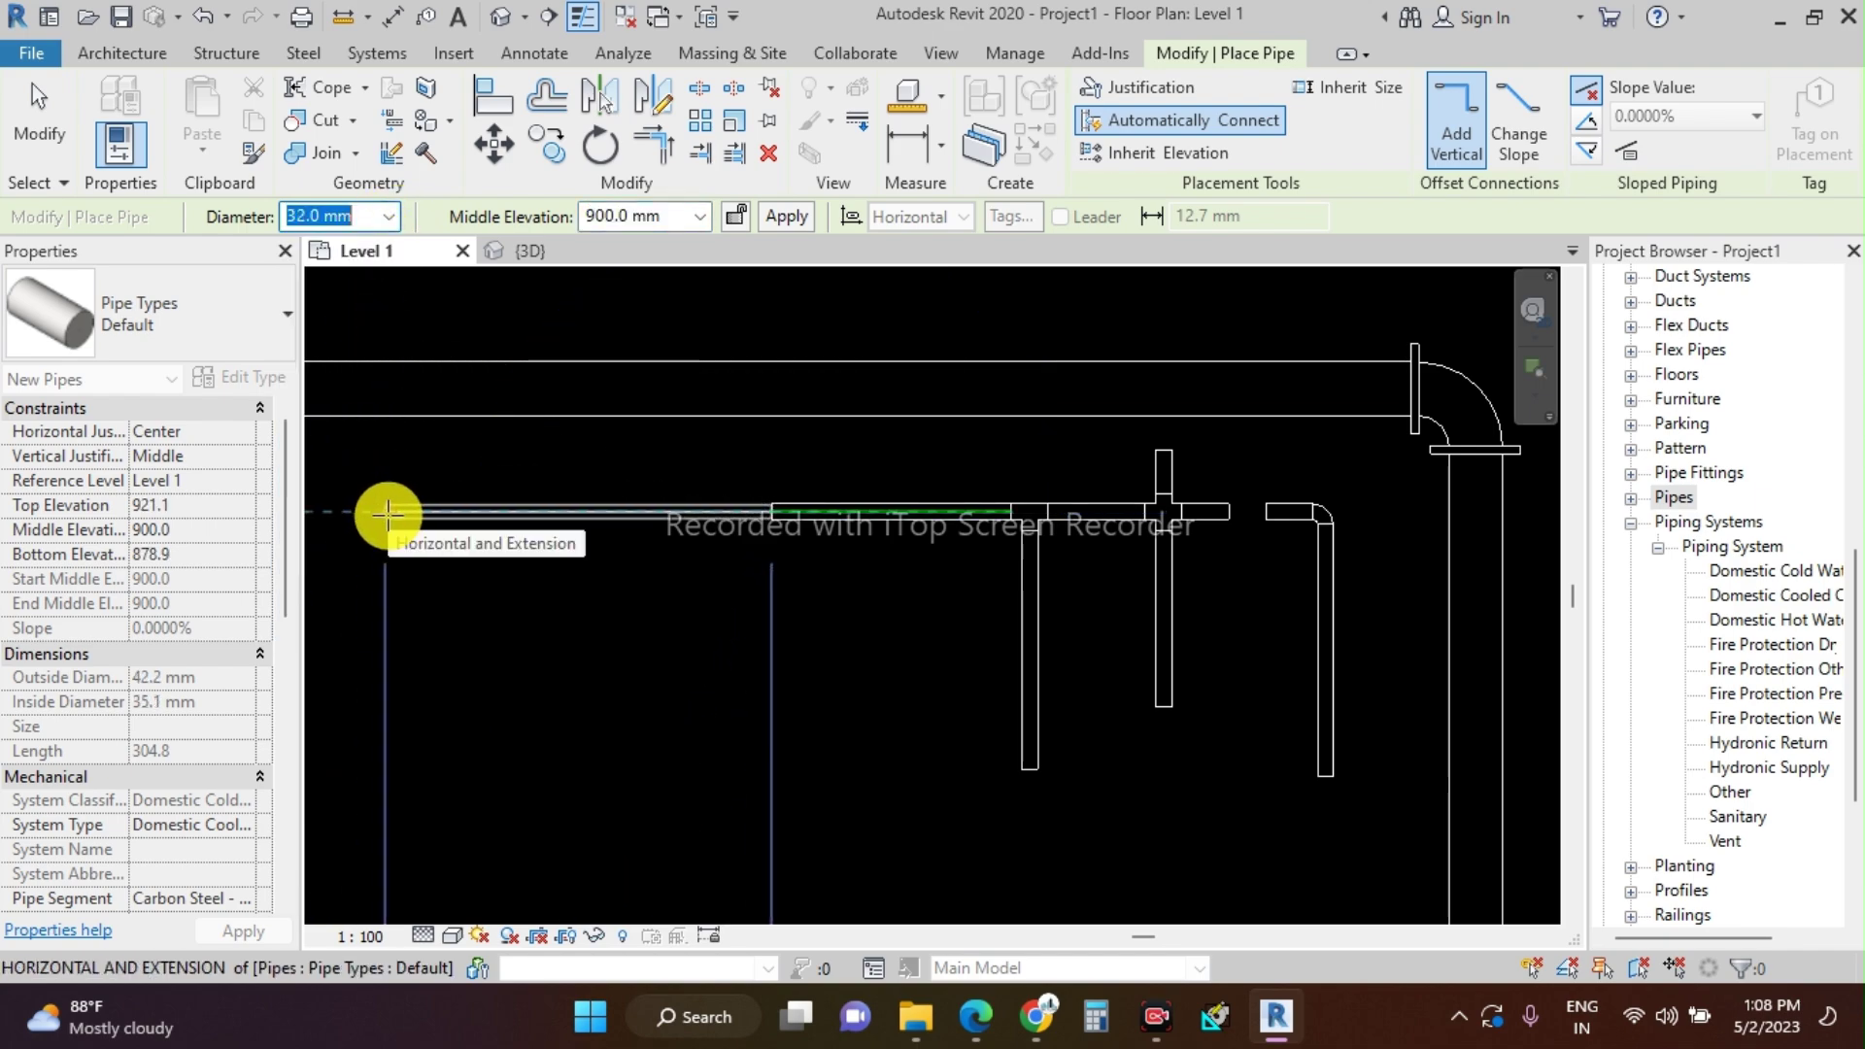
click(388, 515)
key(Escape)
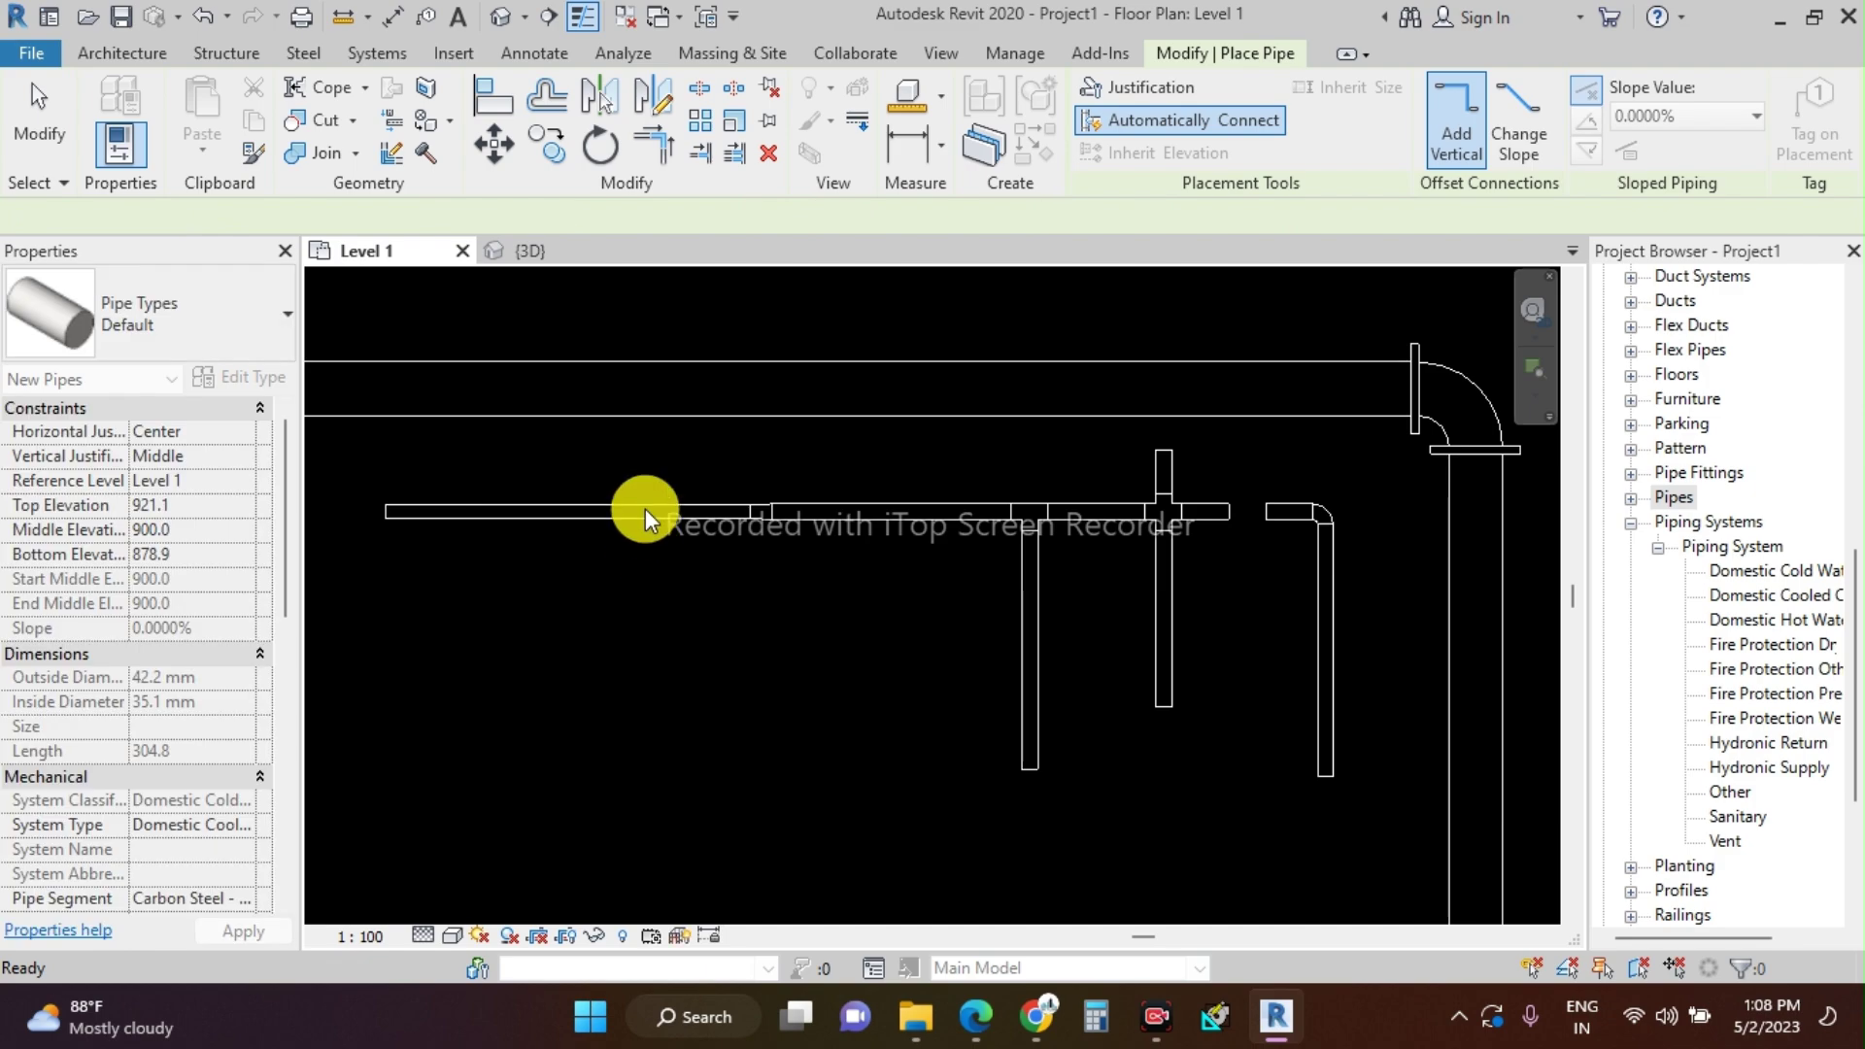
scroll(646, 523, up, 3)
key(Escape)
scroll(736, 514, up, 3)
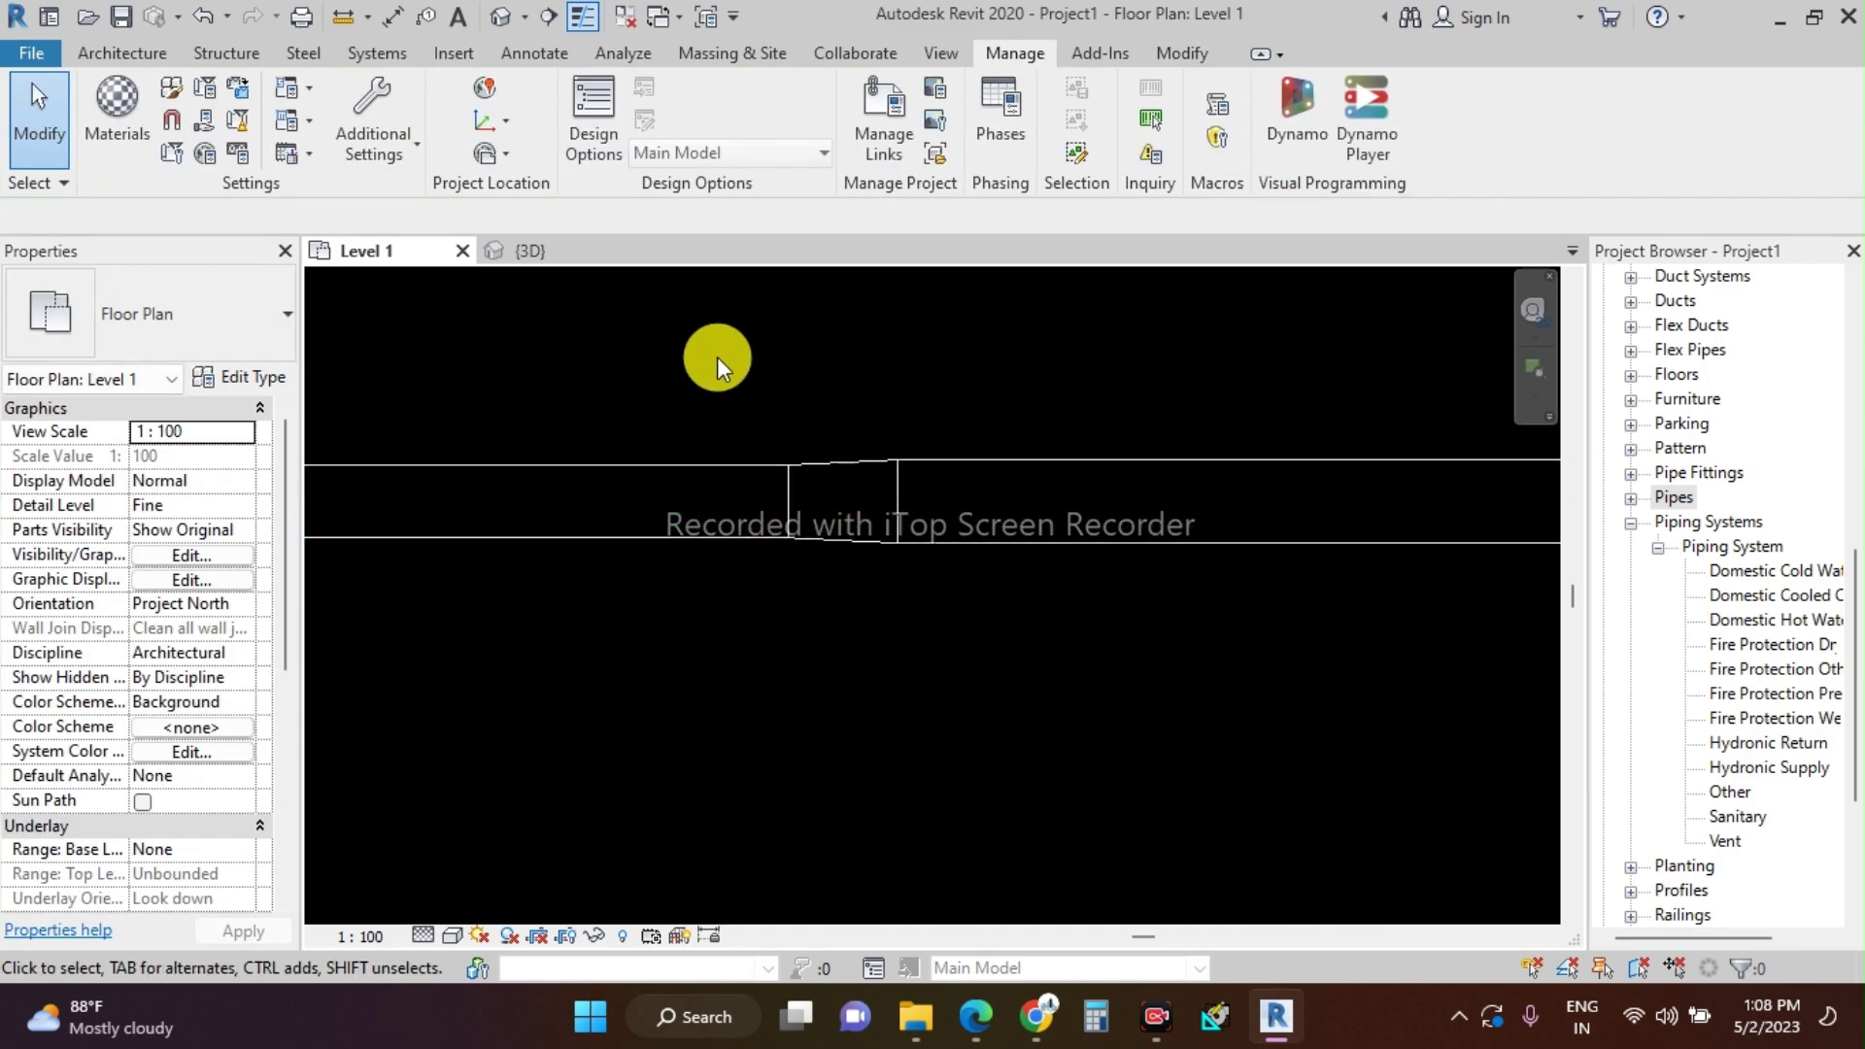
- Draw a 32 mm branch pipe at 900 mm elevation straight down from the middle of the new 32 mm pipe
scroll(1131, 542, down, 5)
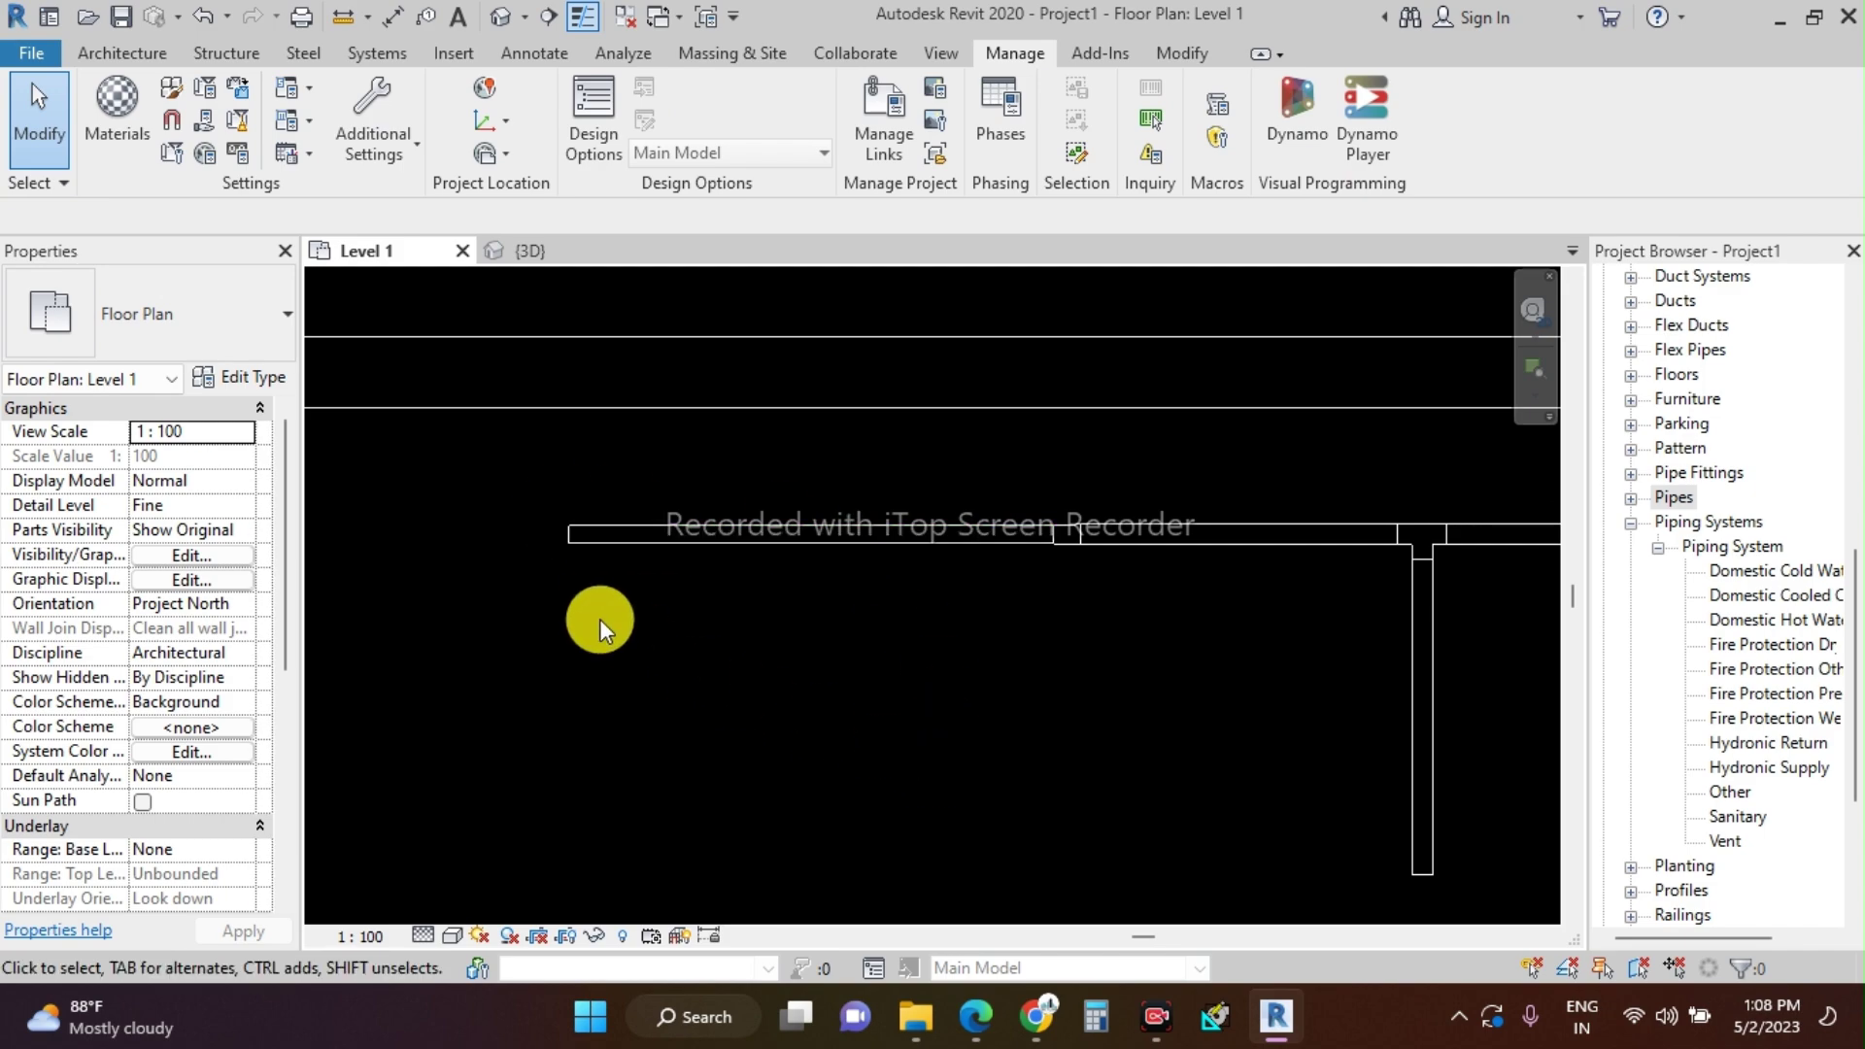
key(p)
key(i)
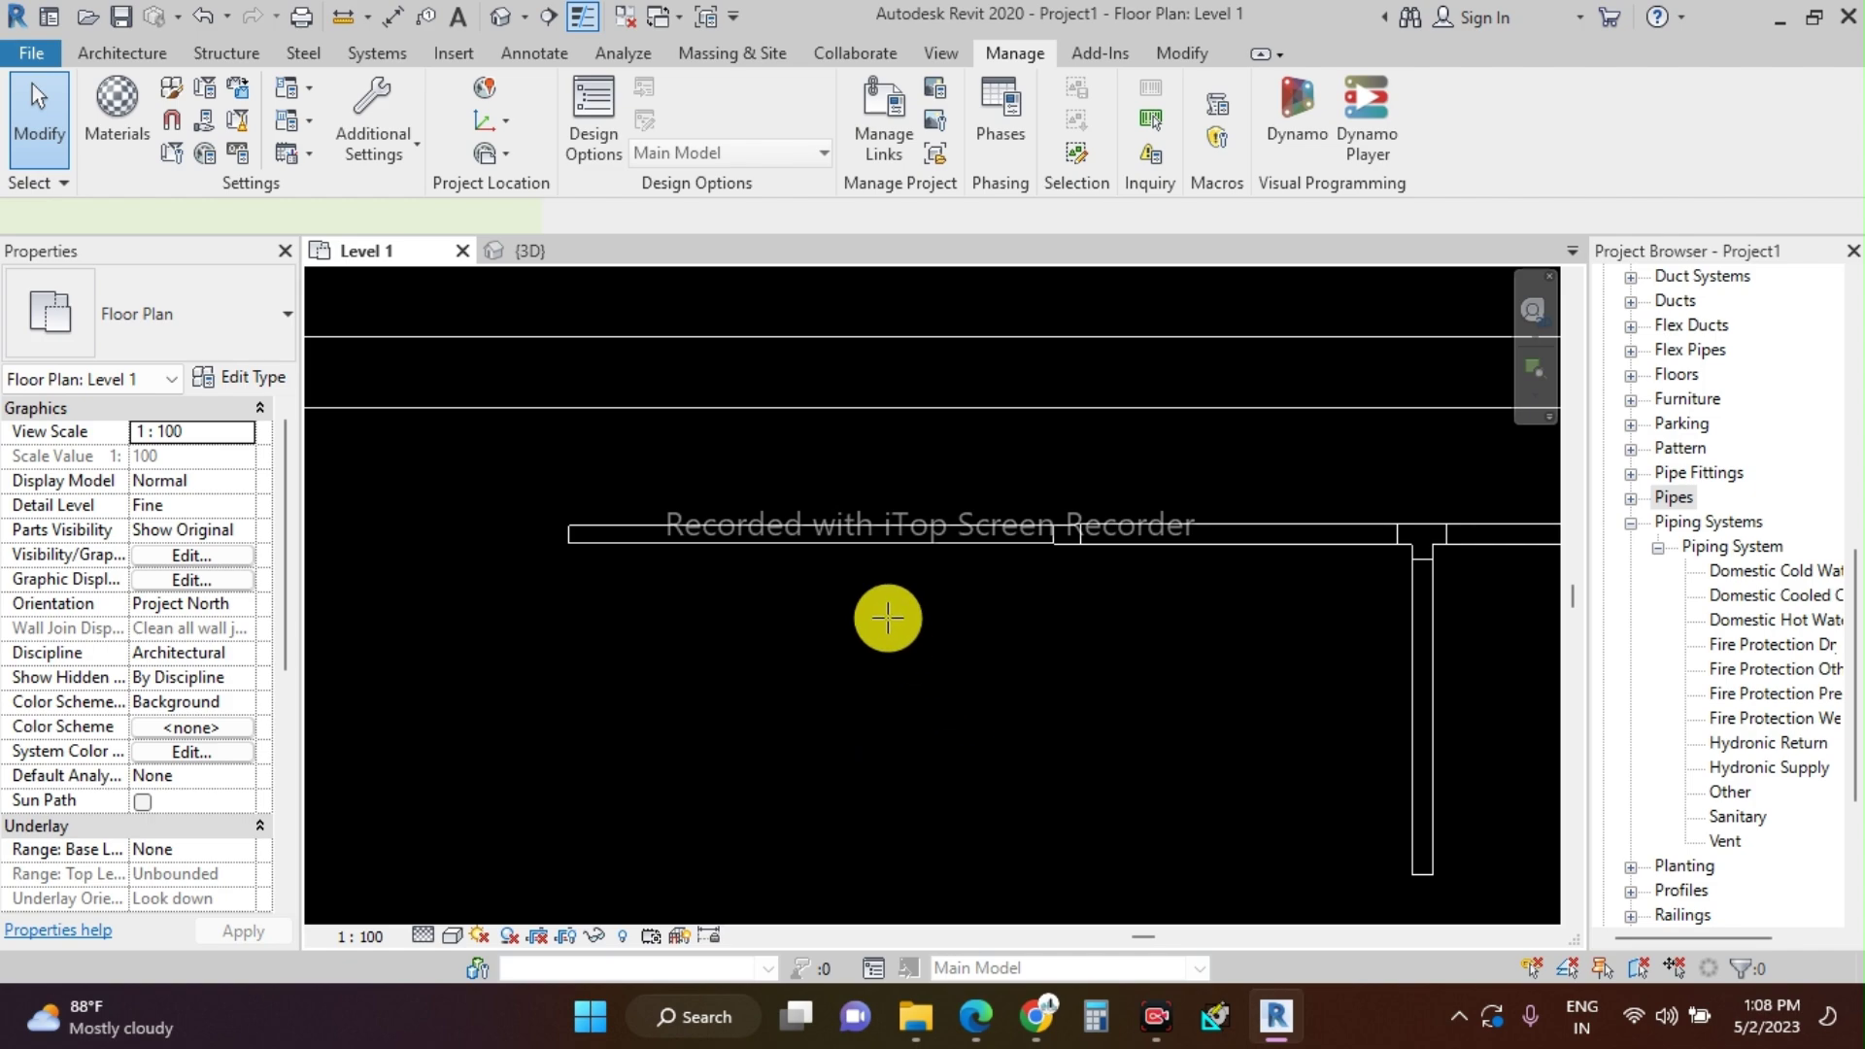
click(886, 545)
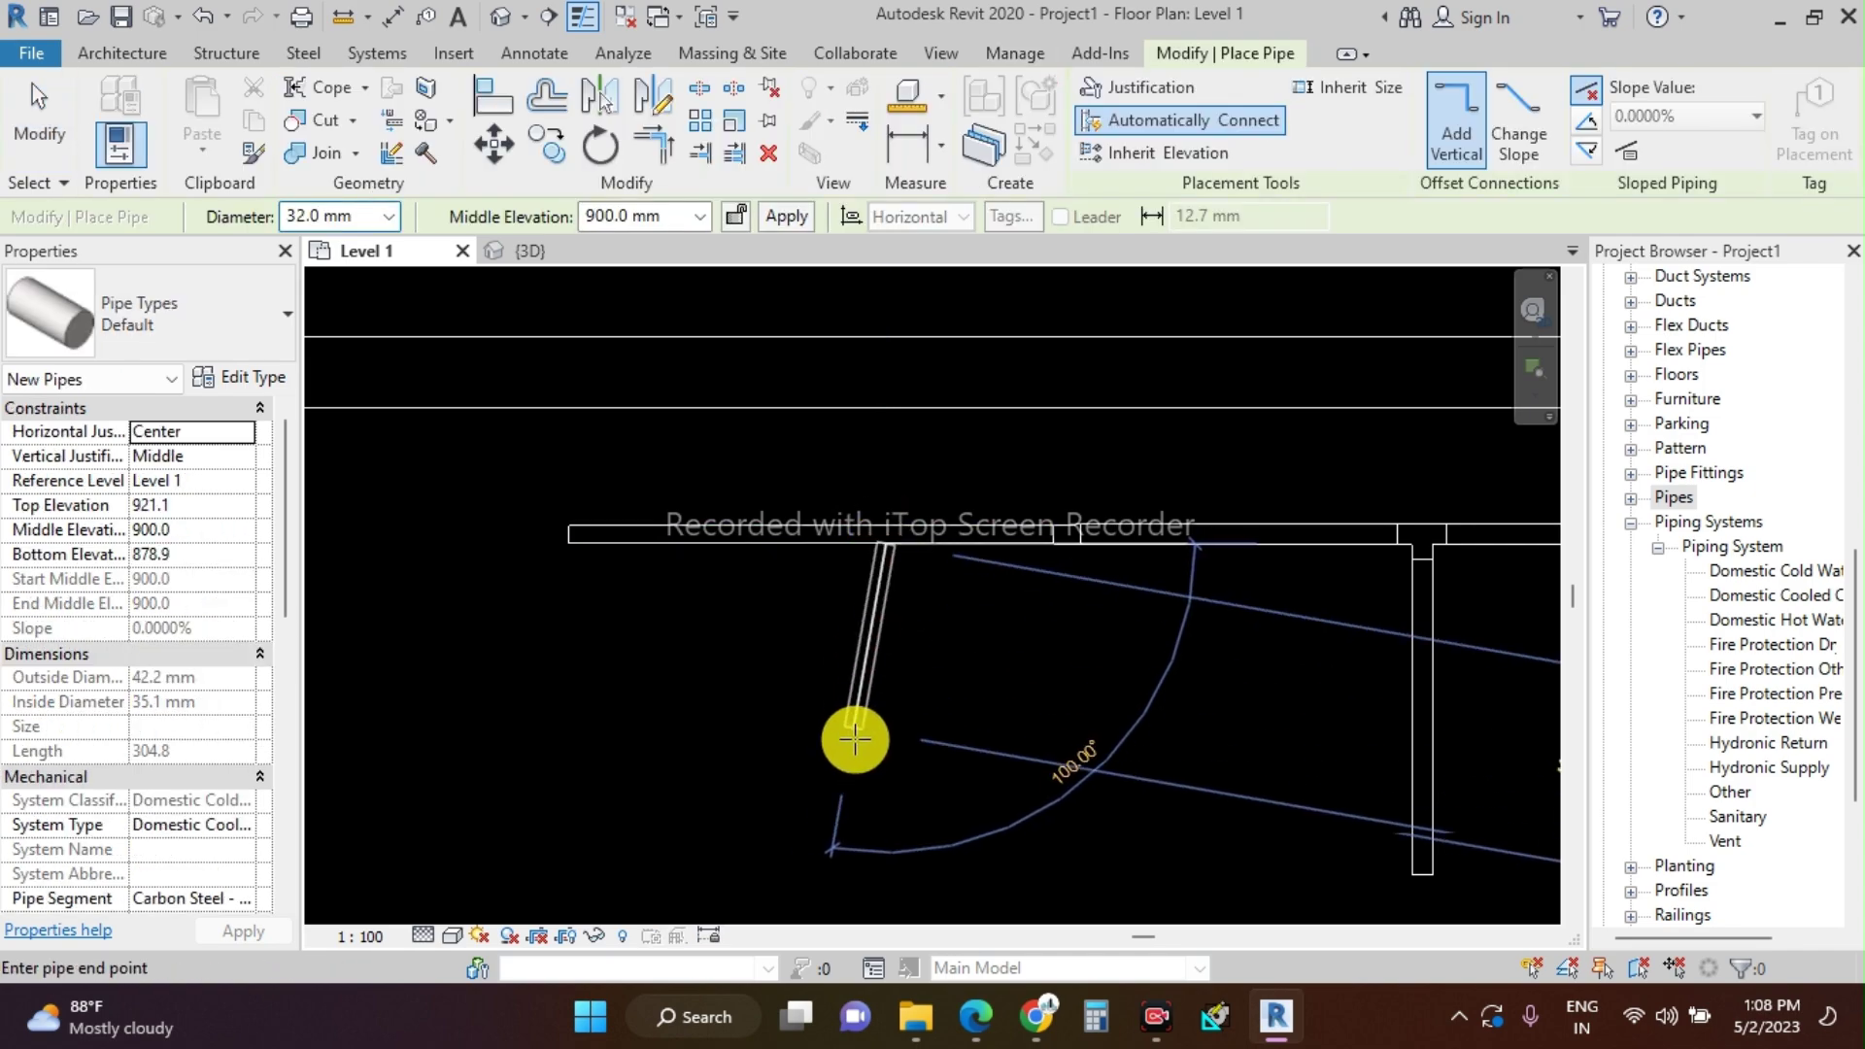
click(875, 850)
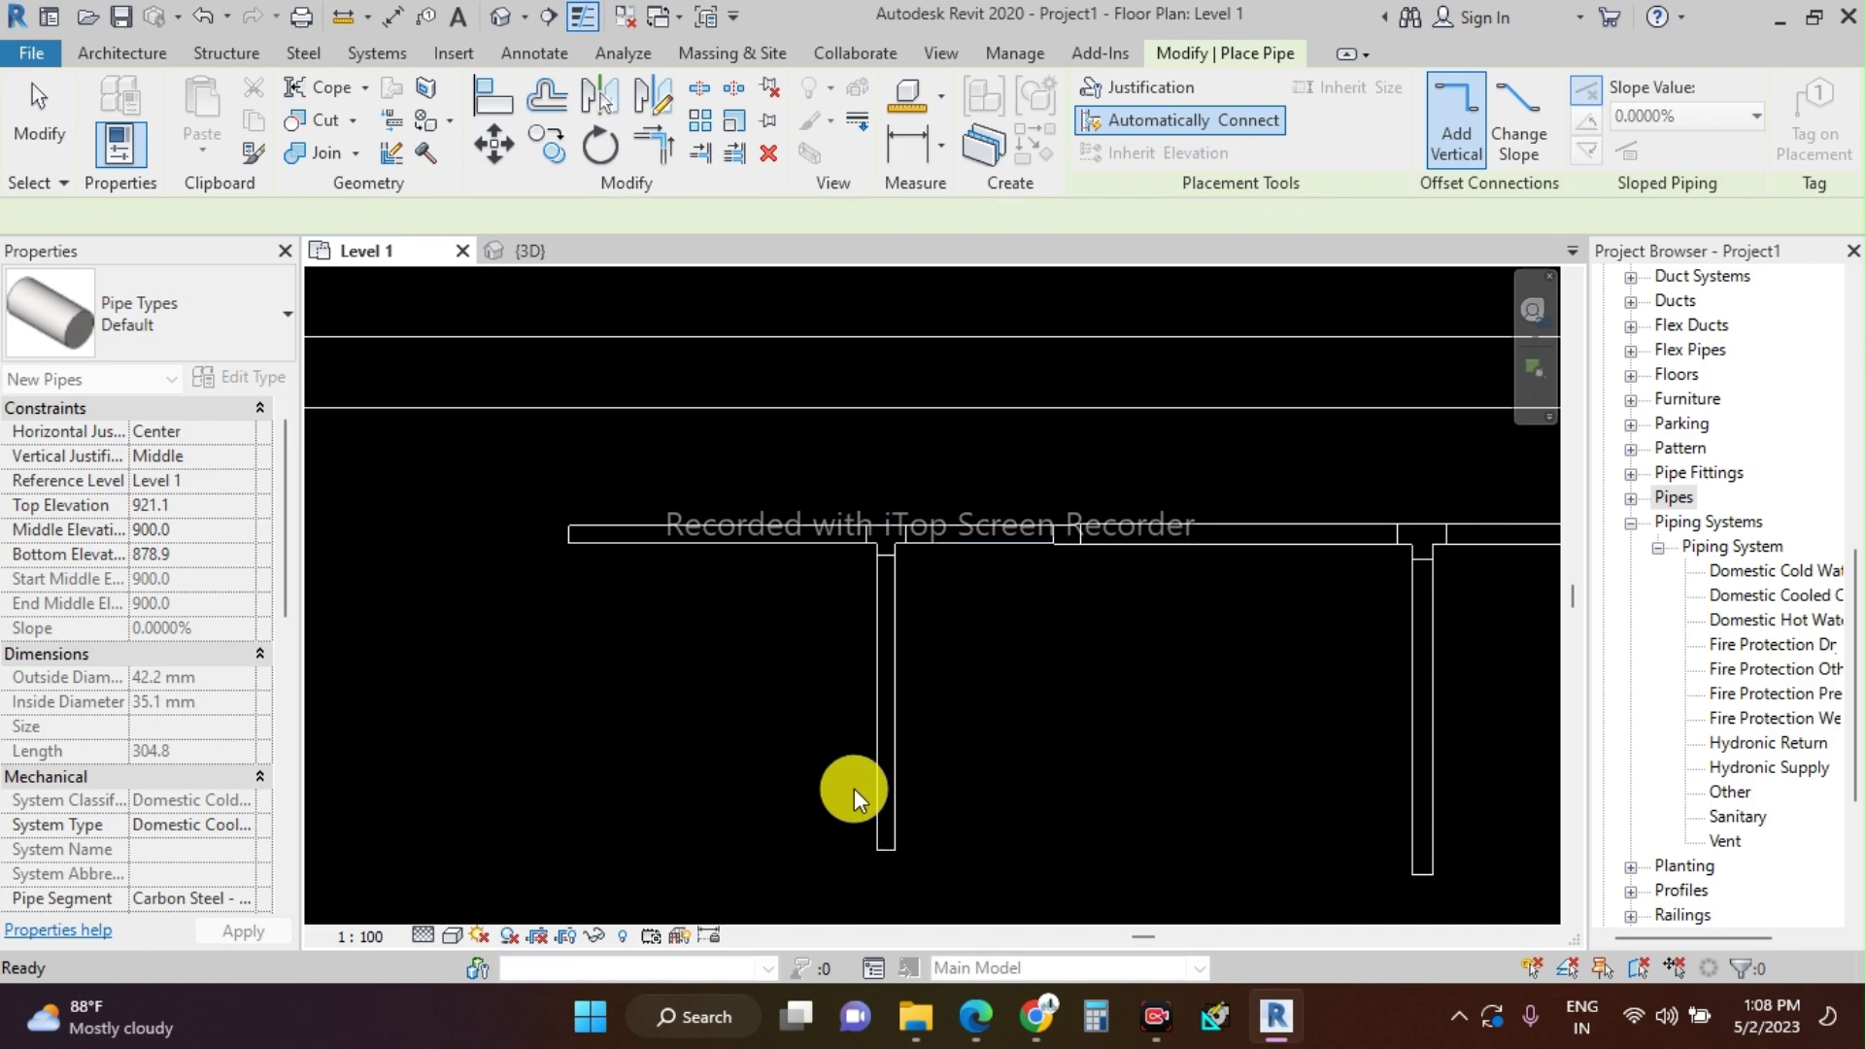
key(Escape)
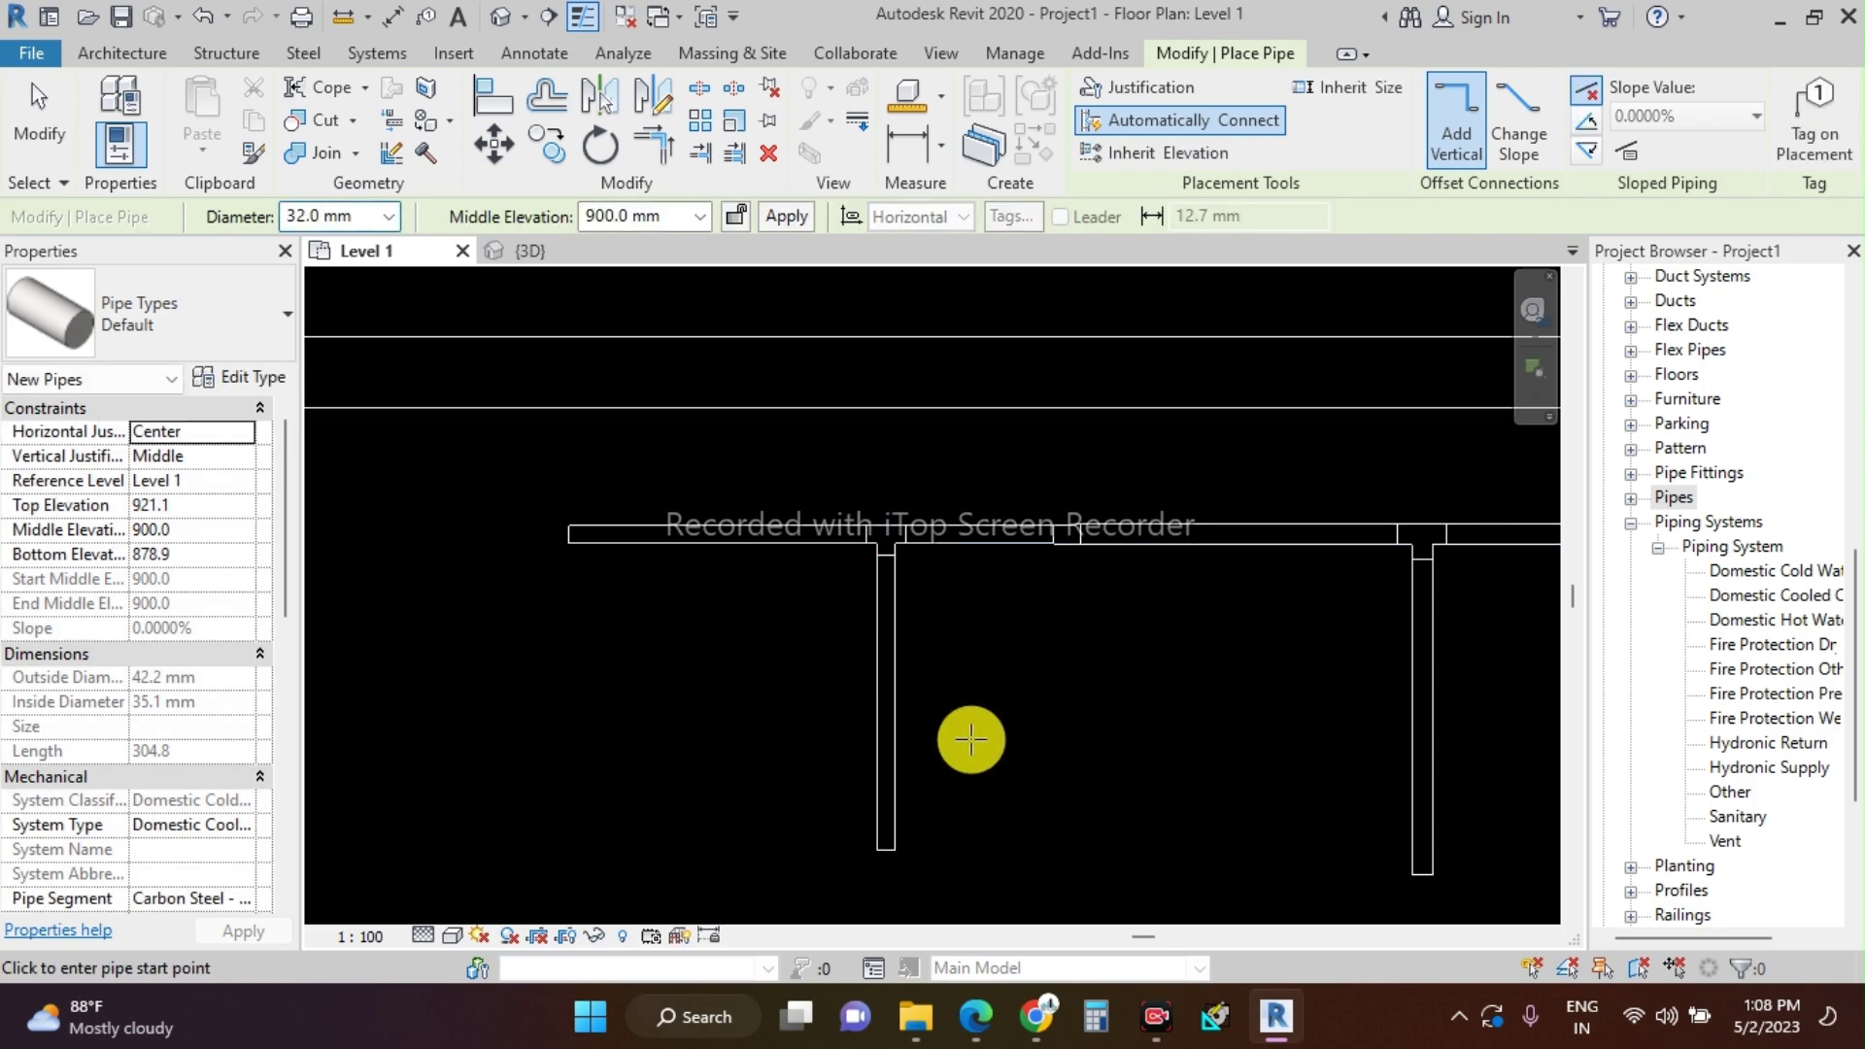
- Draw a 20 mm horizontal side branch at 900 mm elevation from the vertical 32 mm branch toward the neighbouring vertical pipe
click(889, 714)
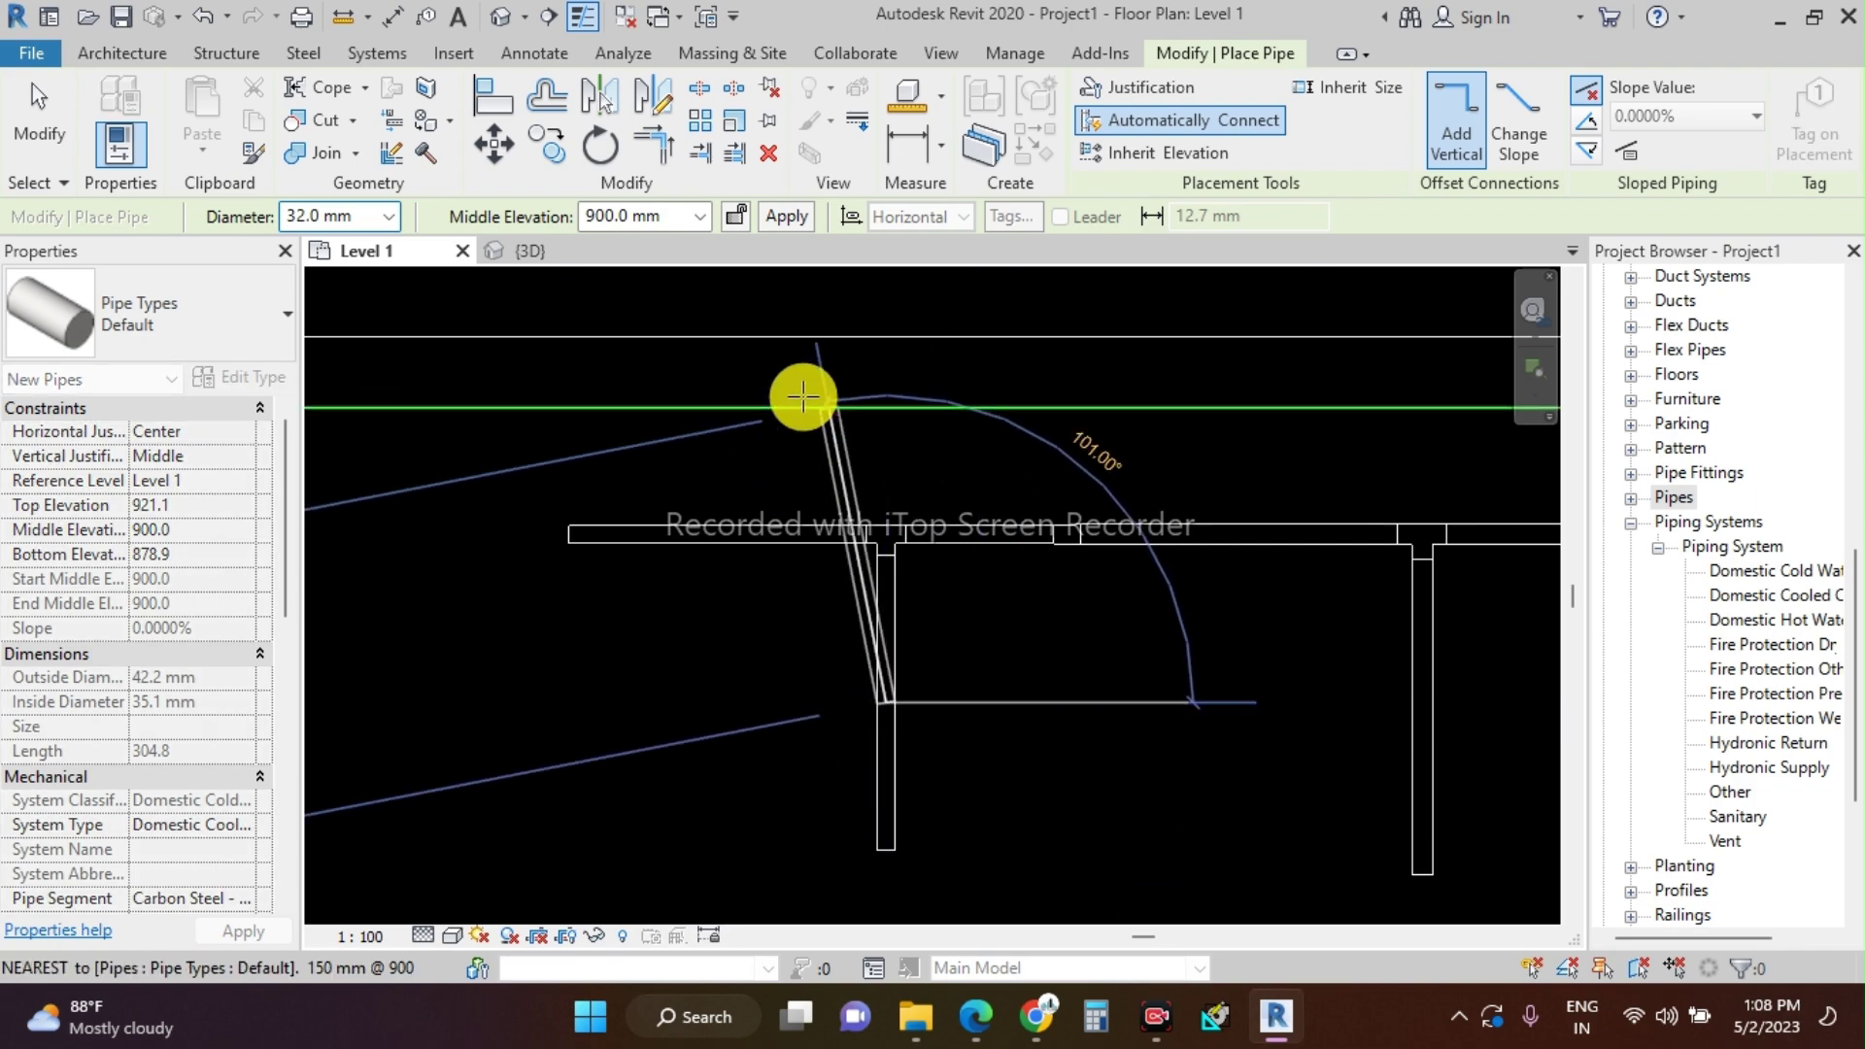
text(20)
key(Return)
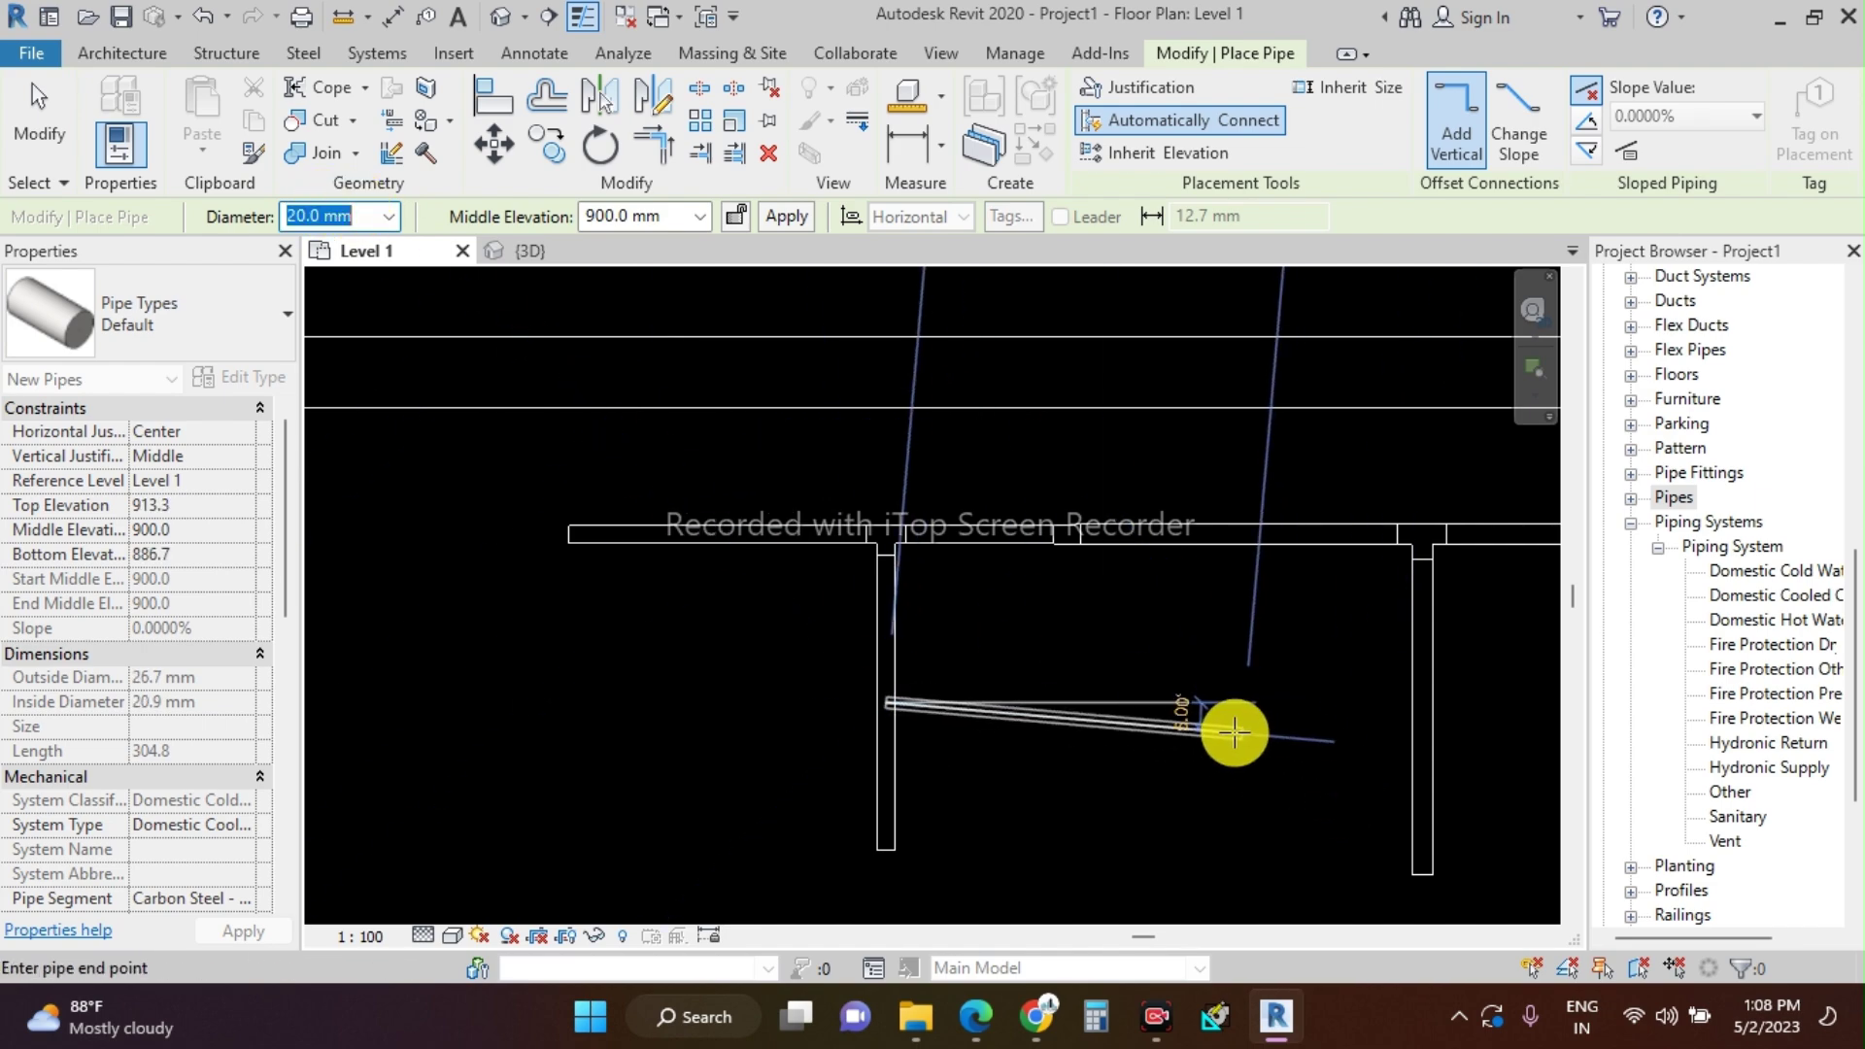
click(1187, 704)
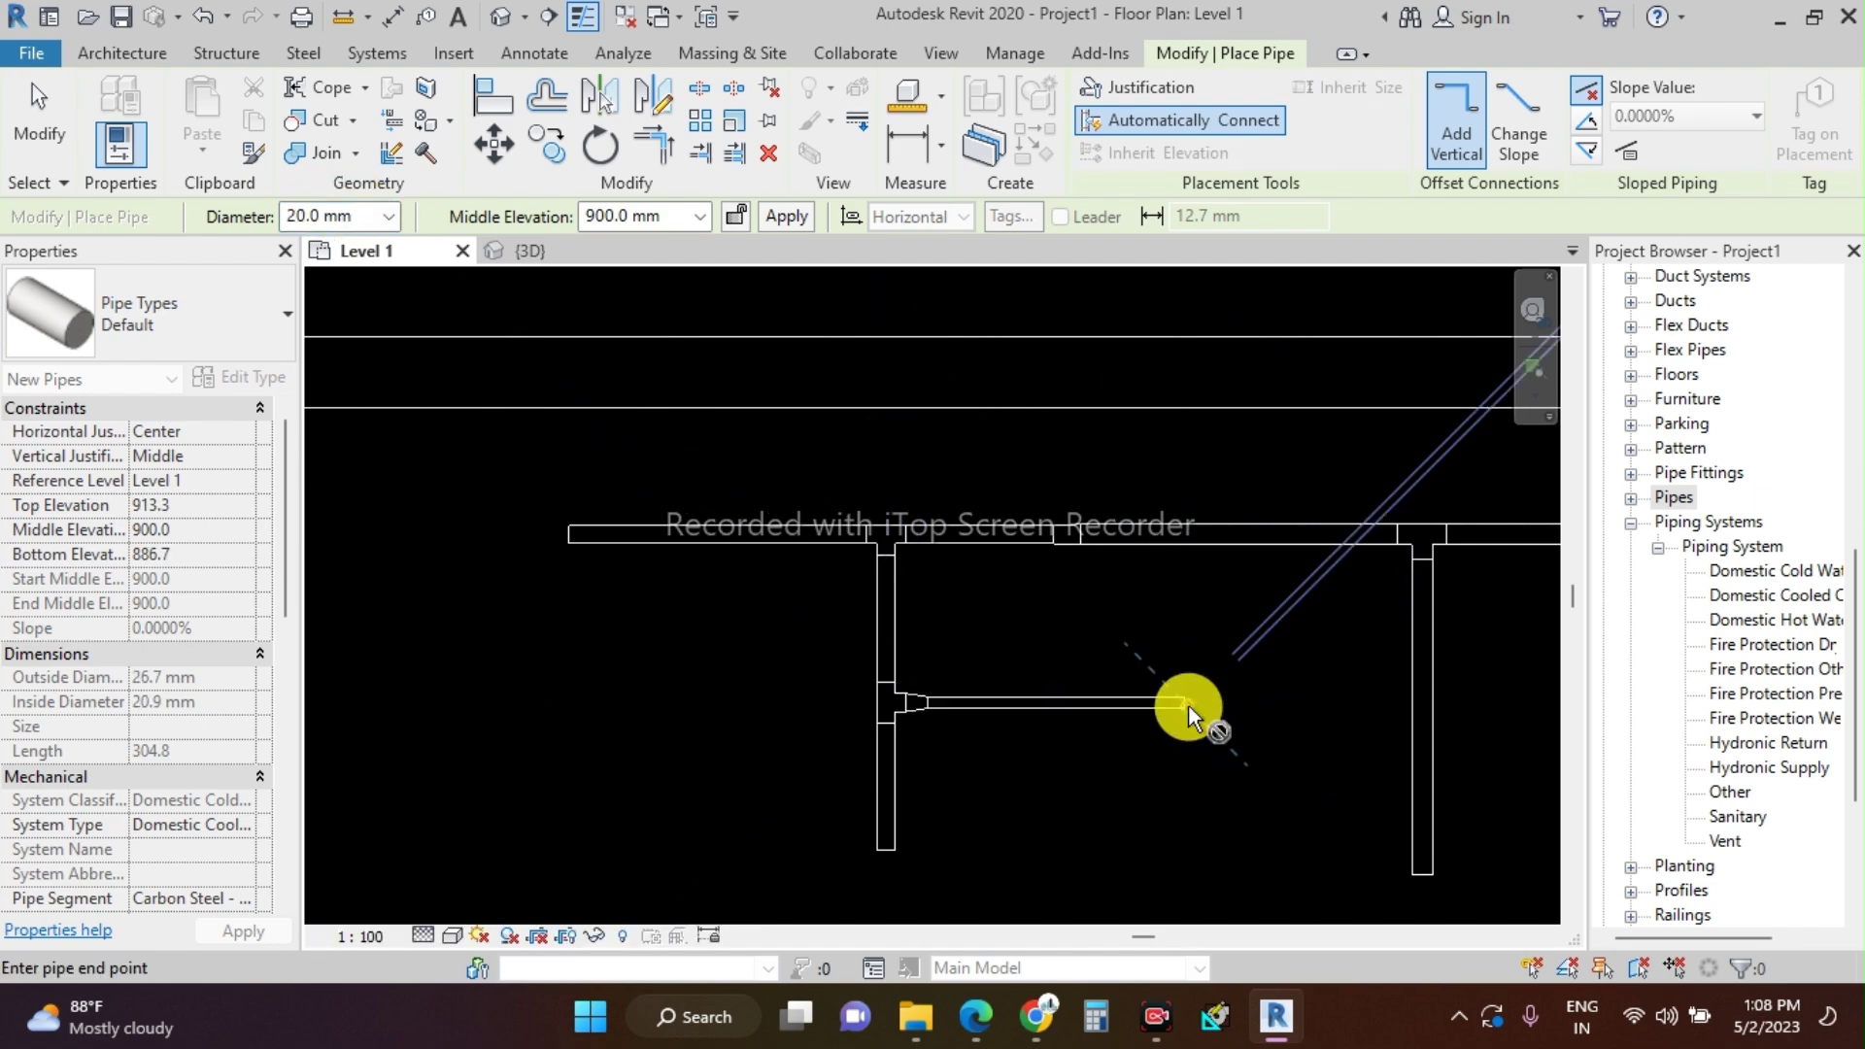
key(Escape)
key(Escape)
scroll(831, 699, up, 3)
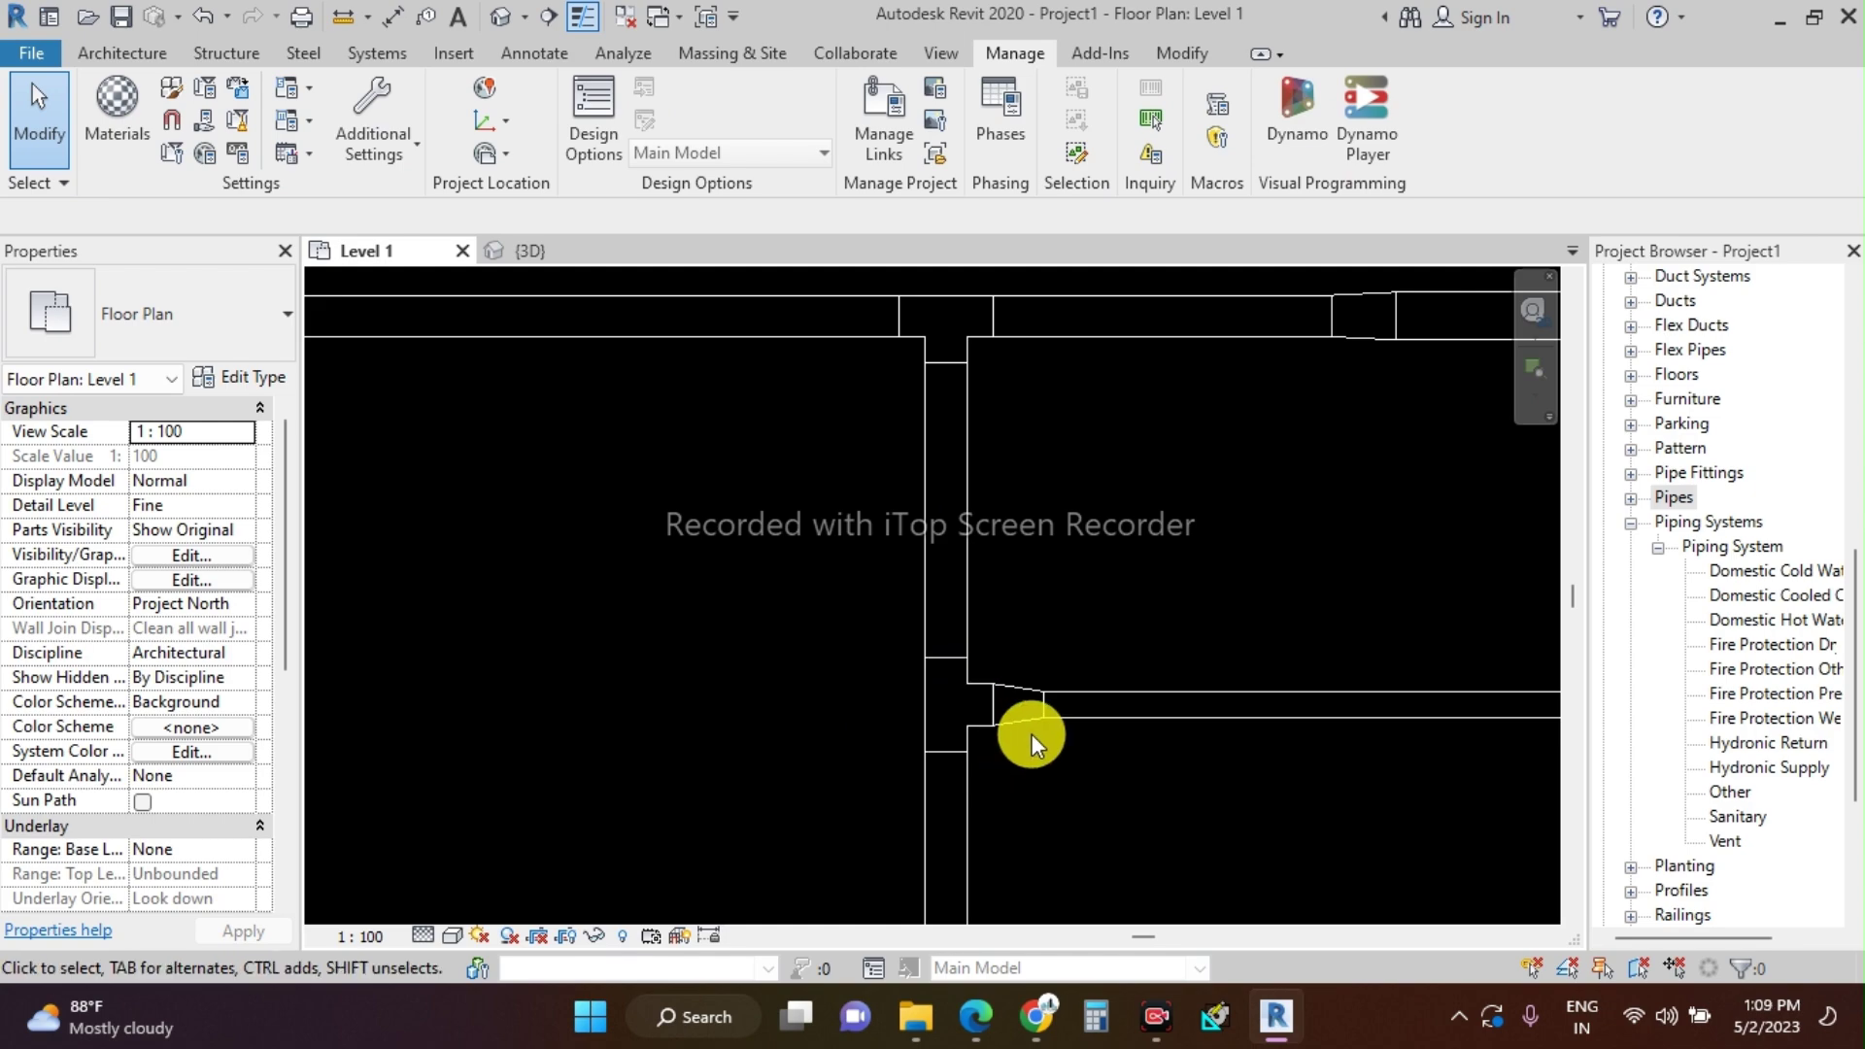
scroll(838, 666, down, 2)
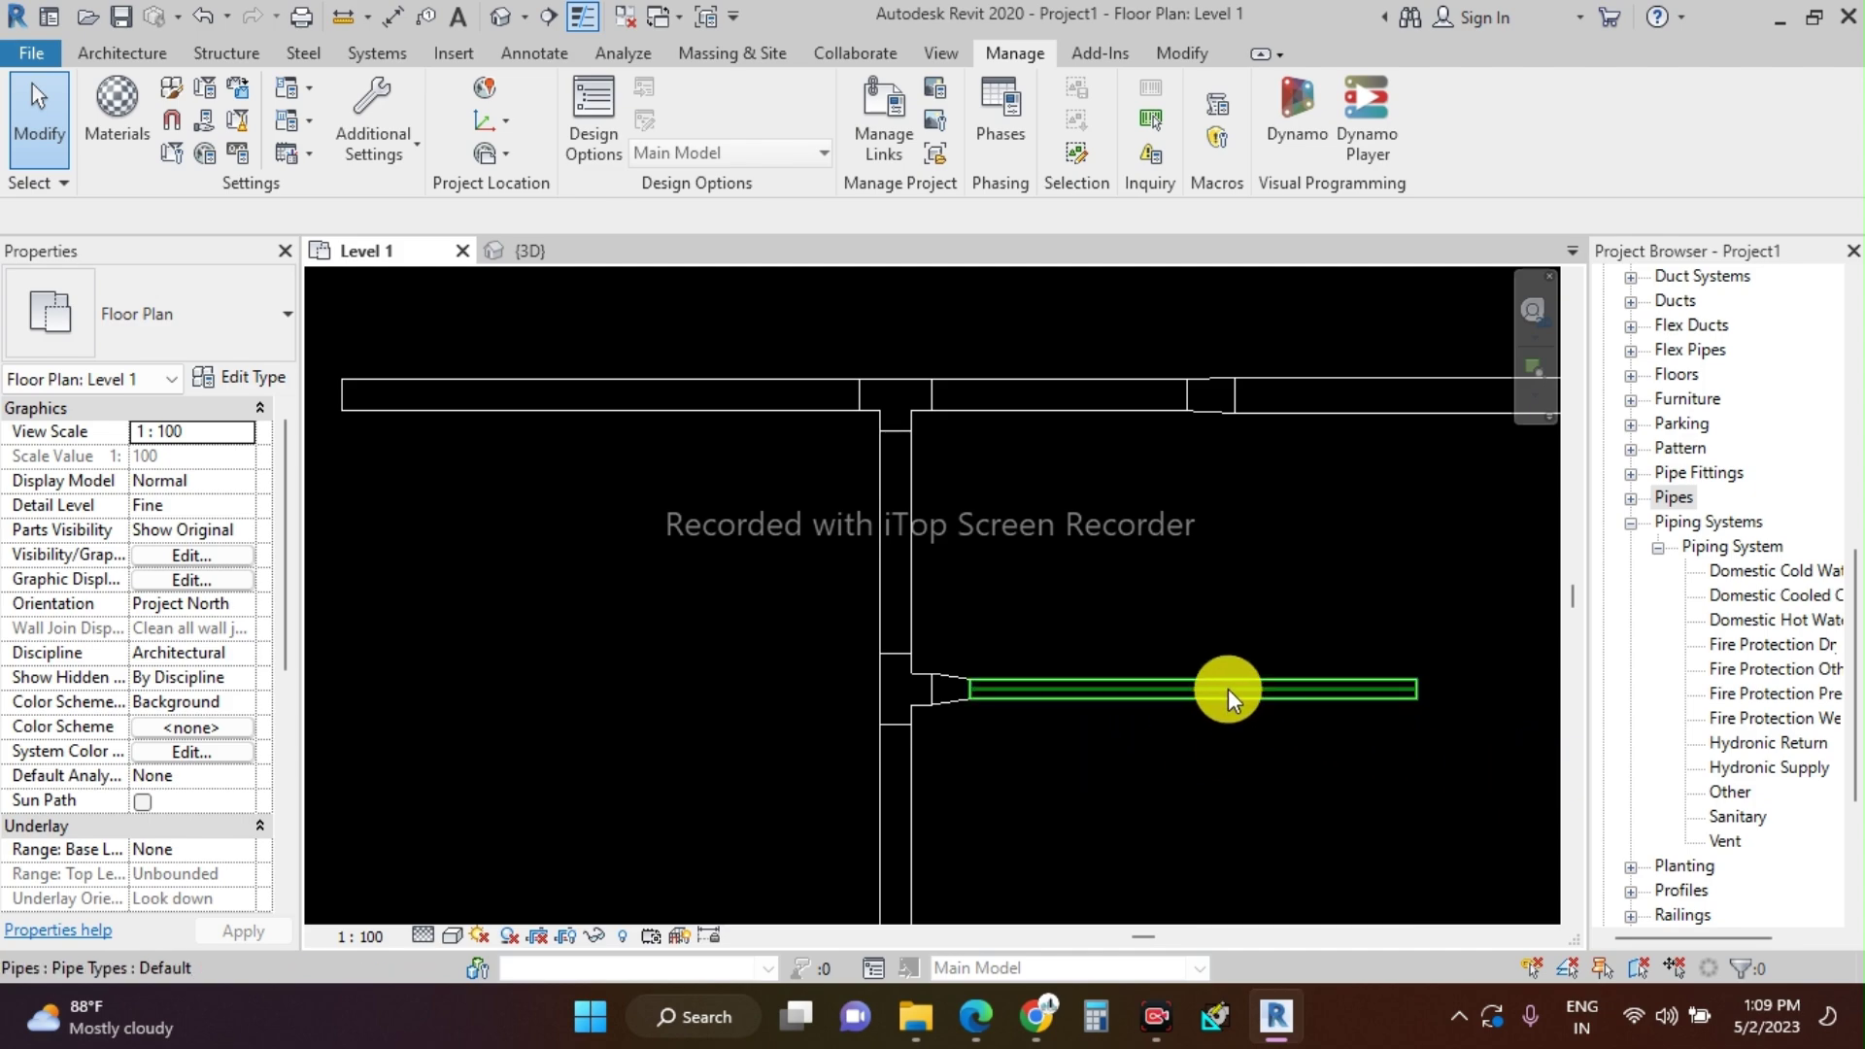
scroll(680, 482, down, 2)
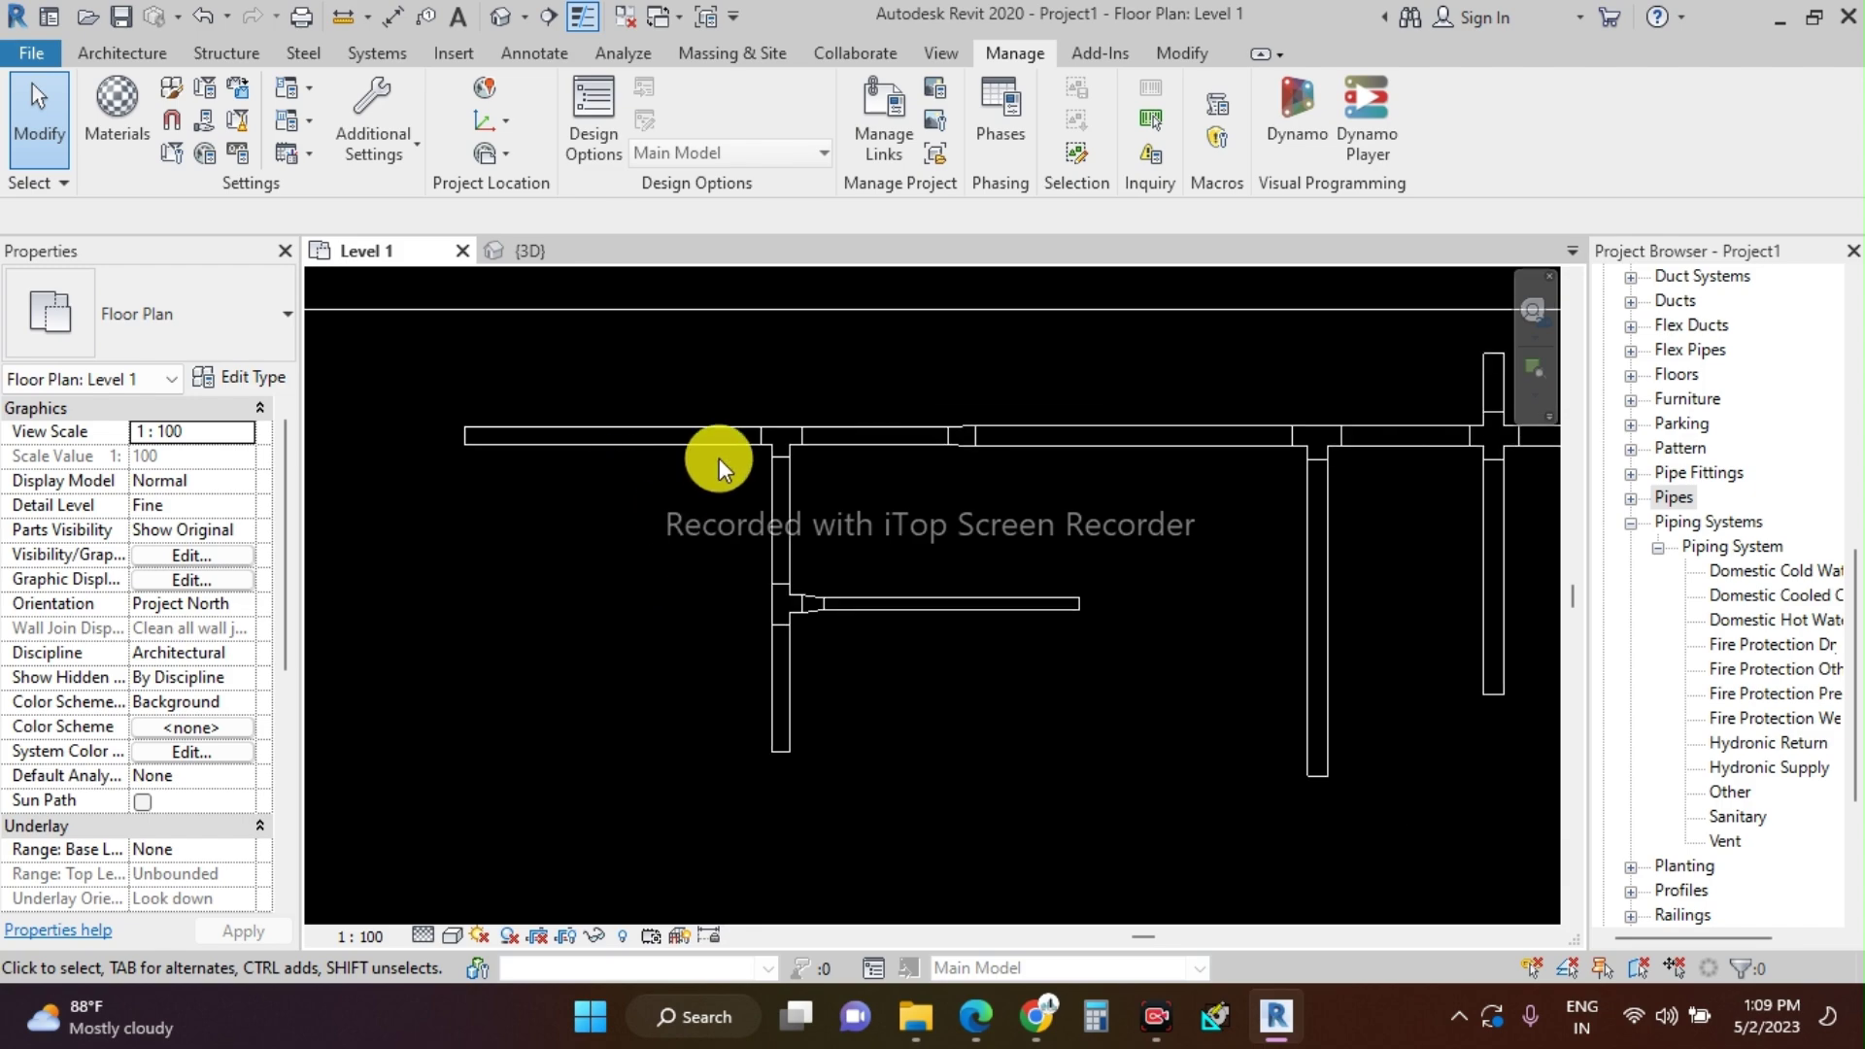
- Delete the 20 mm side branch together with its reducer and the tee on the vertical branch
click(889, 427)
key(Escape)
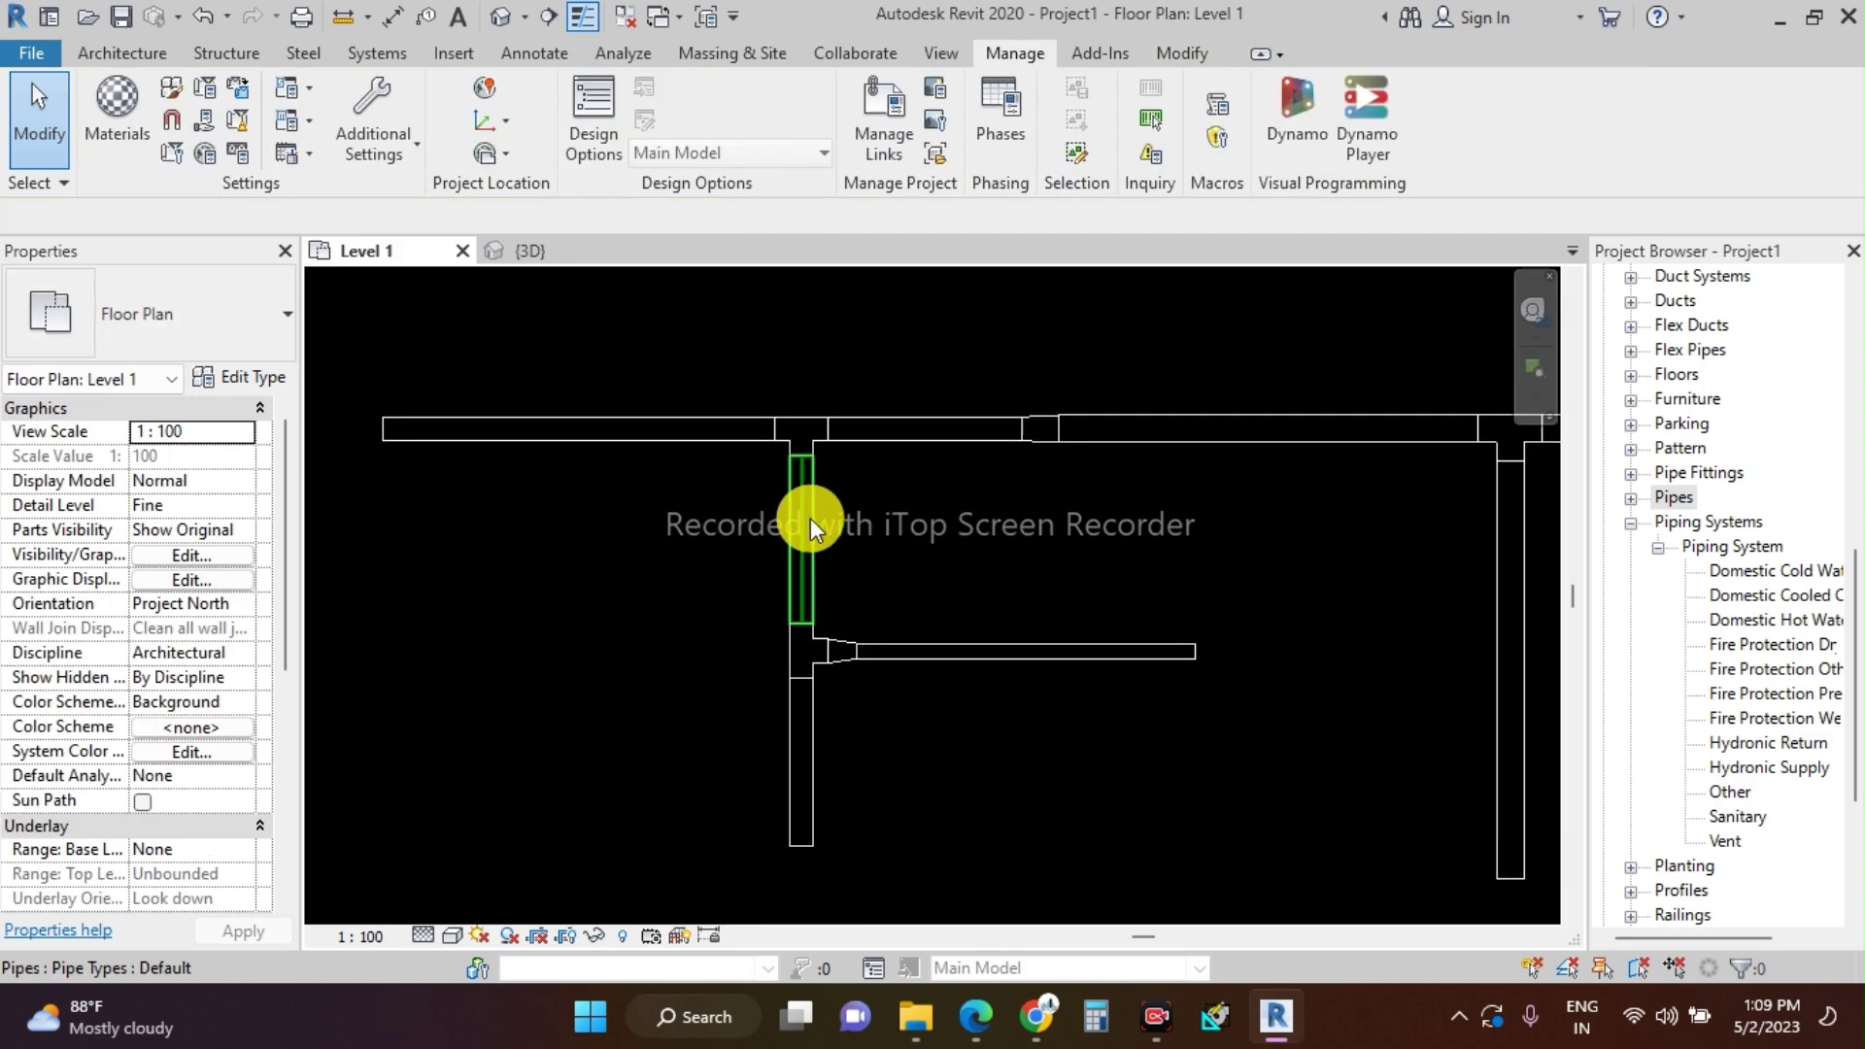
click(811, 518)
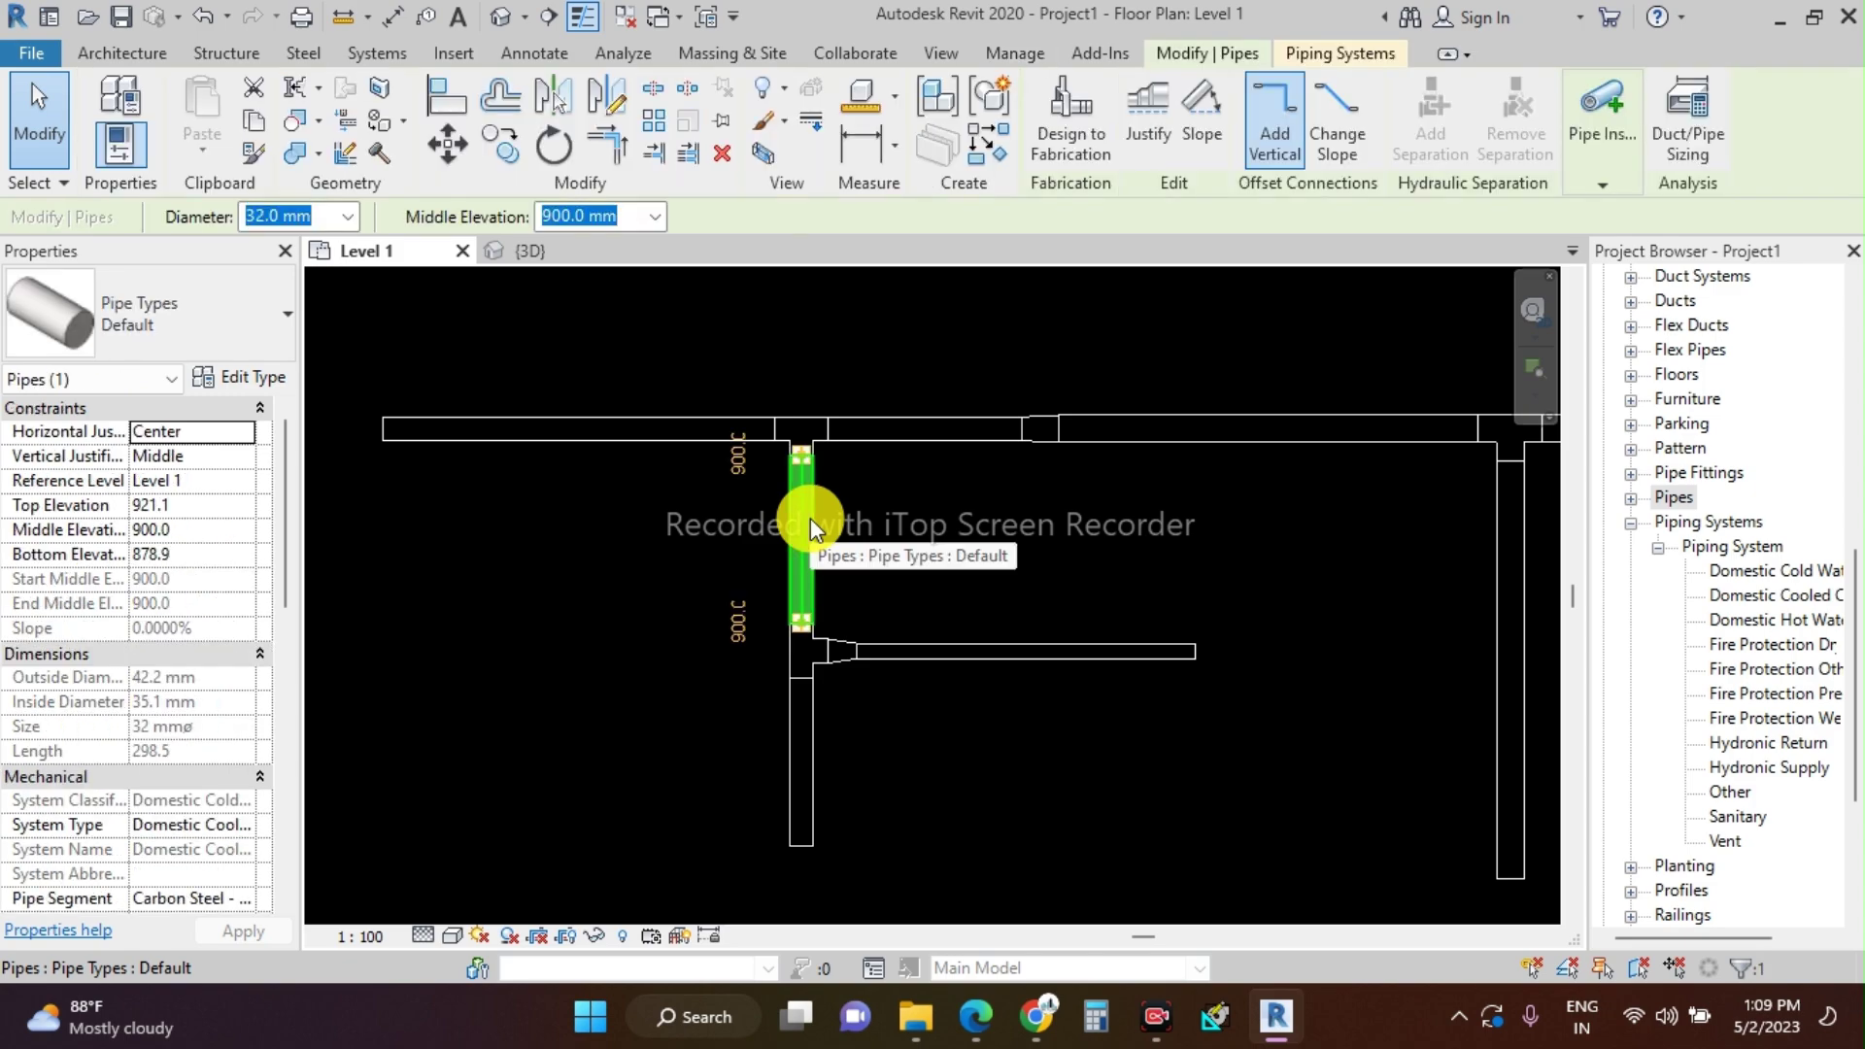
key(Escape)
click(692, 576)
drag(690, 576, 1346, 750)
key(Delete)
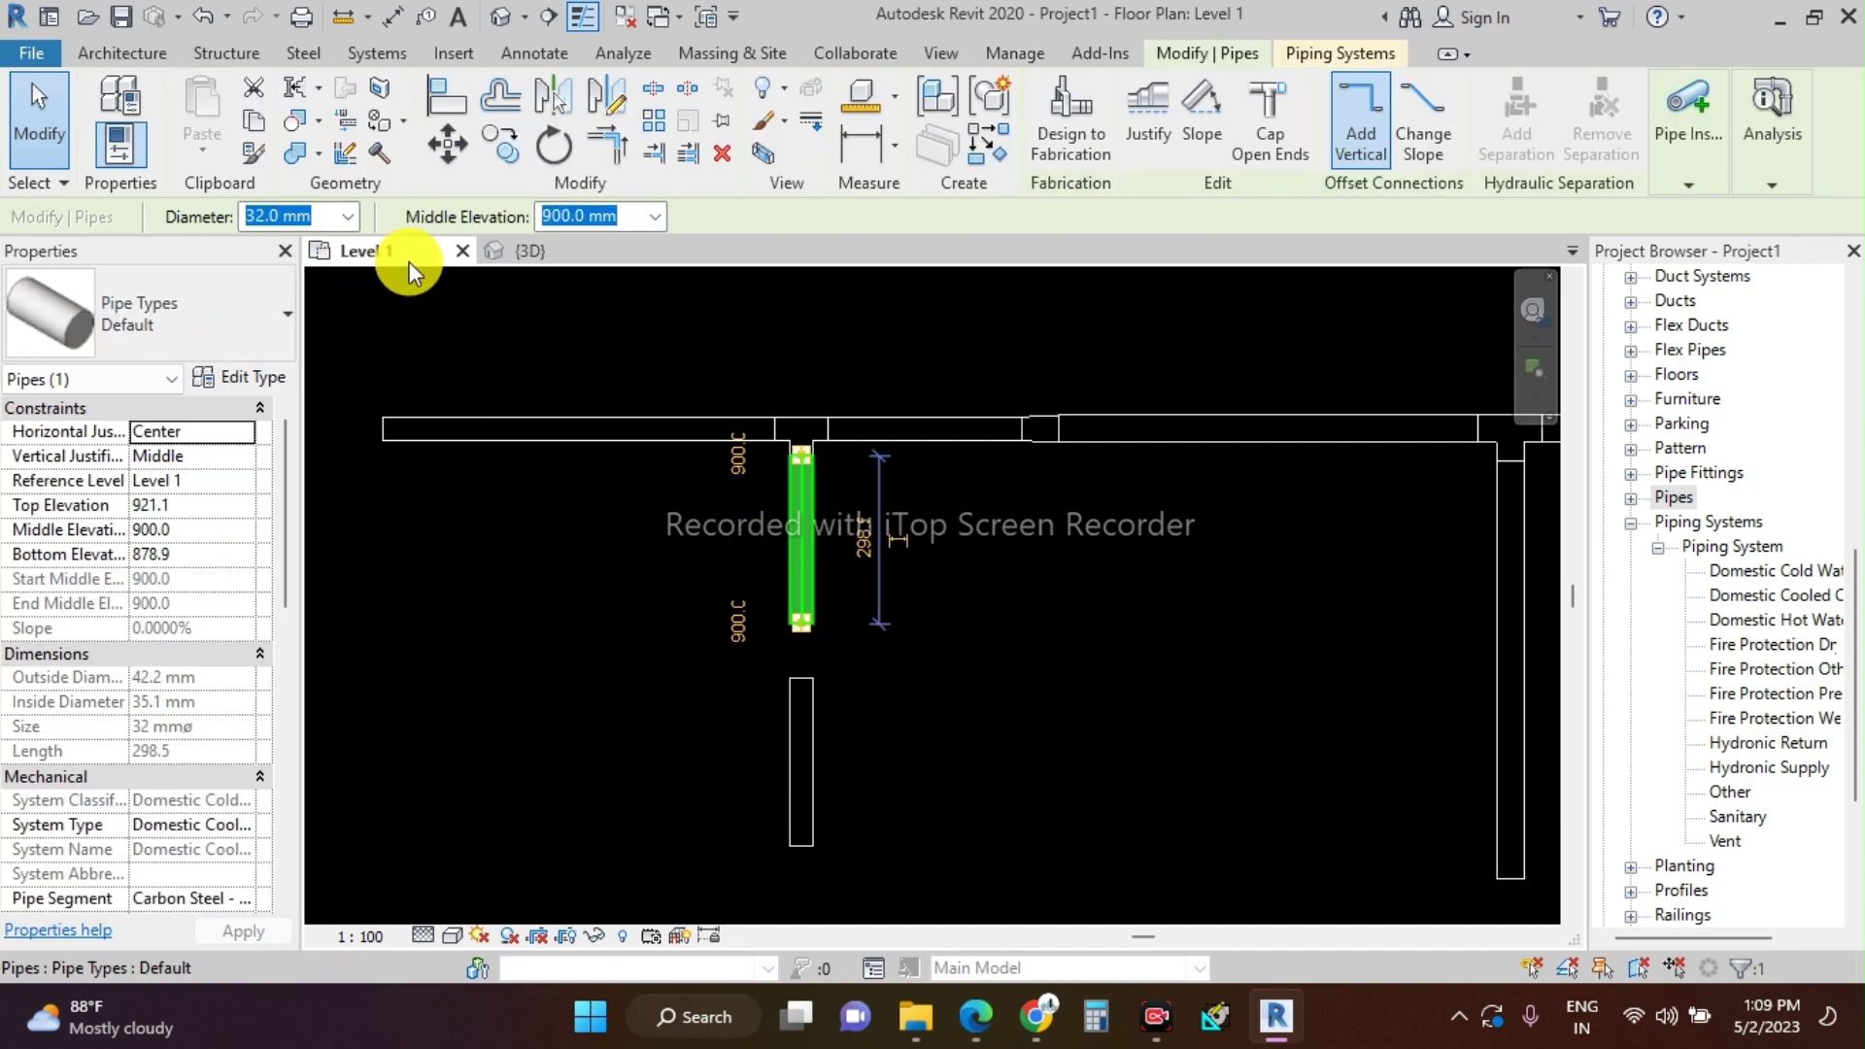
- Change the diameter of the upper vertical branch pipe below the tee to 20 mm
click(348, 220)
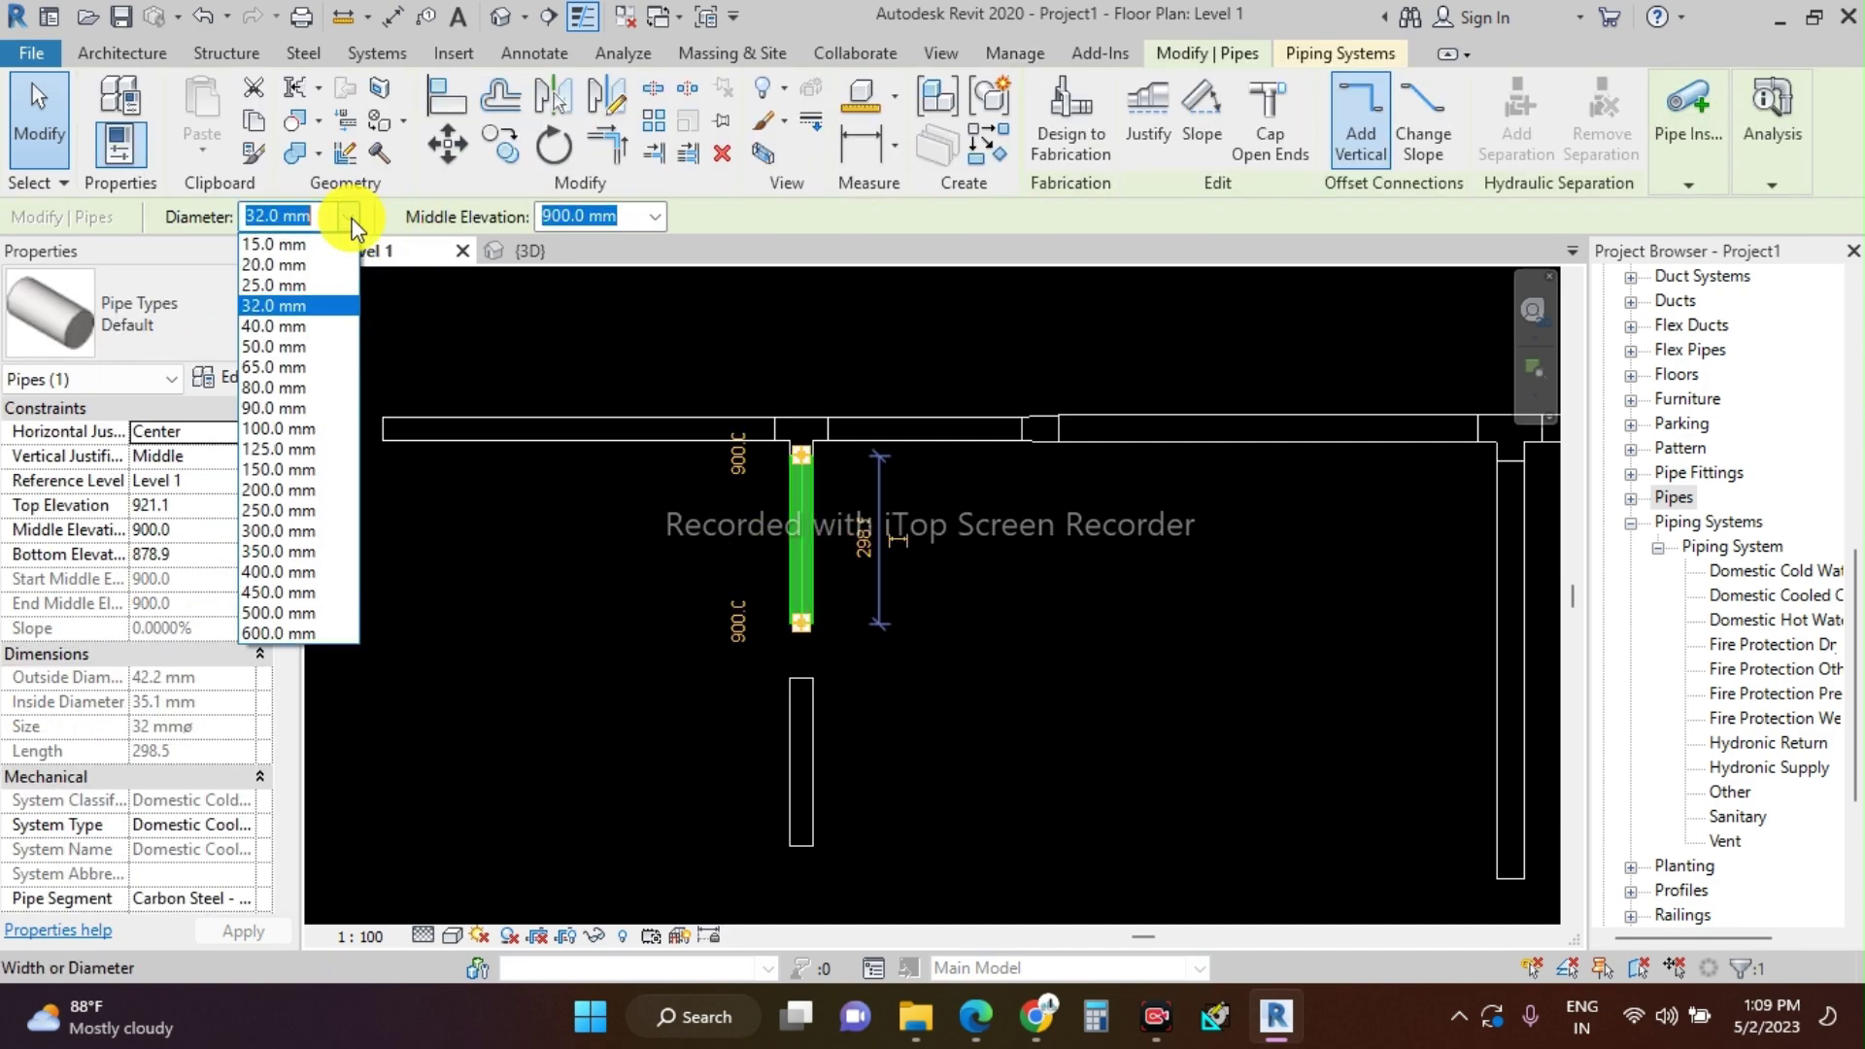
click(306, 267)
click(664, 491)
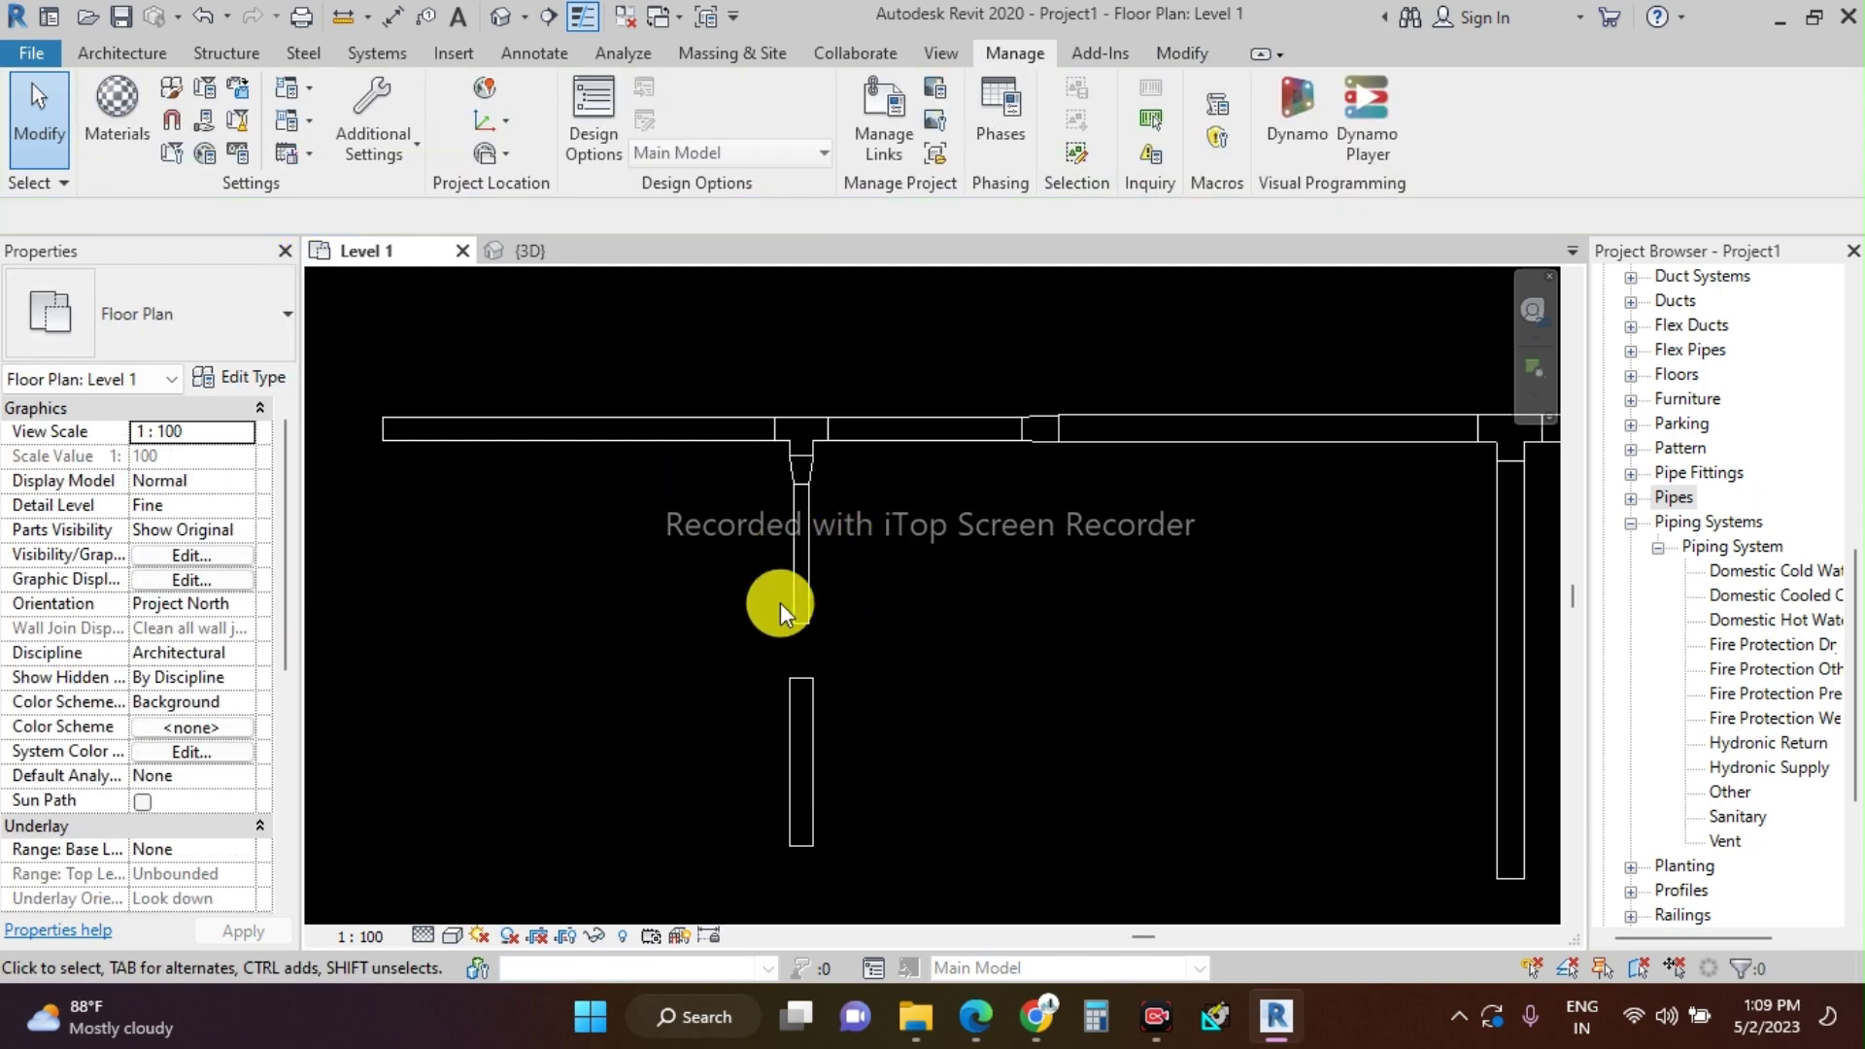
scroll(797, 423, up, 2)
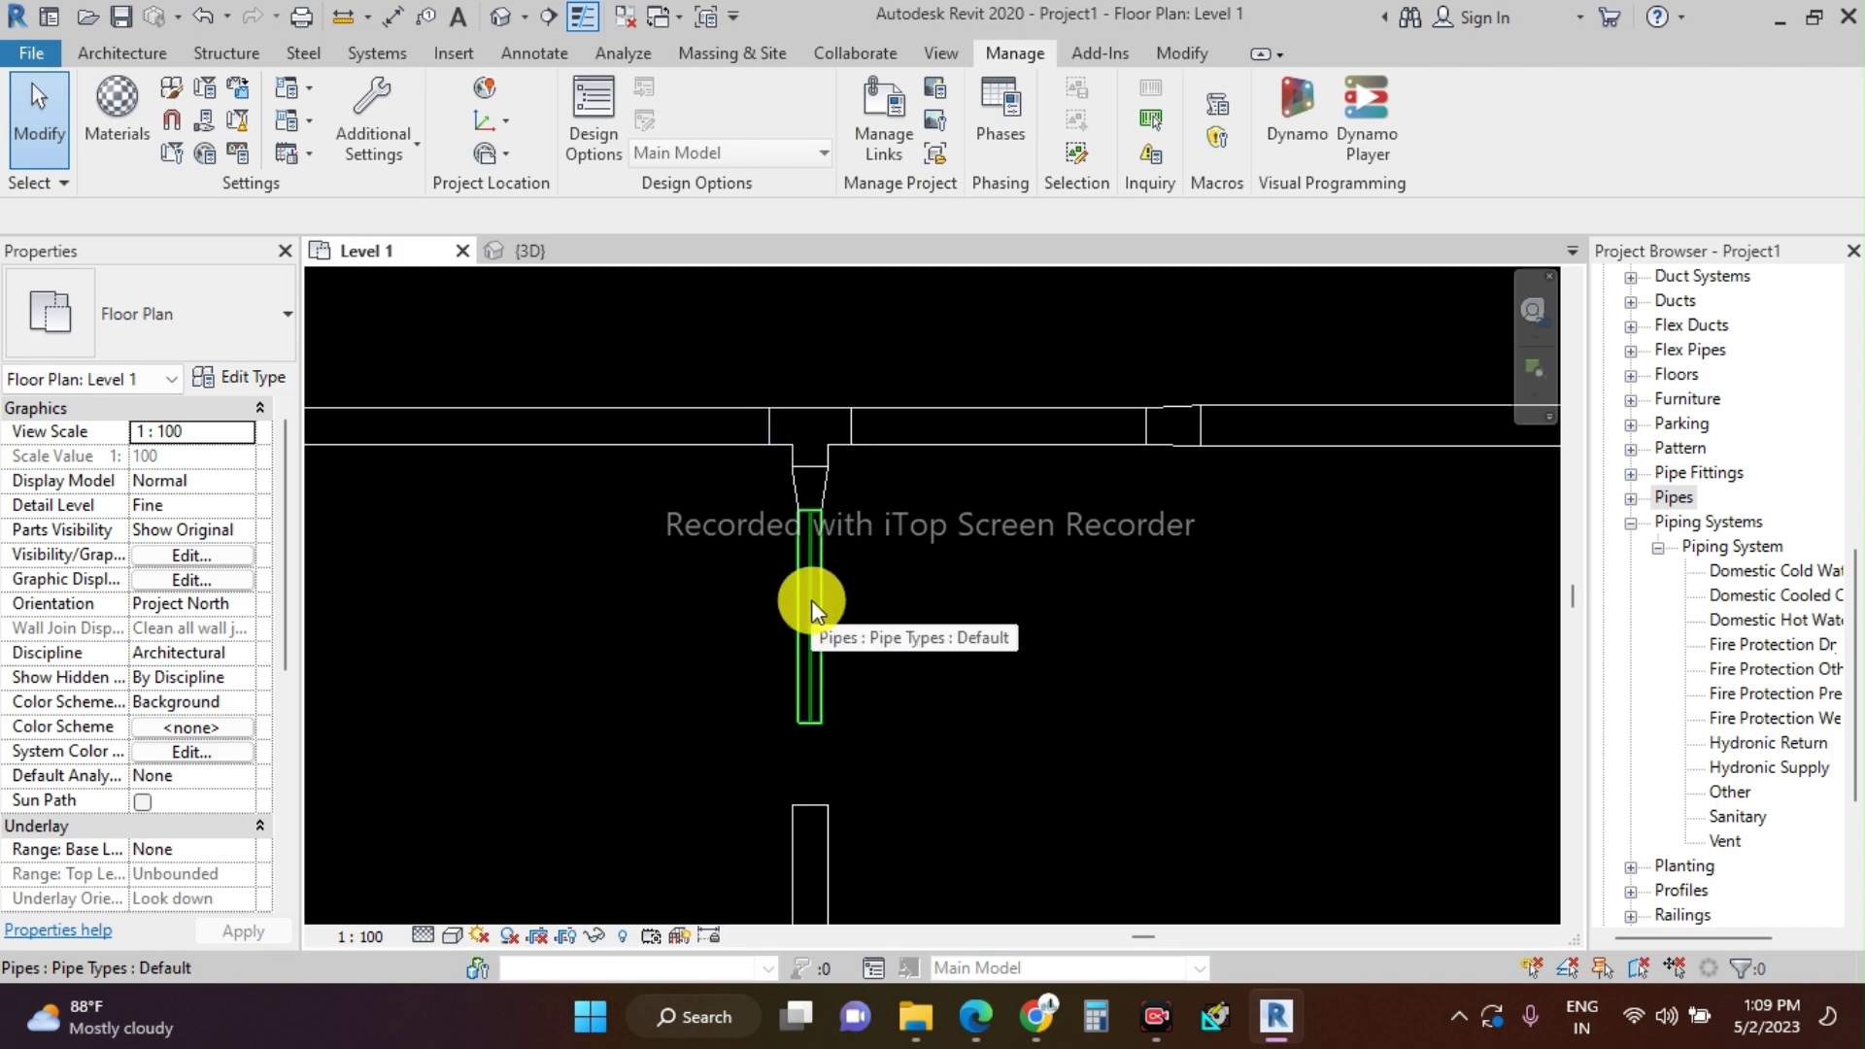
- Move the reducer between the tee and the 20 mm pipe down along the branch
click(830, 486)
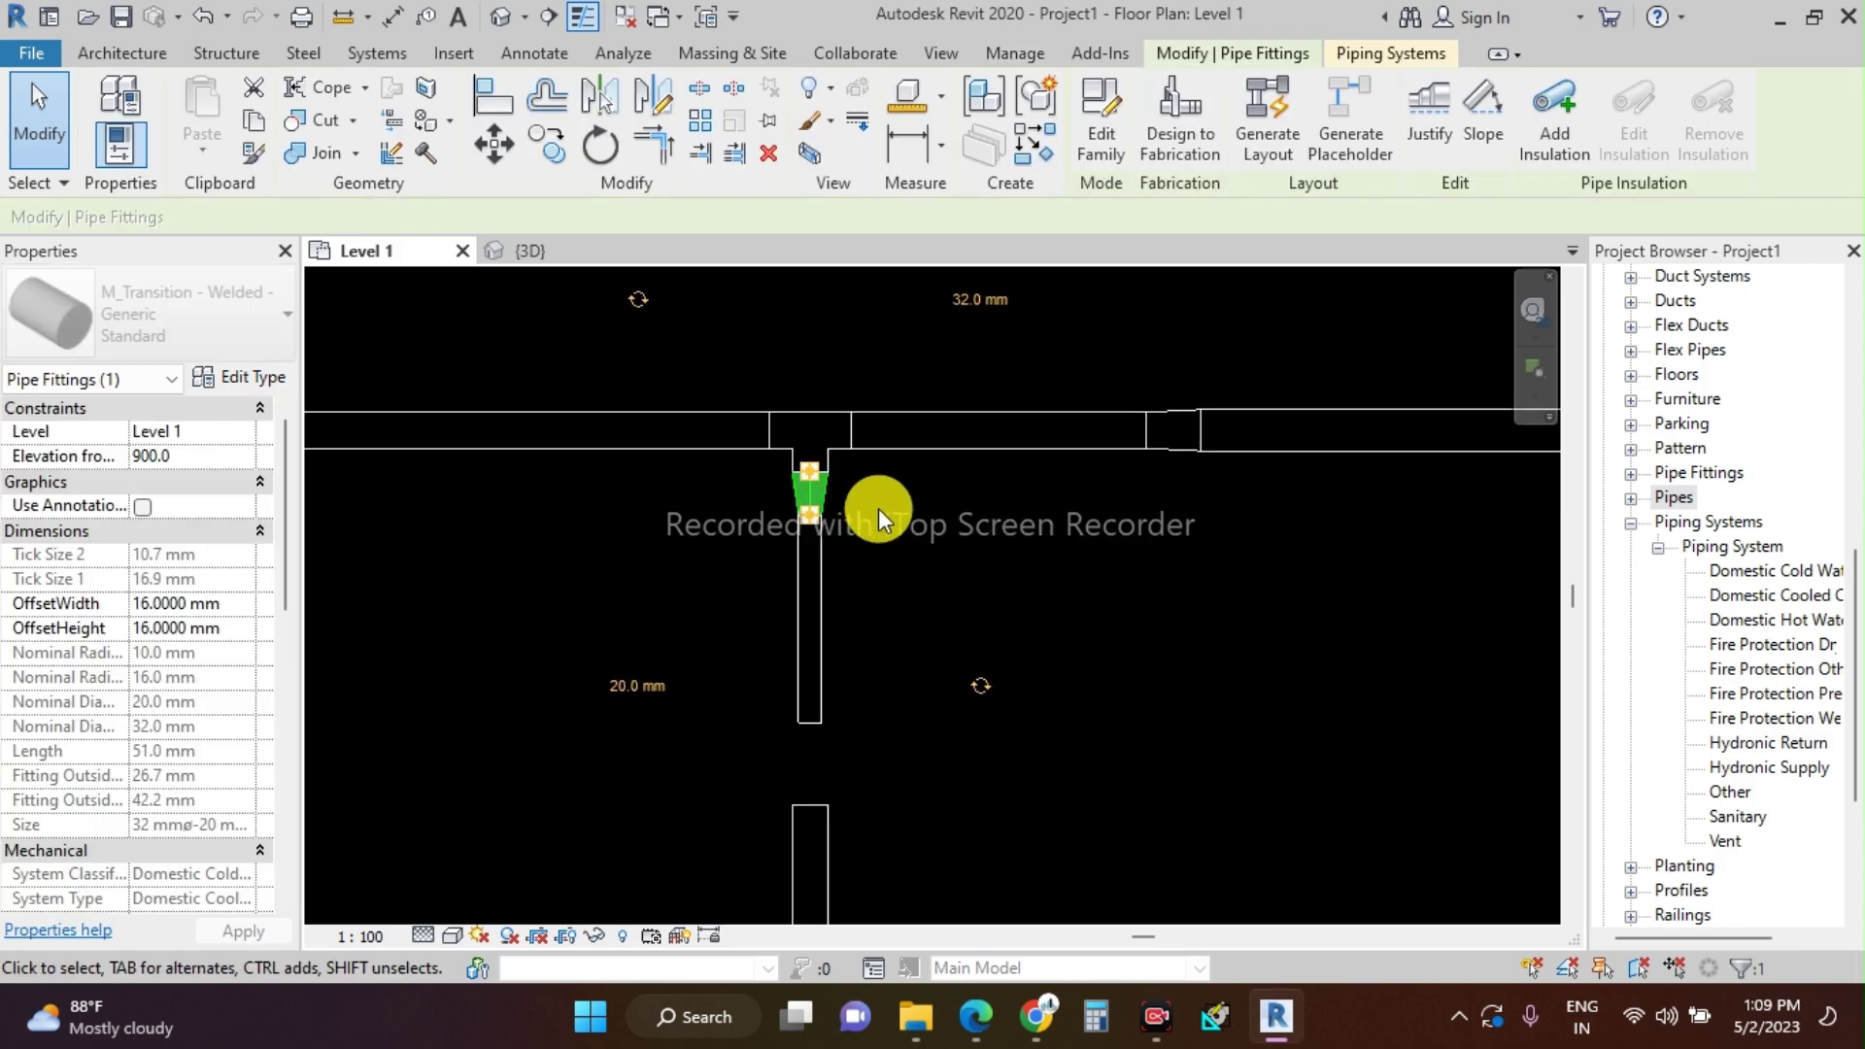
drag(804, 529, 812, 584)
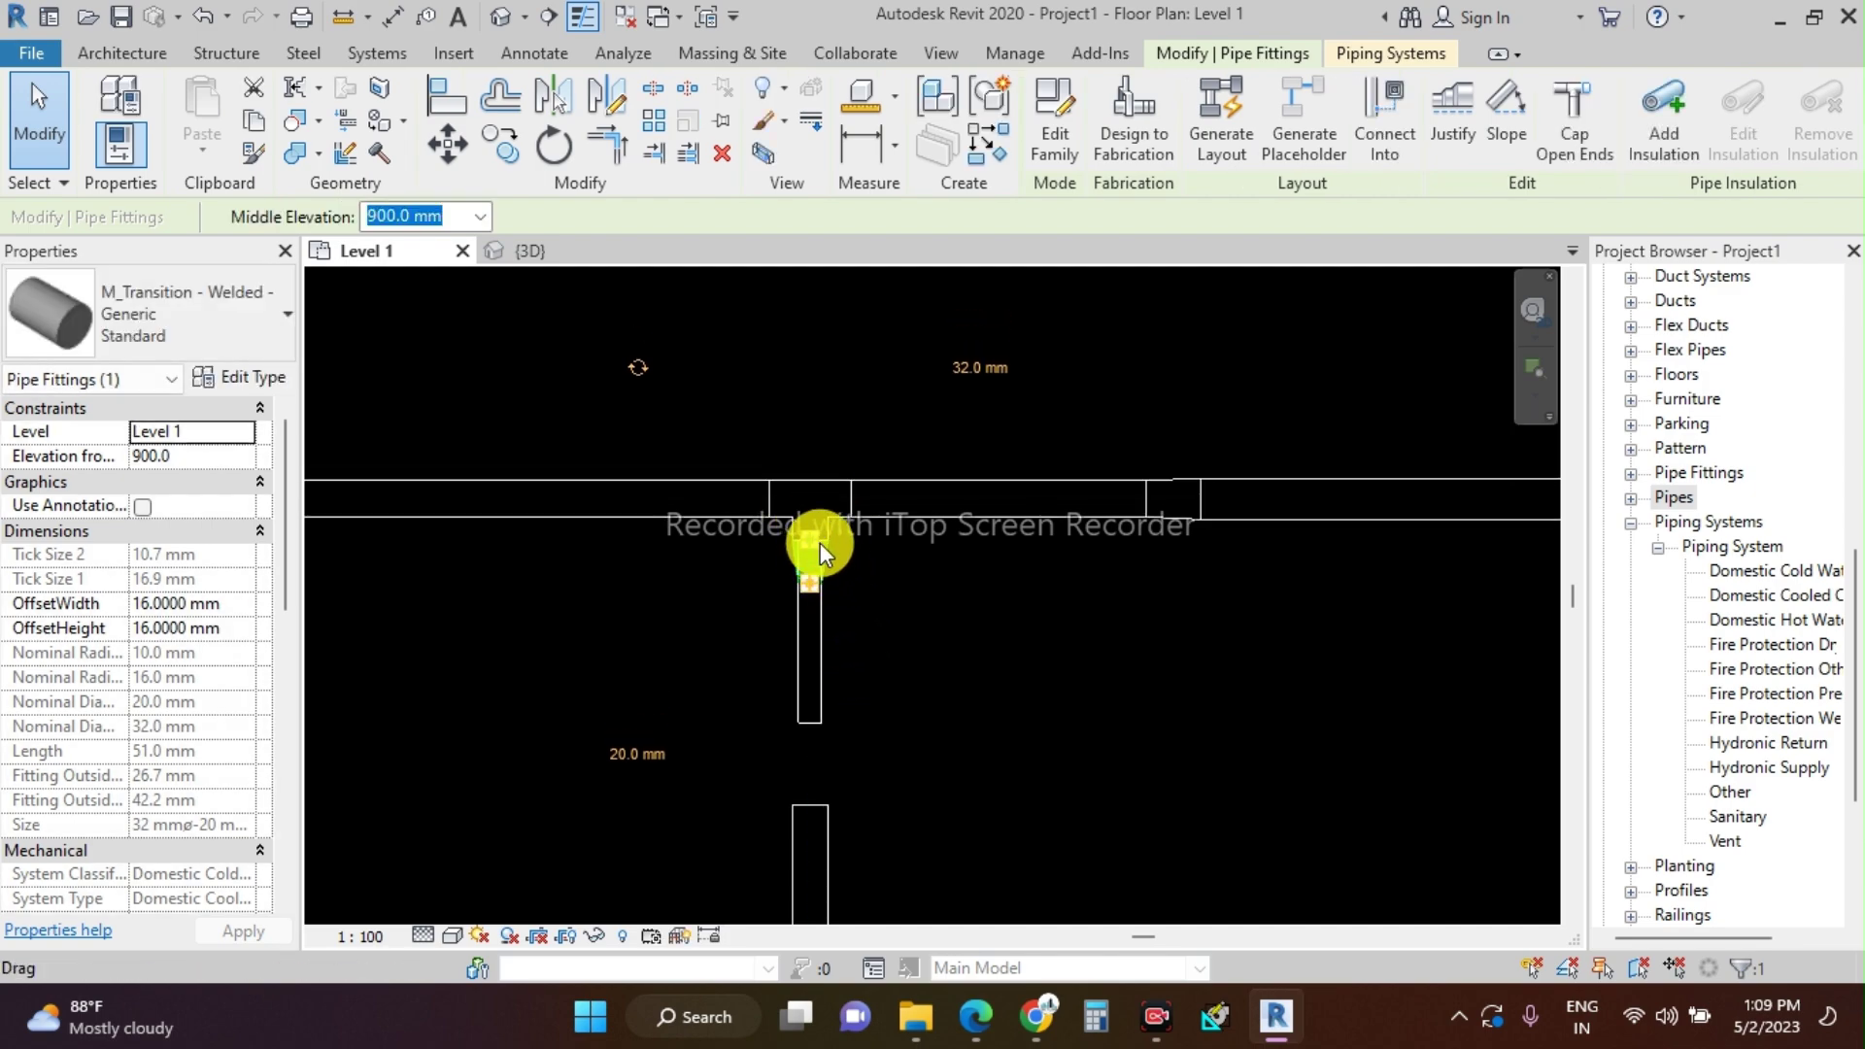
click(830, 575)
scroll(829, 583, up, 1)
key(Escape)
- Shorten the 20 mm pipe by pulling its upper end down to the reducer's narrow end
click(823, 602)
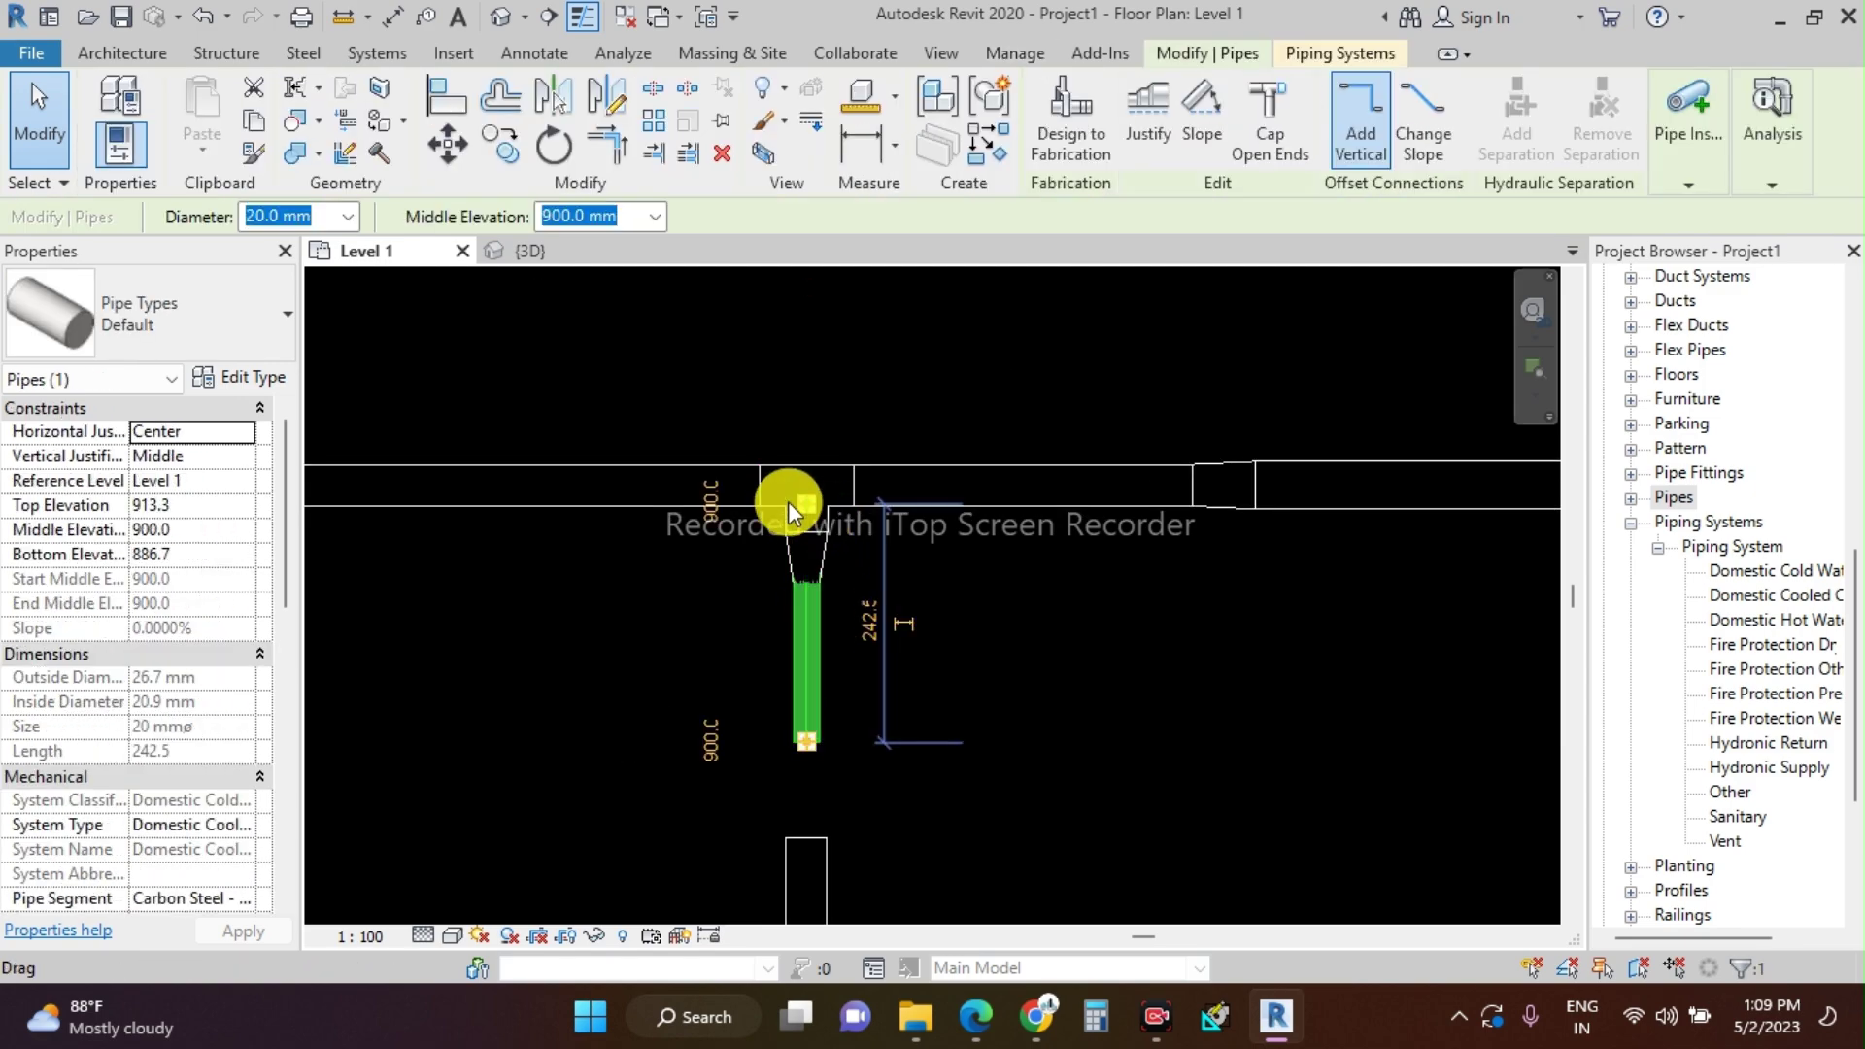
drag(802, 500, 802, 582)
click(923, 616)
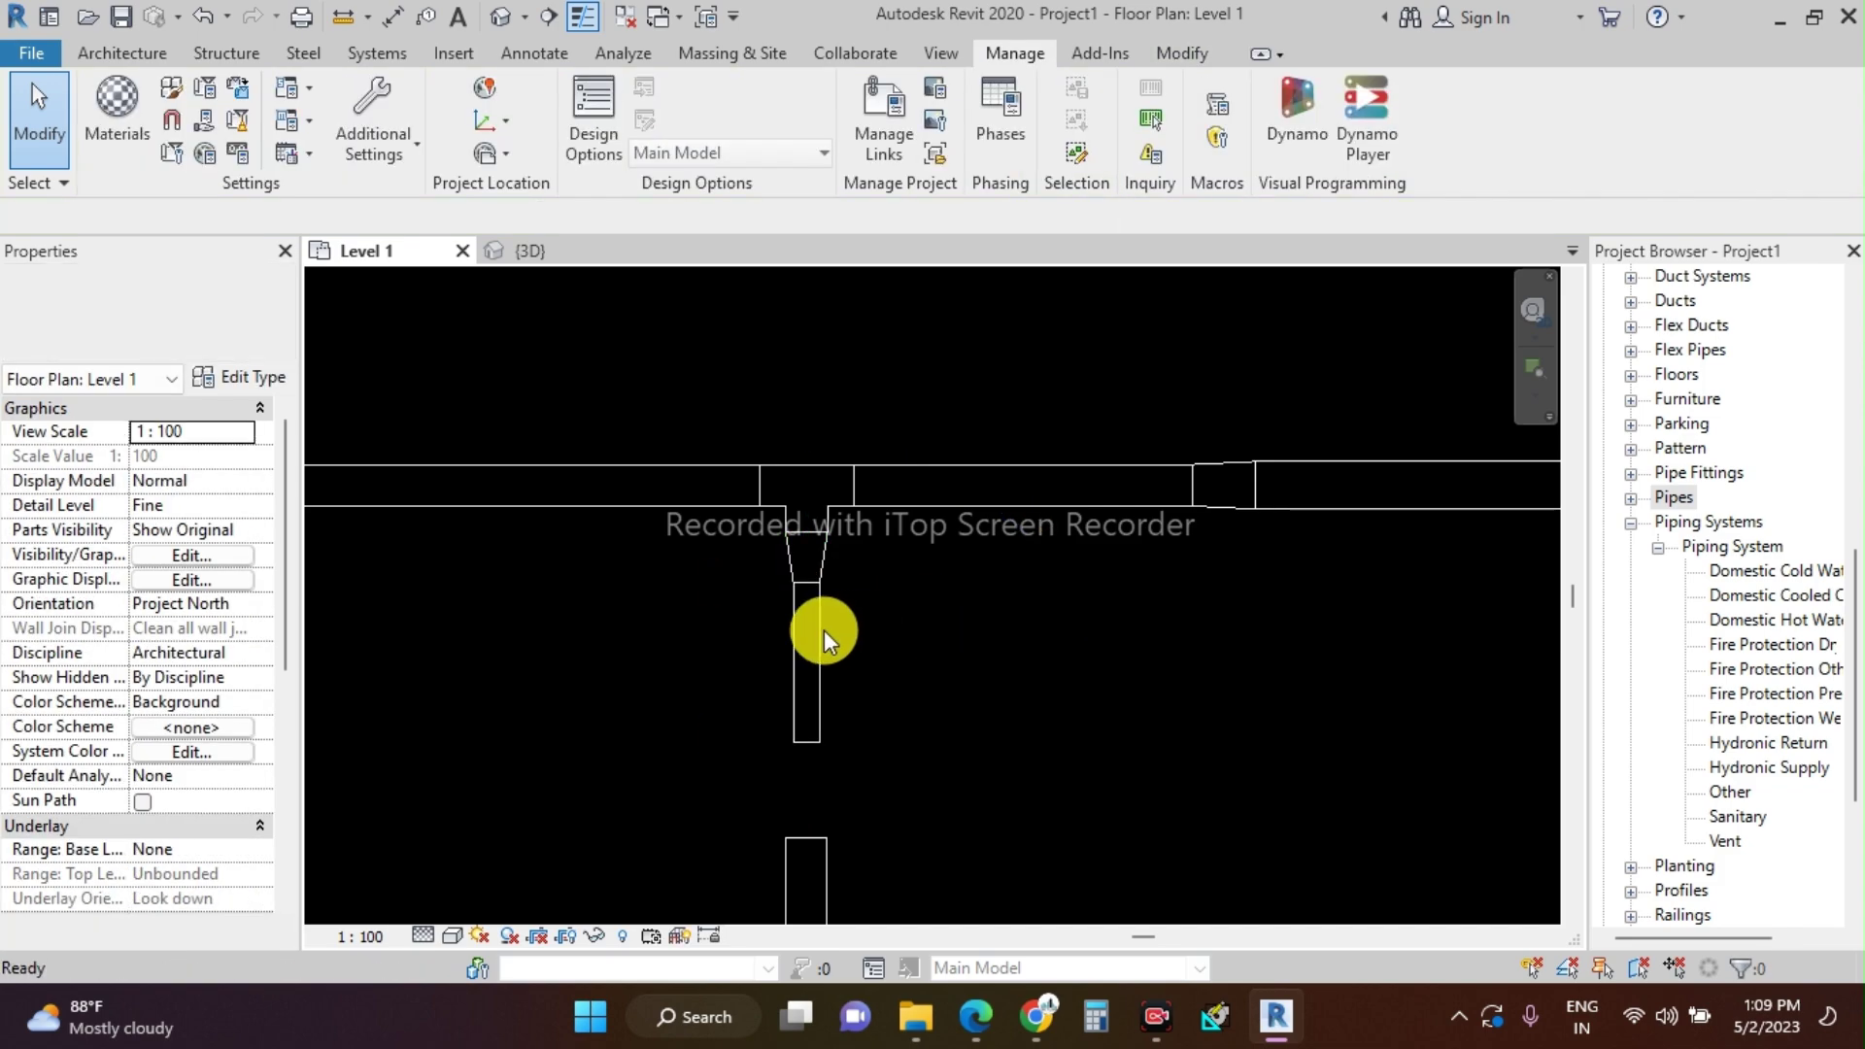
- Try to pull the 20 mm pipe's upper end away from the reducer, shortening the pipe to about 100 mm
click(822, 633)
key(Escape)
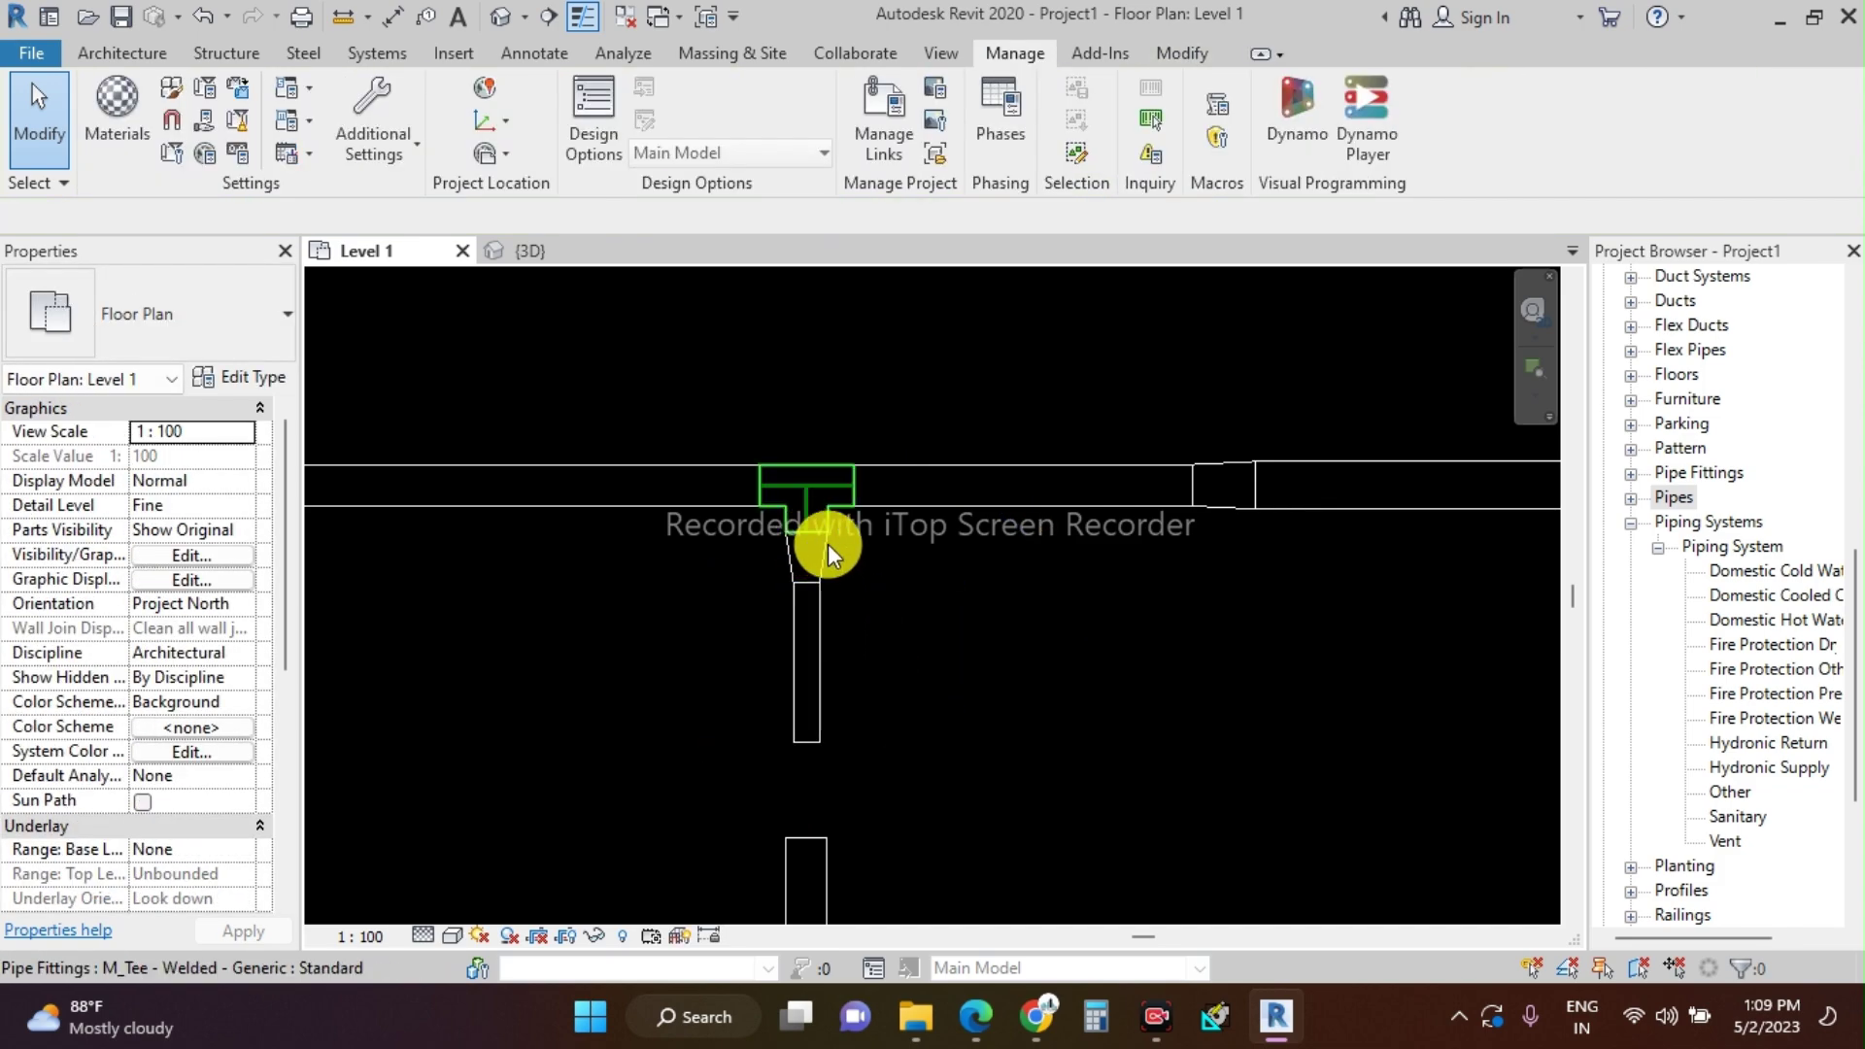
click(829, 544)
key(Escape)
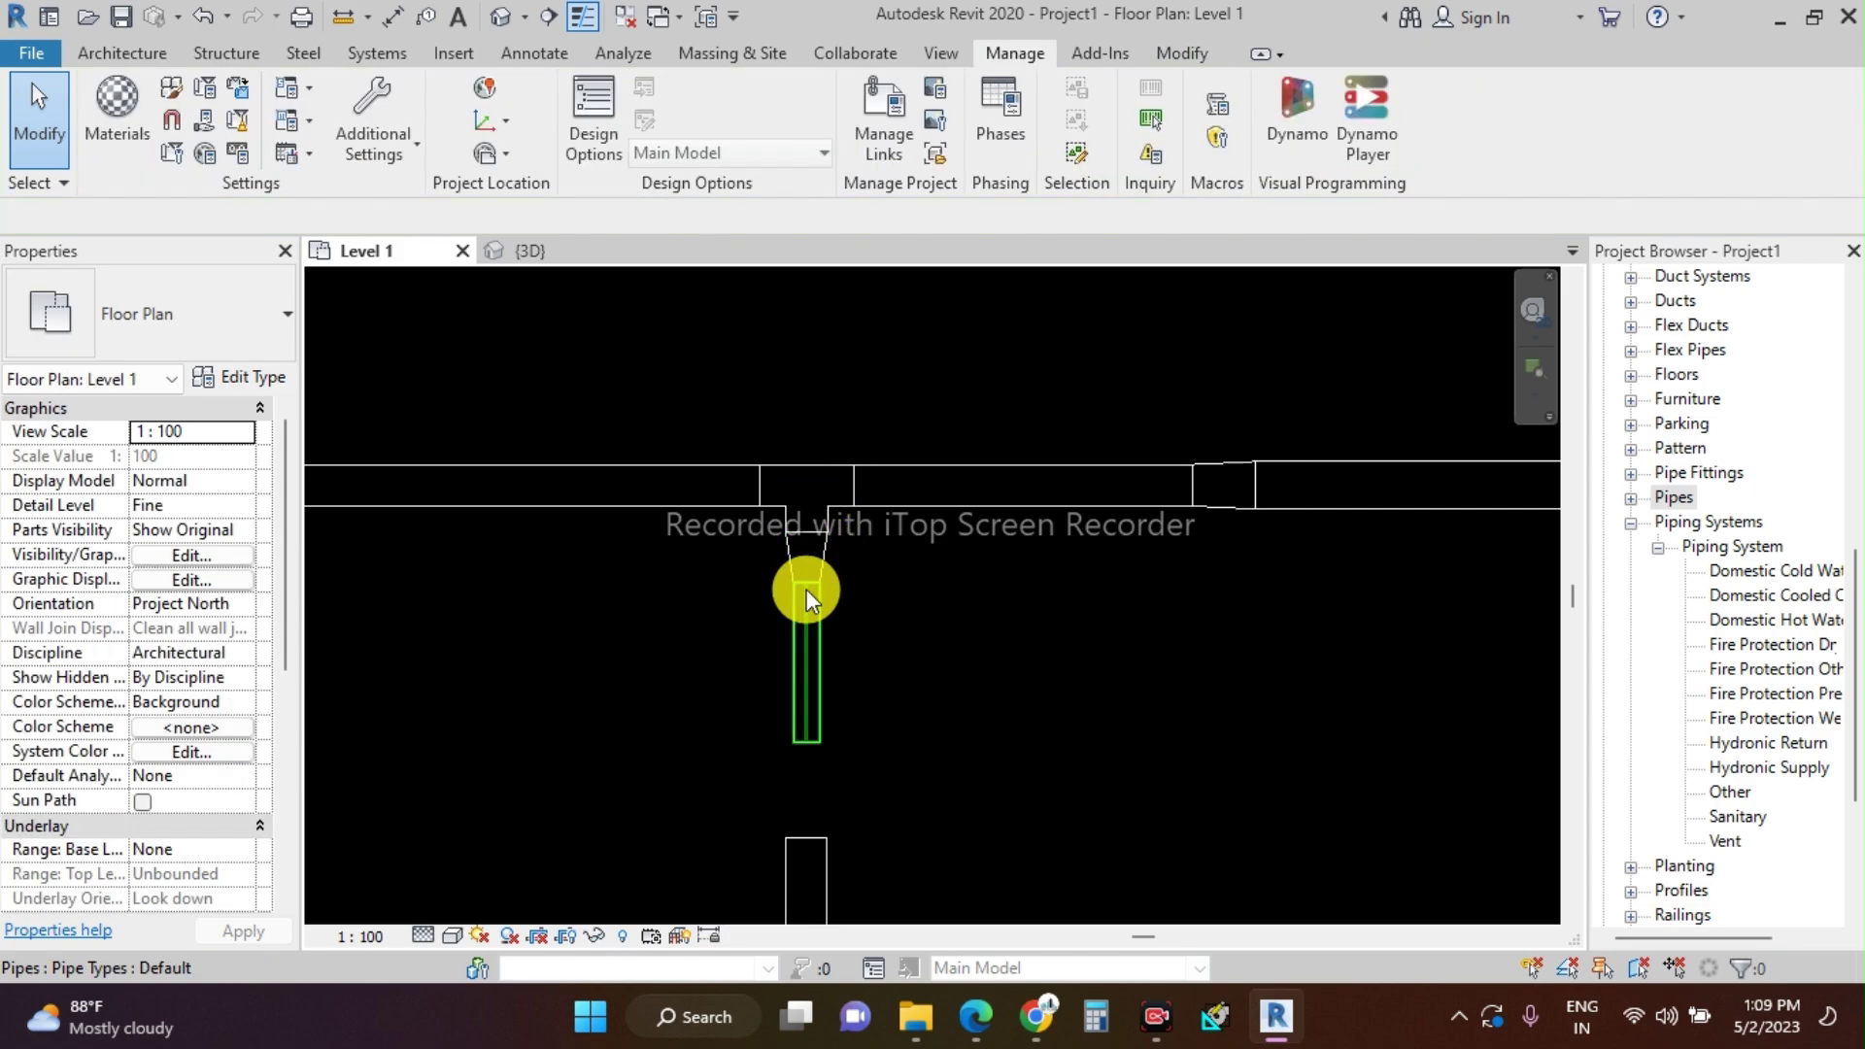
click(810, 601)
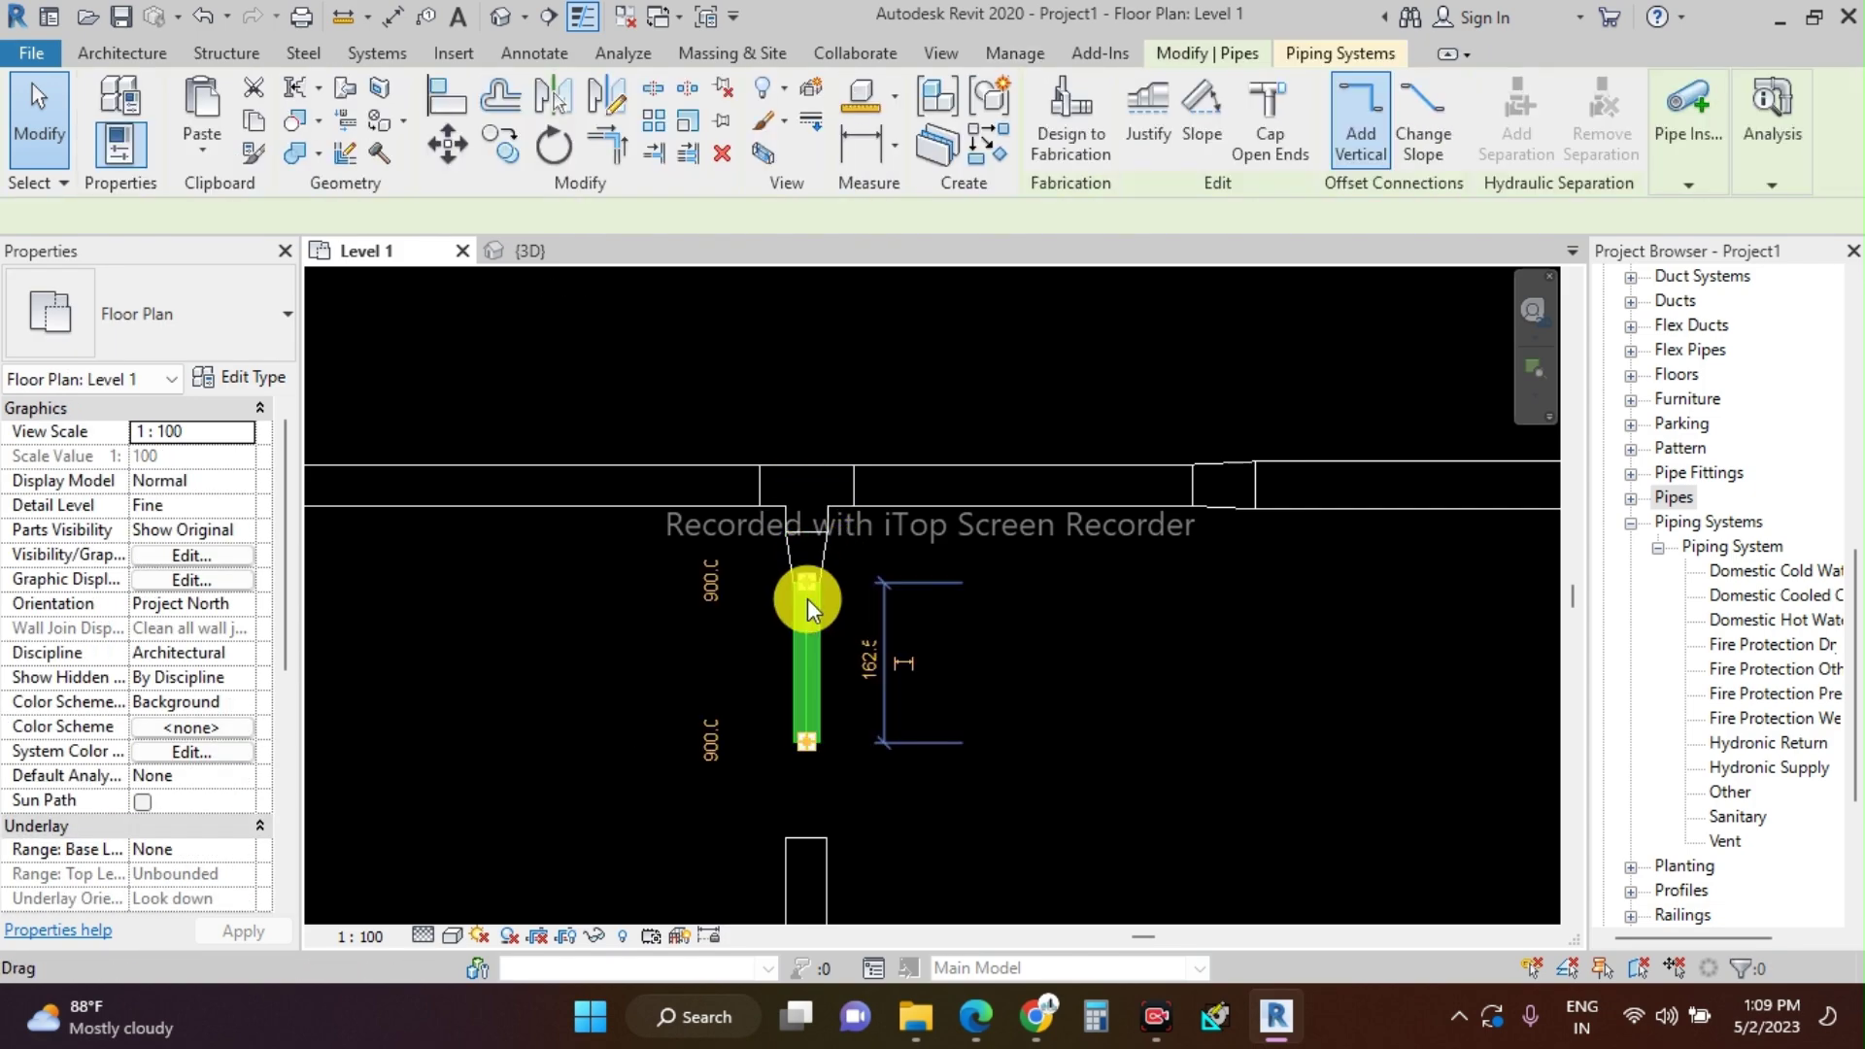
drag(804, 577, 858, 584)
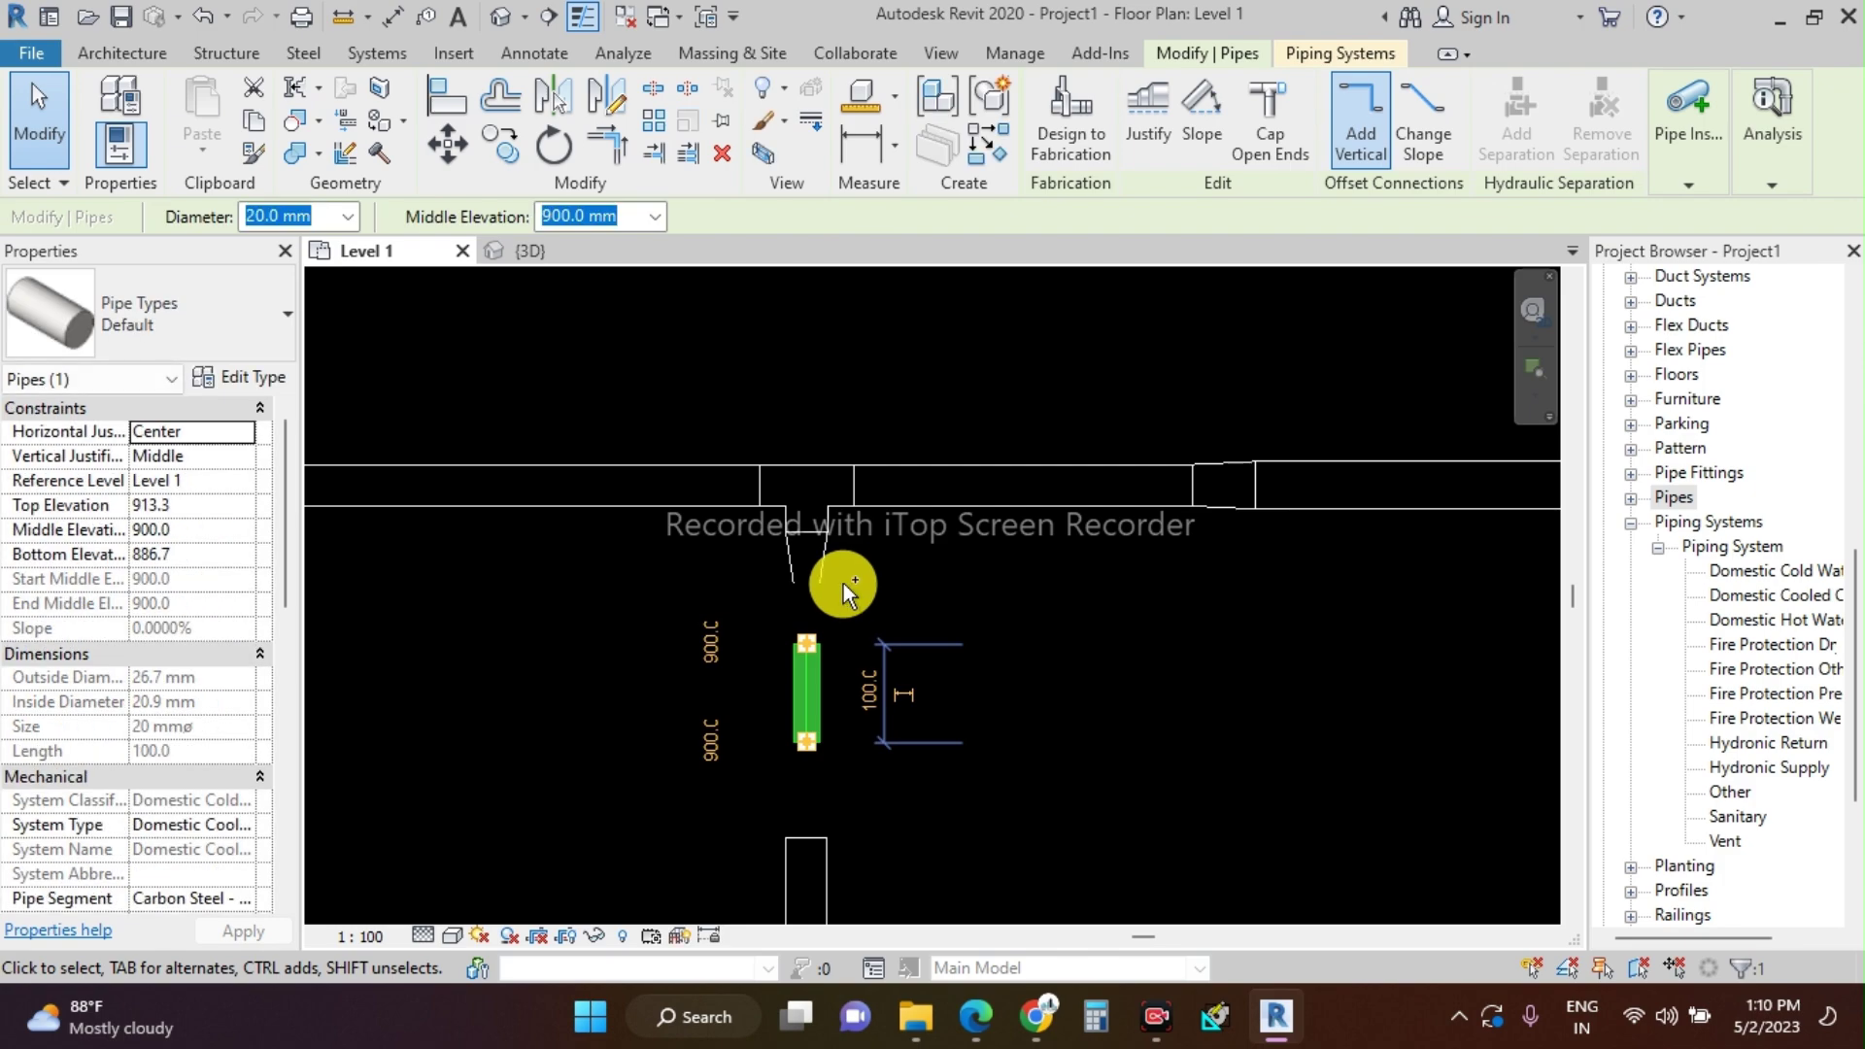
key(Escape)
- Try to pull the reducer's wide end away from the tee above it
click(821, 564)
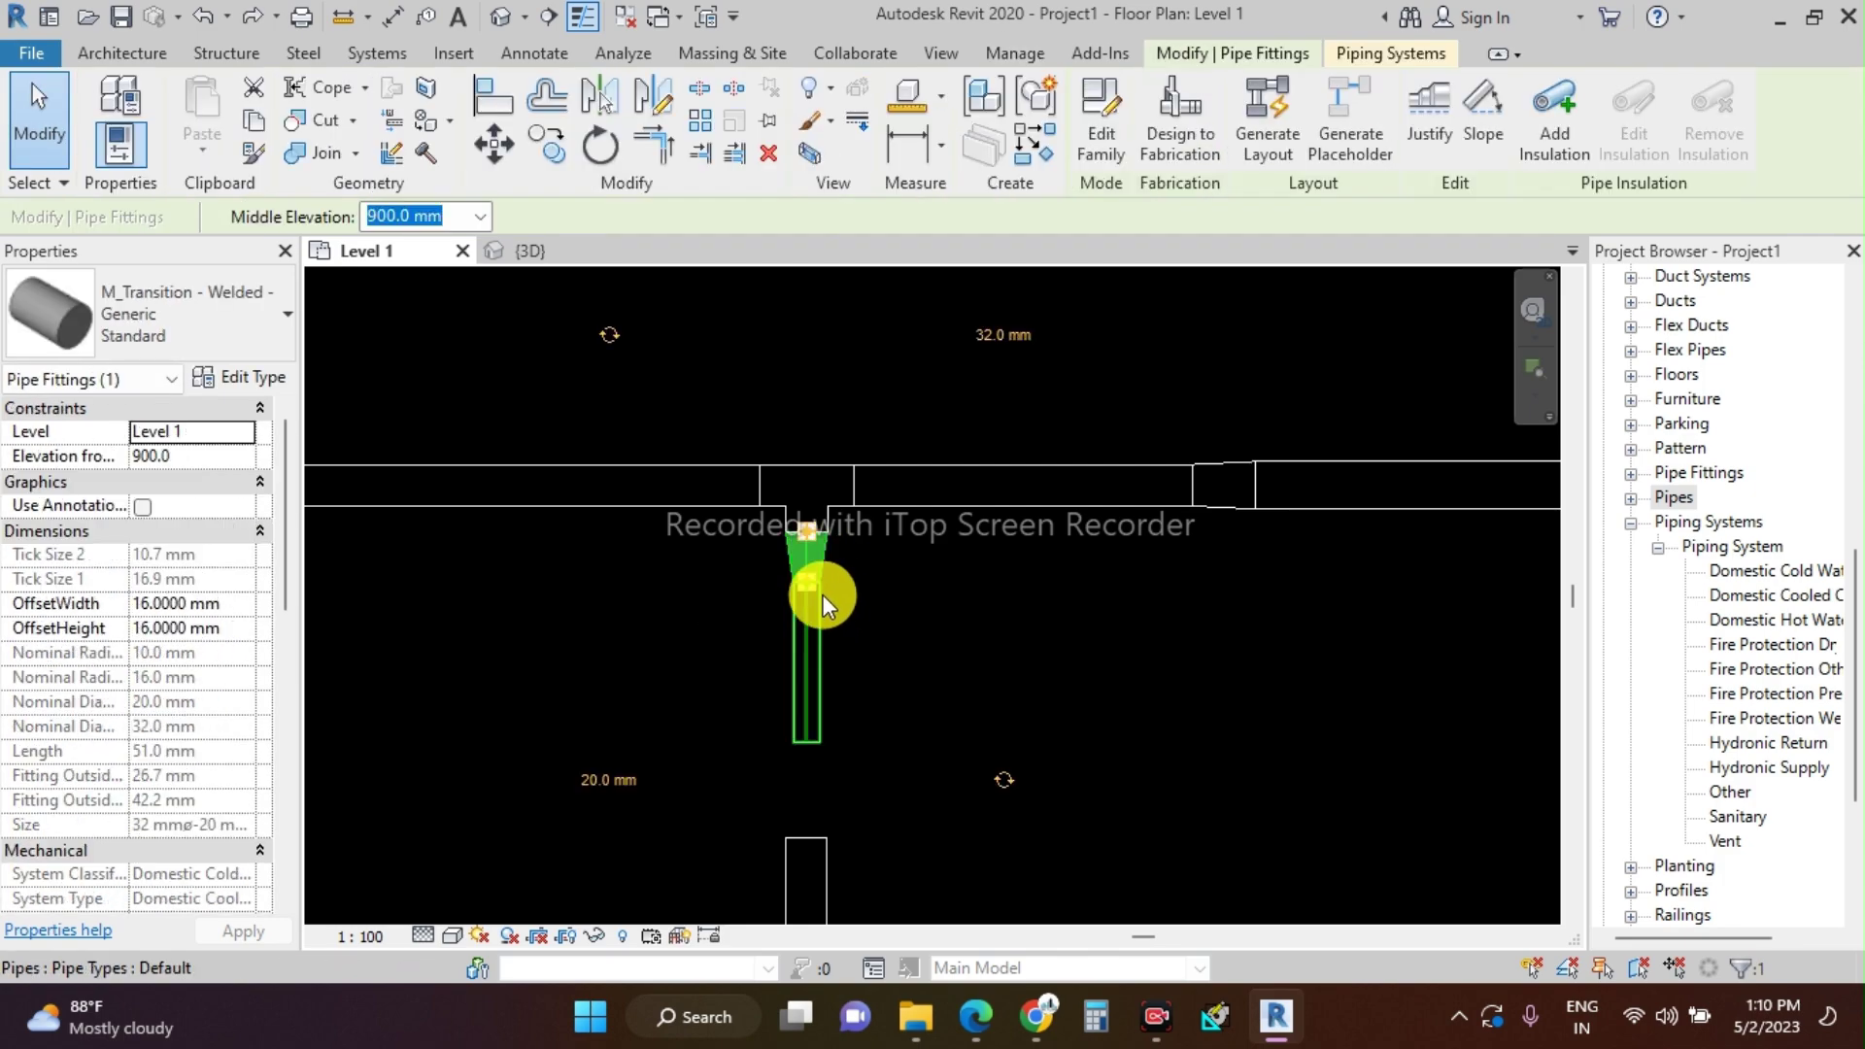
drag(809, 528, 866, 576)
scroll(802, 311, down, 2)
key(Escape)
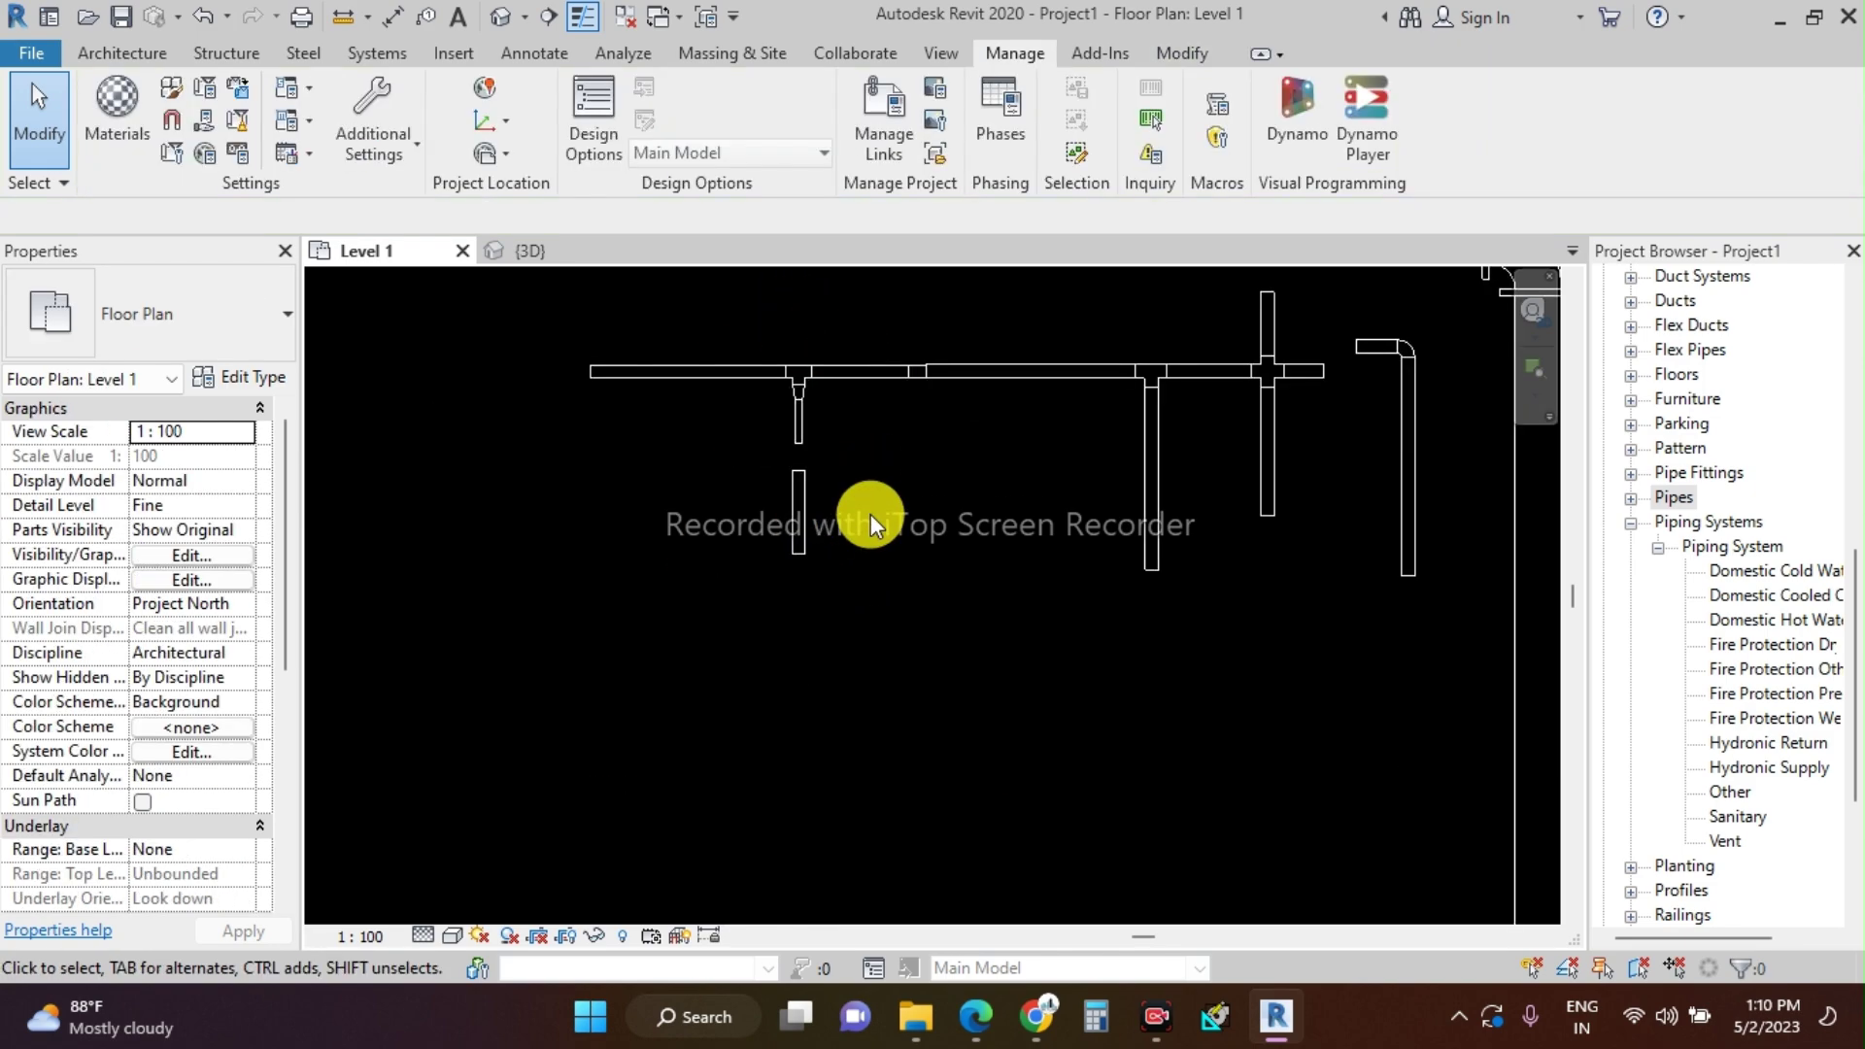
- Select the whole connected pipe network starting from the 40 mm vertical branch below the cross, and clear the selection
click(1275, 492)
key(Tab)
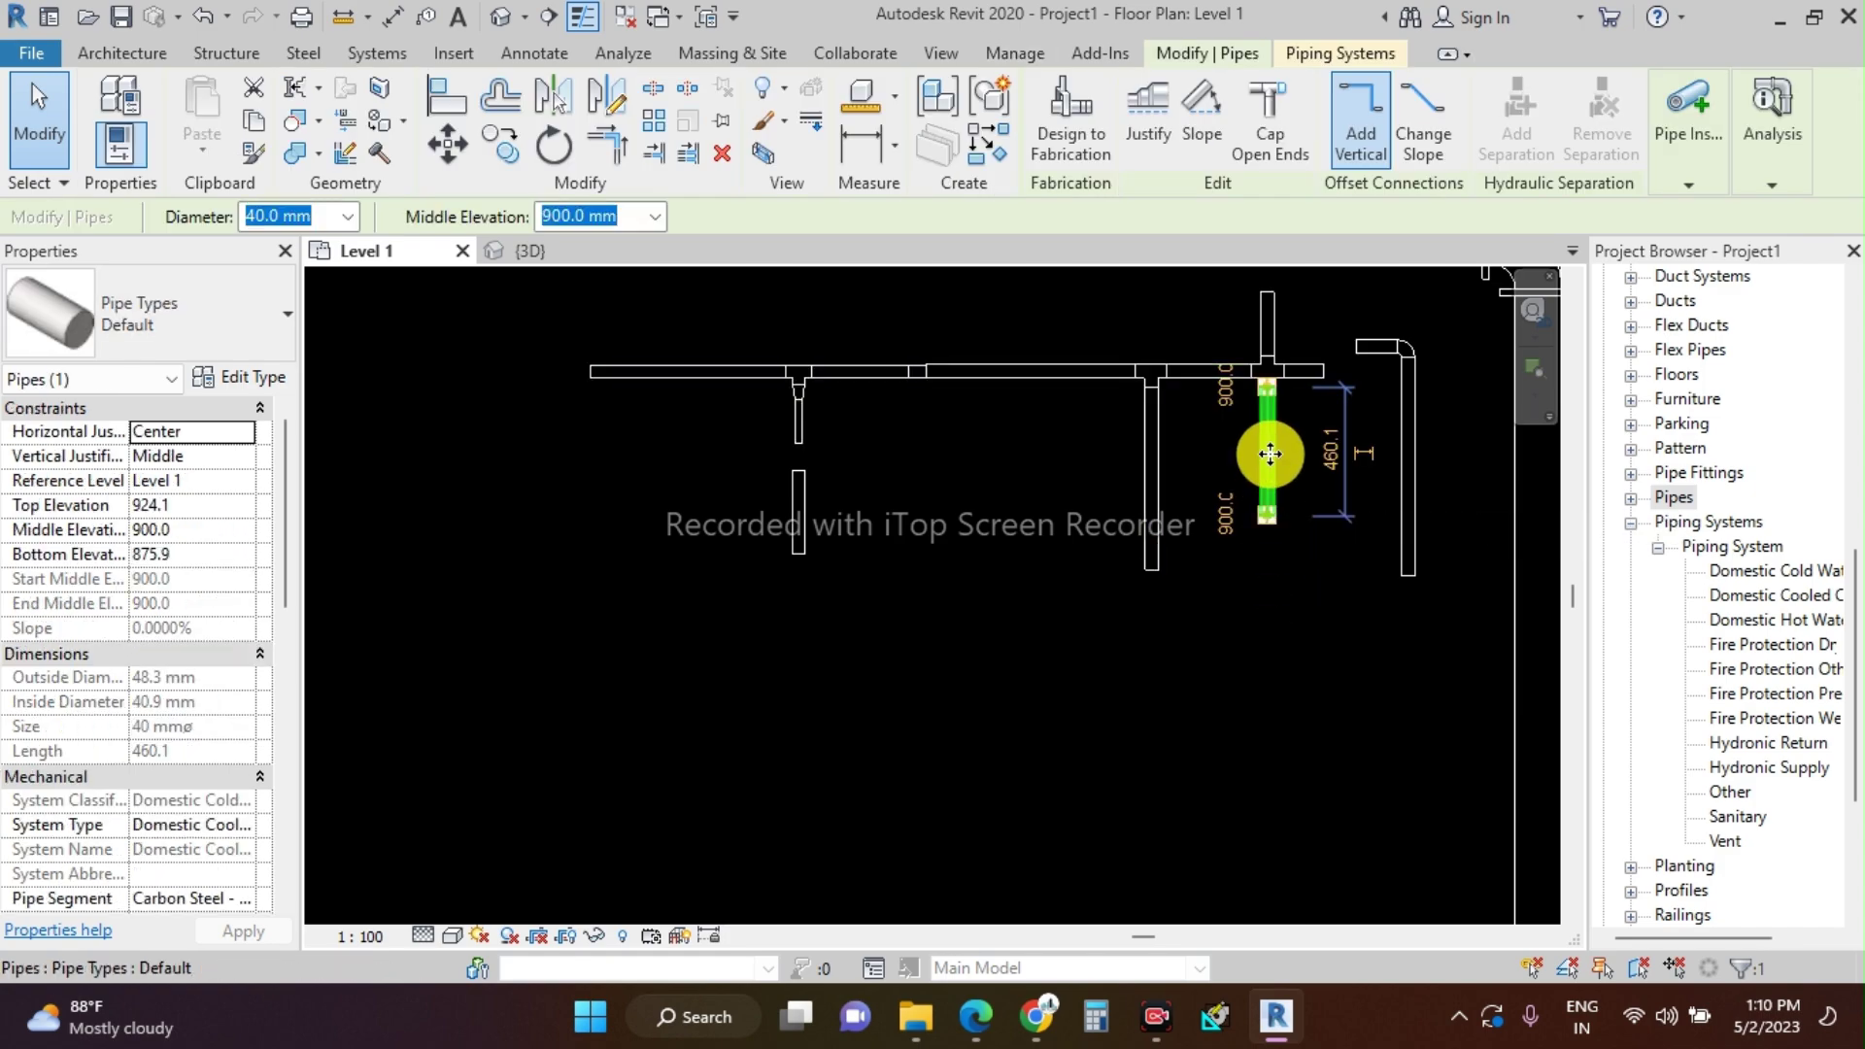
key(Tab)
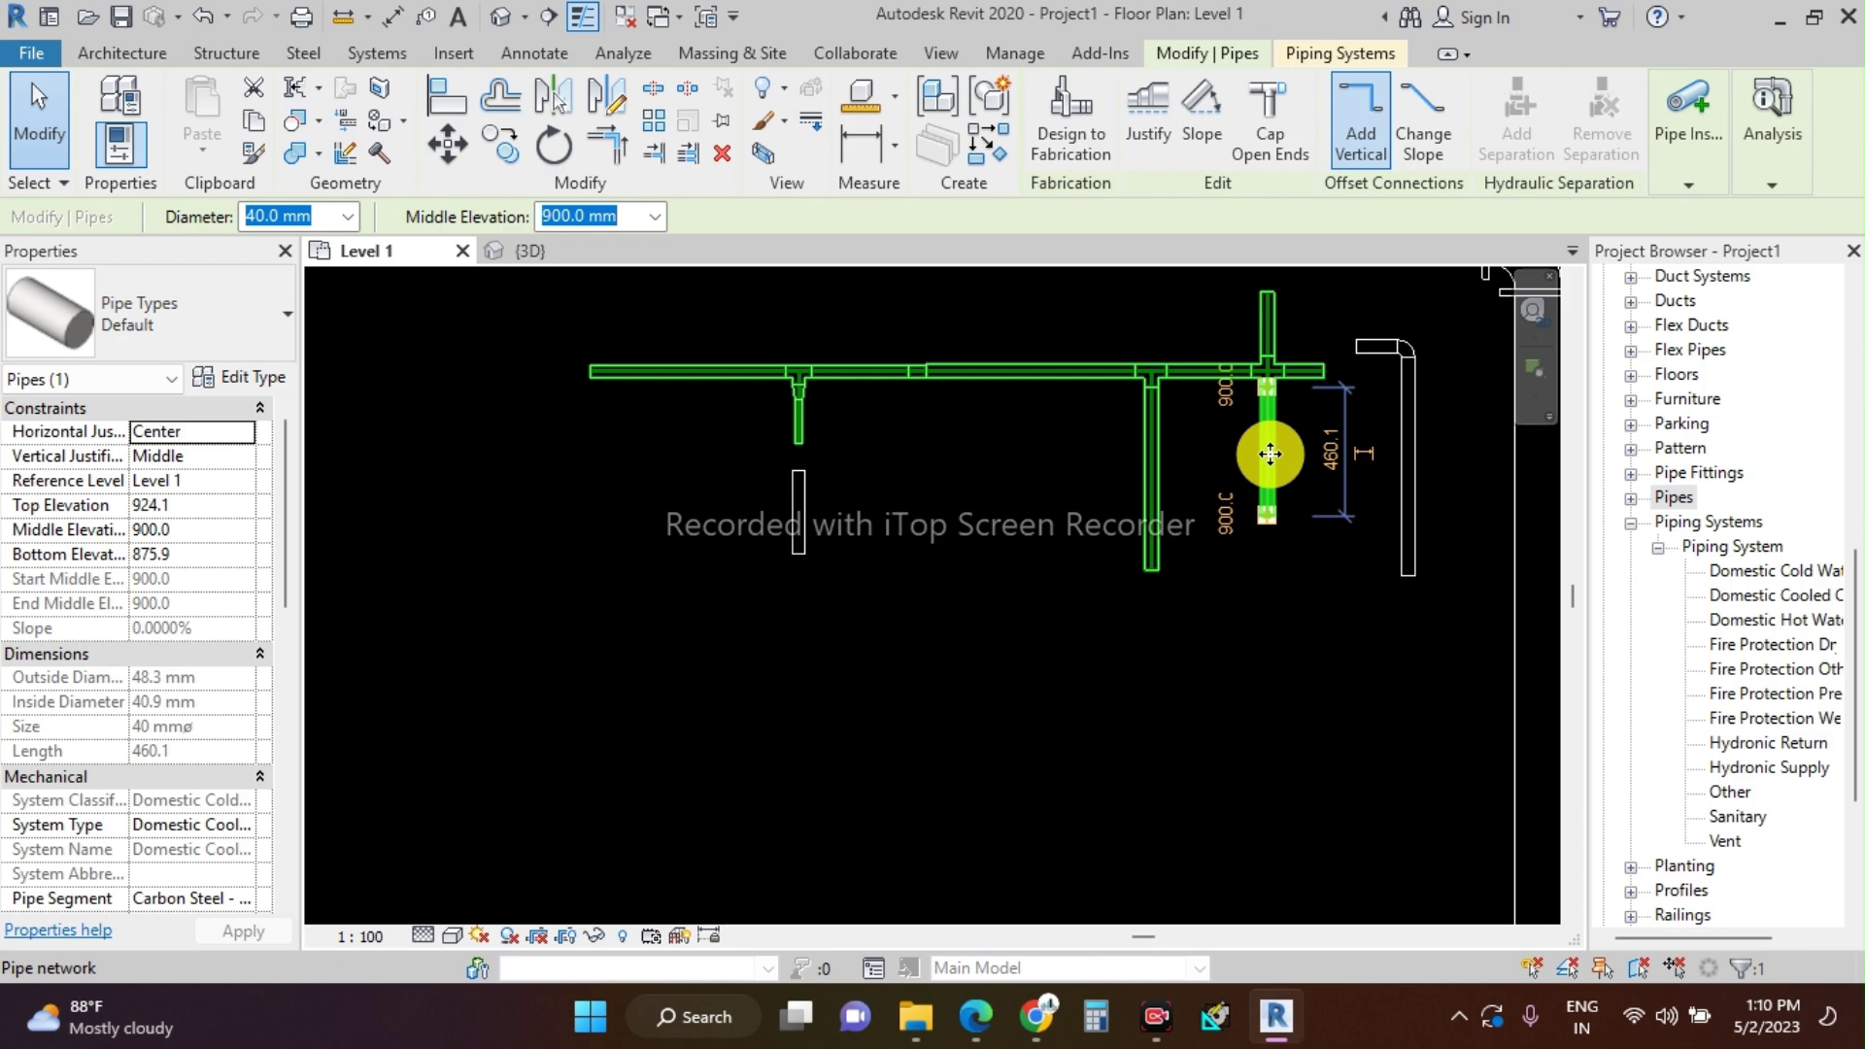
click(1268, 453)
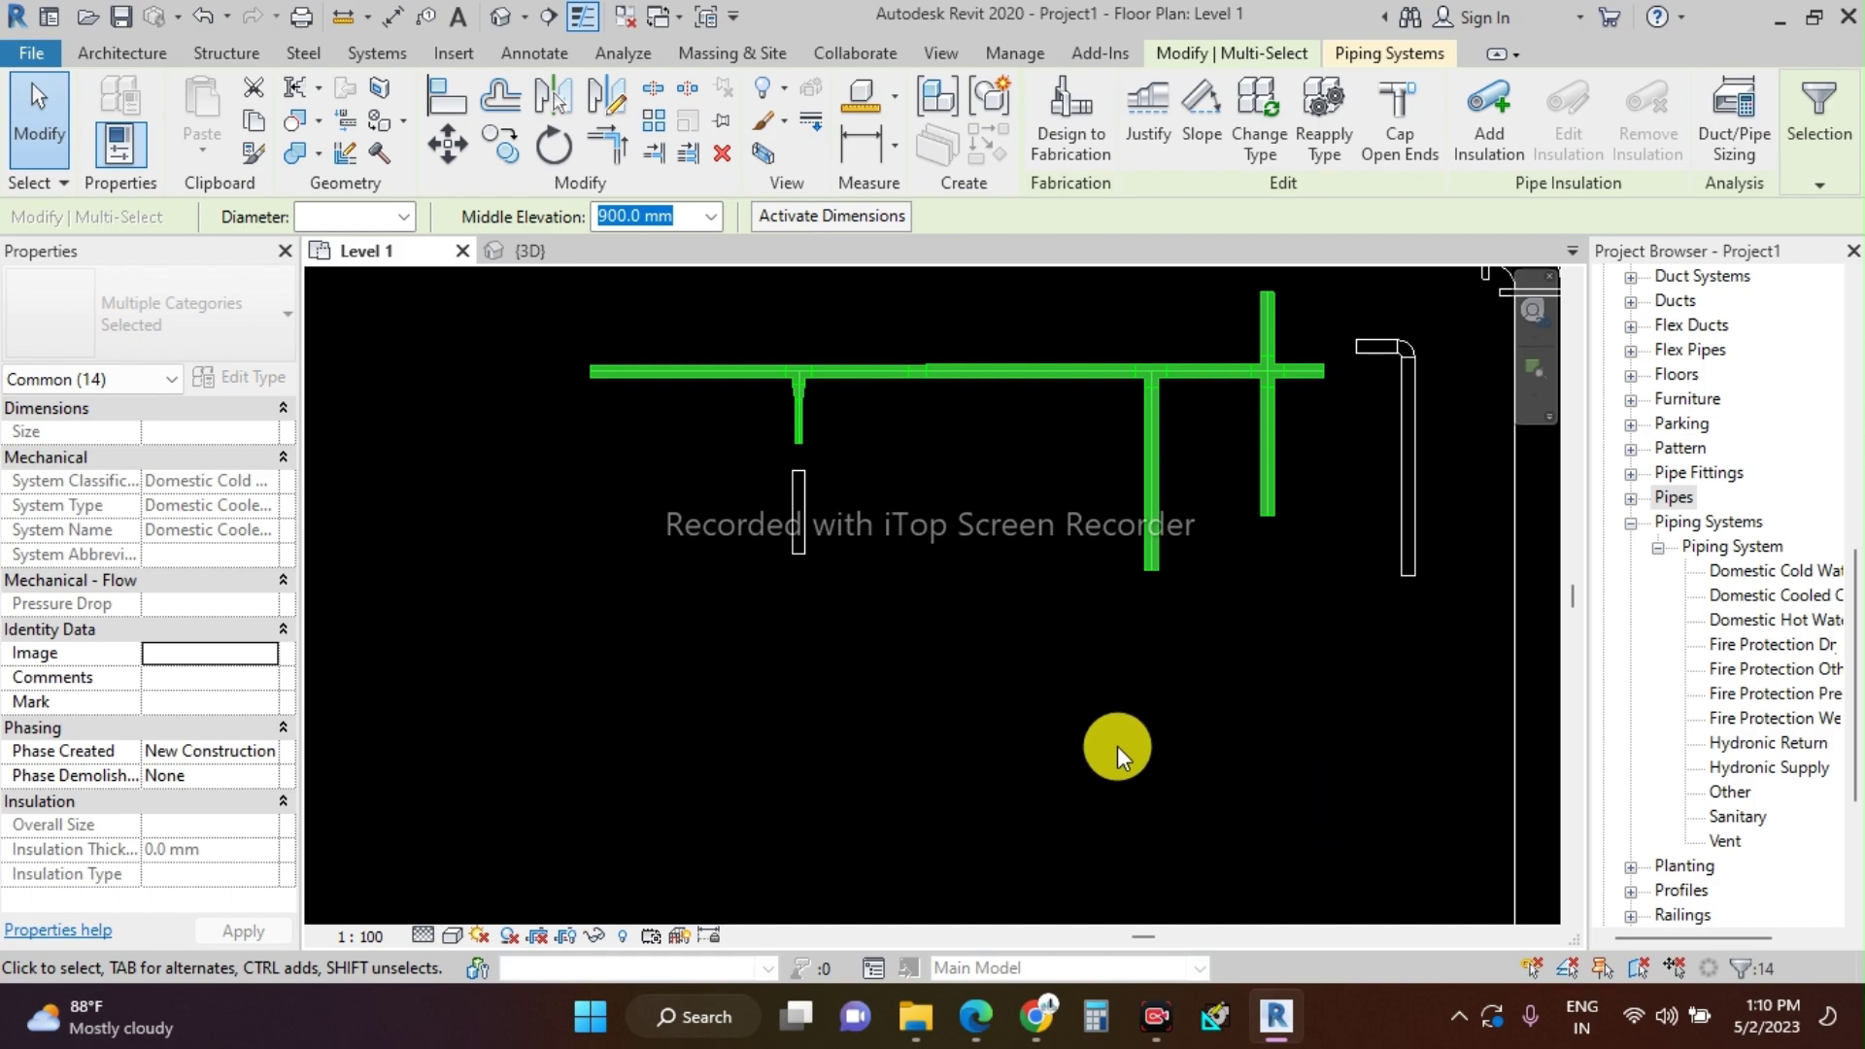
scroll(1235, 875, down, 2)
click(814, 569)
- Draw a 20 mm pipe at 900 mm elevation, about 350 mm long, straight out from the main pipe's open left end
scroll(734, 535, up, 1)
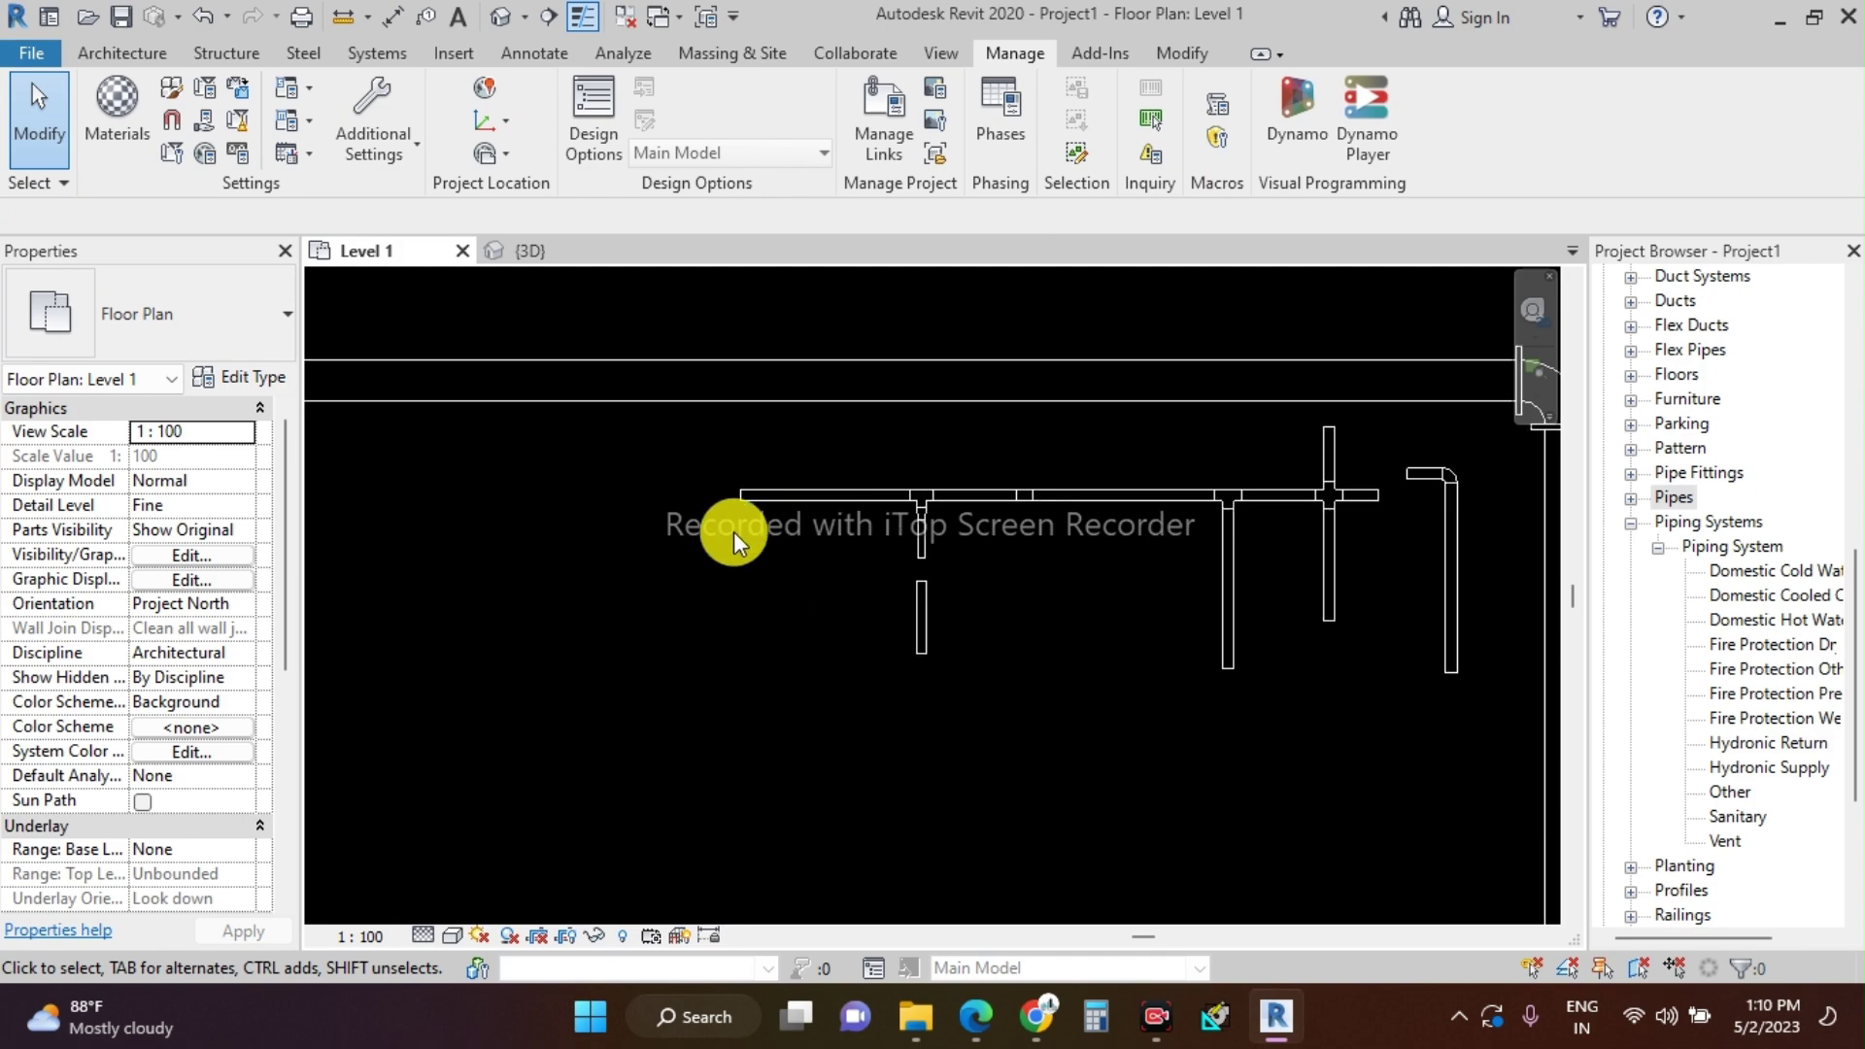
scroll(734, 525, up, 1)
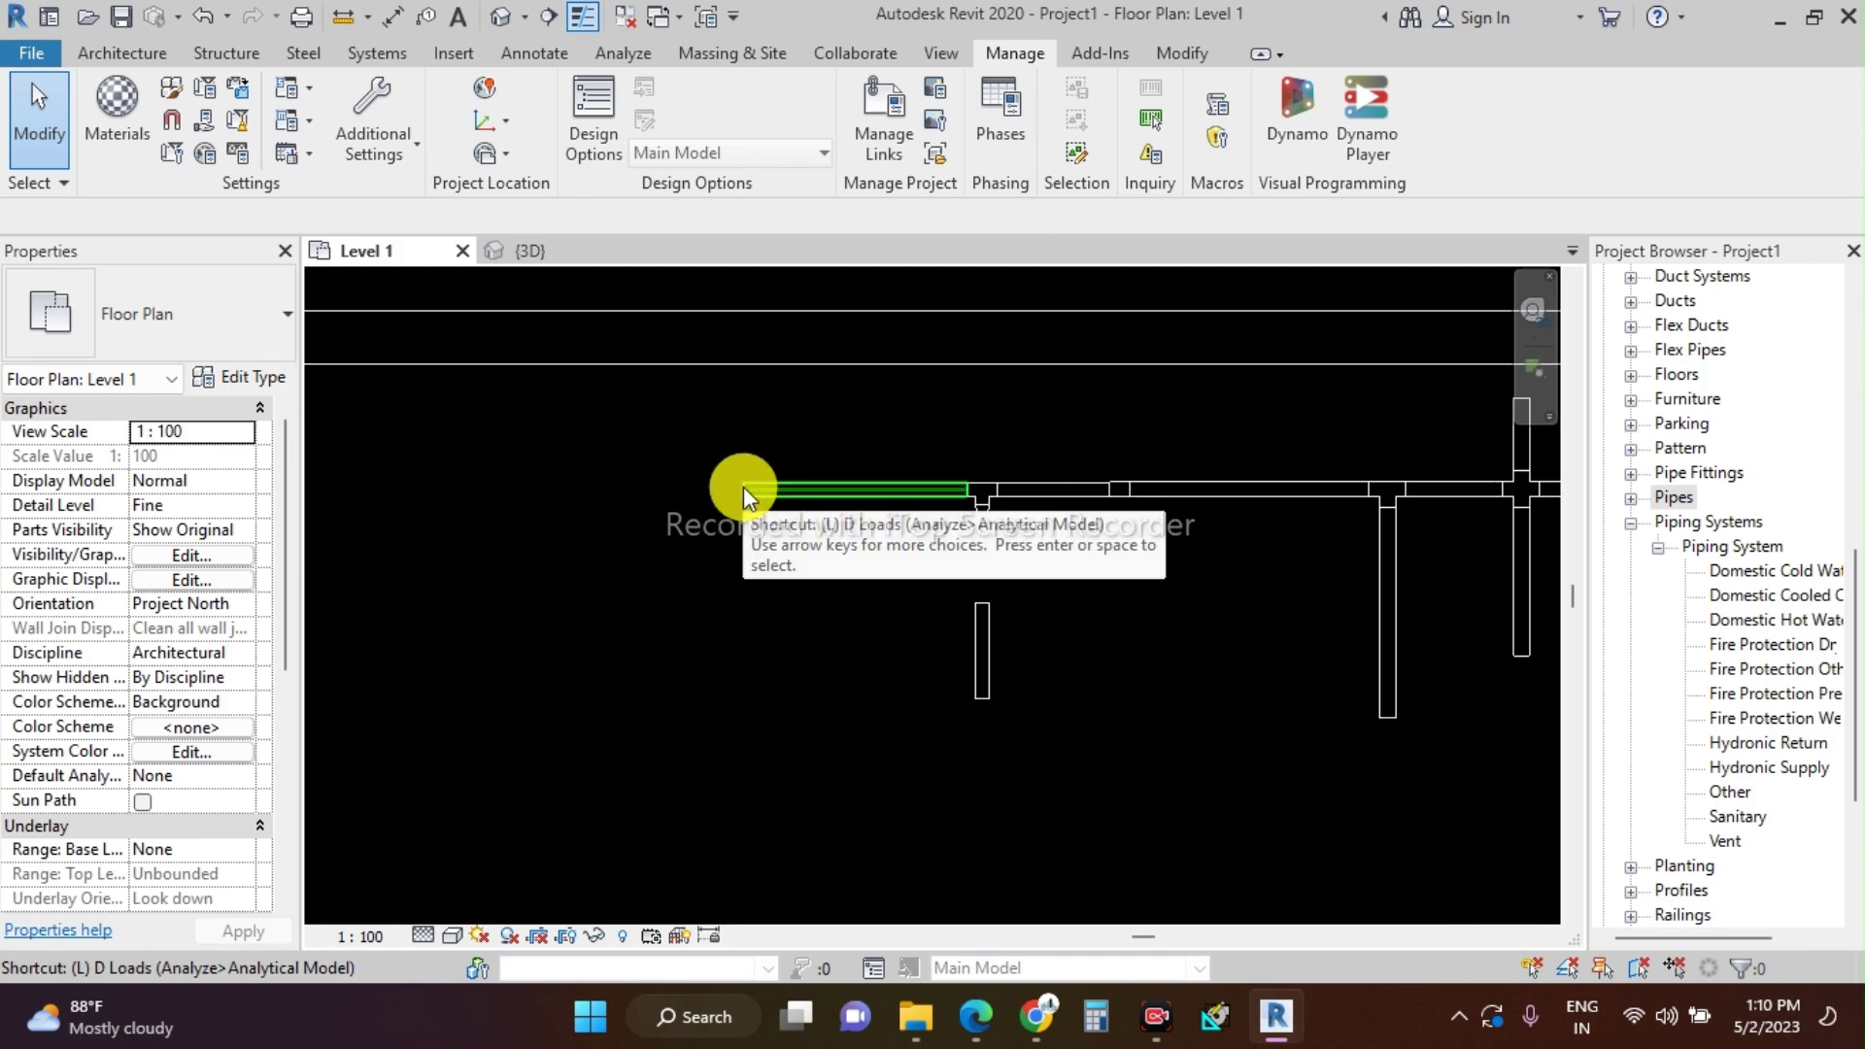
key(p)
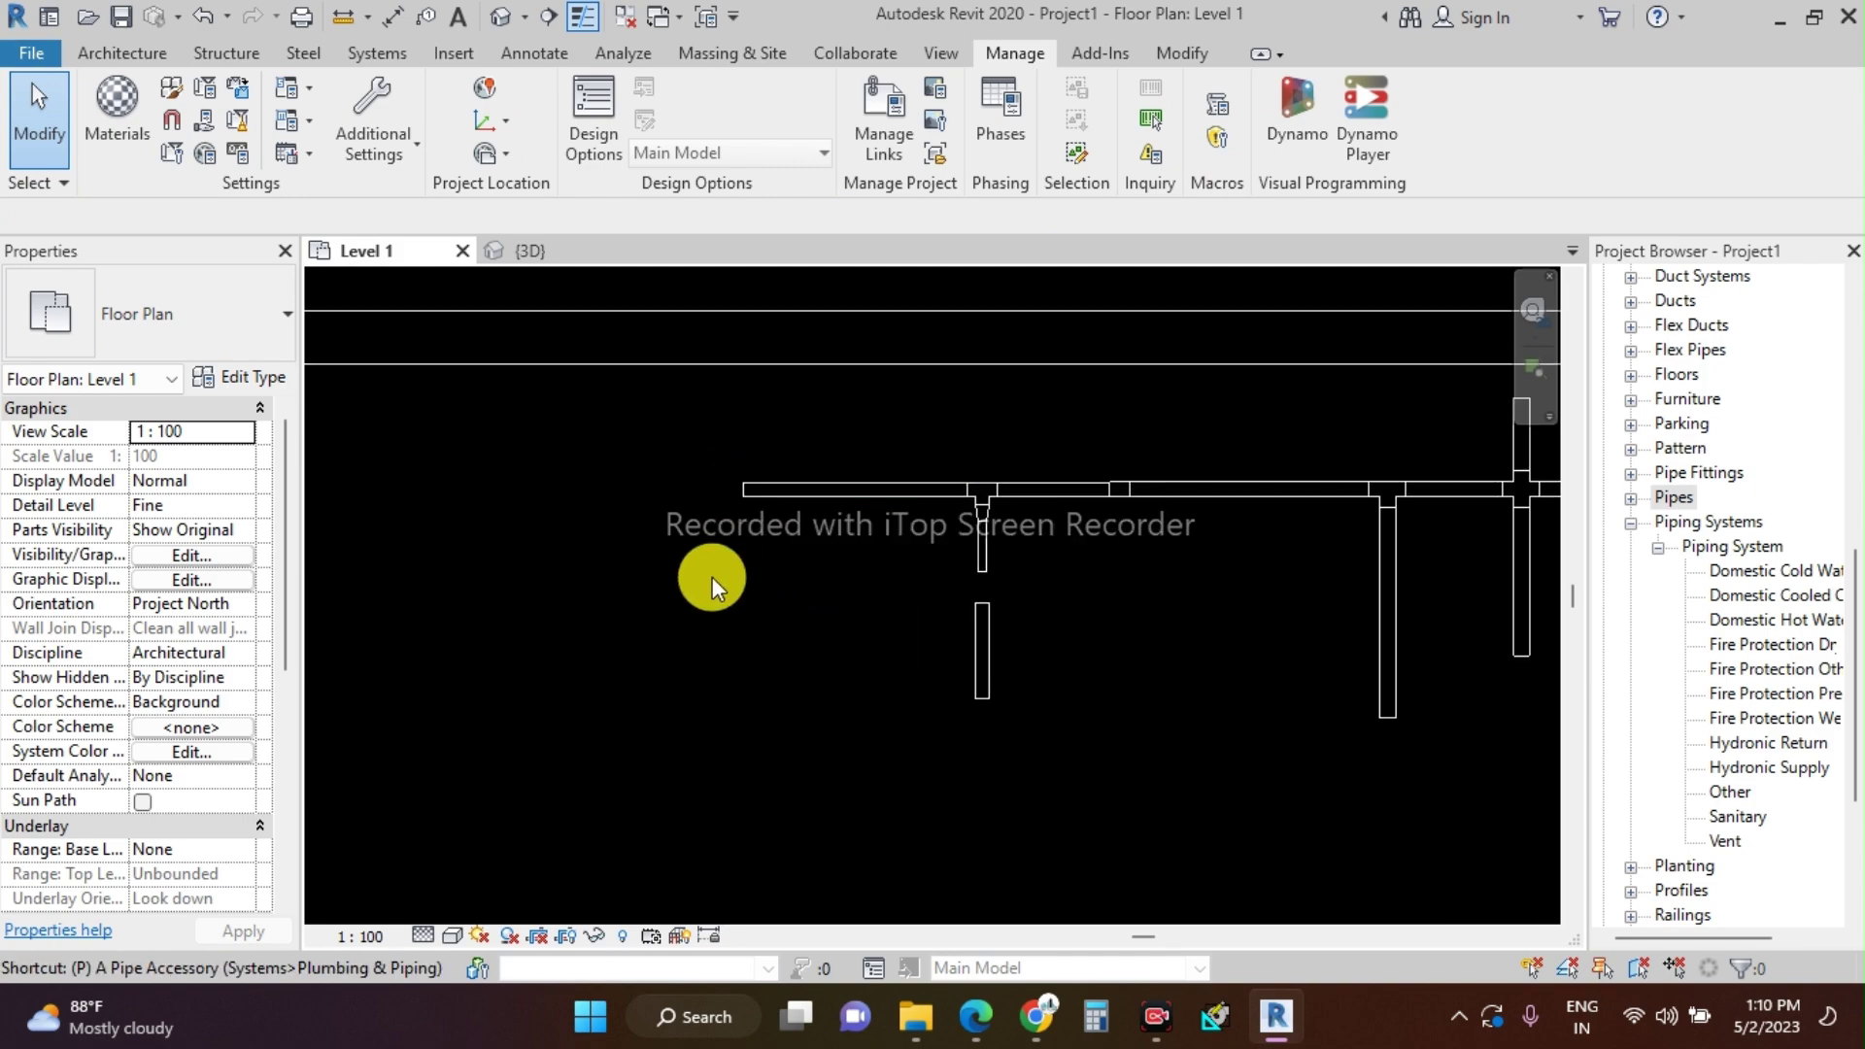
key(i)
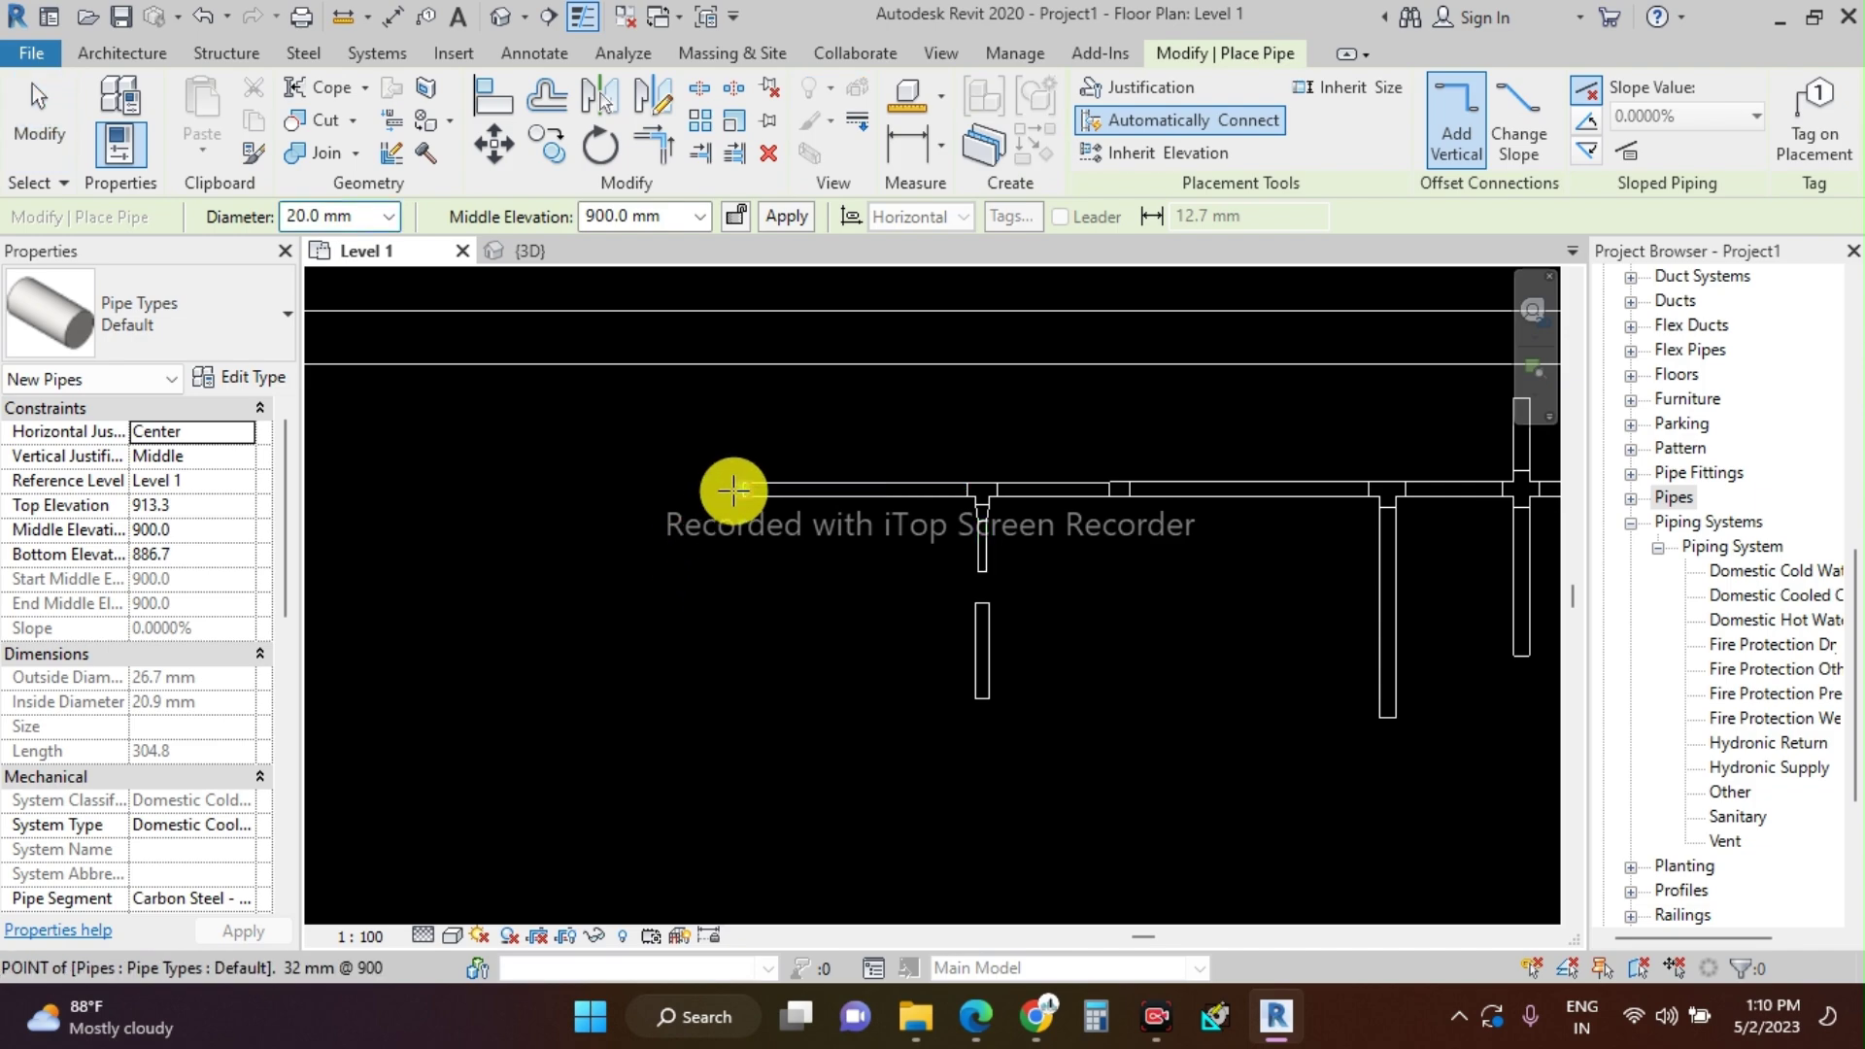
click(710, 492)
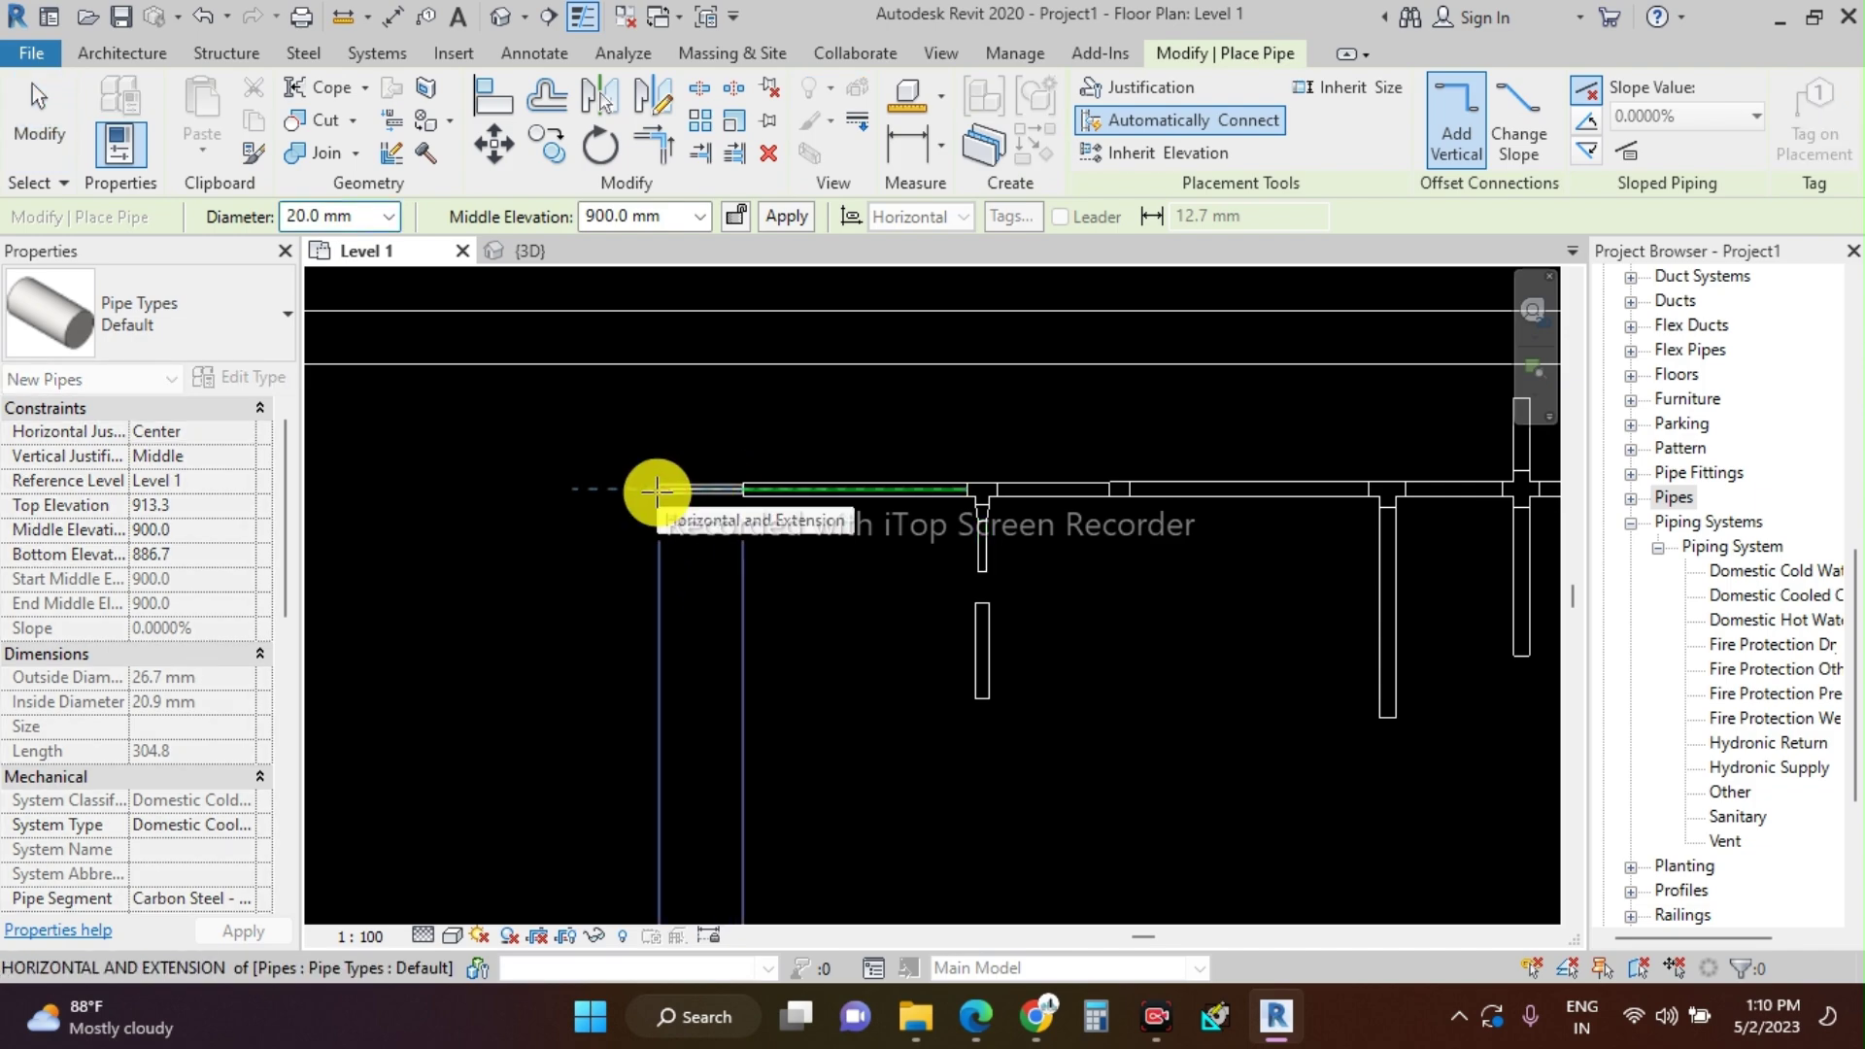
click(605, 490)
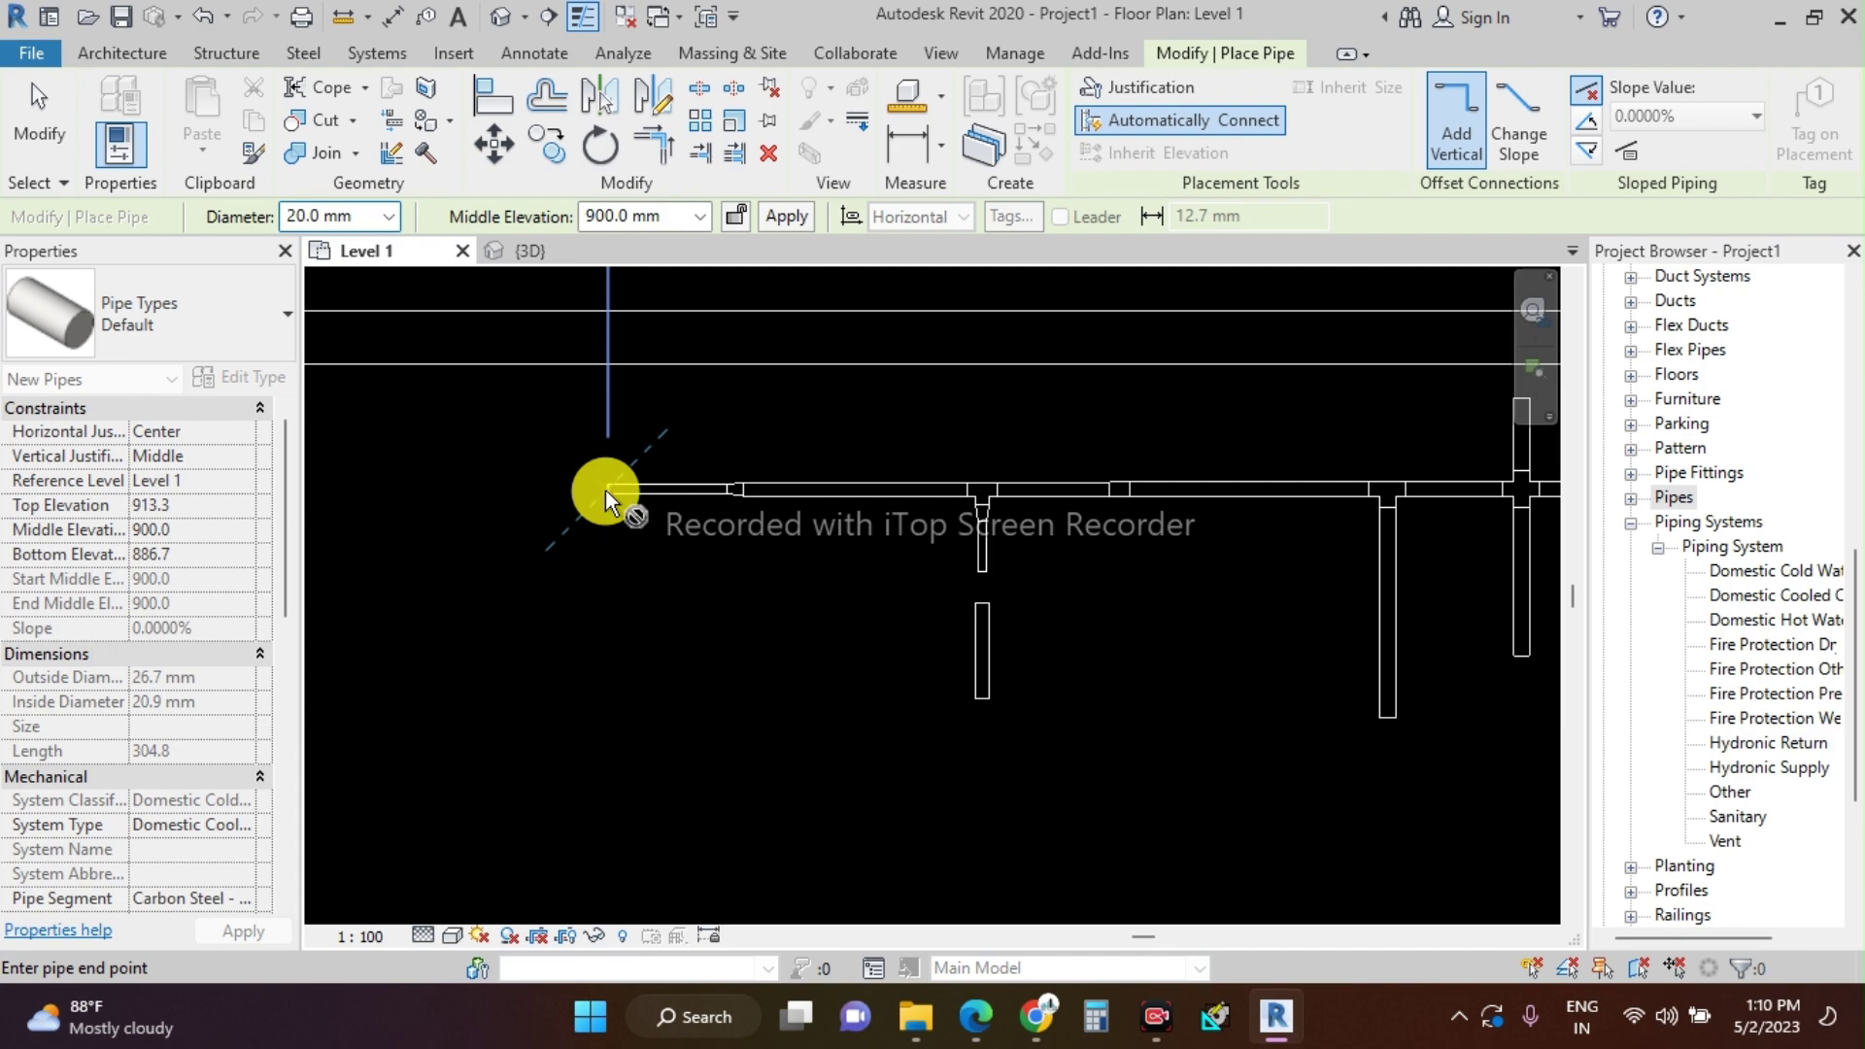
- Set the middle elevation to 1100 mm and continue the 20 mm pipe straight left for about 340 mm
scroll(605, 490, up, 2)
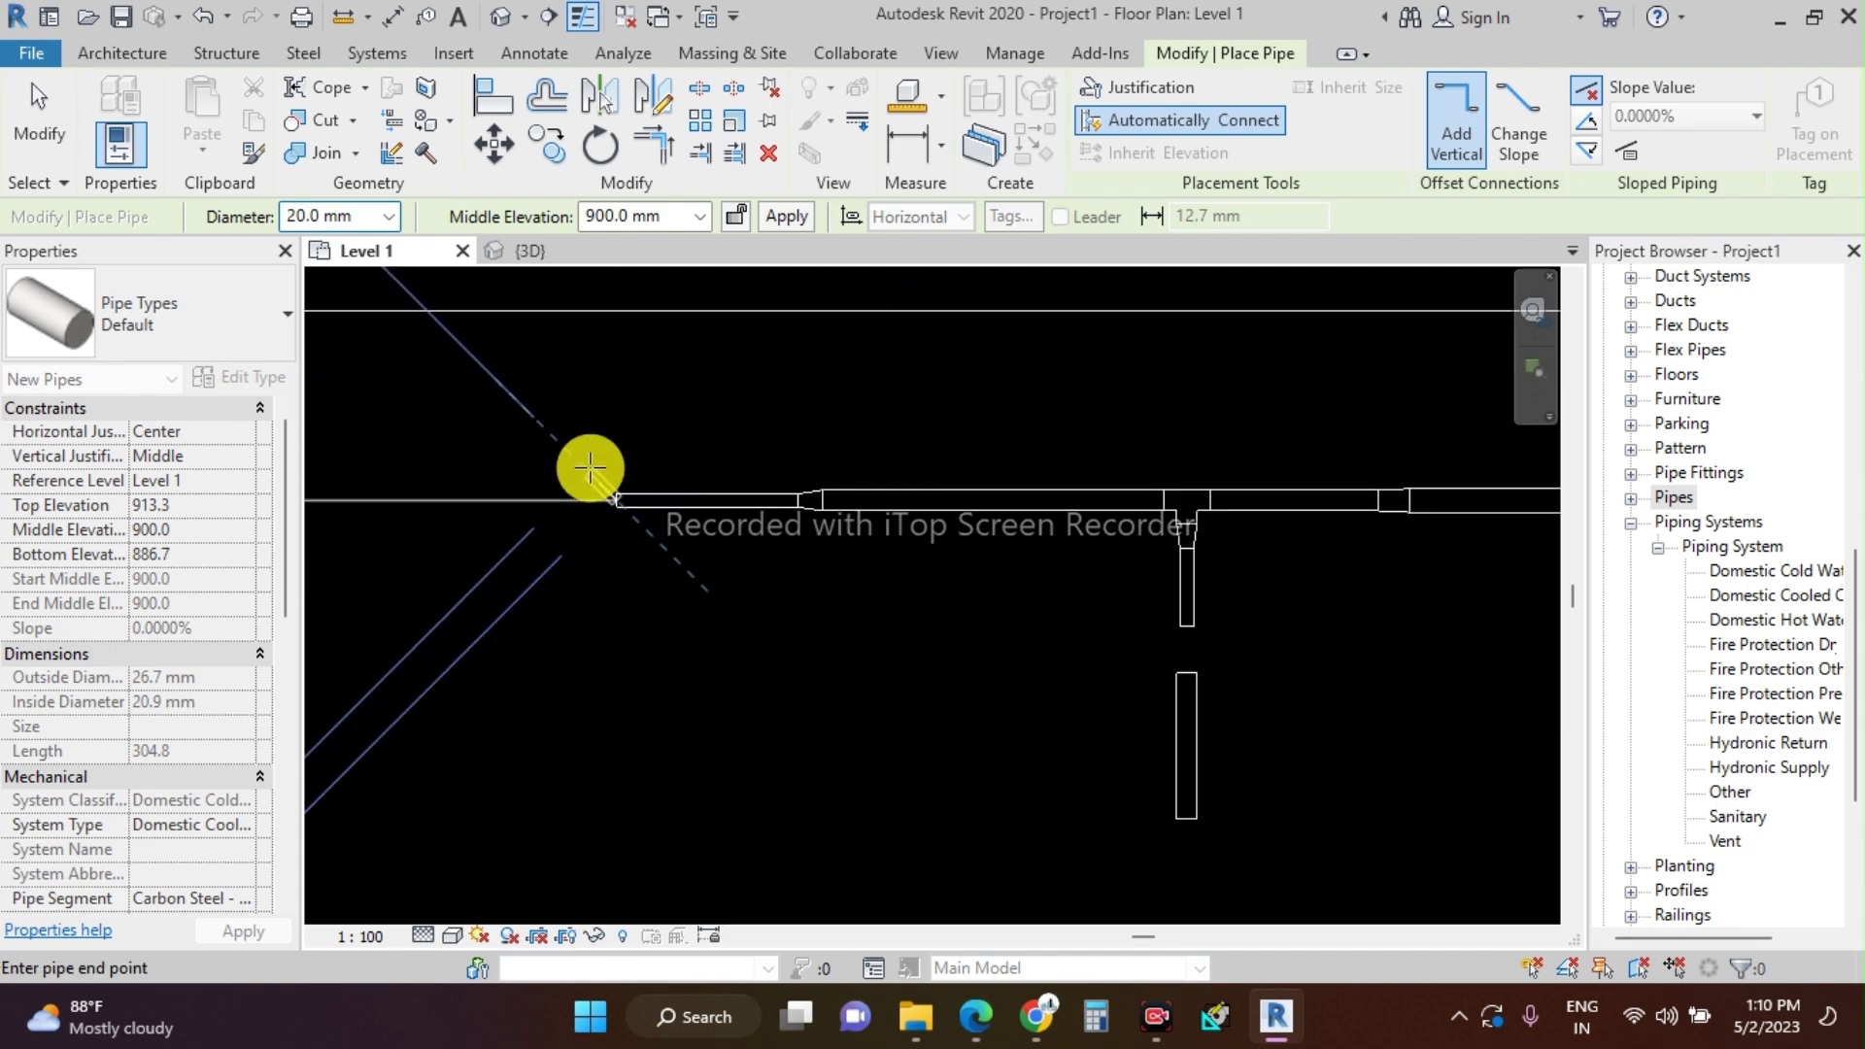
scroll(1351, 719, down, 2)
scroll(846, 573, up, 2)
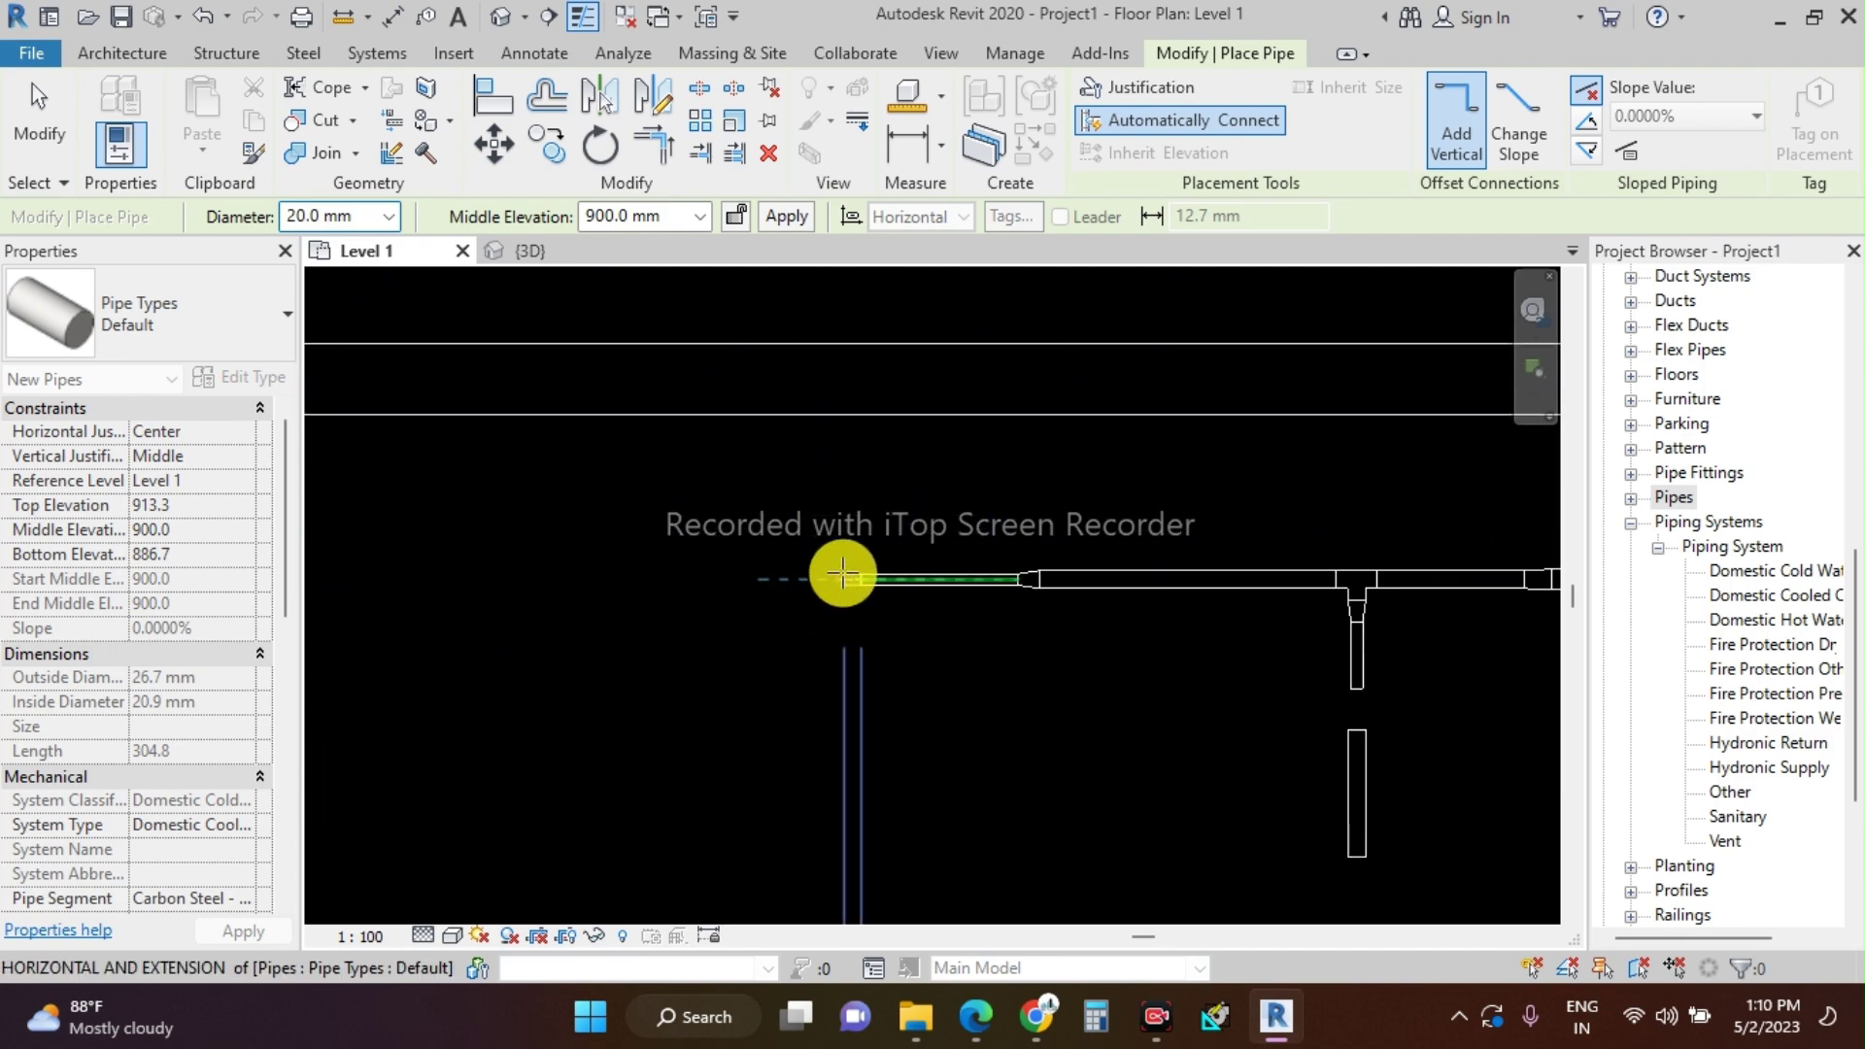
click(674, 218)
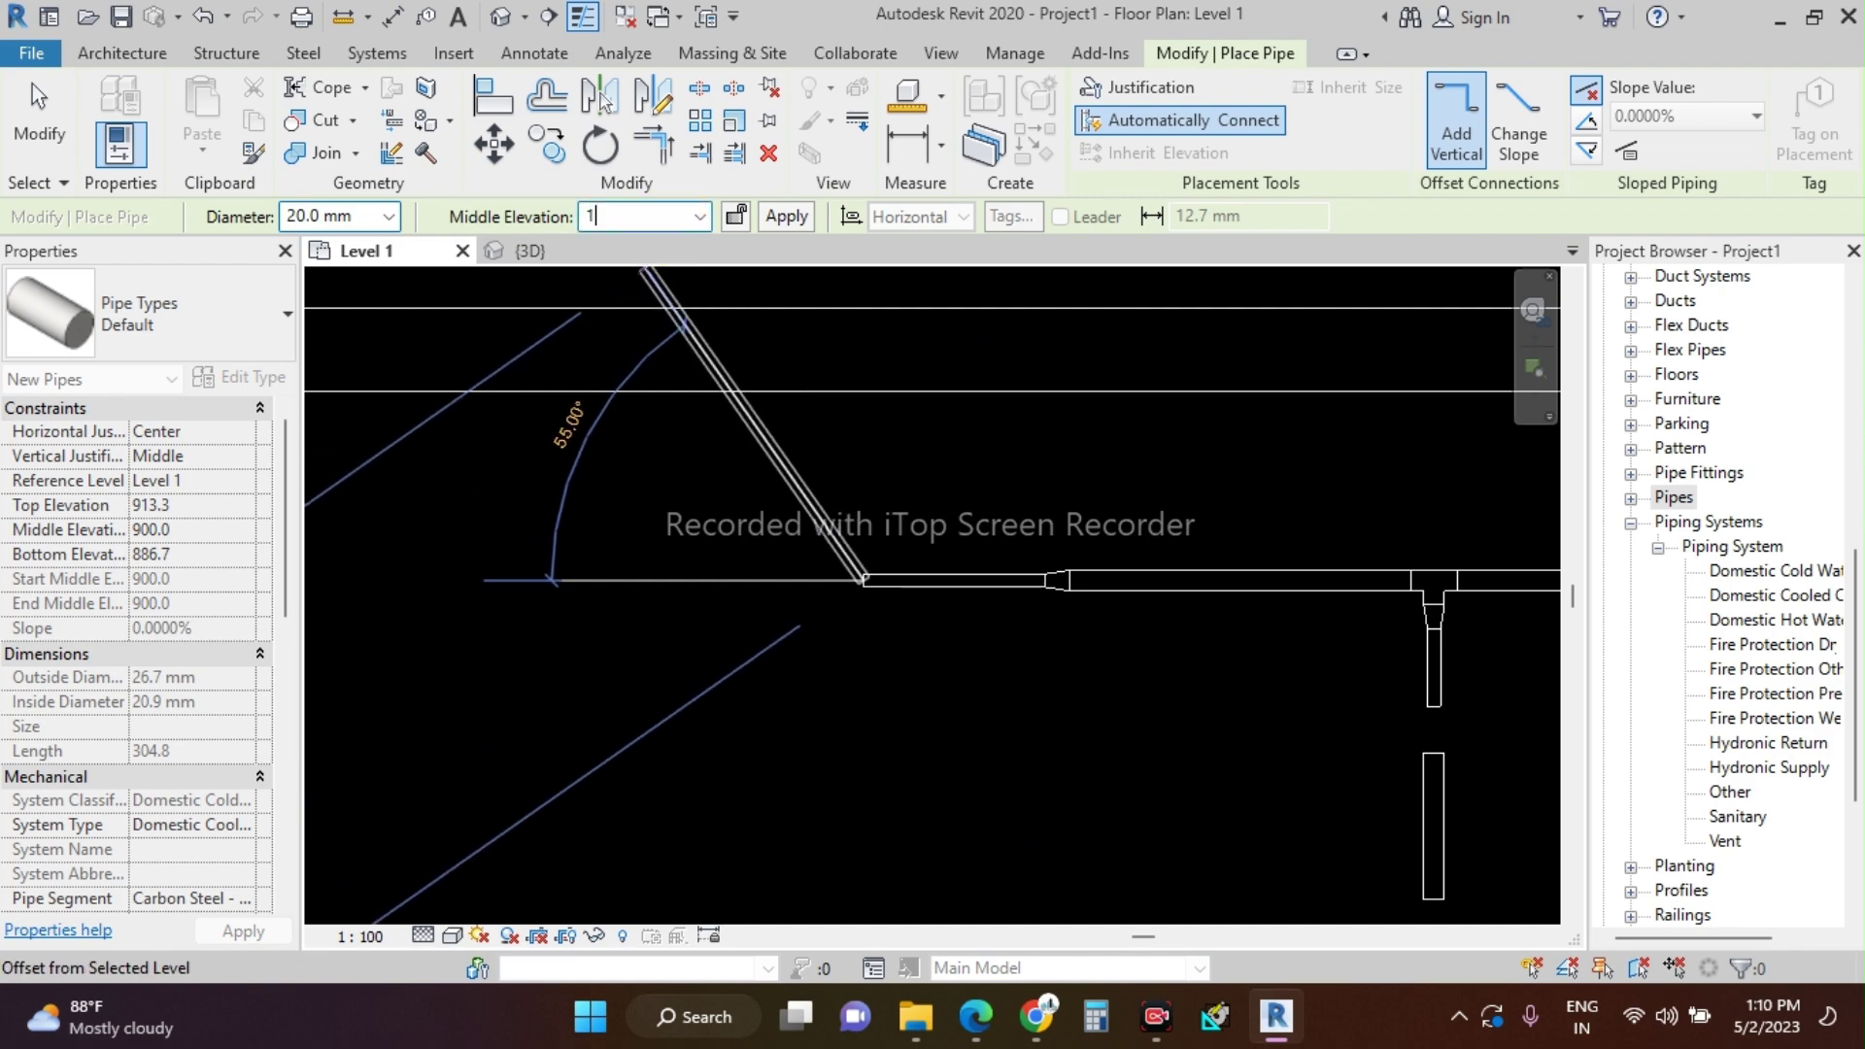
text(1100)
key(Return)
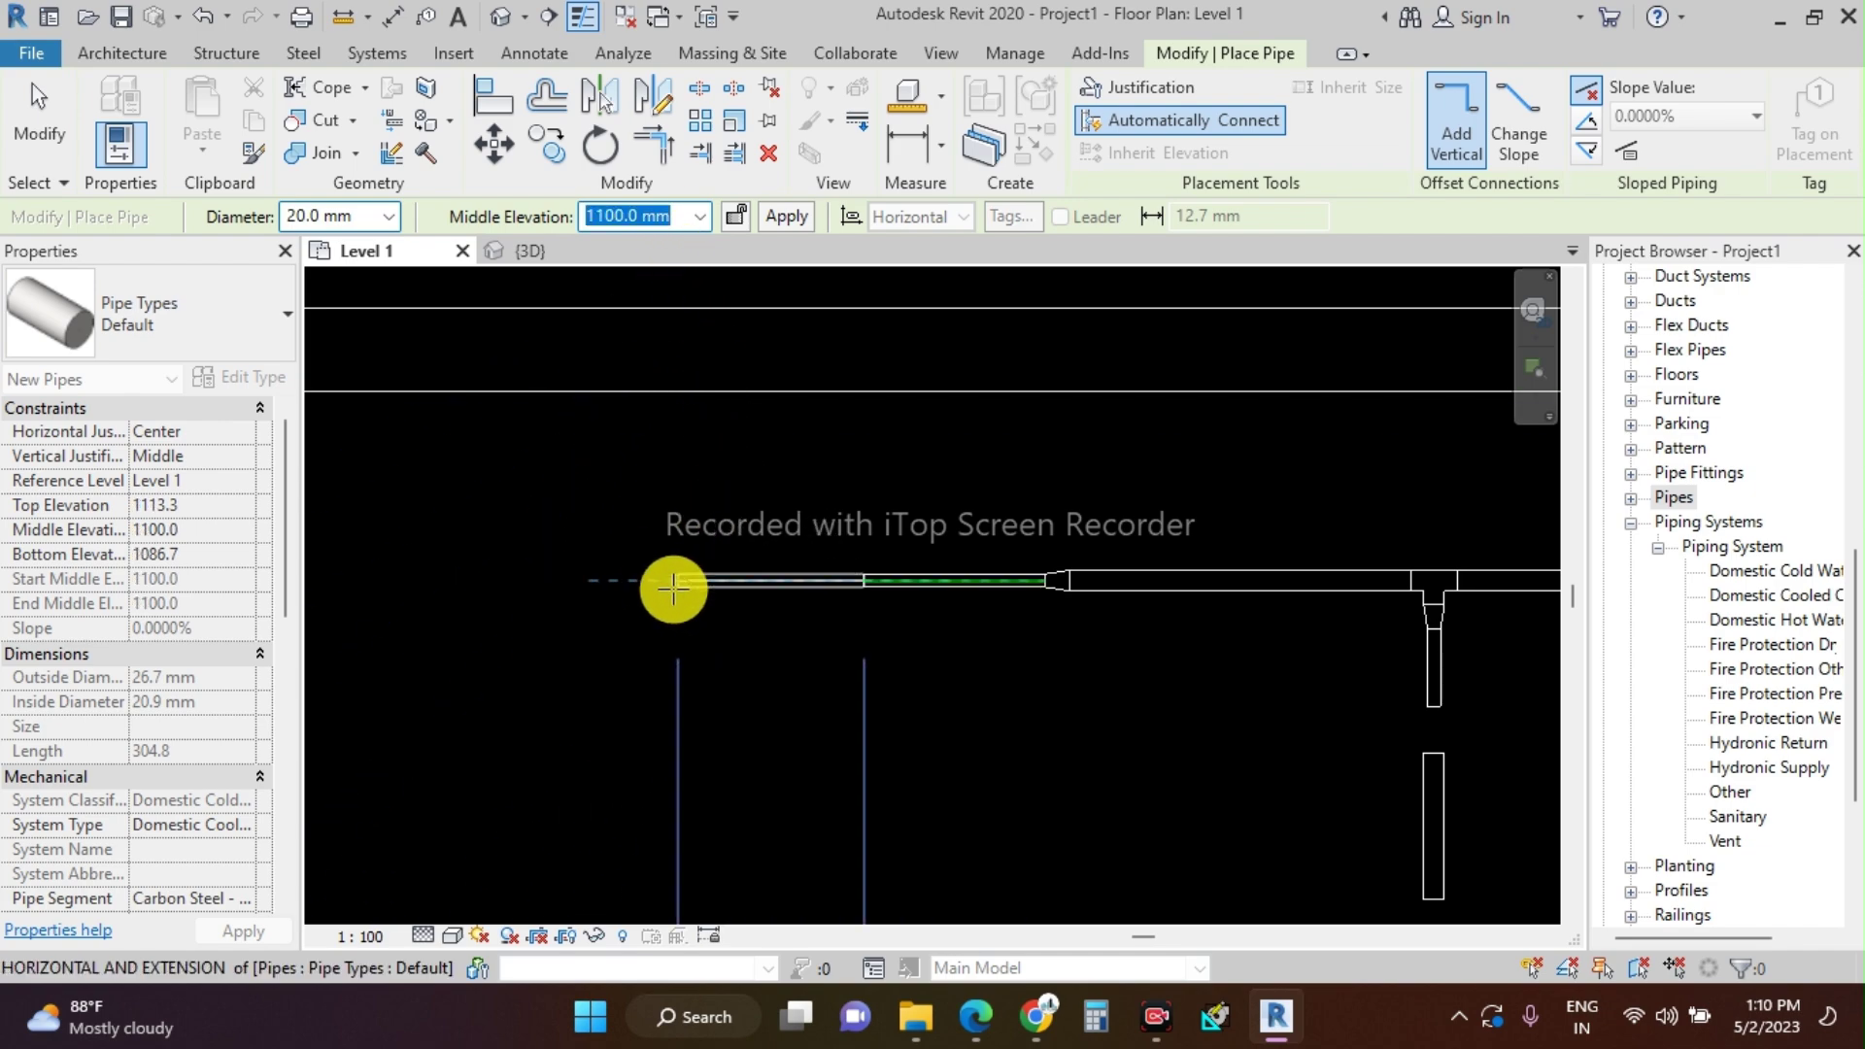
click(674, 589)
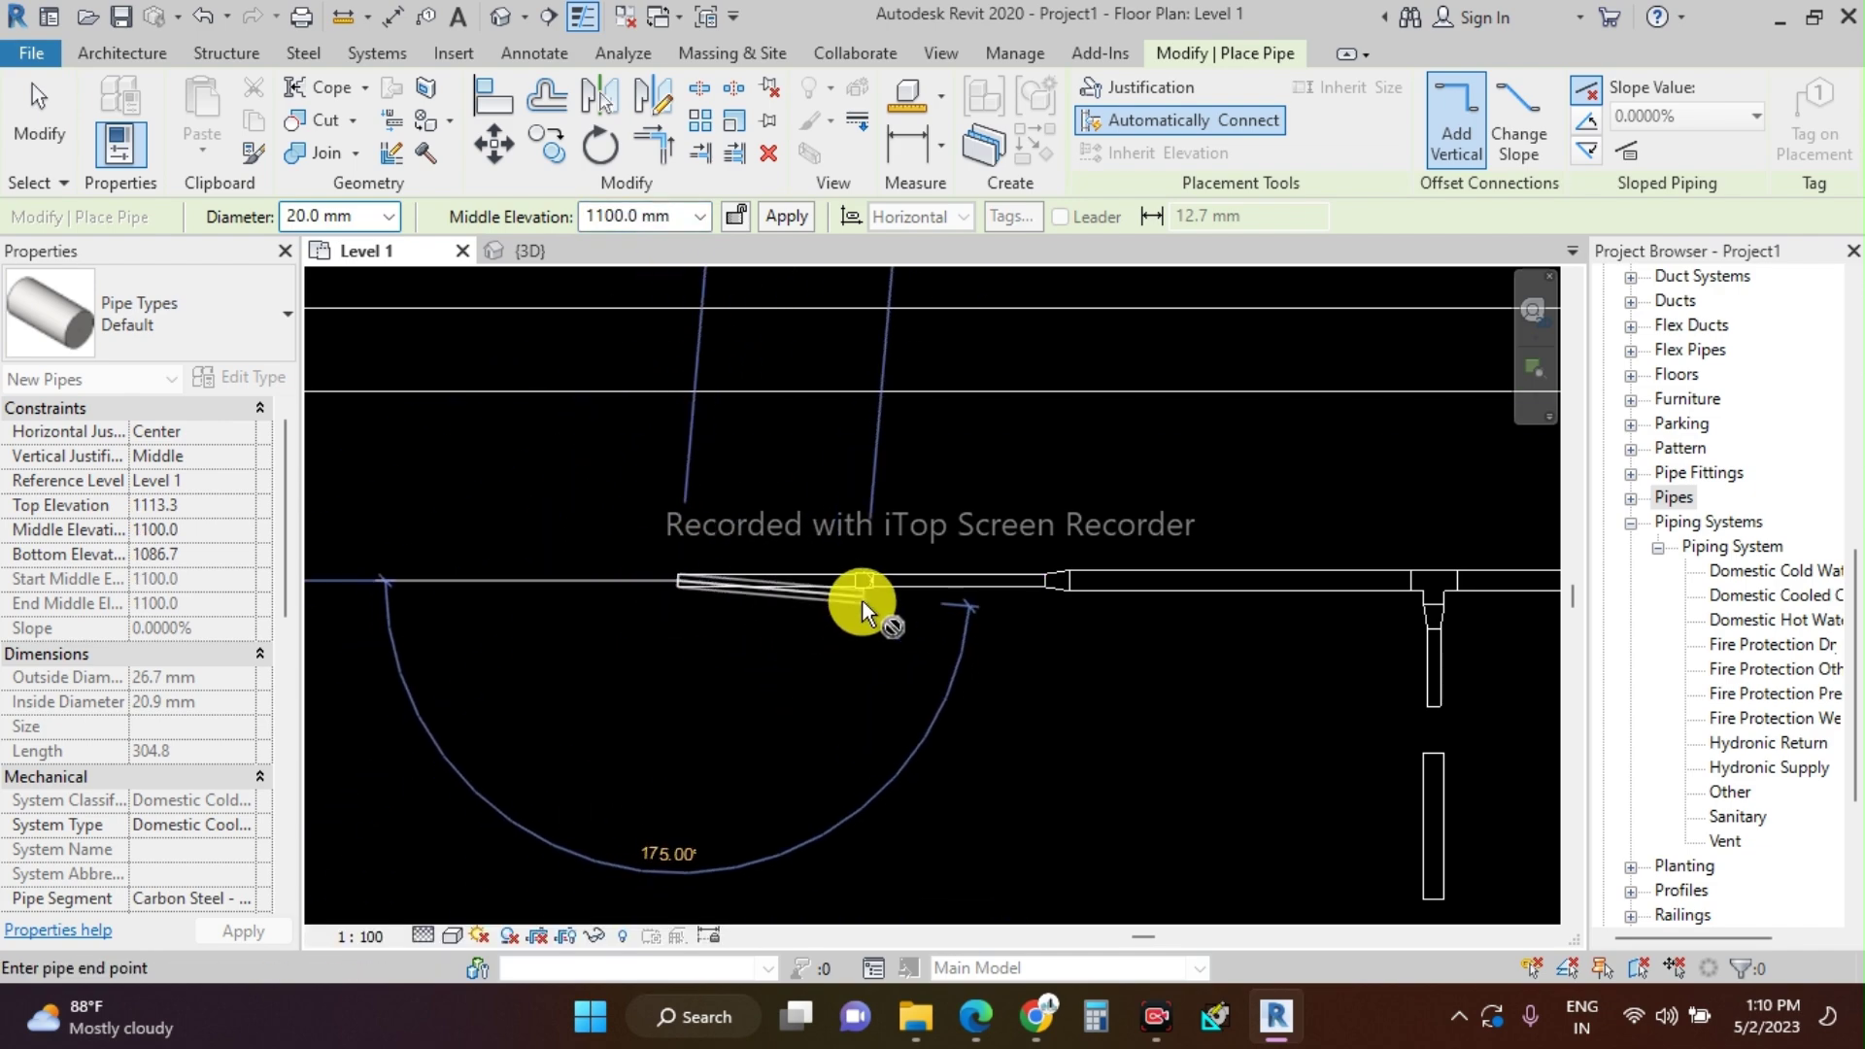
- Set the middle elevation to 500 mm, extend the 20 mm pipe about 520 mm further left, and end the pipe run
scroll(862, 587, up, 3)
scroll(862, 588, up, 2)
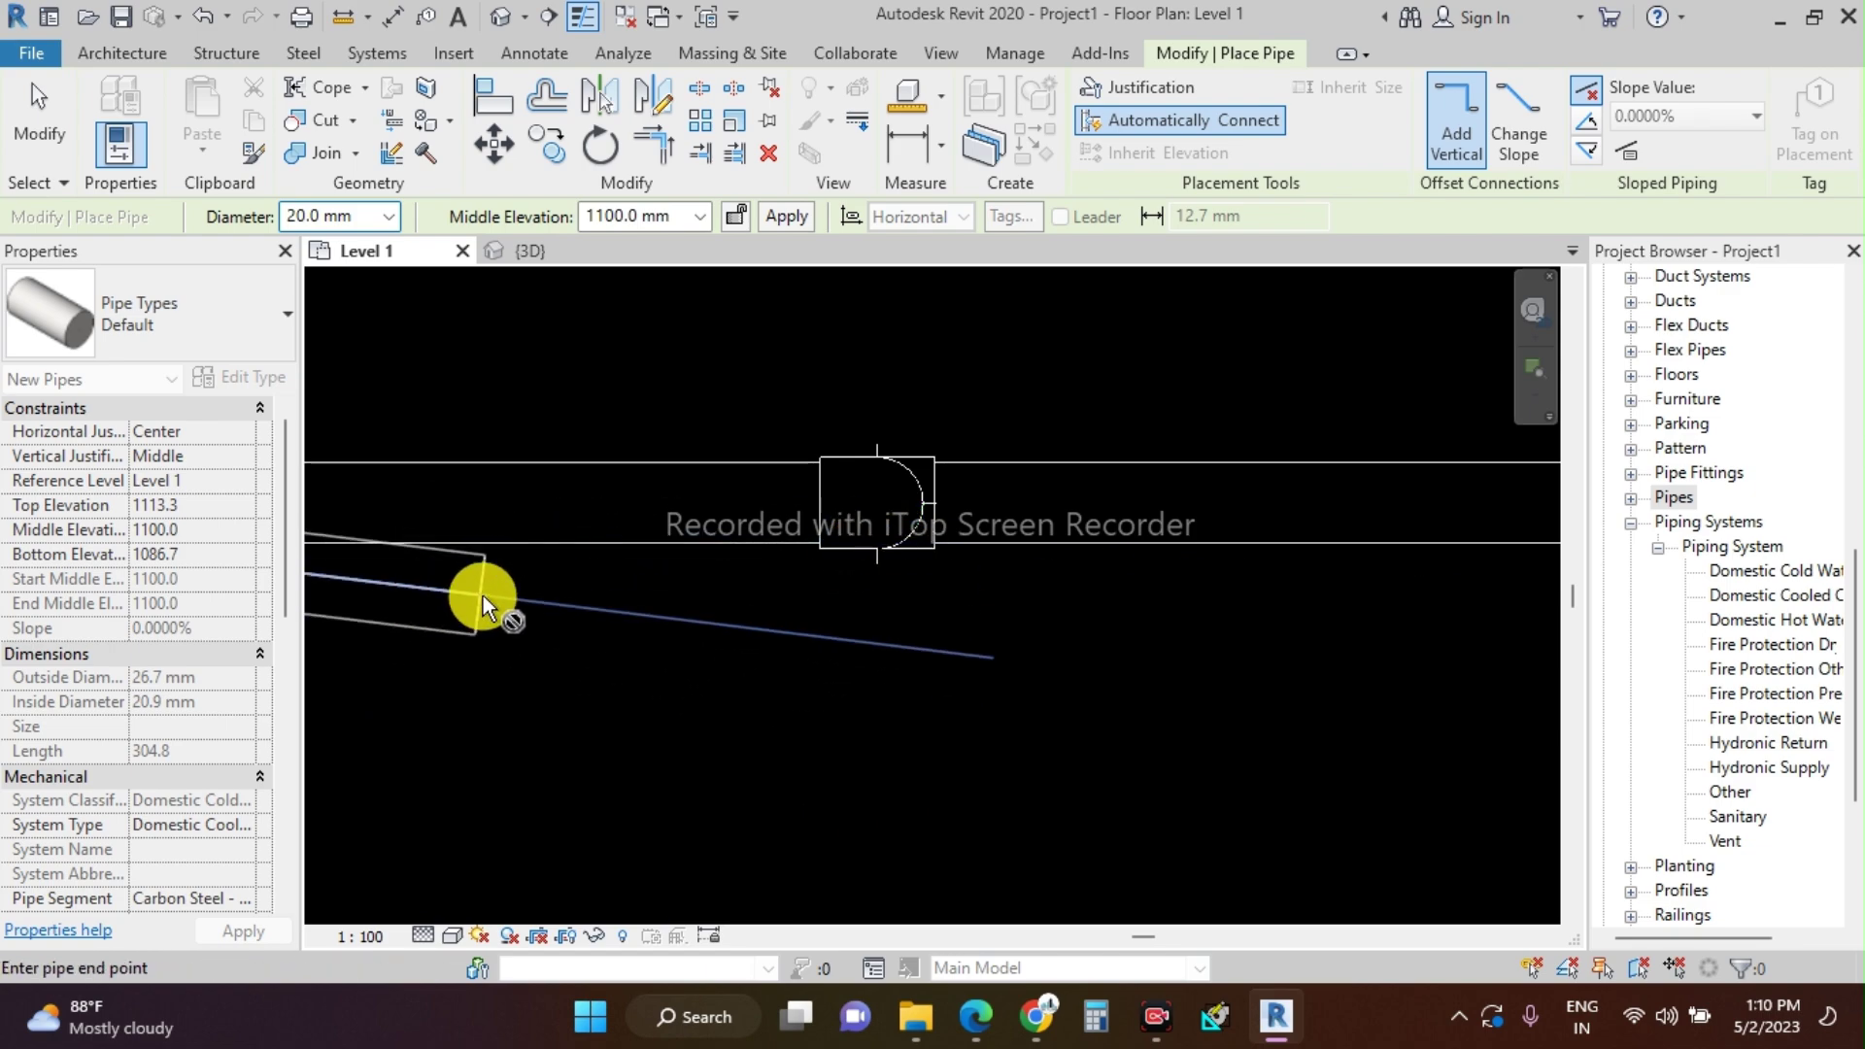
scroll(483, 596, down, 5)
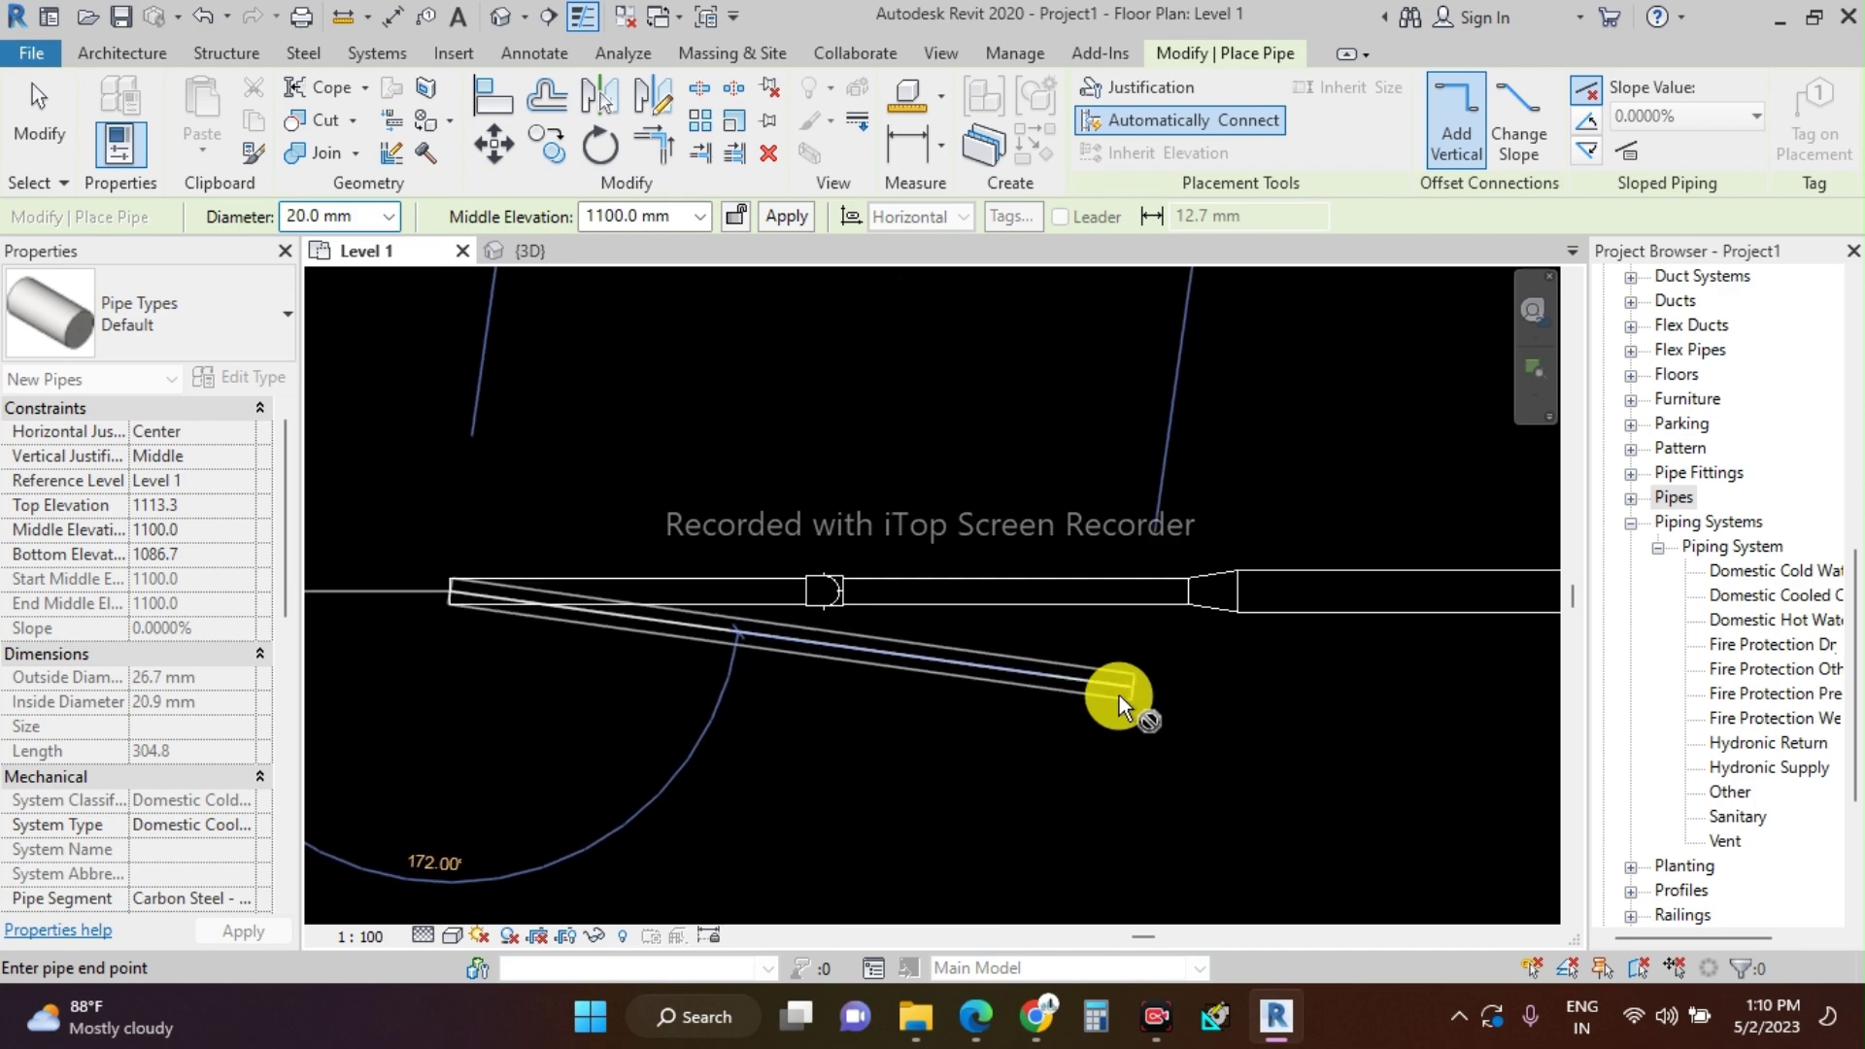
scroll(1235, 715, down, 1)
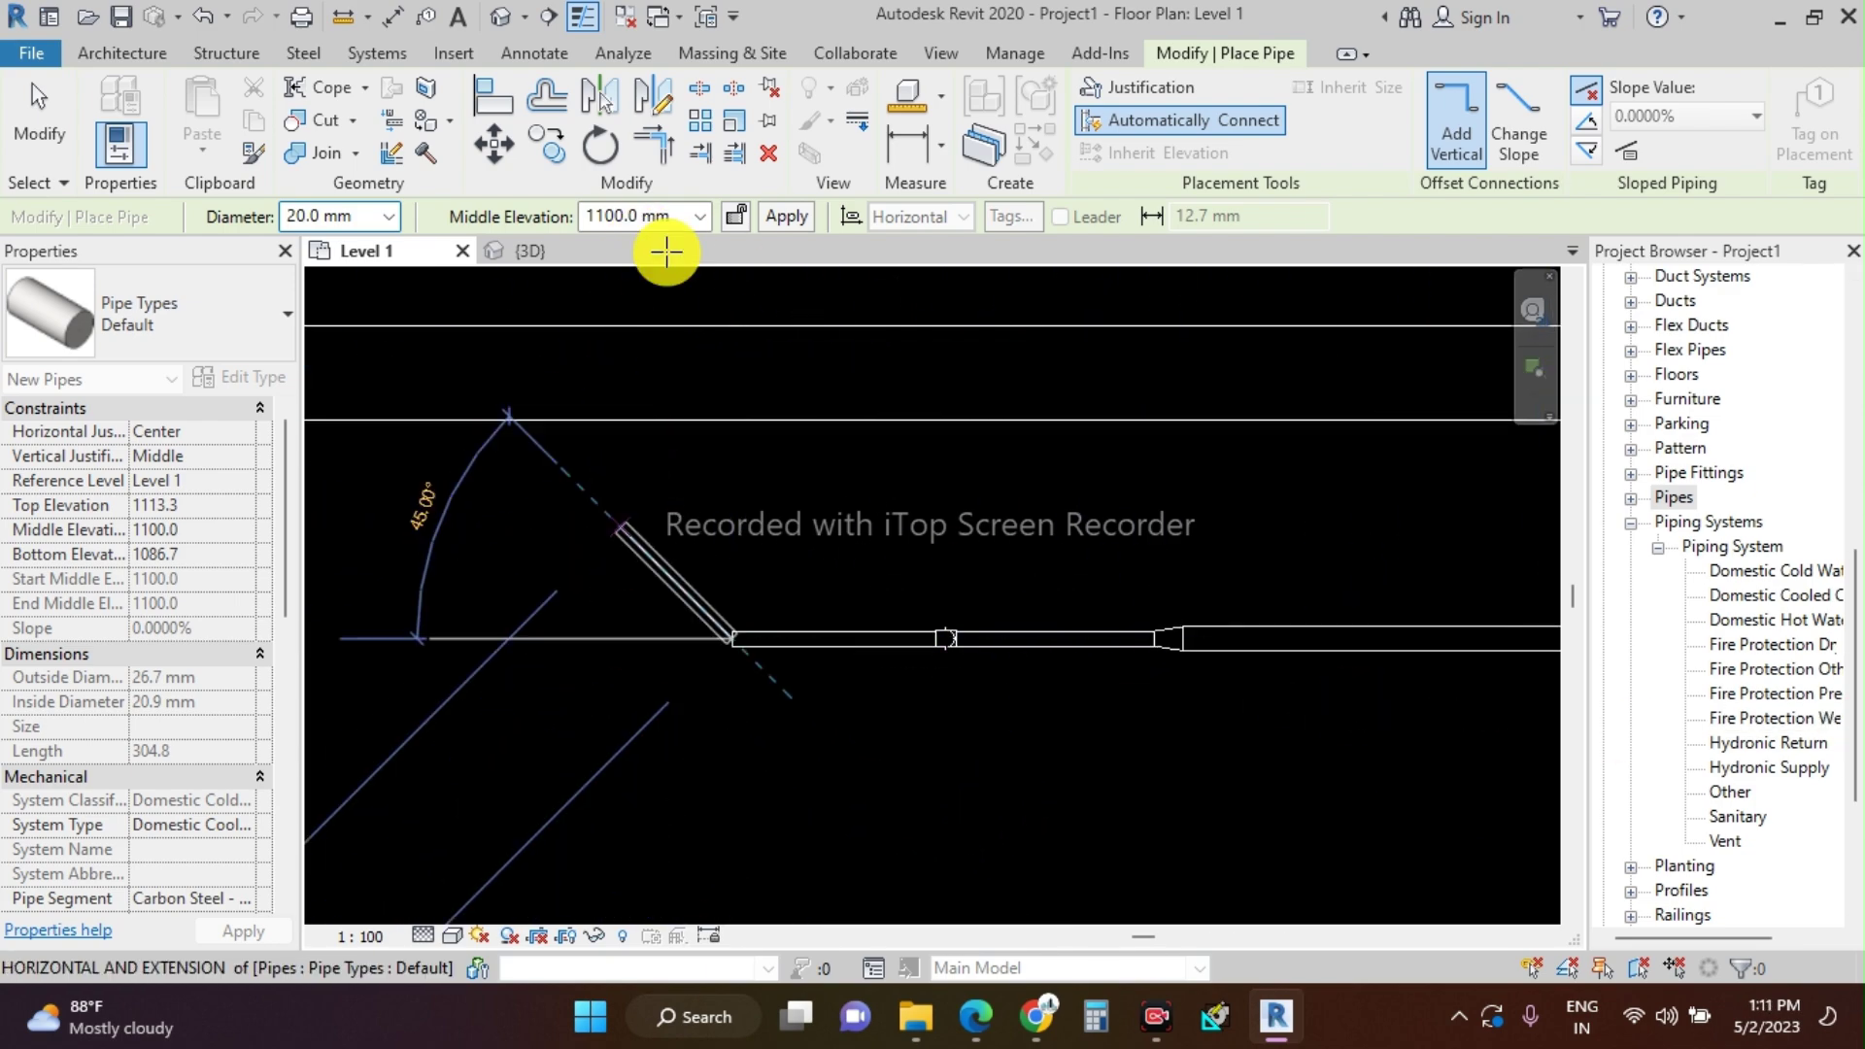
click(640, 220)
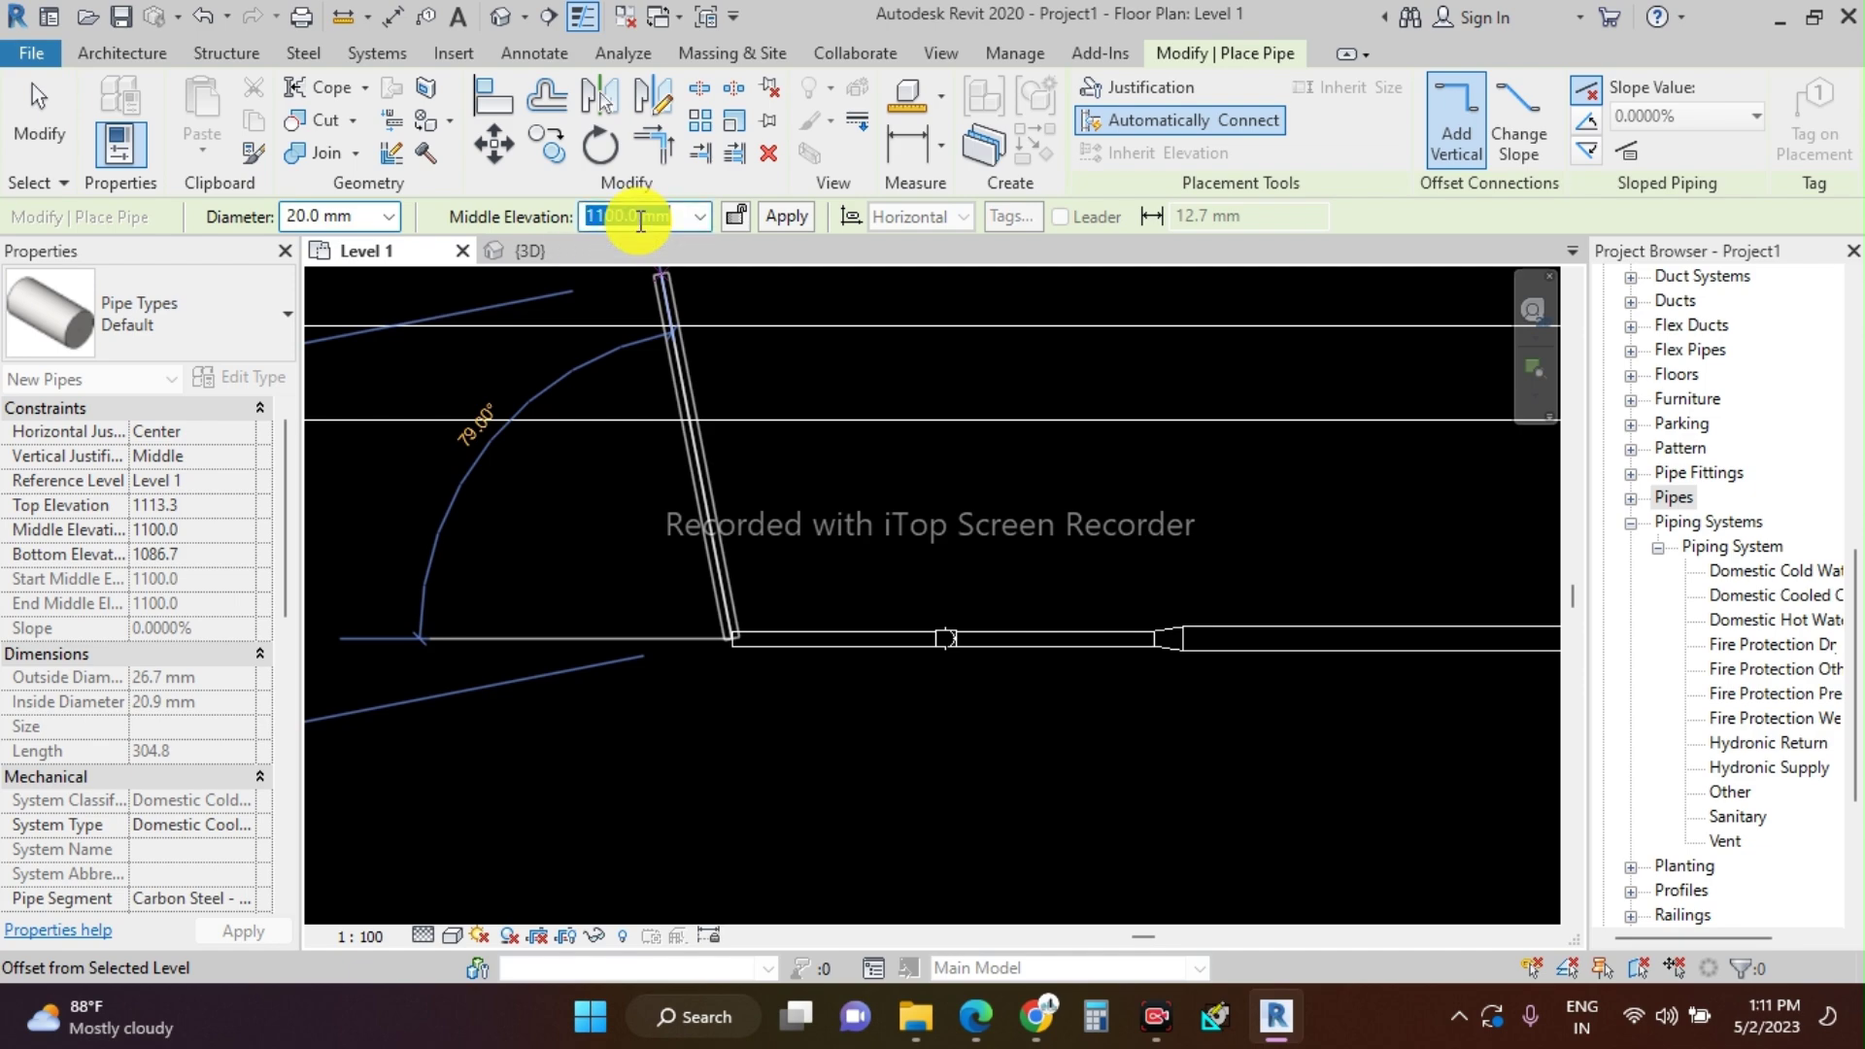
text(500)
key(Return)
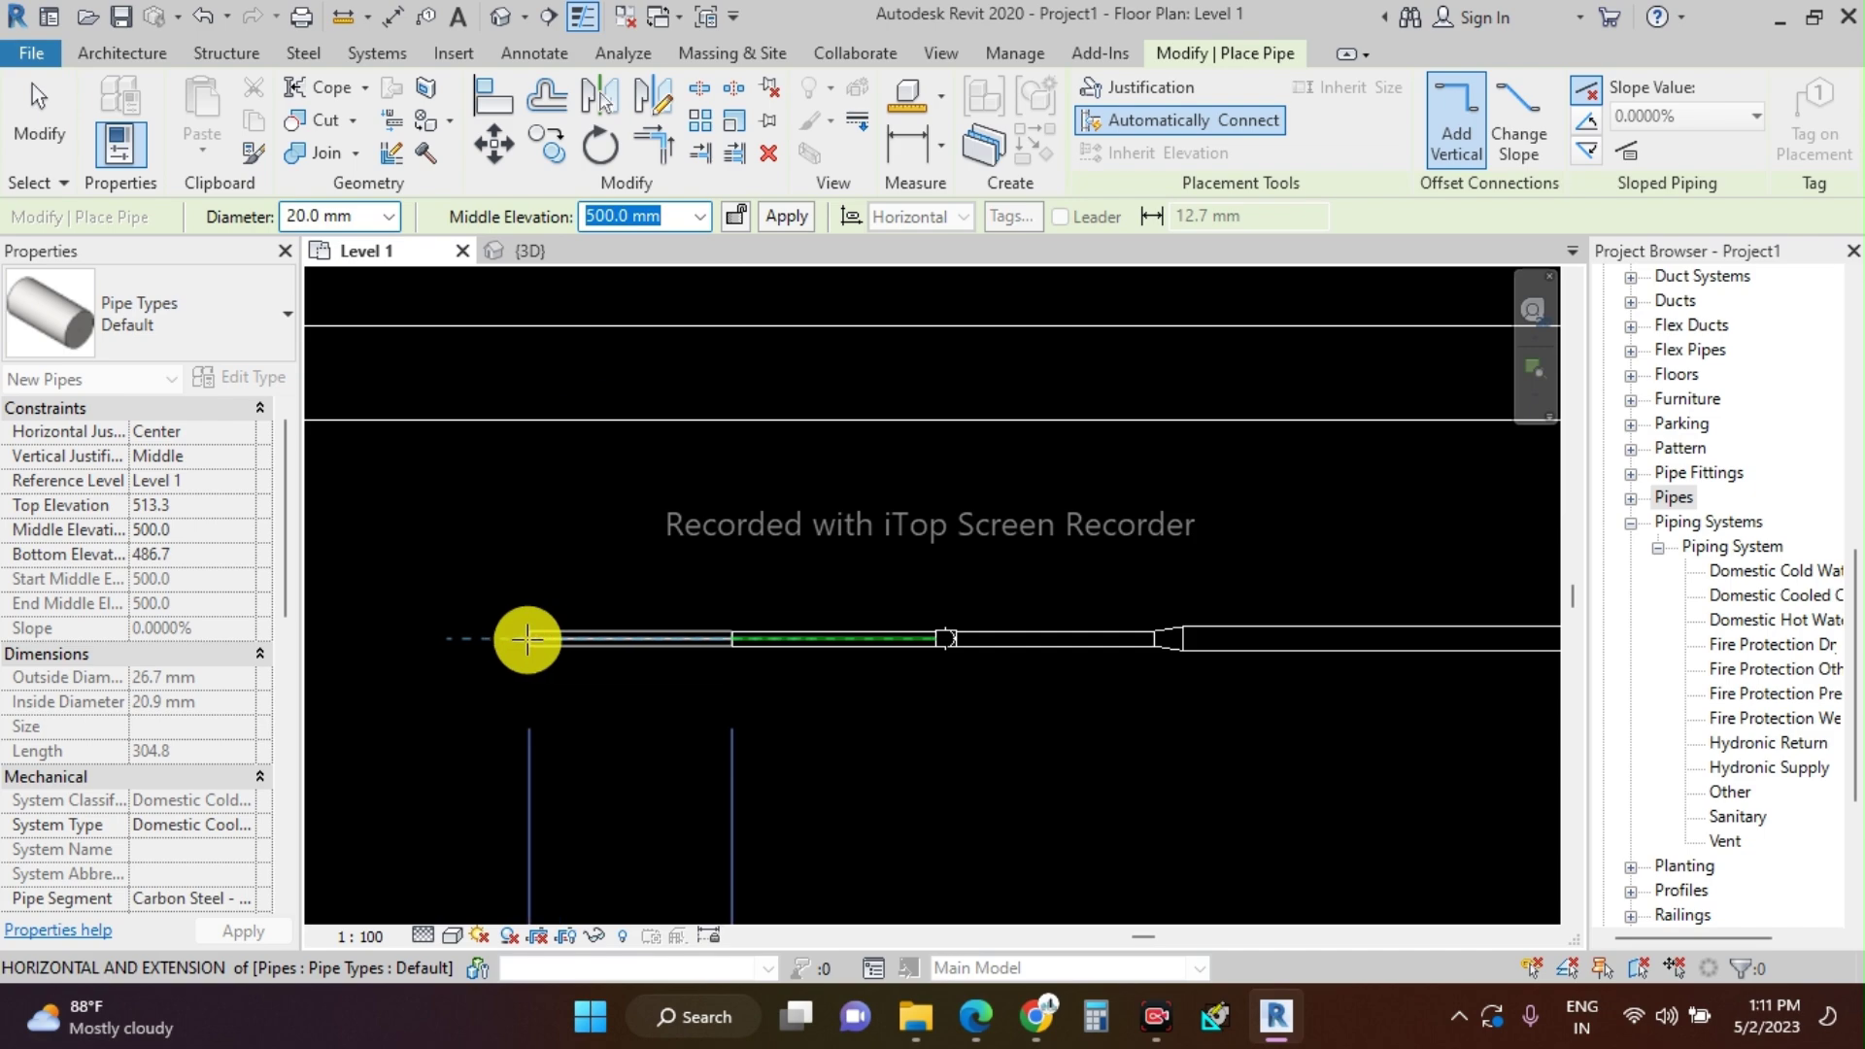
click(431, 632)
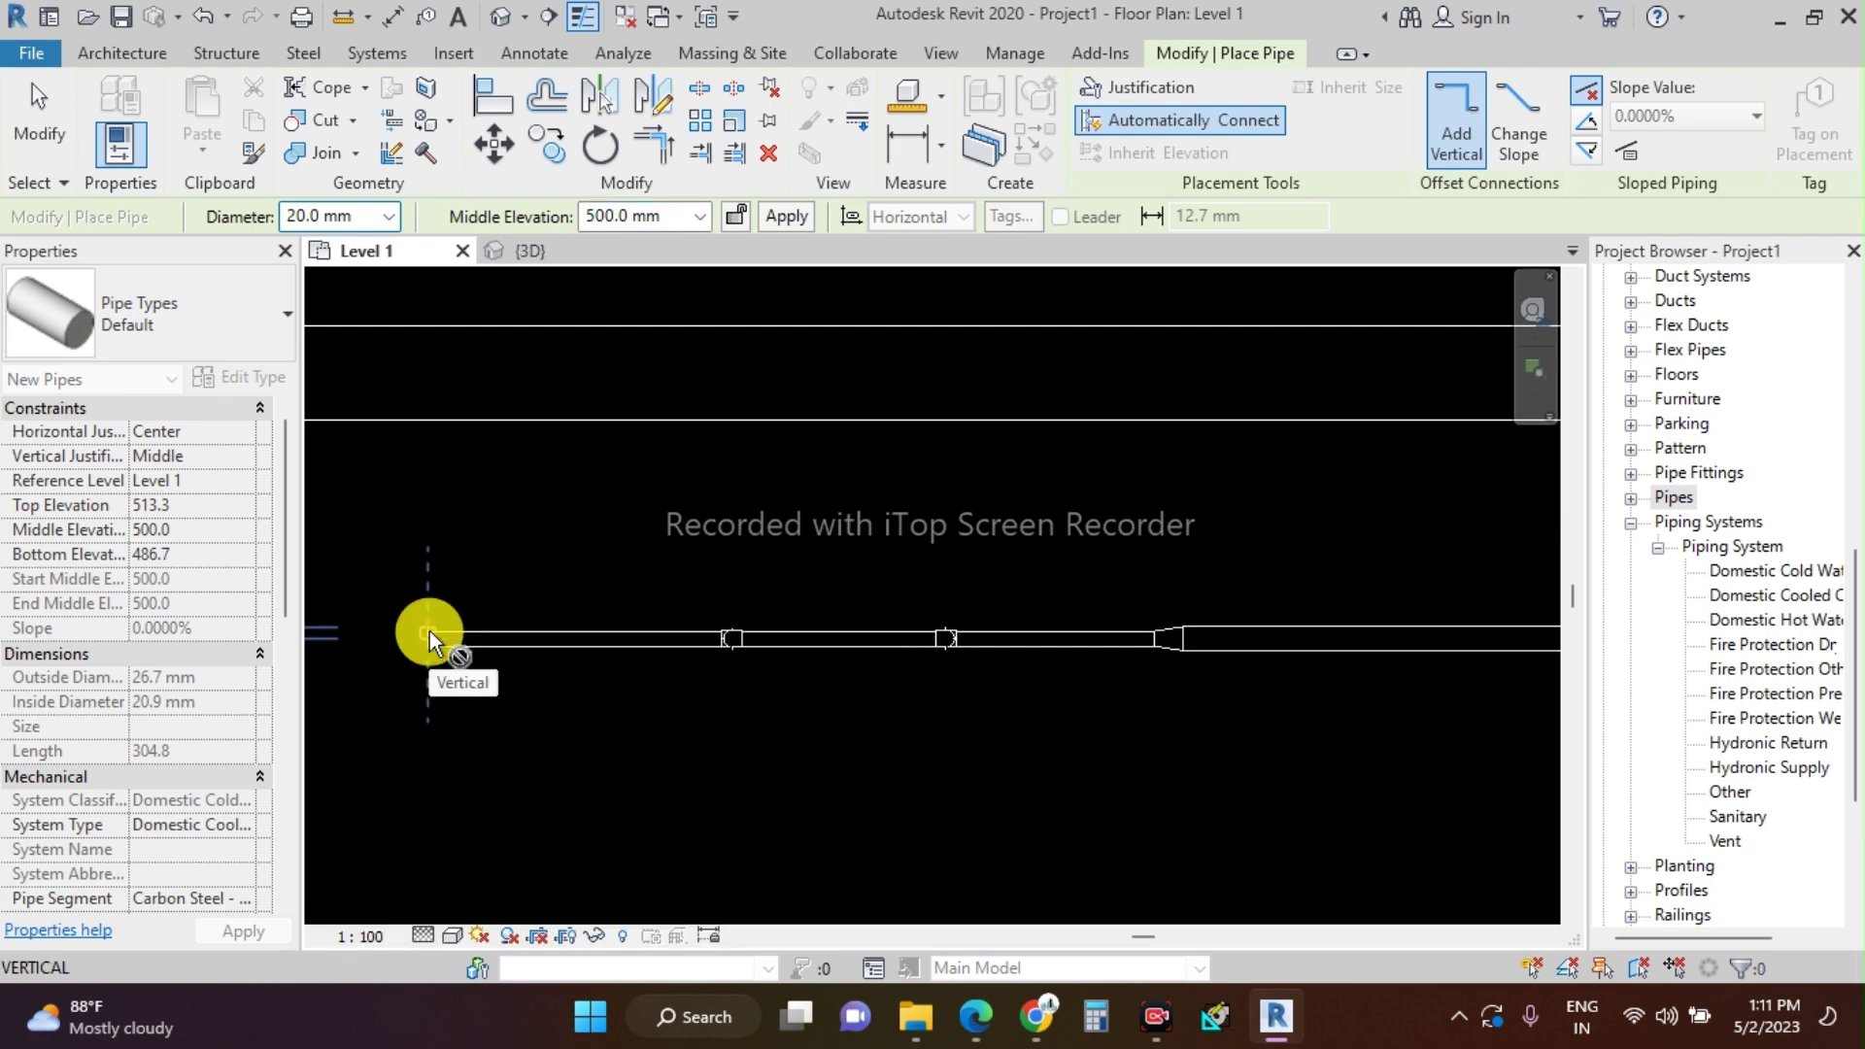
key(Escape)
key(Escape)
scroll(1059, 547, down, 2)
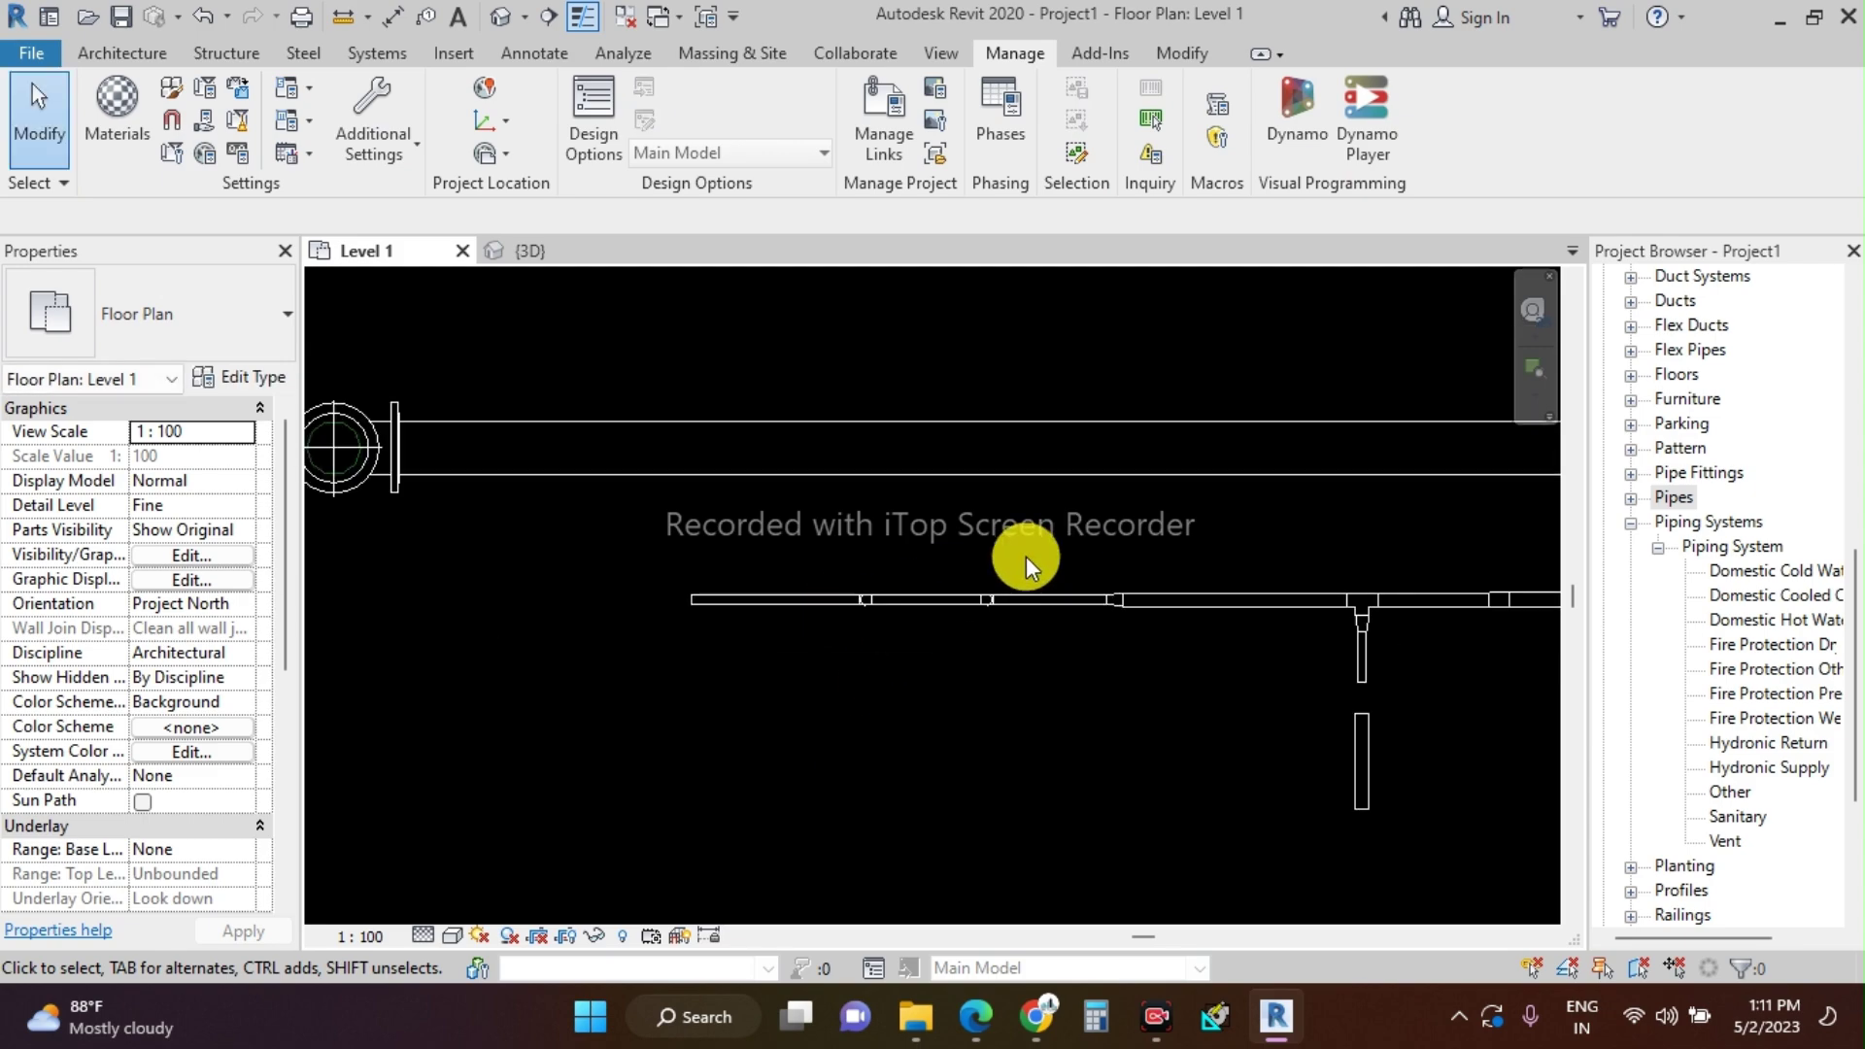
- Examine the new 20 mm pipe run's vertical risers and elbows in the 3D view
click(556, 254)
scroll(1236, 638, up, 3)
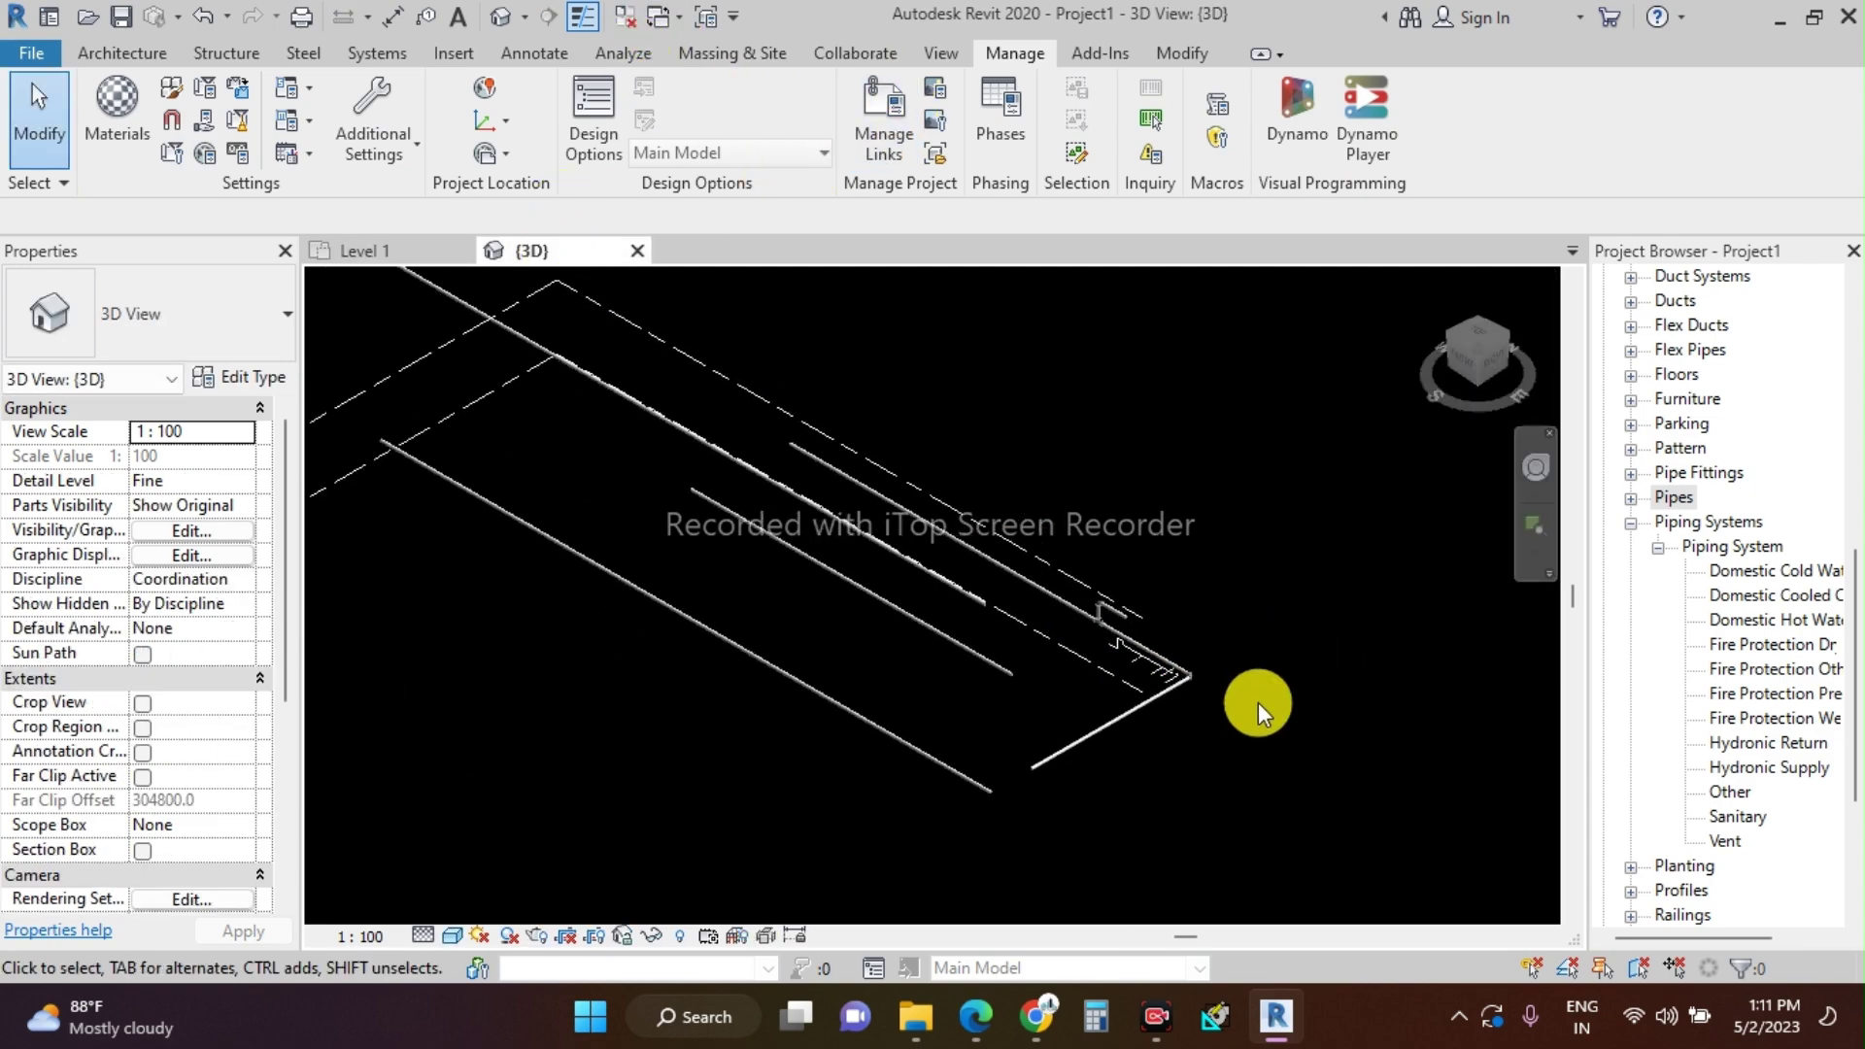
scroll(1257, 703, down, 3)
scroll(719, 515, up, 2)
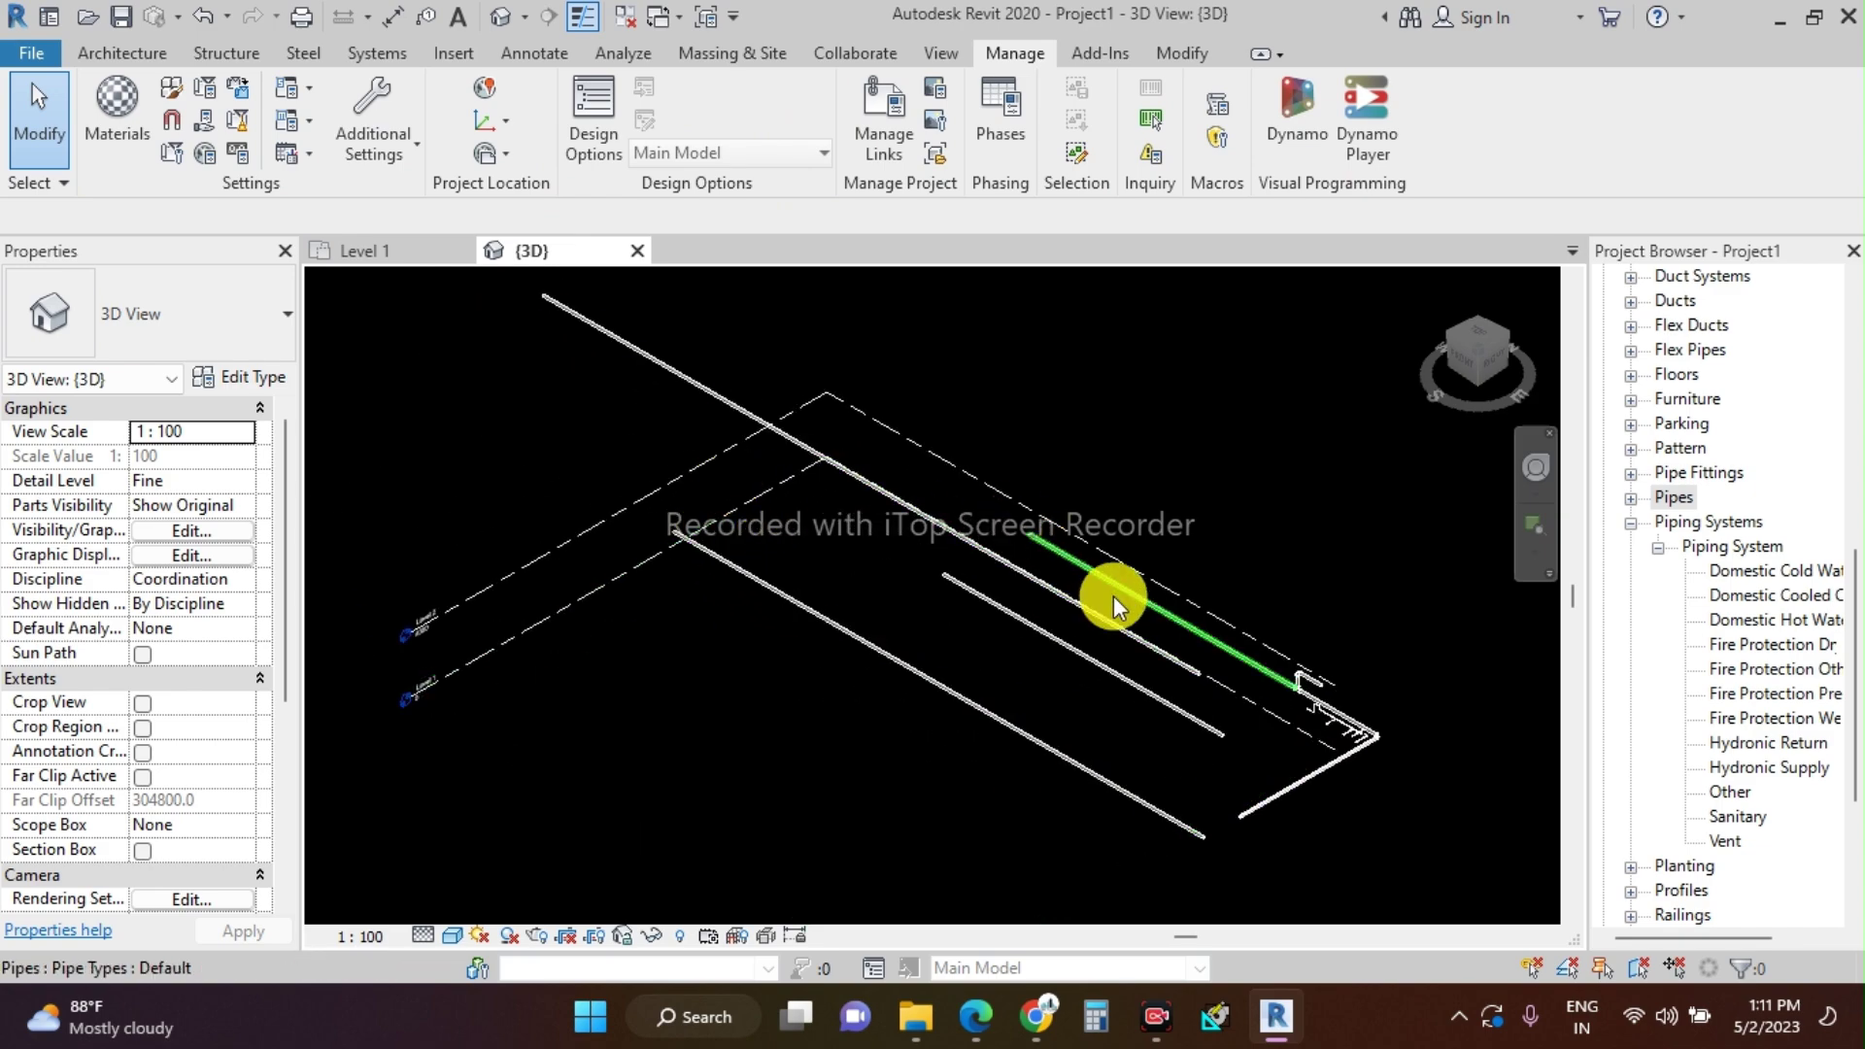
scroll(1337, 718, up, 5)
scroll(1264, 652, up, 4)
scroll(777, 466, up, 2)
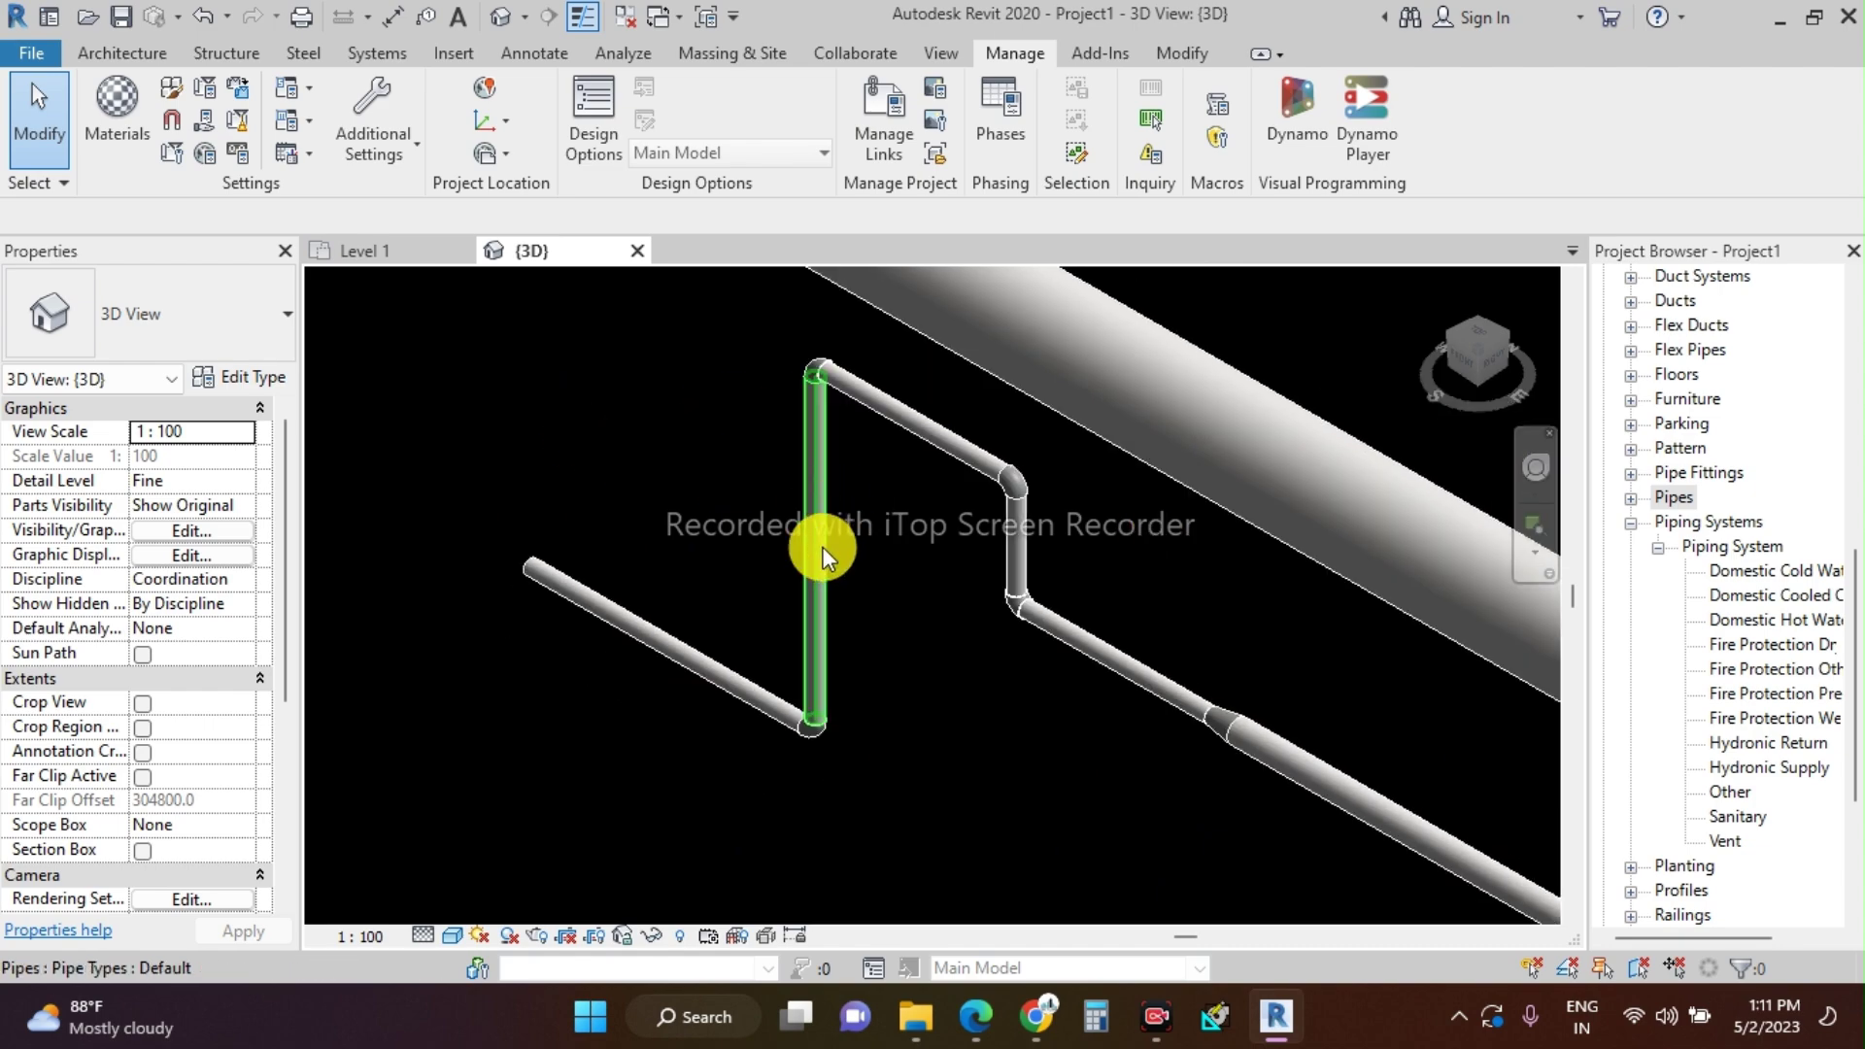
scroll(1016, 608, up, 1)
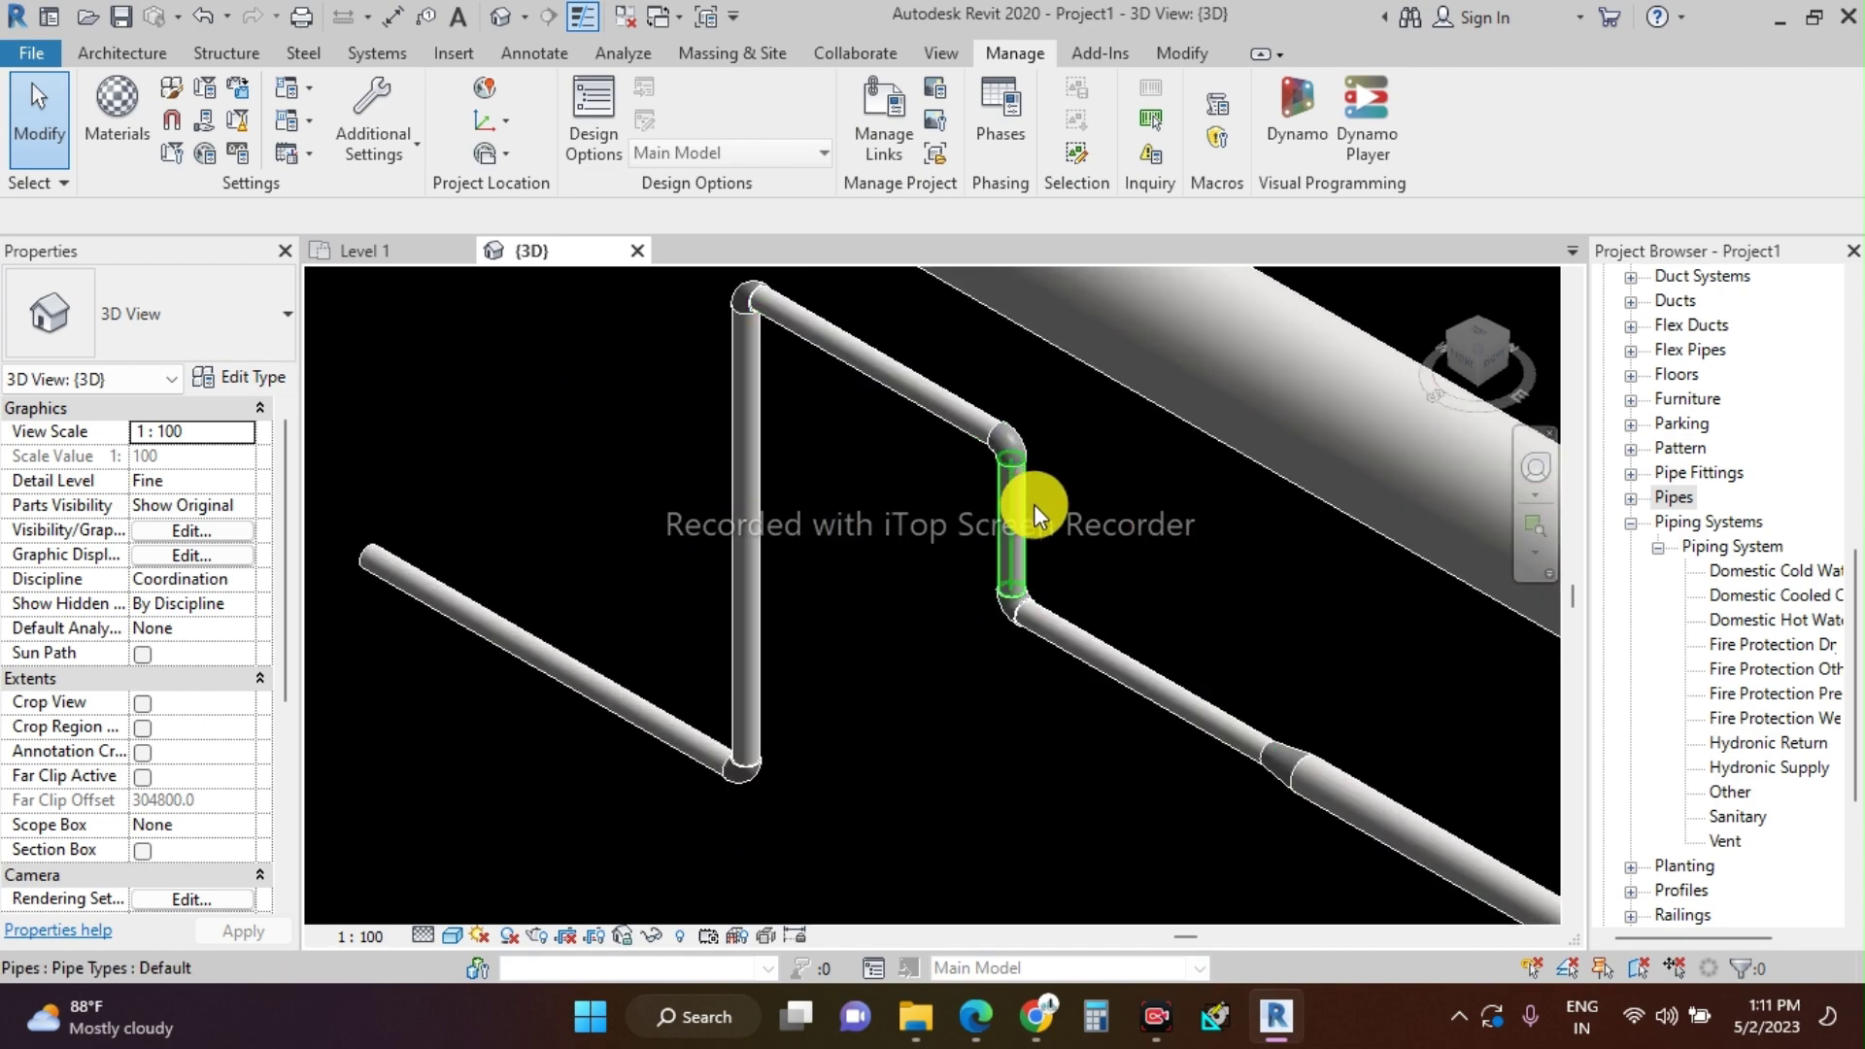
scroll(1017, 445, up, 3)
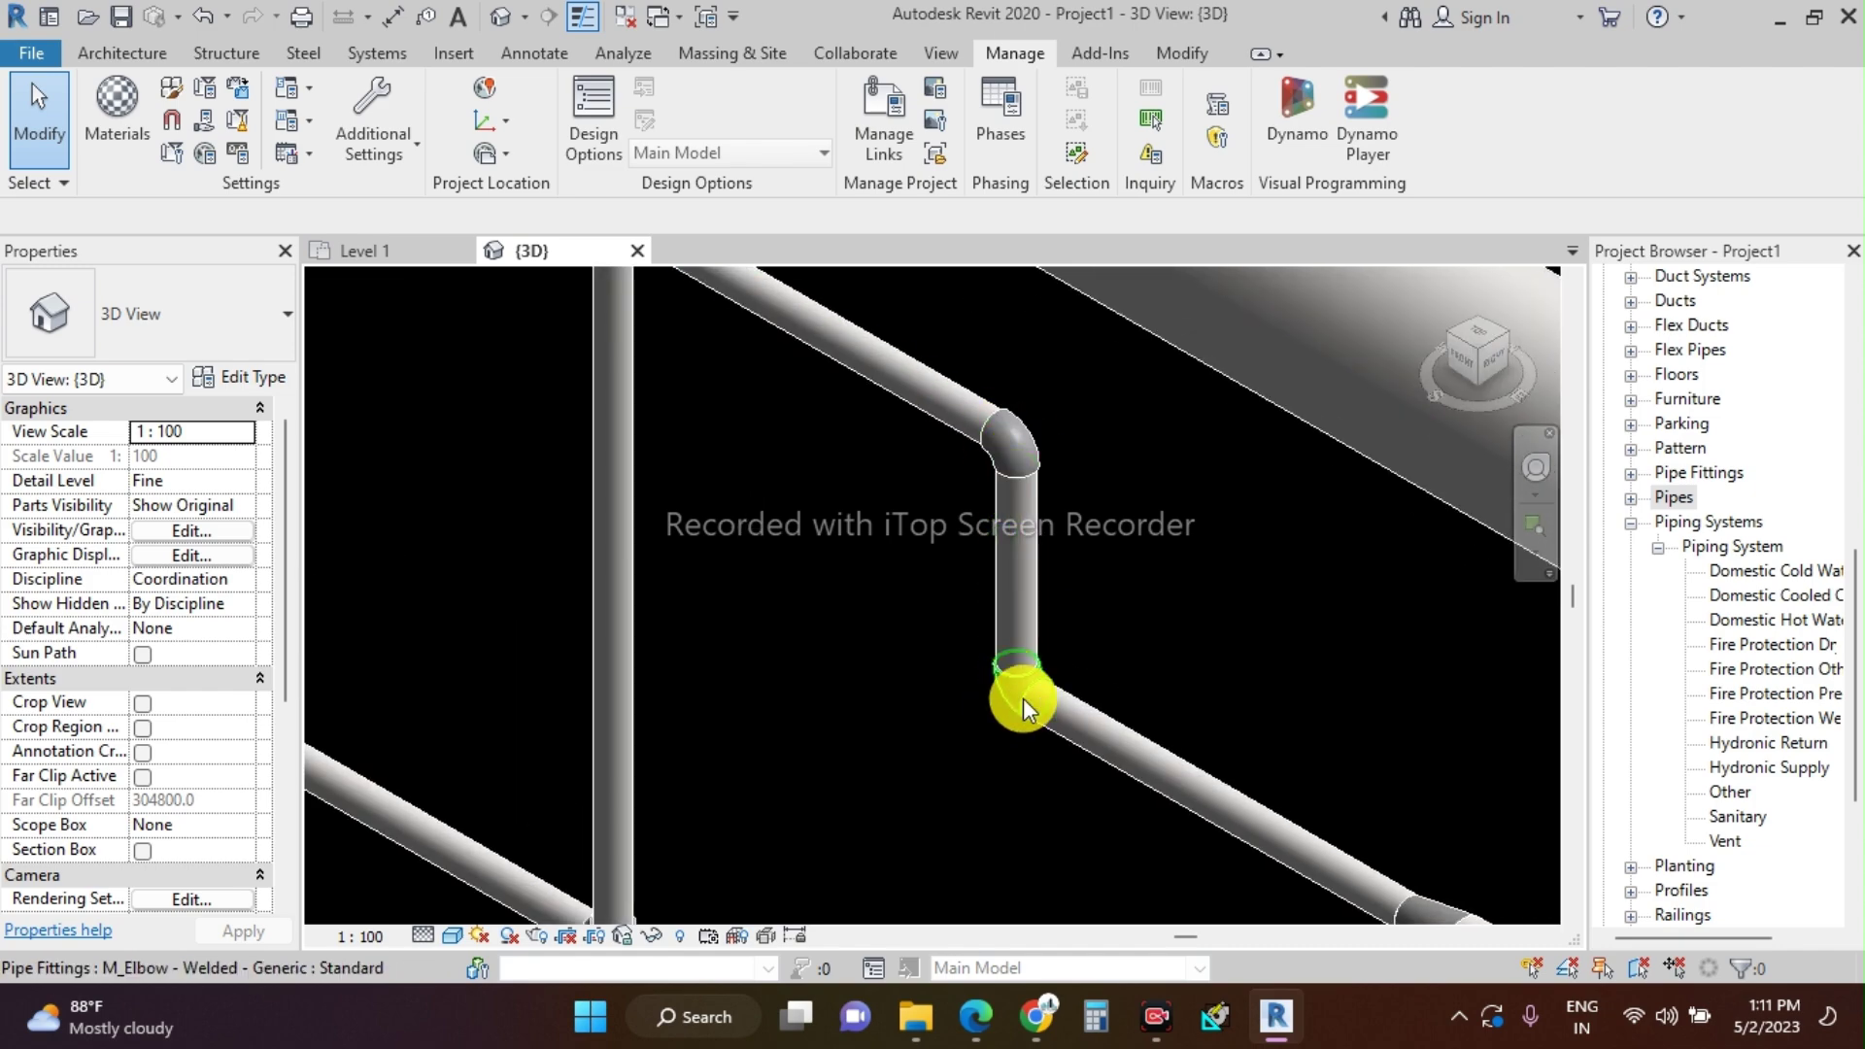
scroll(1156, 583, down, 5)
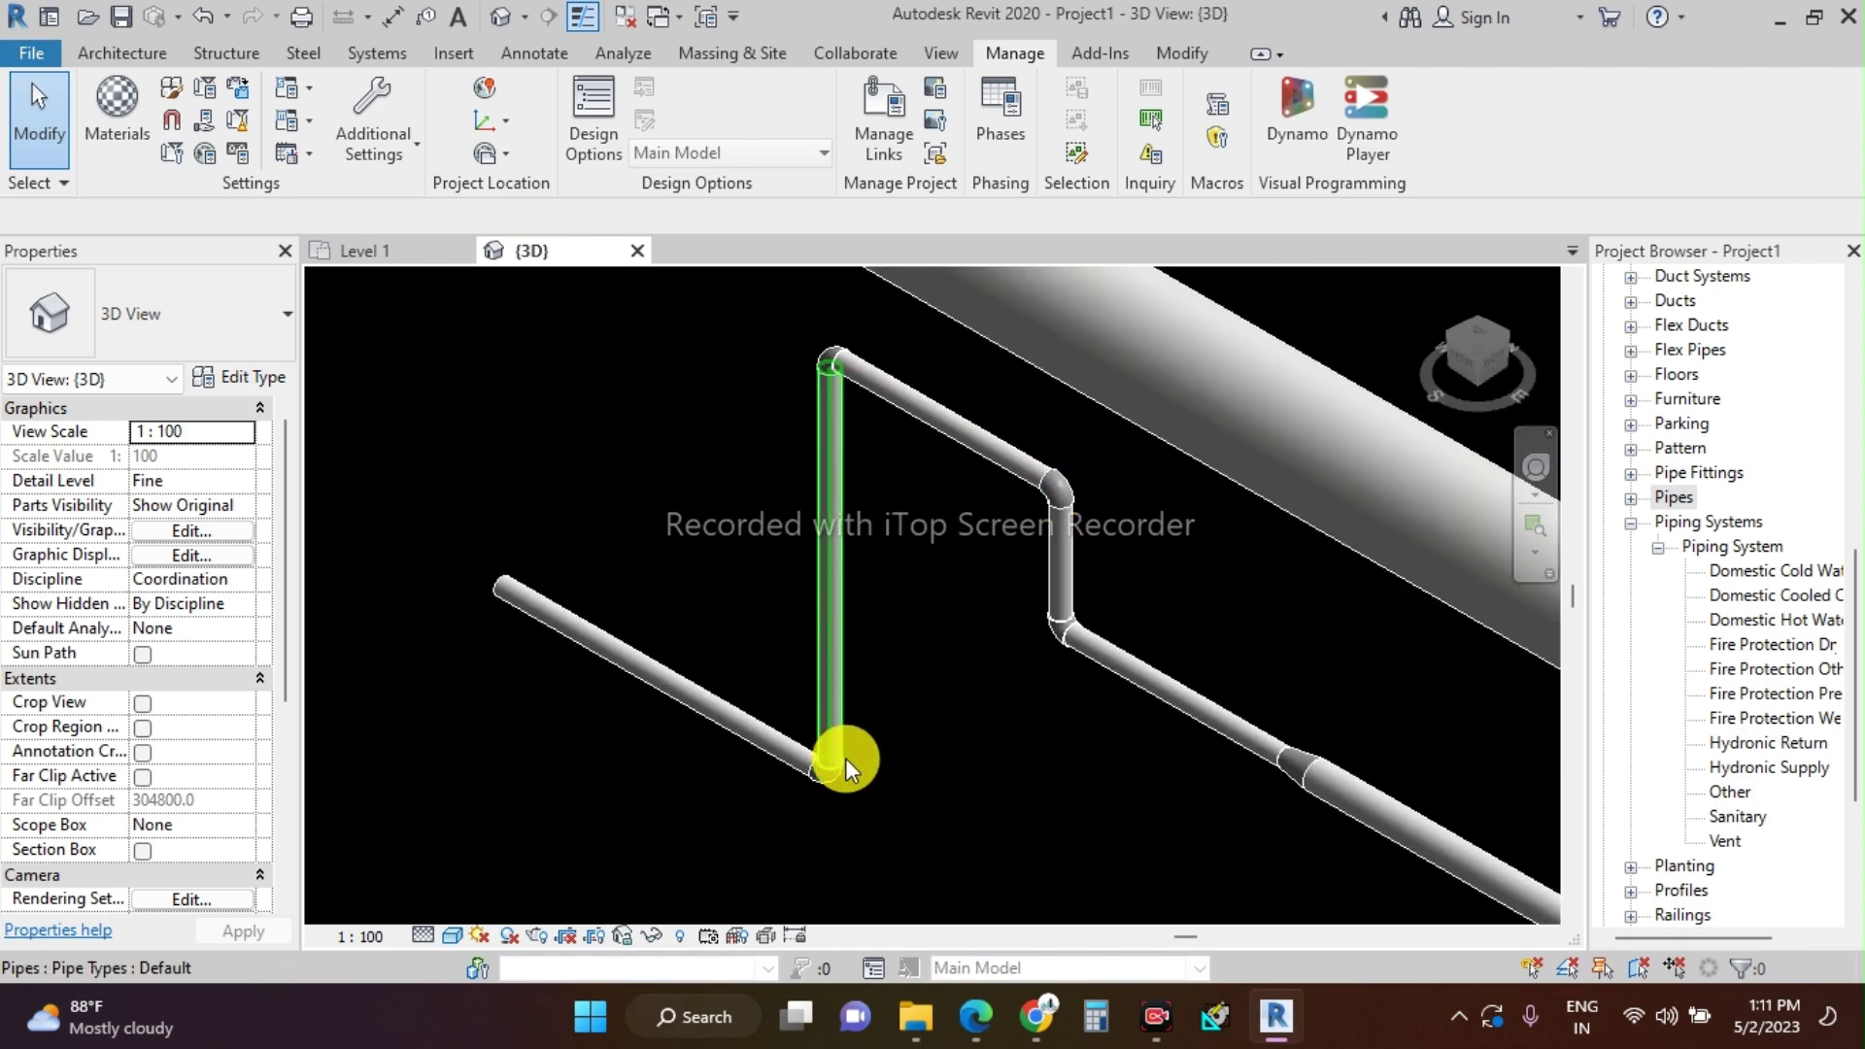
- Check the middle elevations of the three horizontal 20 mm pipes, from the free end back to the reducer
click(527, 610)
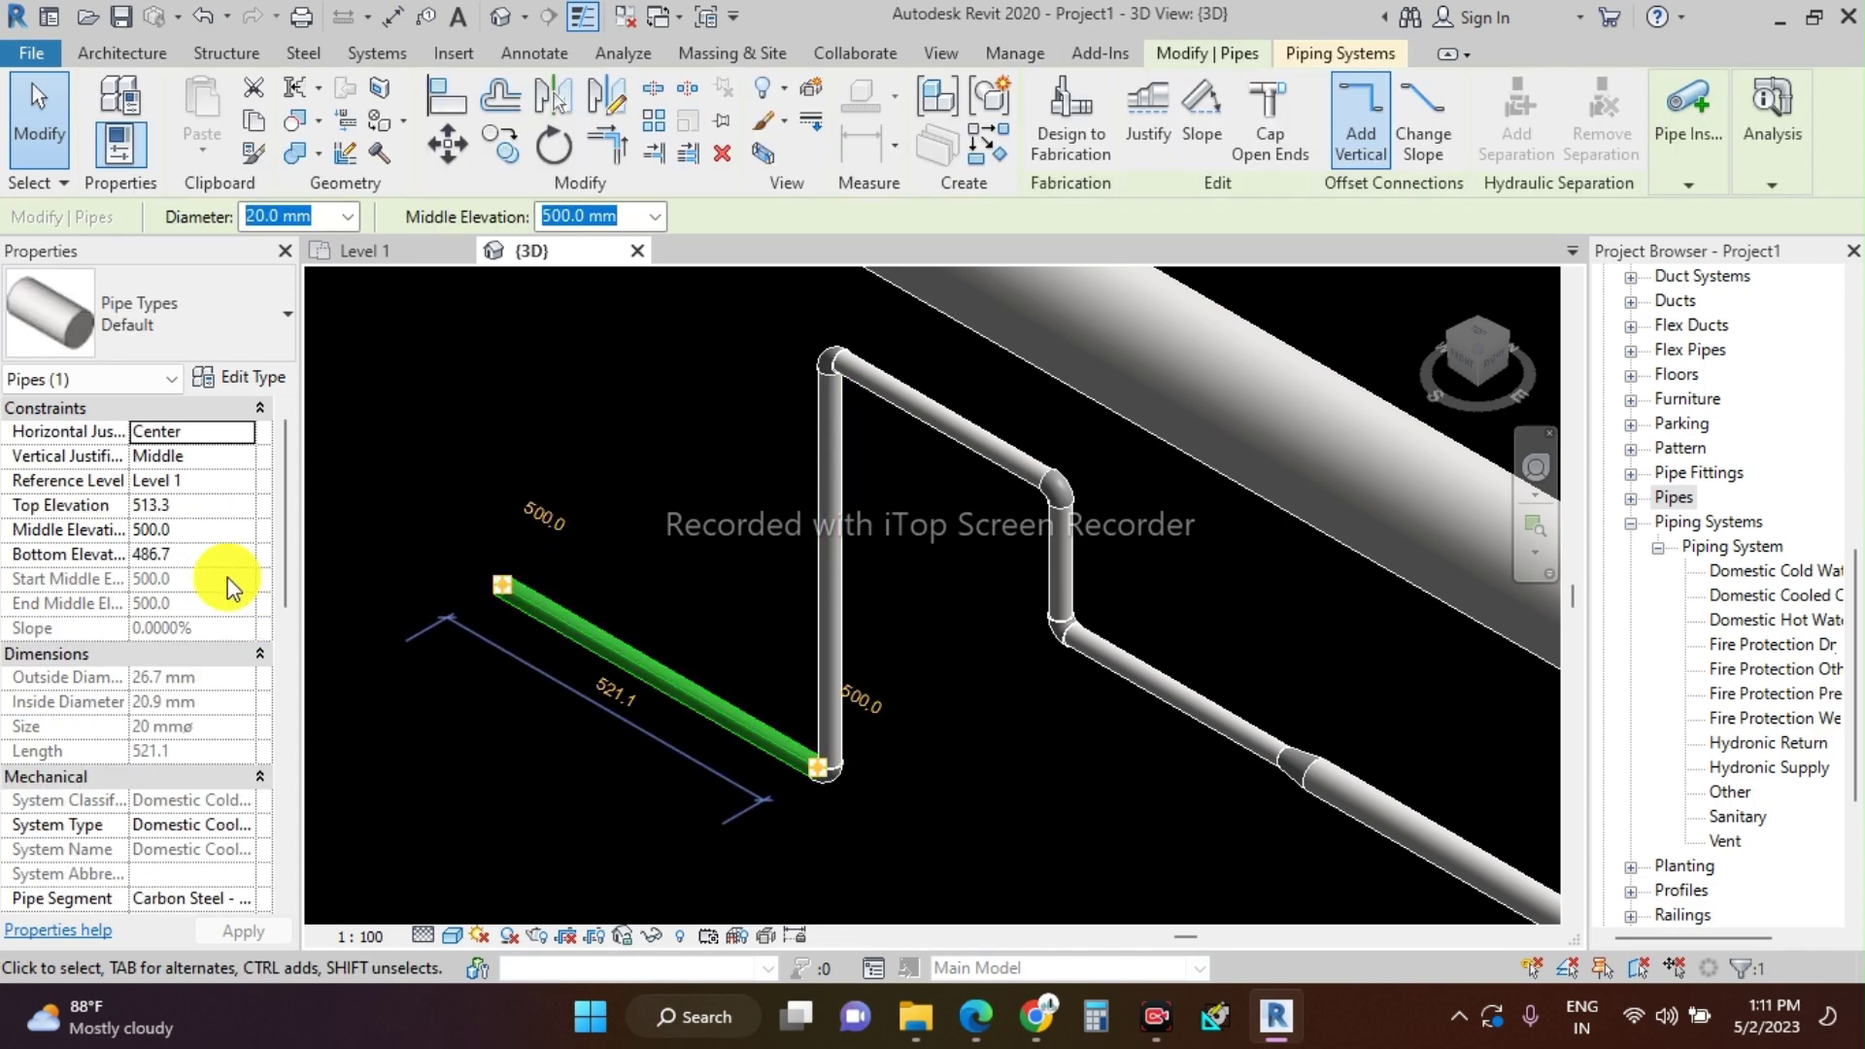
click(1021, 528)
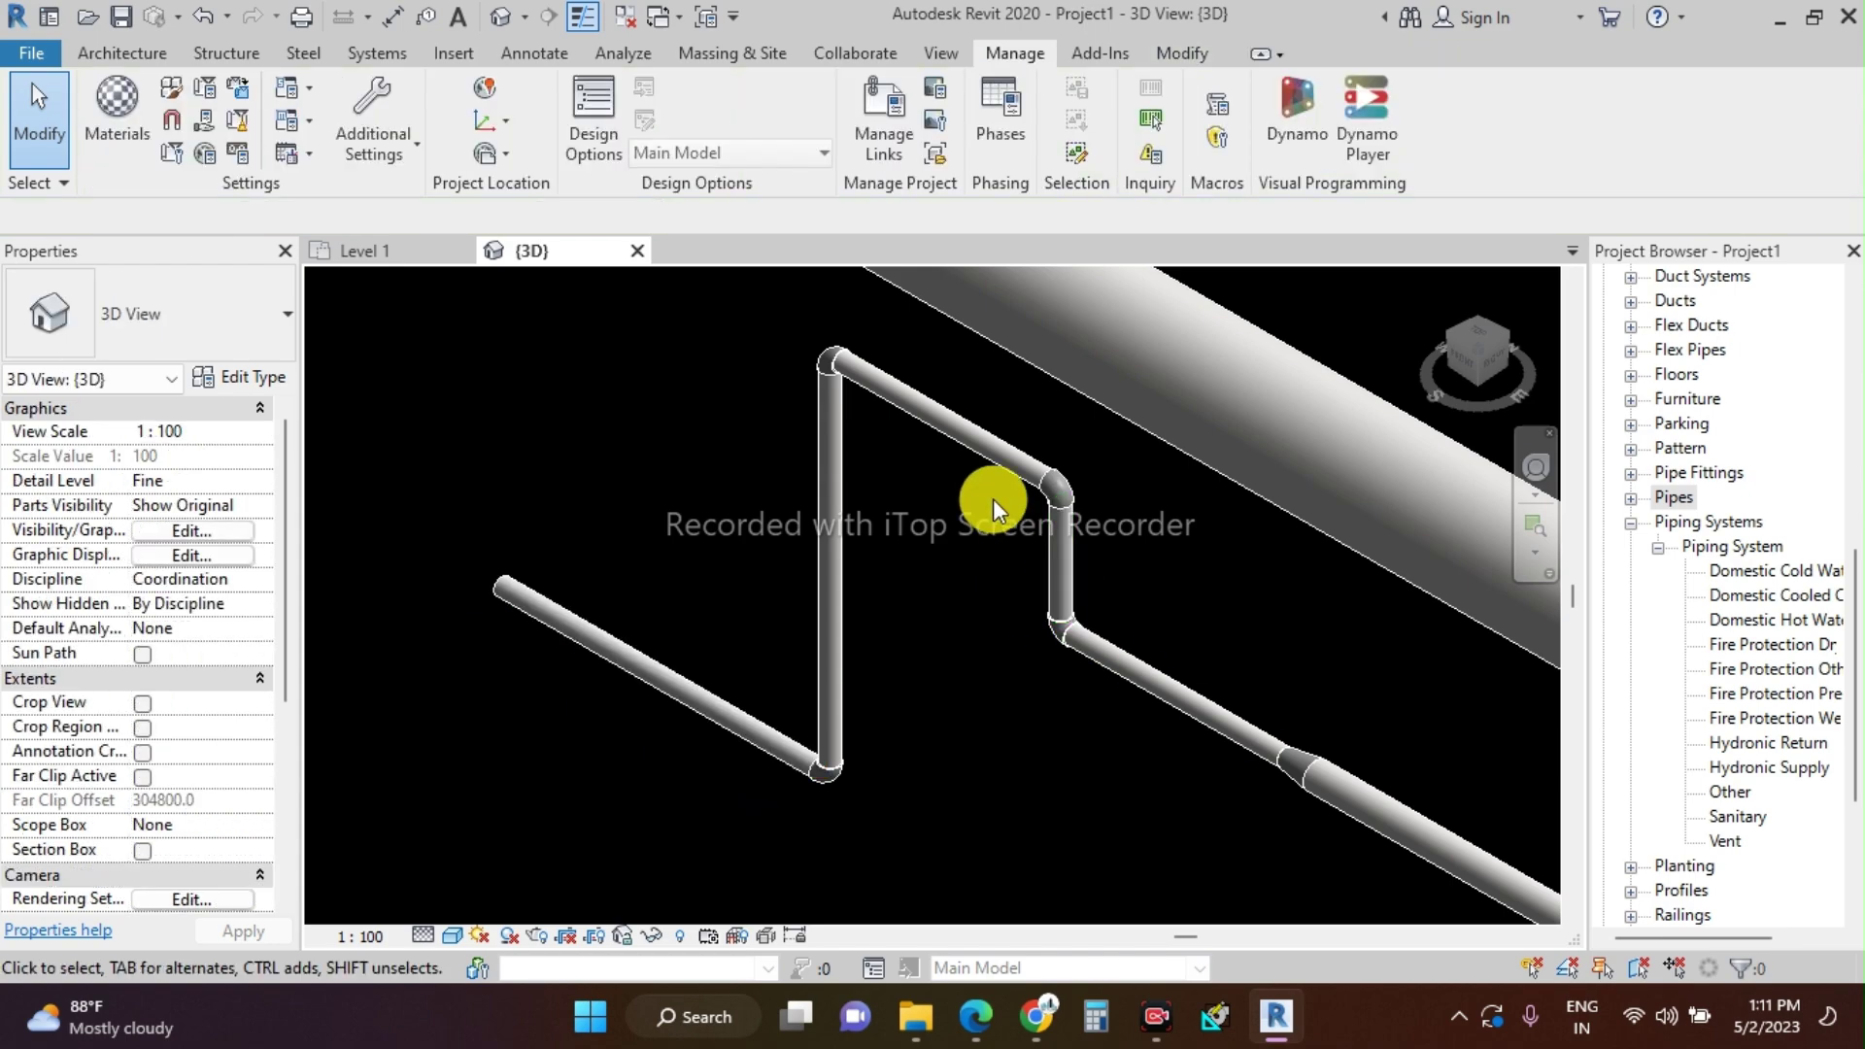
click(973, 434)
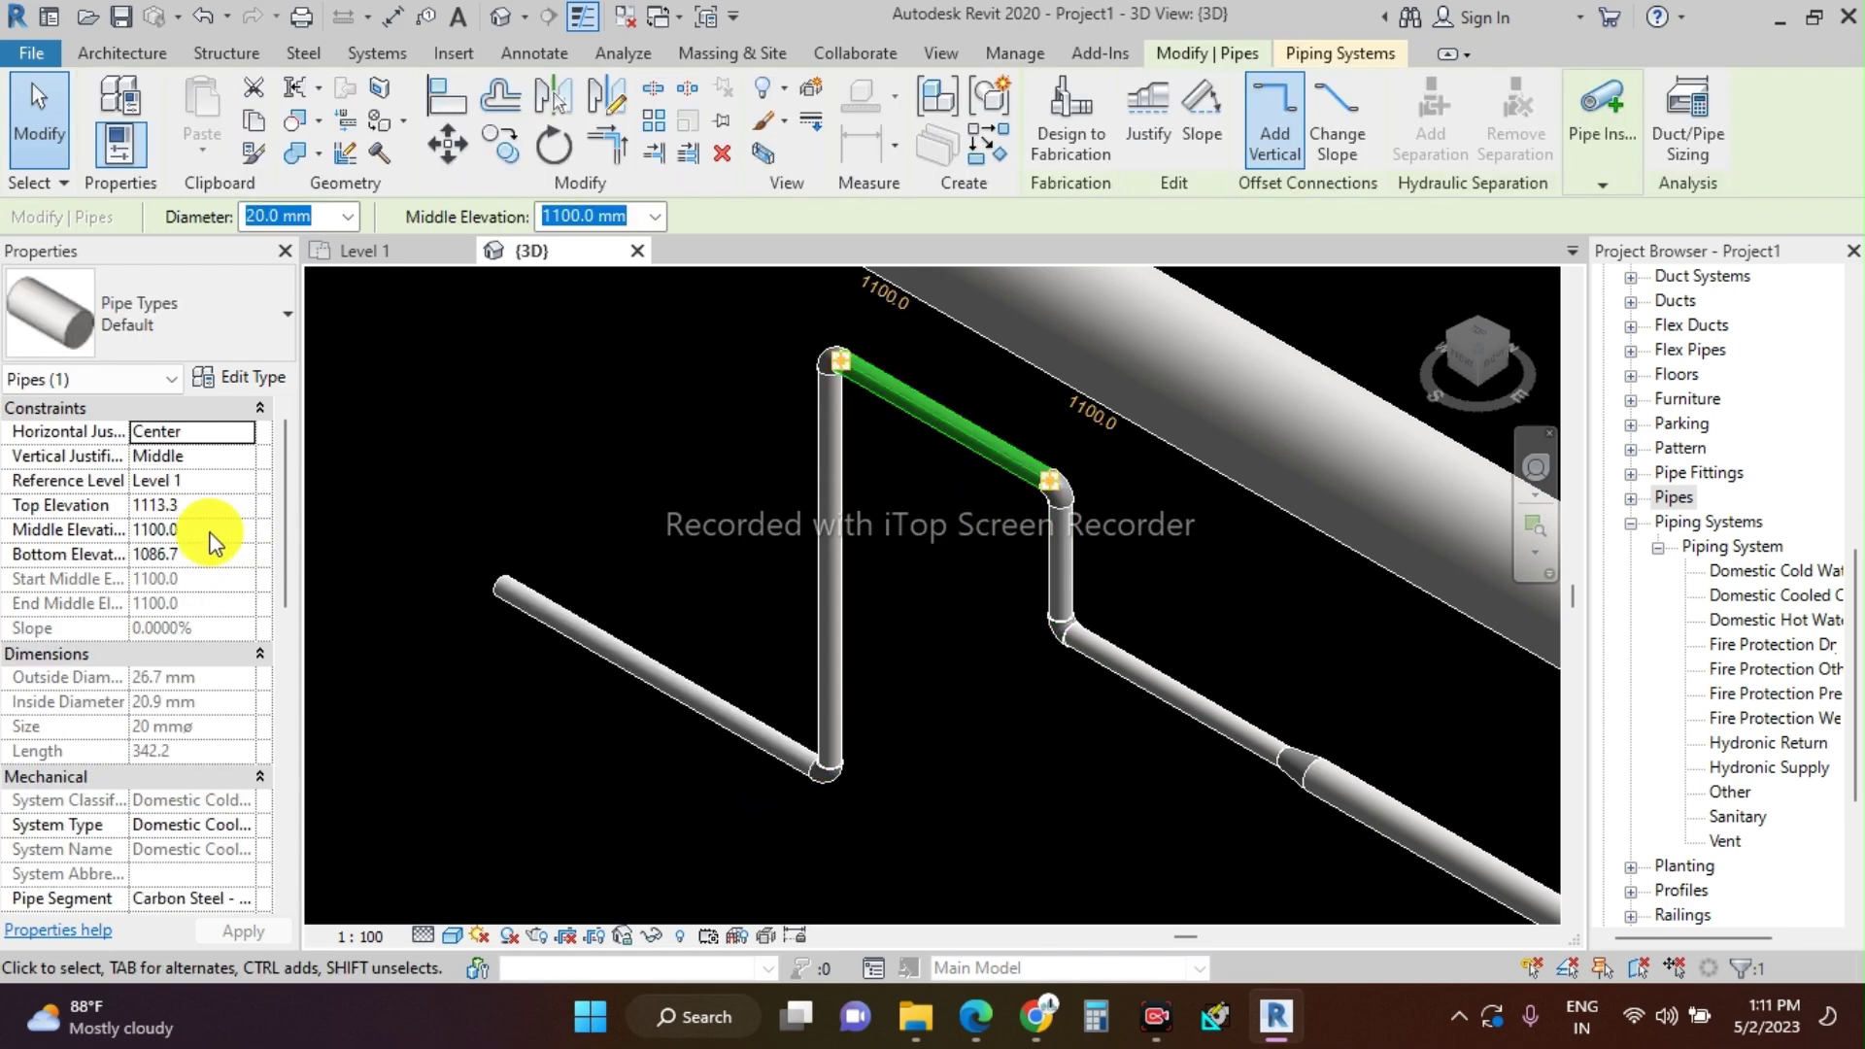
click(790, 610)
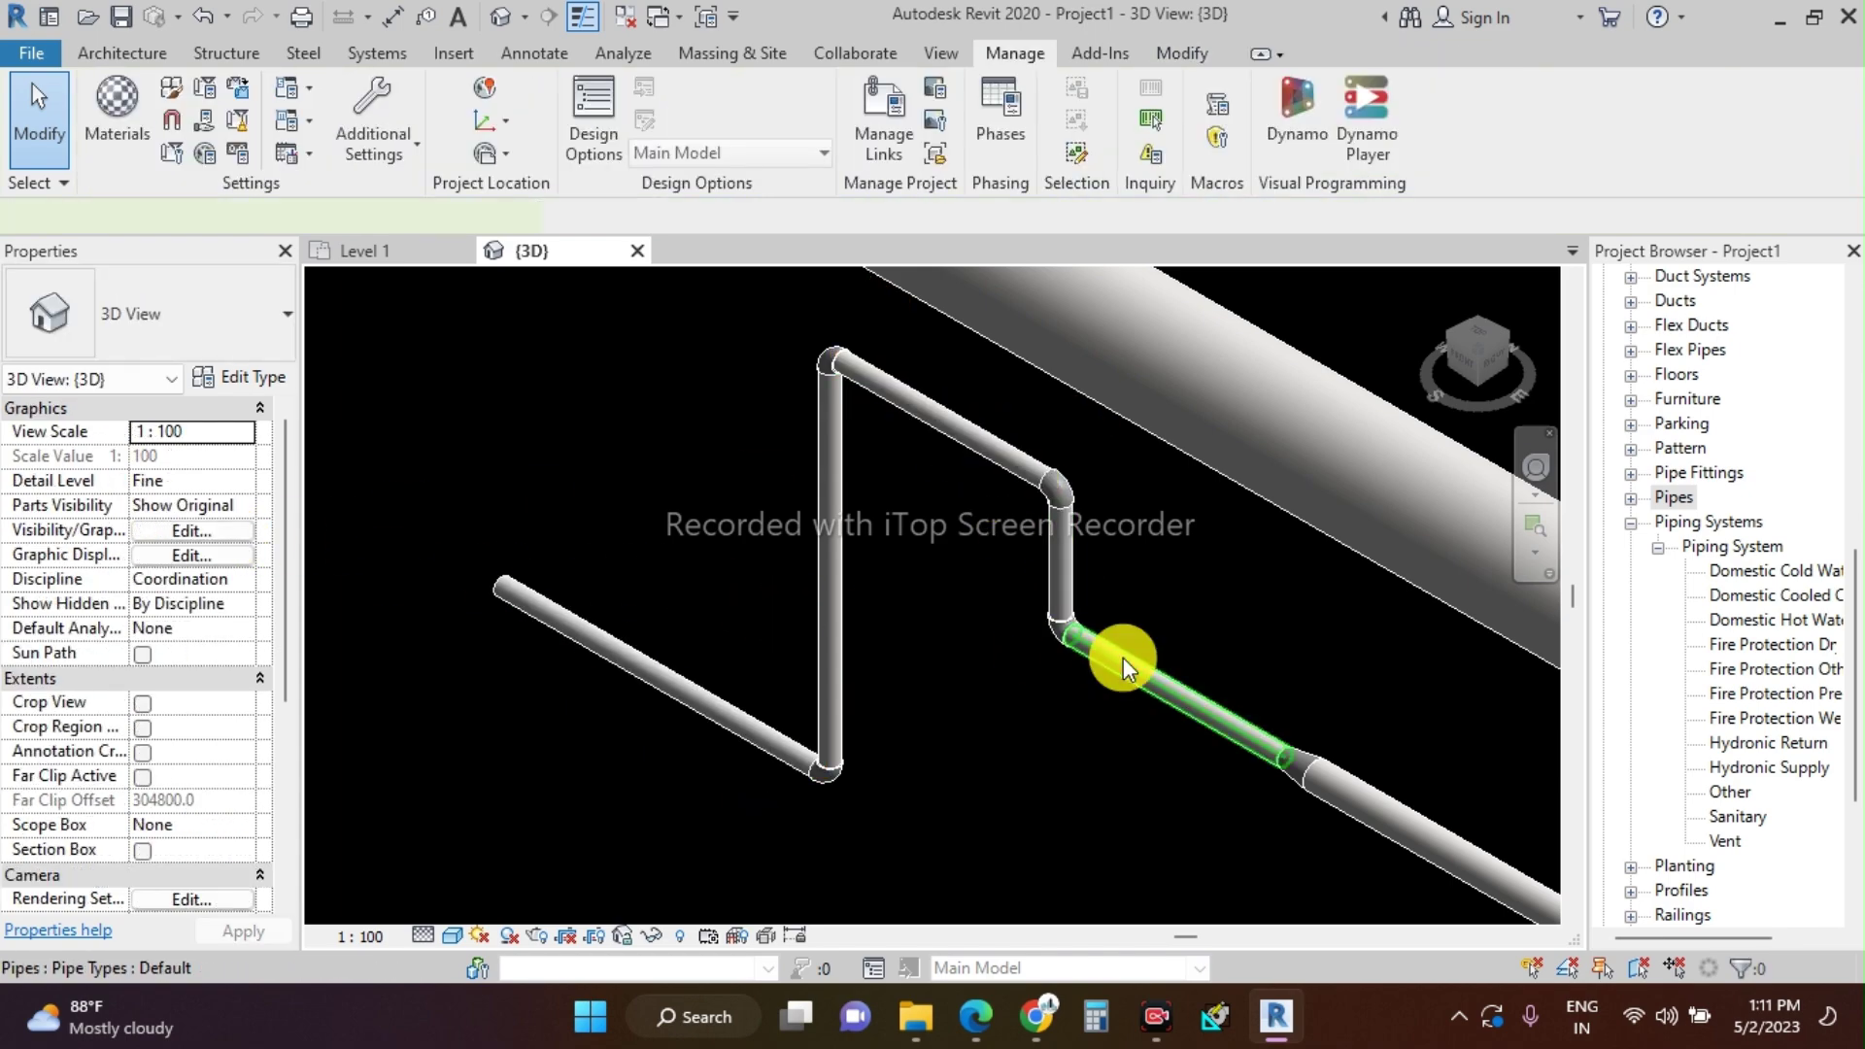
click(1123, 657)
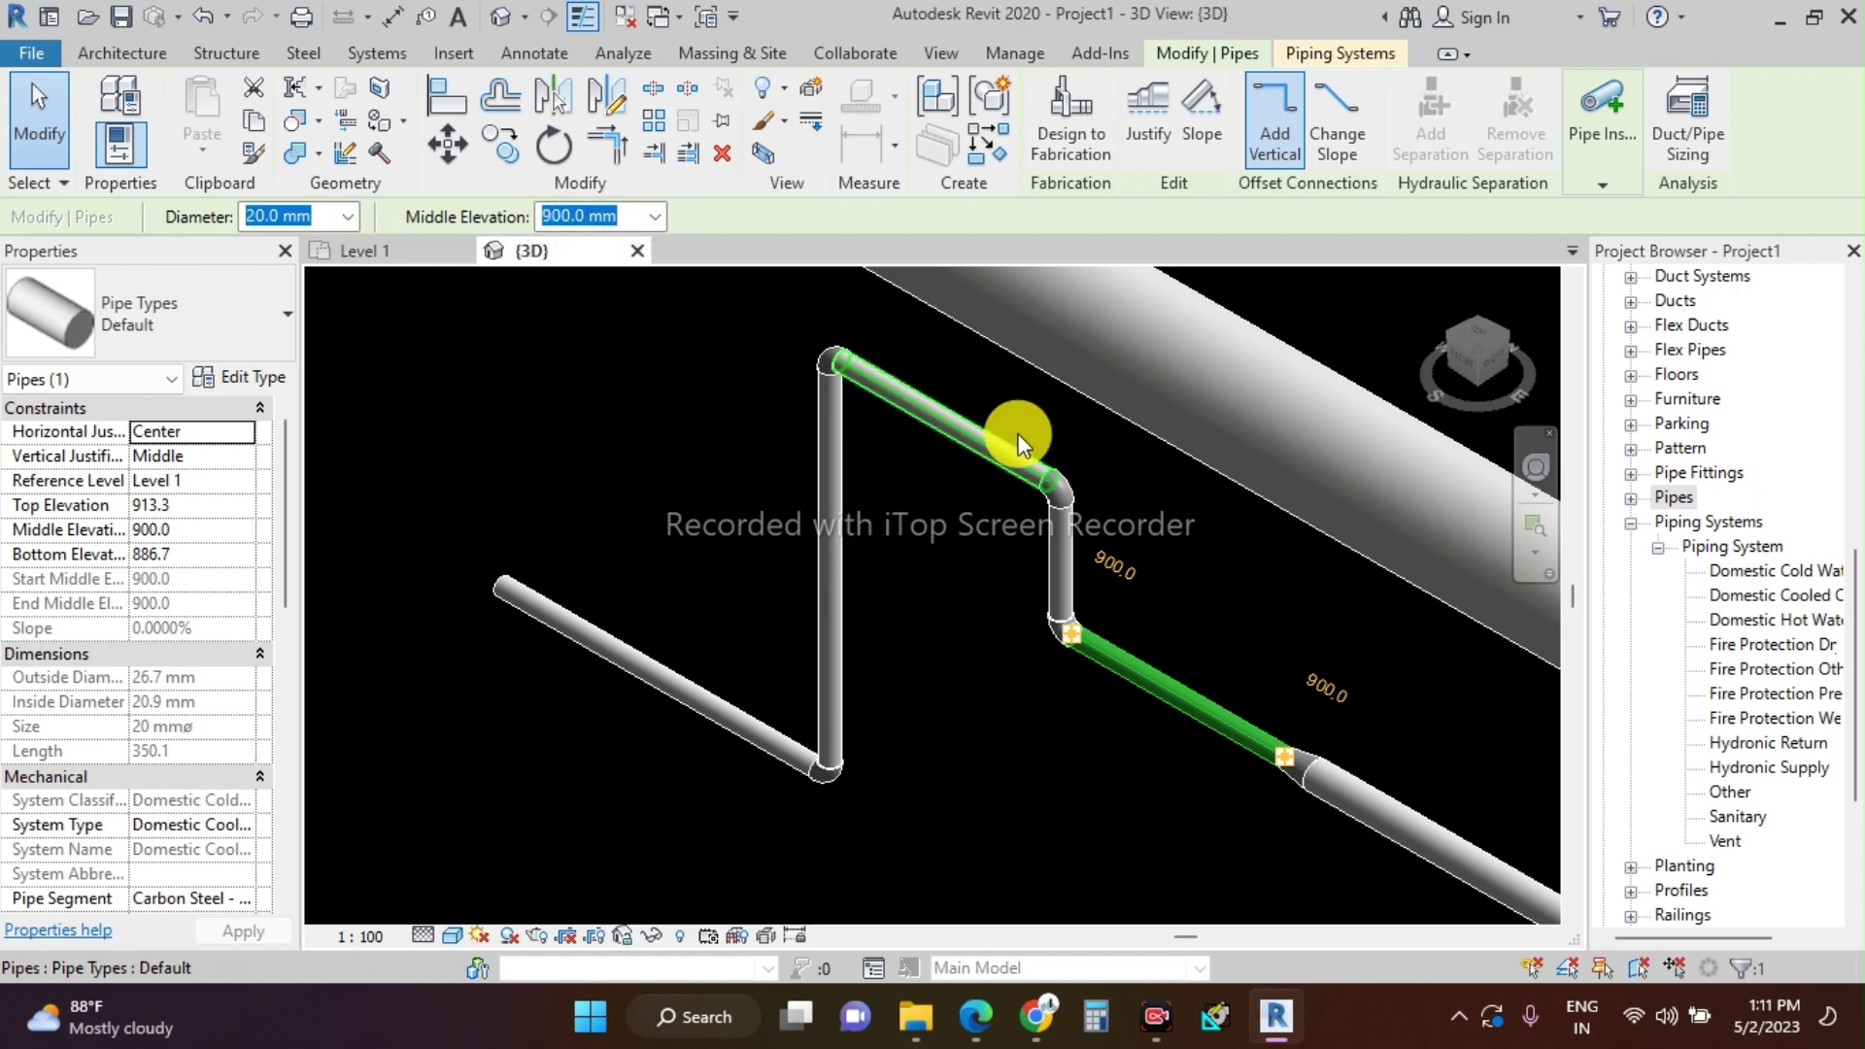
- In the Level 1 plan, select the riser nearest the reducer together with its two elbows, and then only its upper elbow
click(423, 256)
scroll(925, 576, up, 3)
key(Escape)
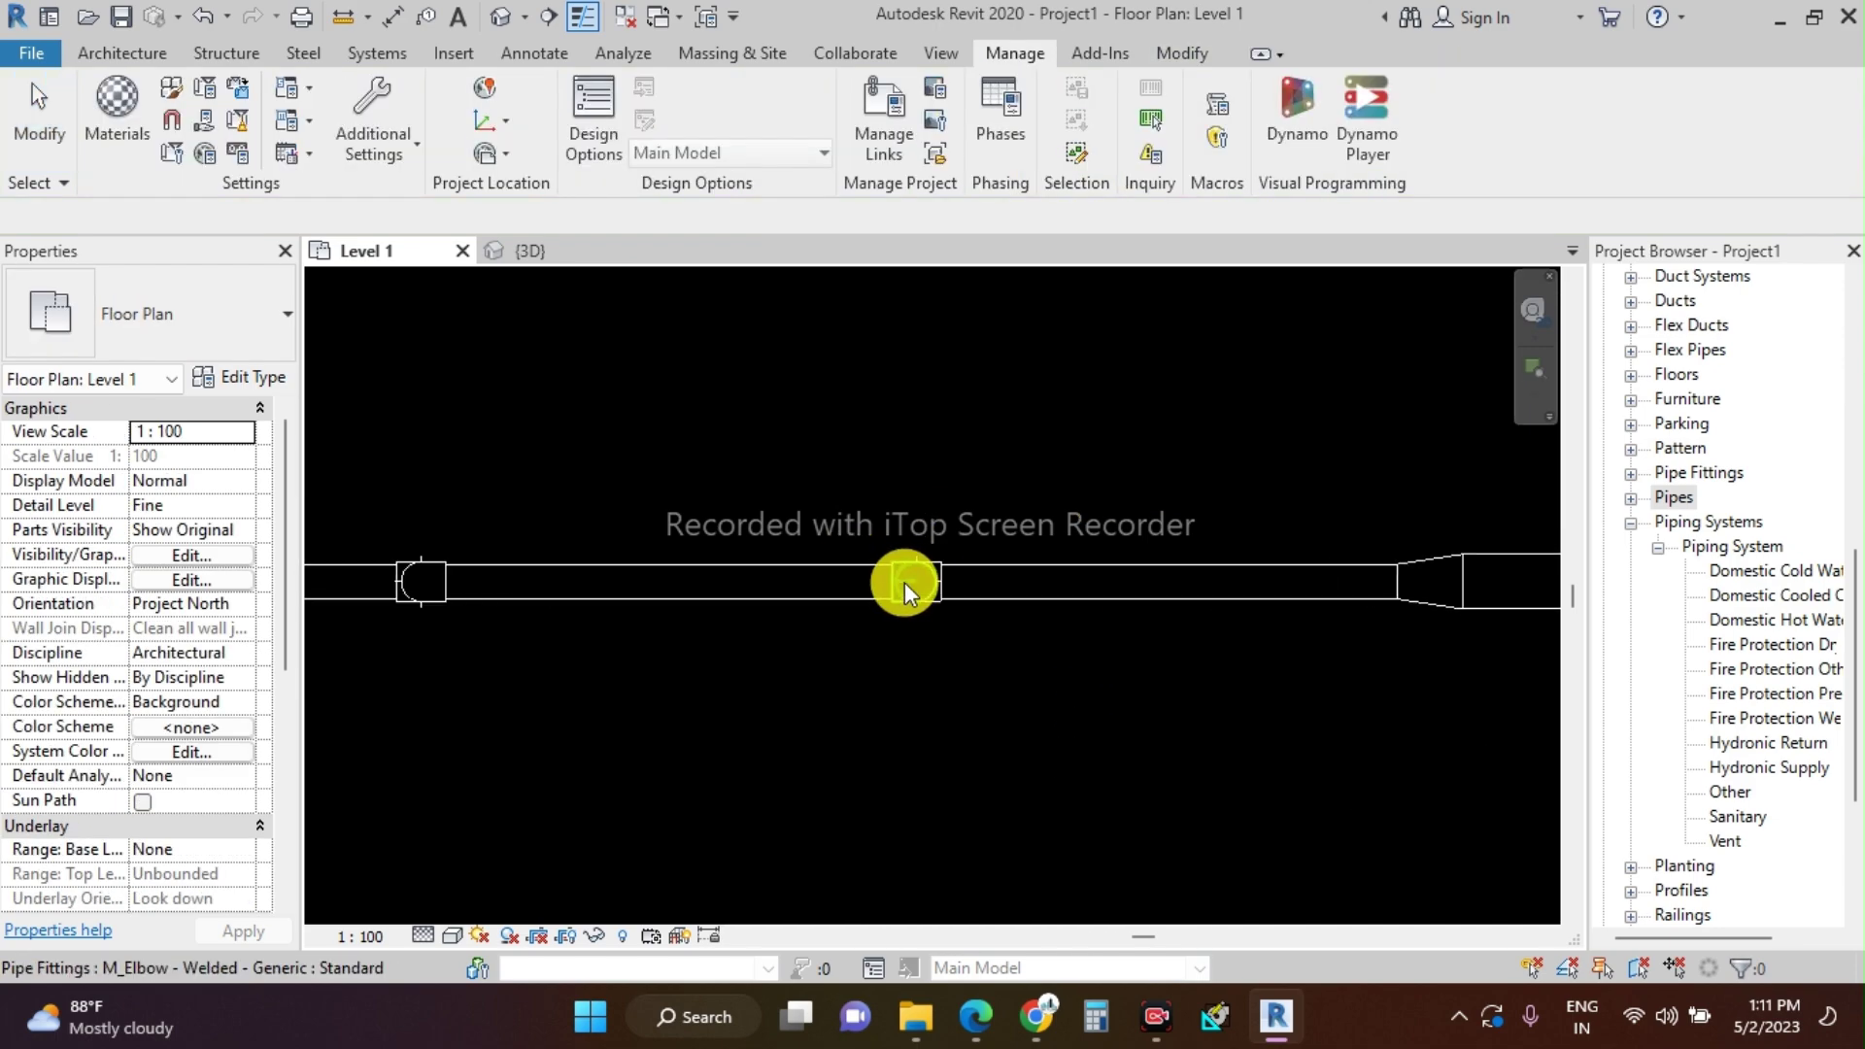
drag(834, 469, 1029, 754)
key(Escape)
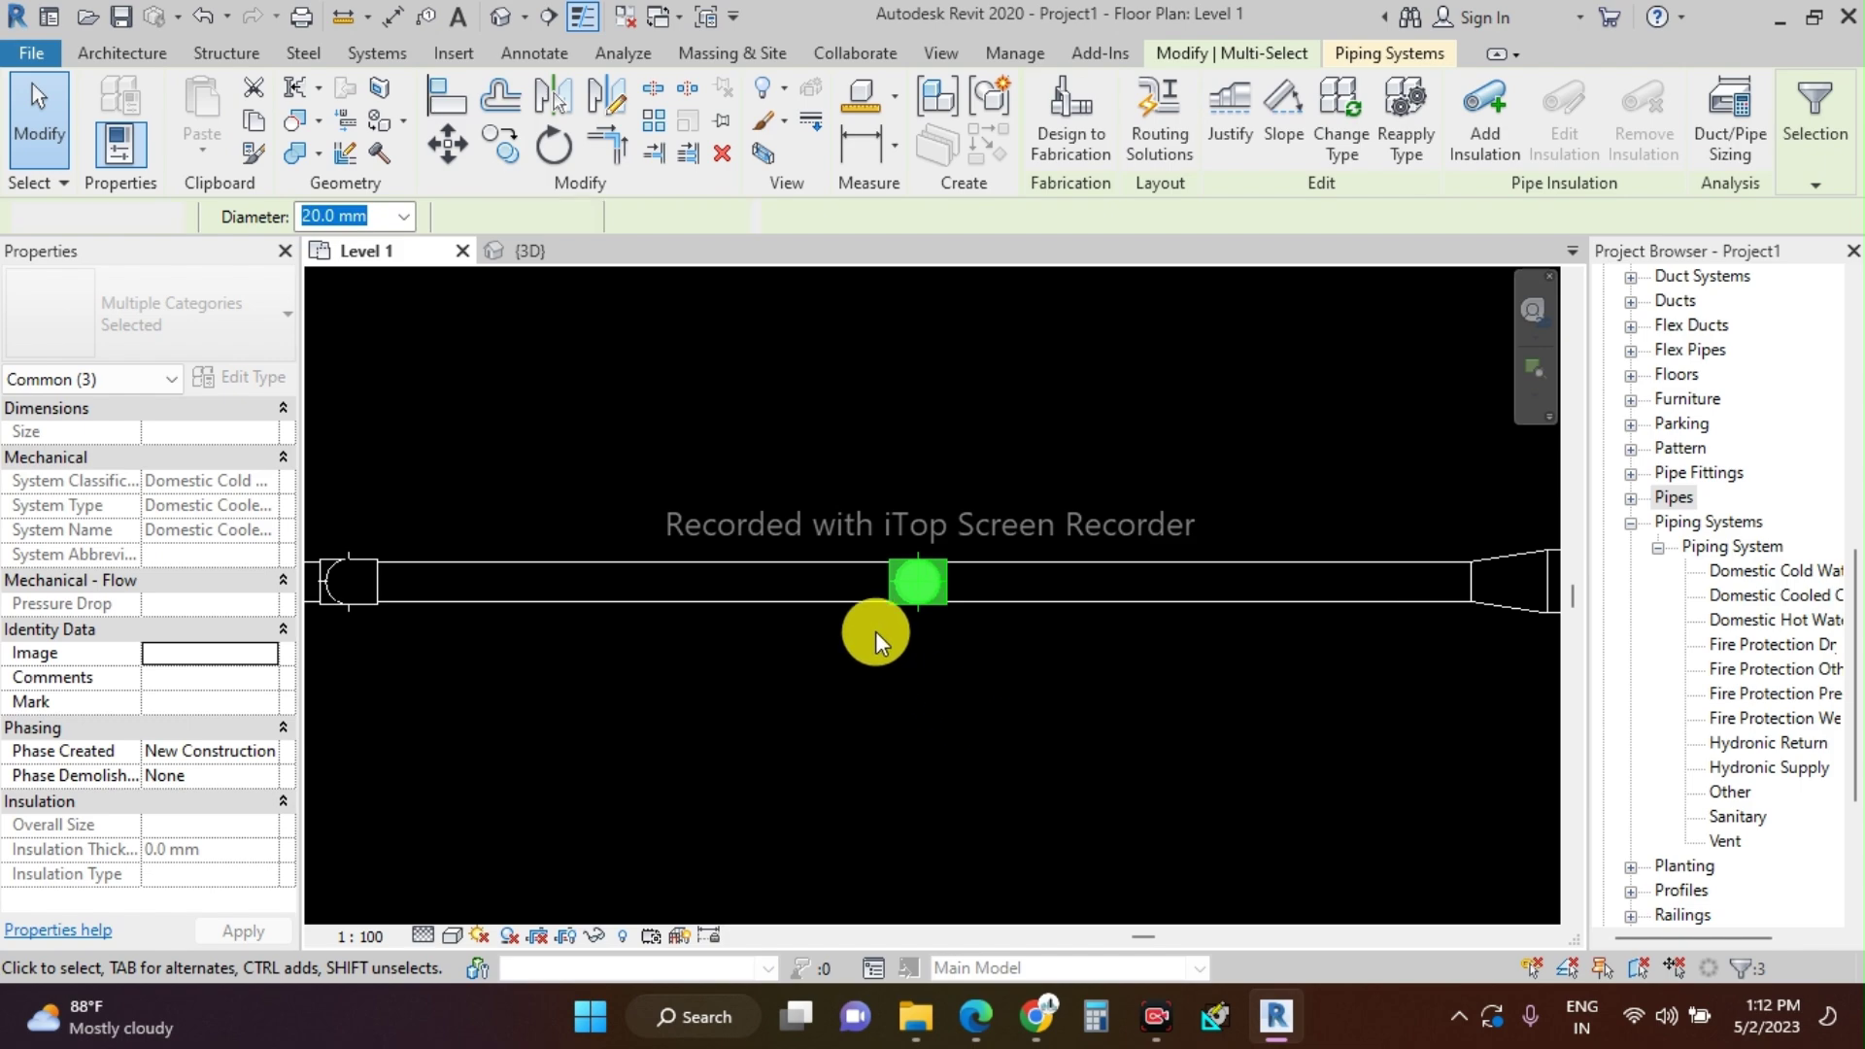
click(892, 609)
scroll(899, 623, up, 4)
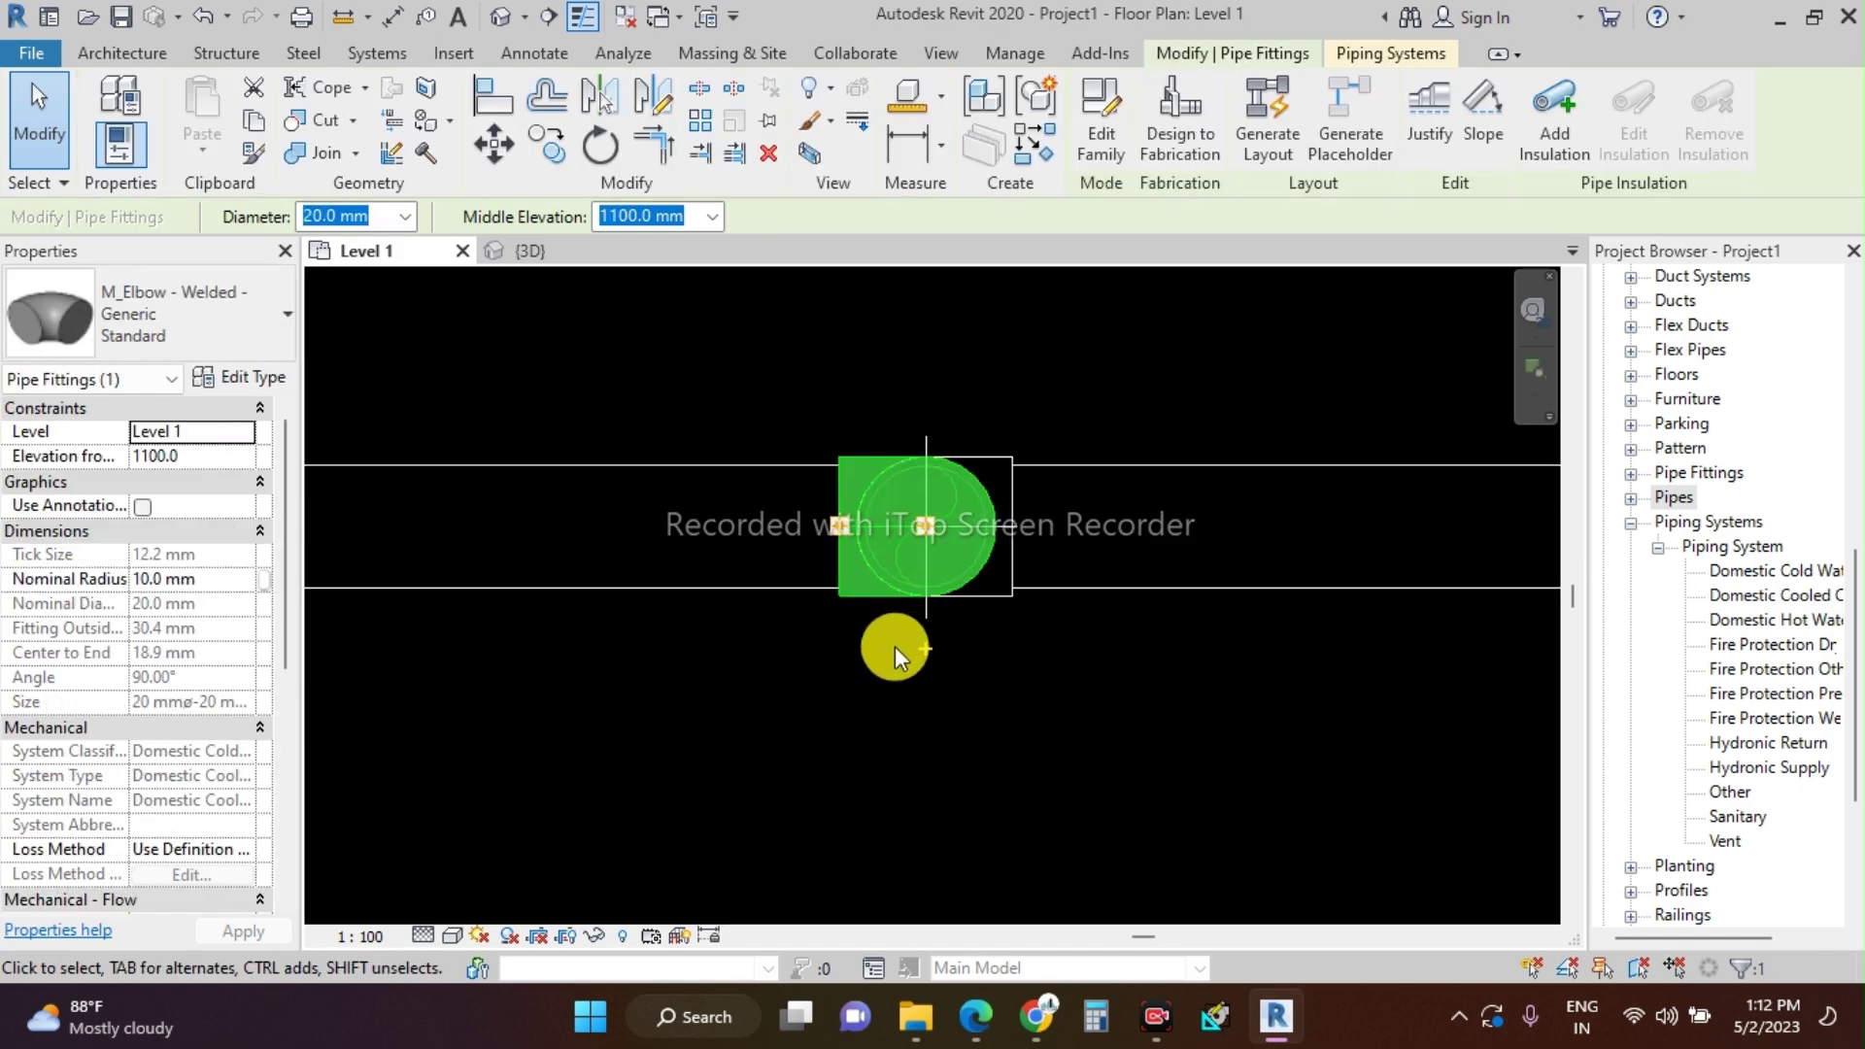
- Check the middle elevations of the lower and upper elbows on the riser nearest the reducer in the Level 1 plan
key(ctrl+z)
click(1006, 595)
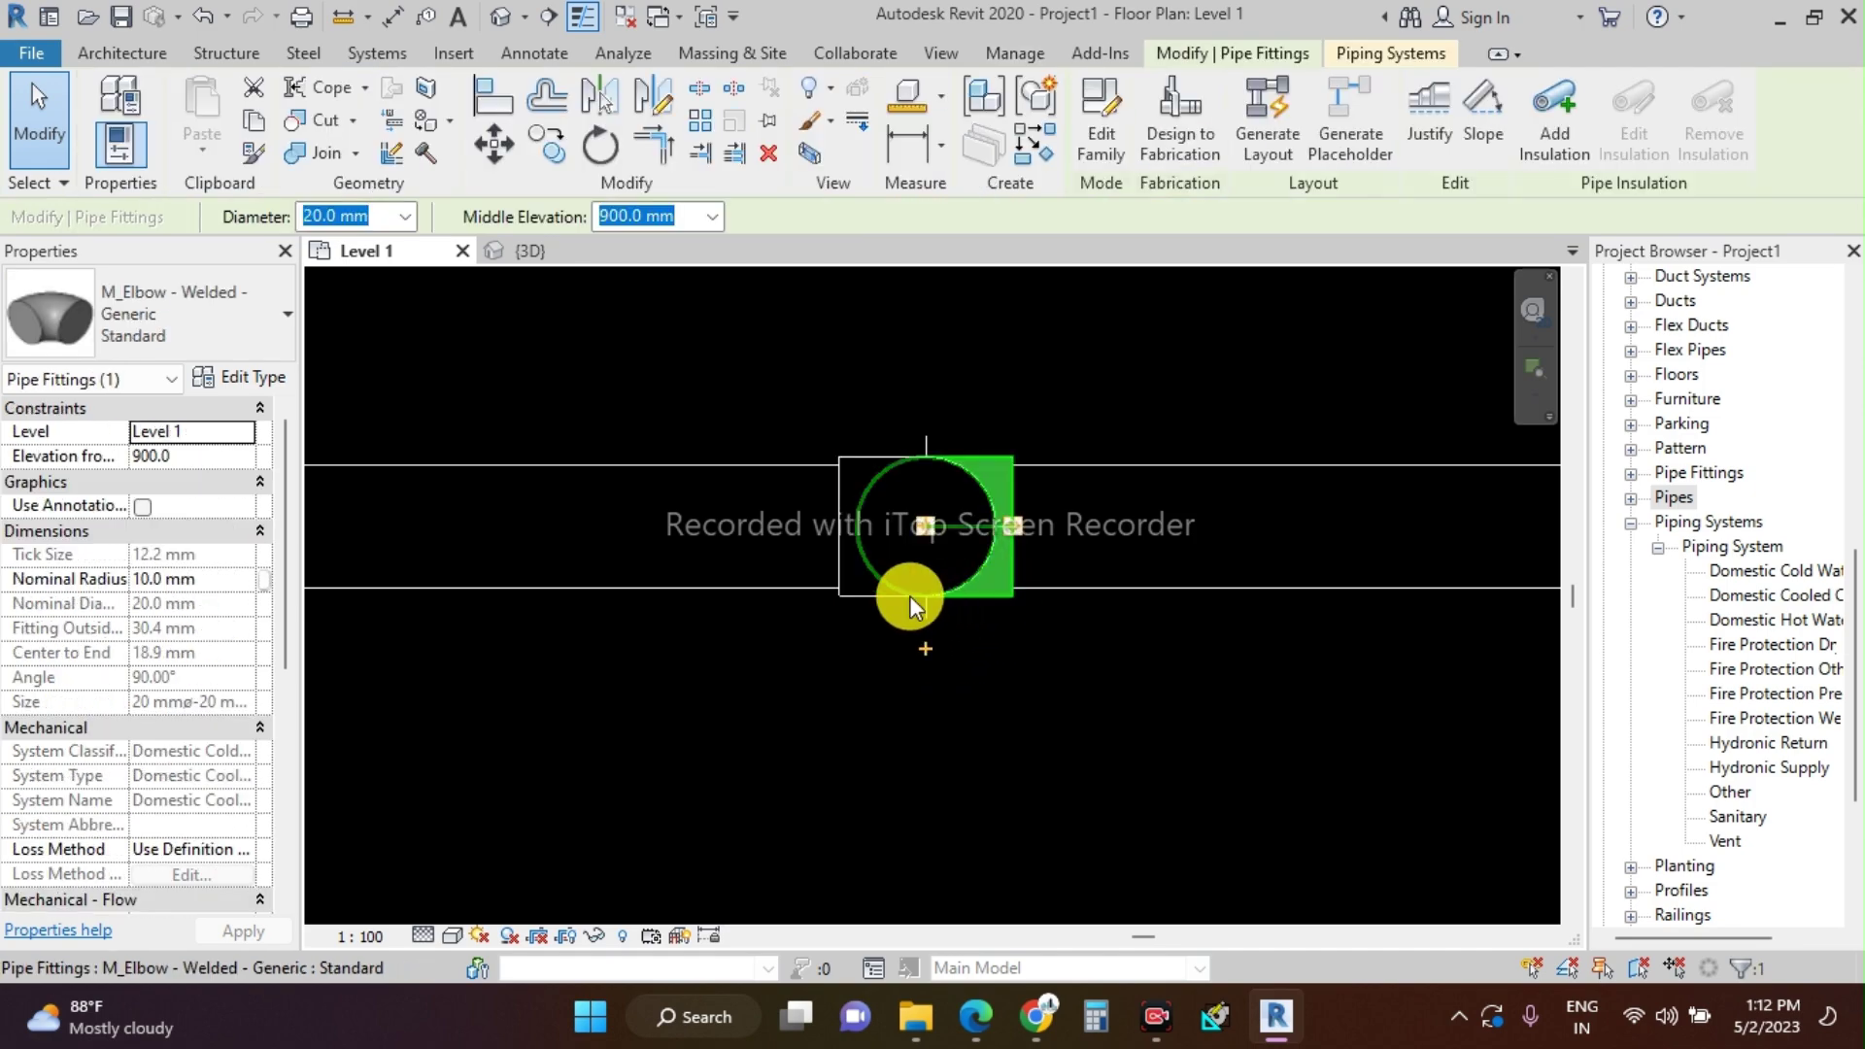
key(ctrl+z)
click(865, 598)
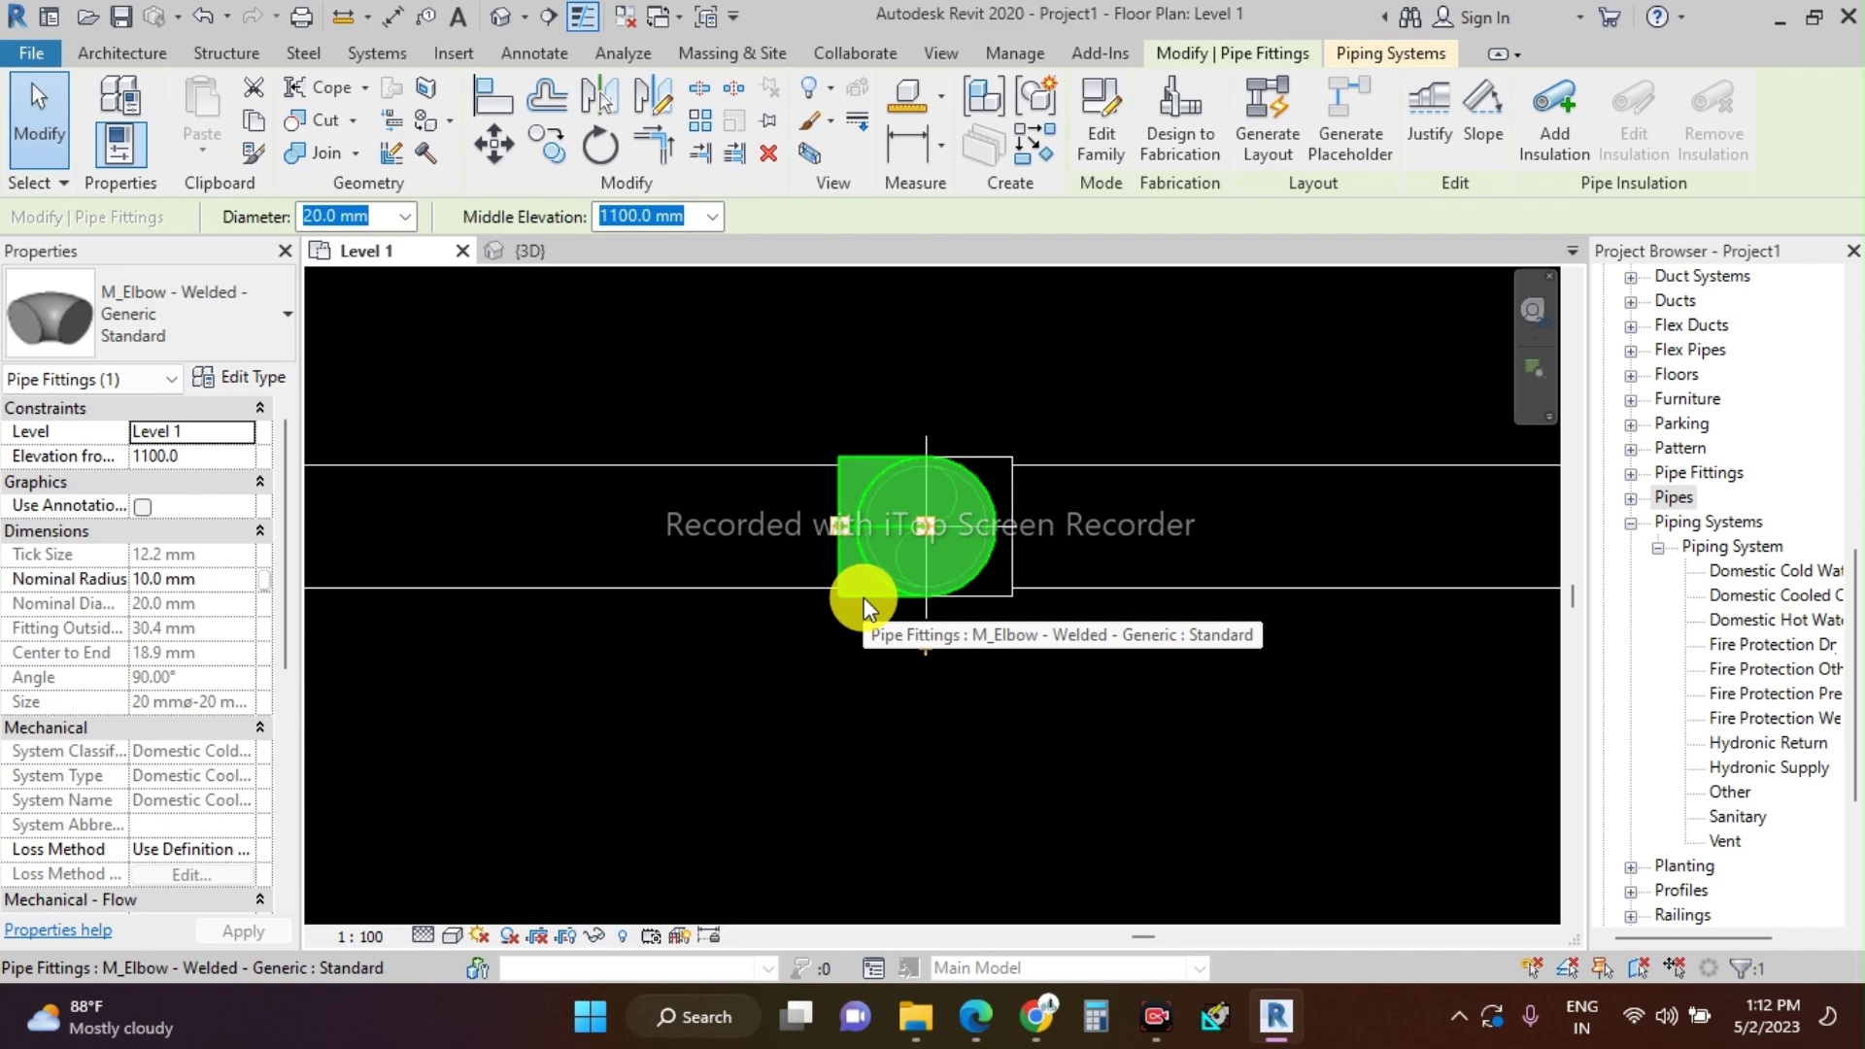
- Tile the Level 1 plan and the 3D view side by side, with the selected upper elbow enlarged in both
key(w)
key(t)
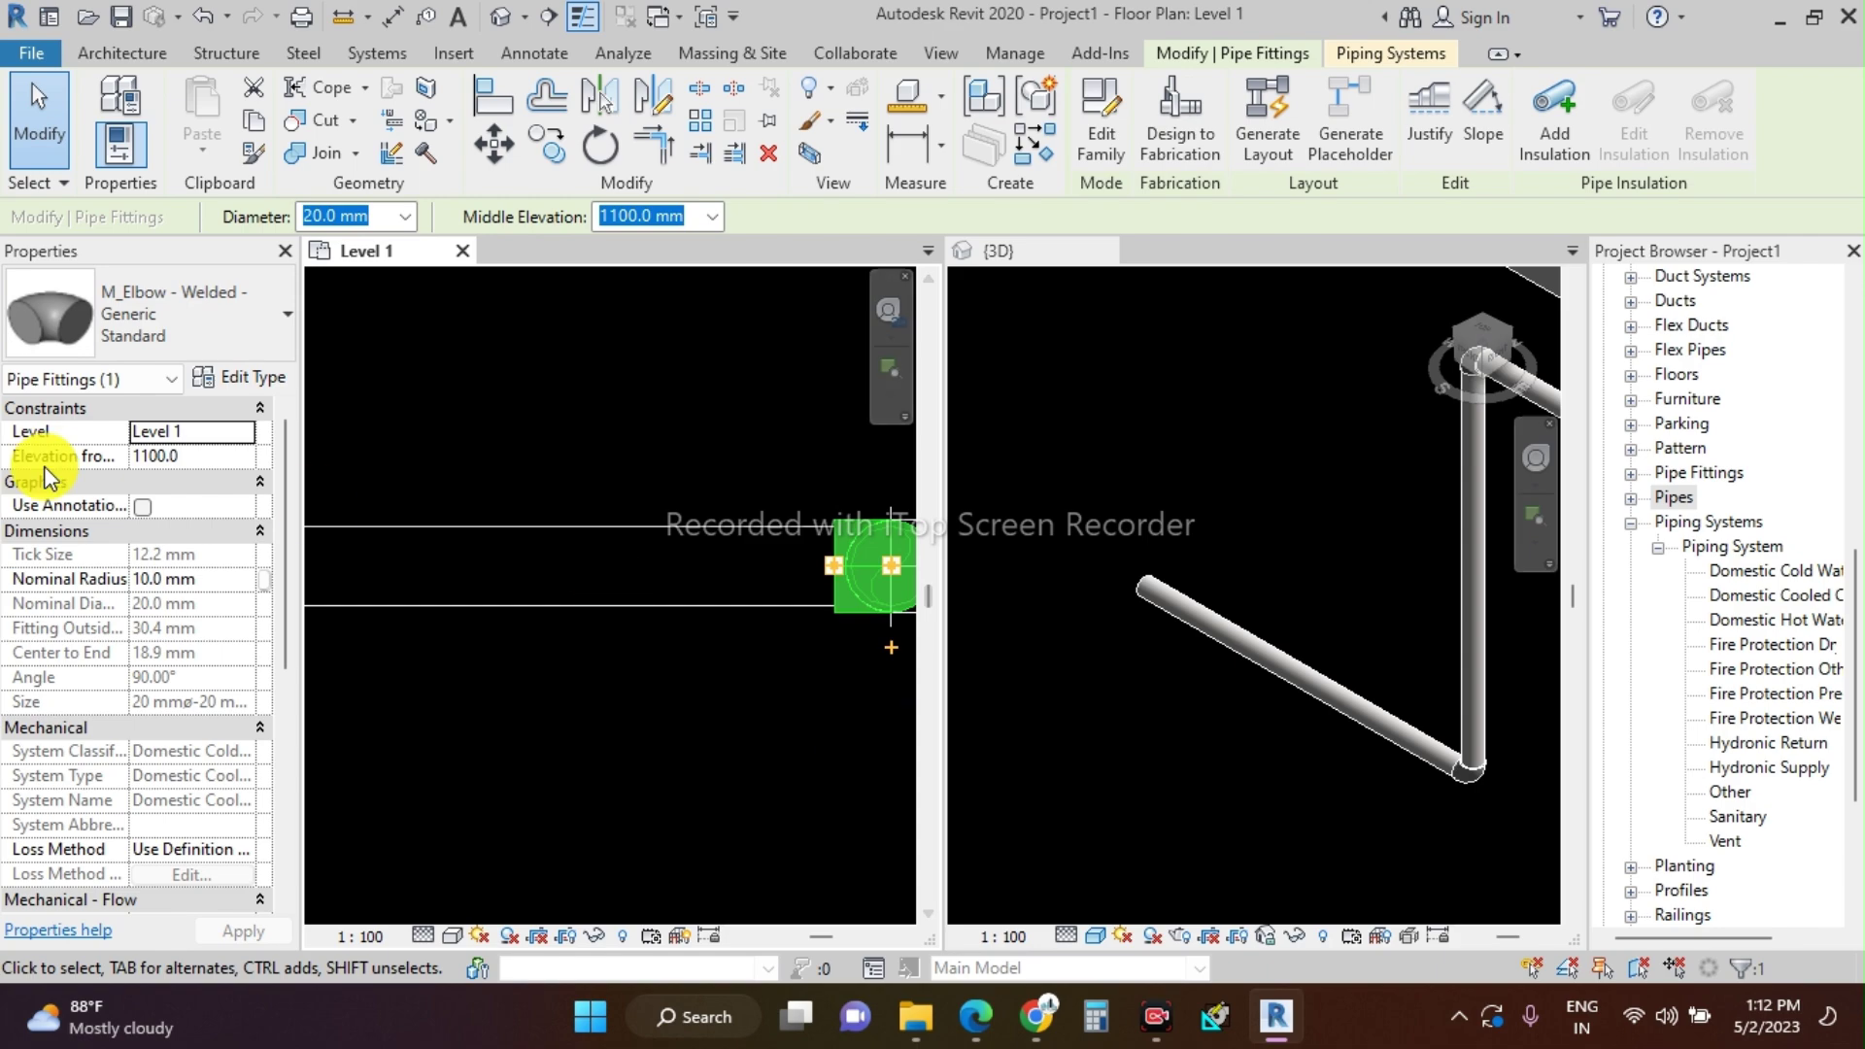
scroll(863, 637, up, 2)
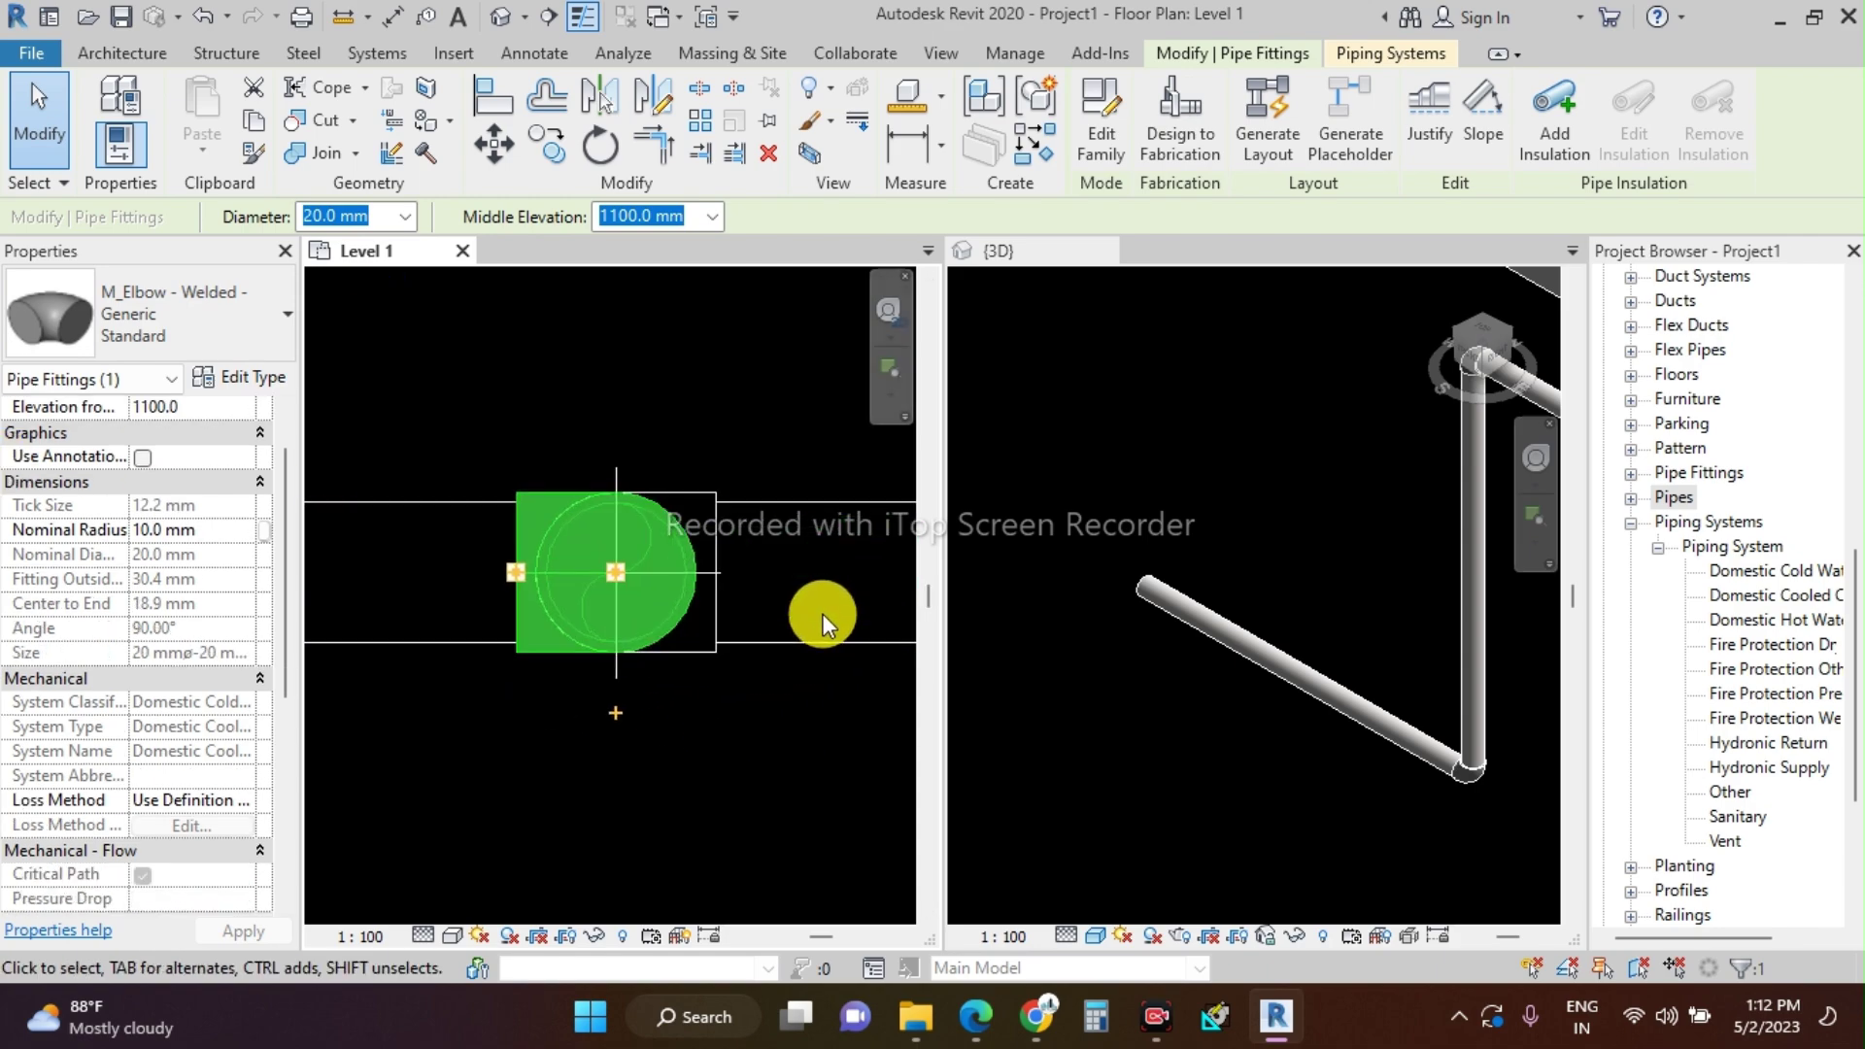
click(1290, 747)
scroll(1206, 565, up, 3)
scroll(1359, 575, up, 6)
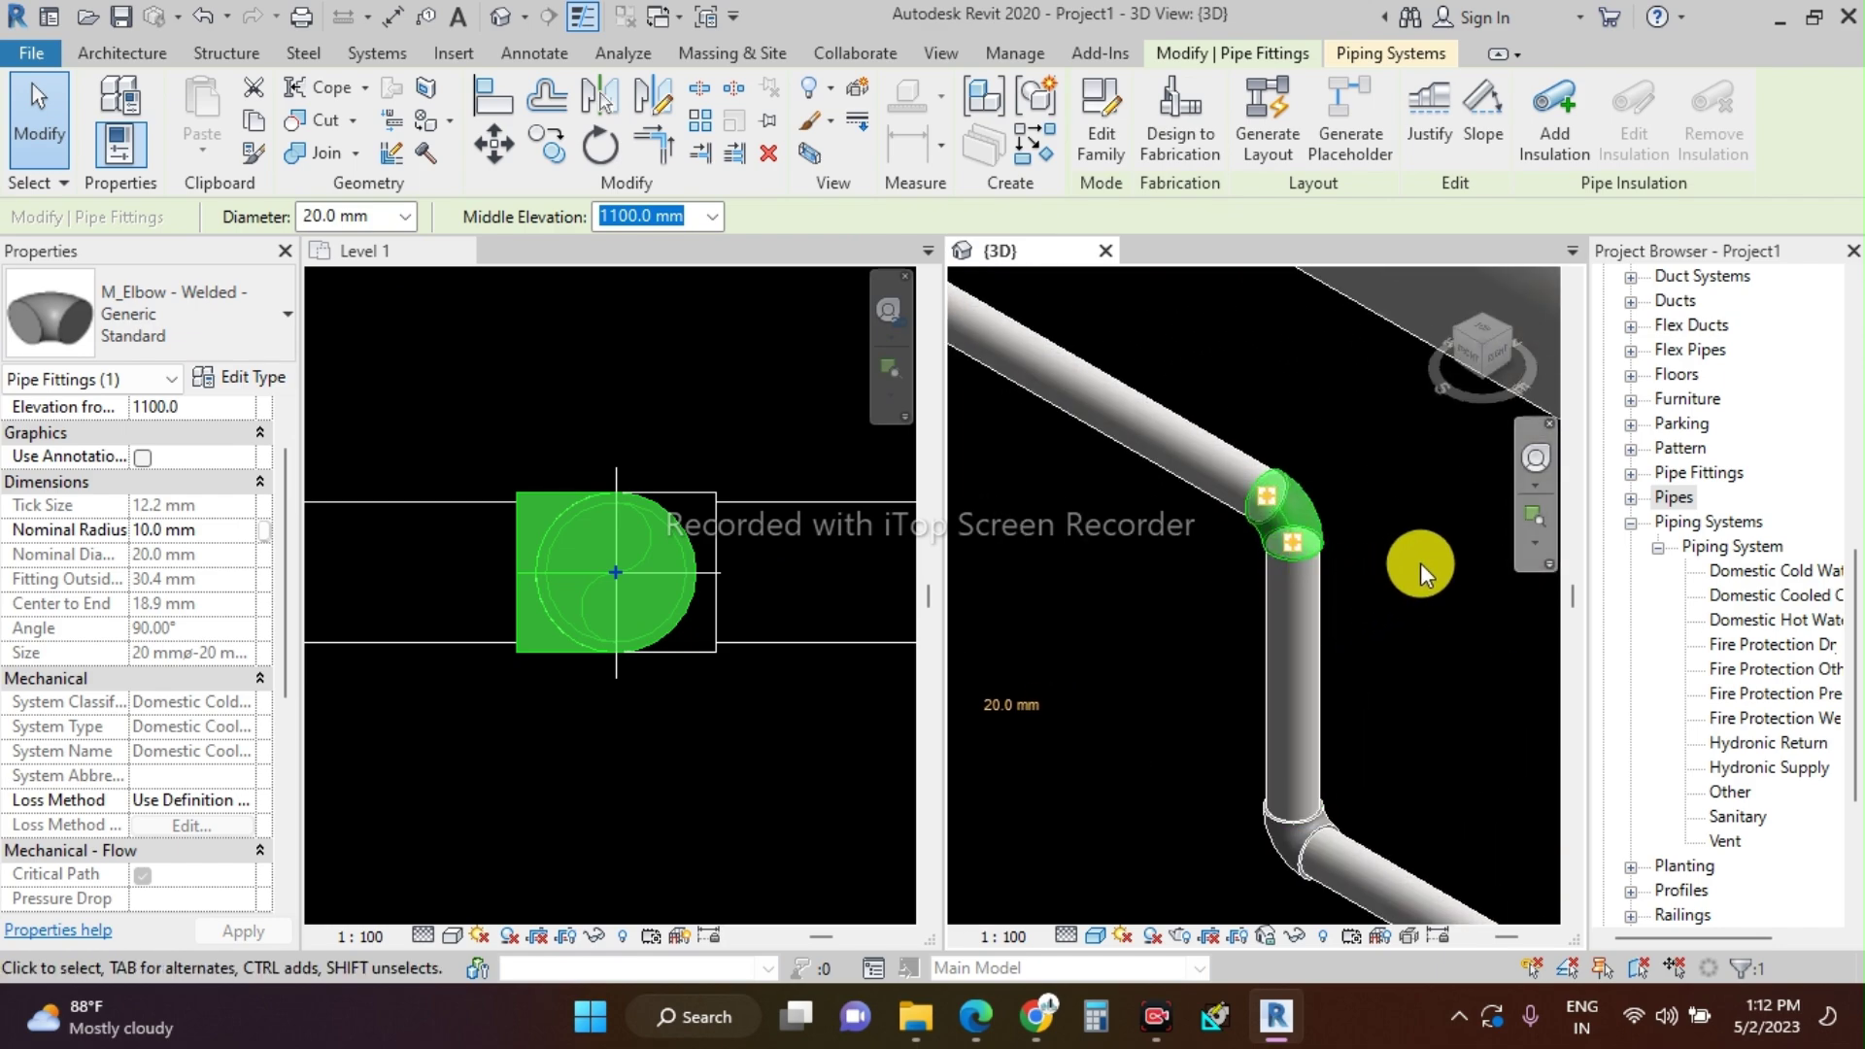
scroll(1421, 562, down, 1)
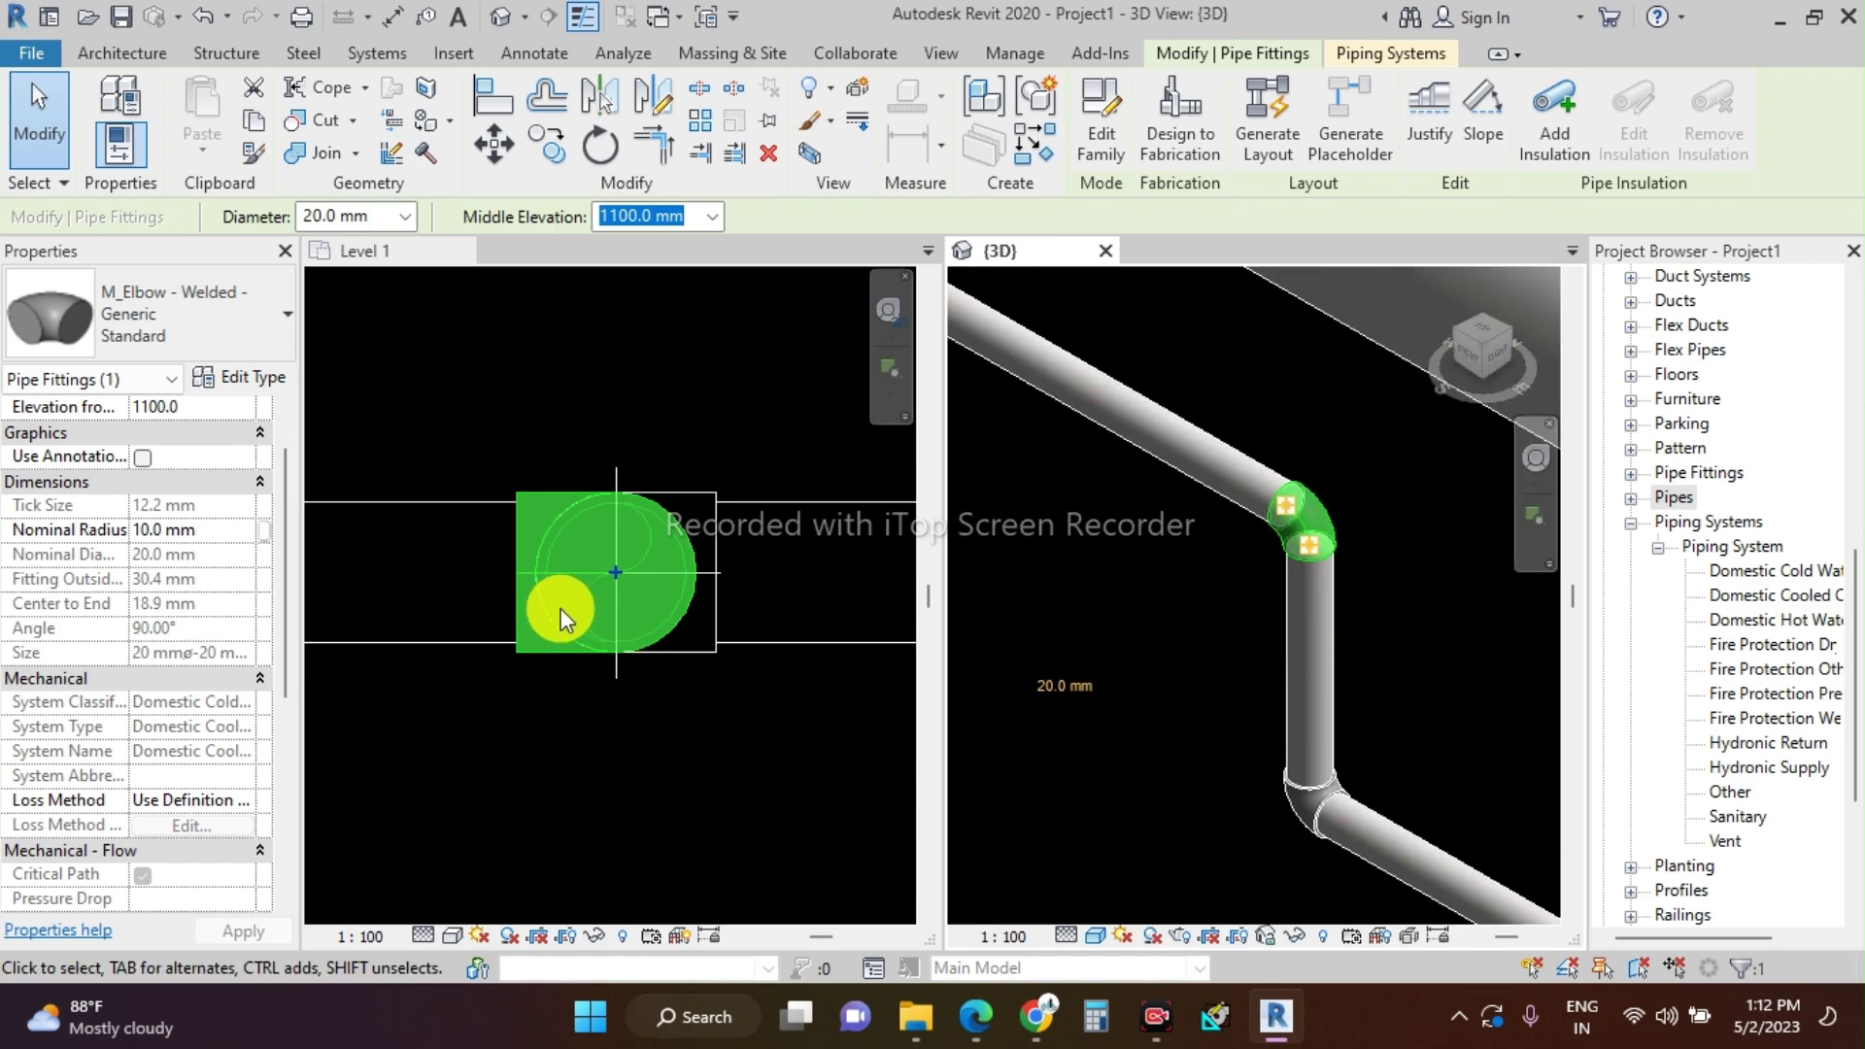
- Select the riser's lower elbow in the plan, locate it in the 3D view, and clear the selection
click(700, 649)
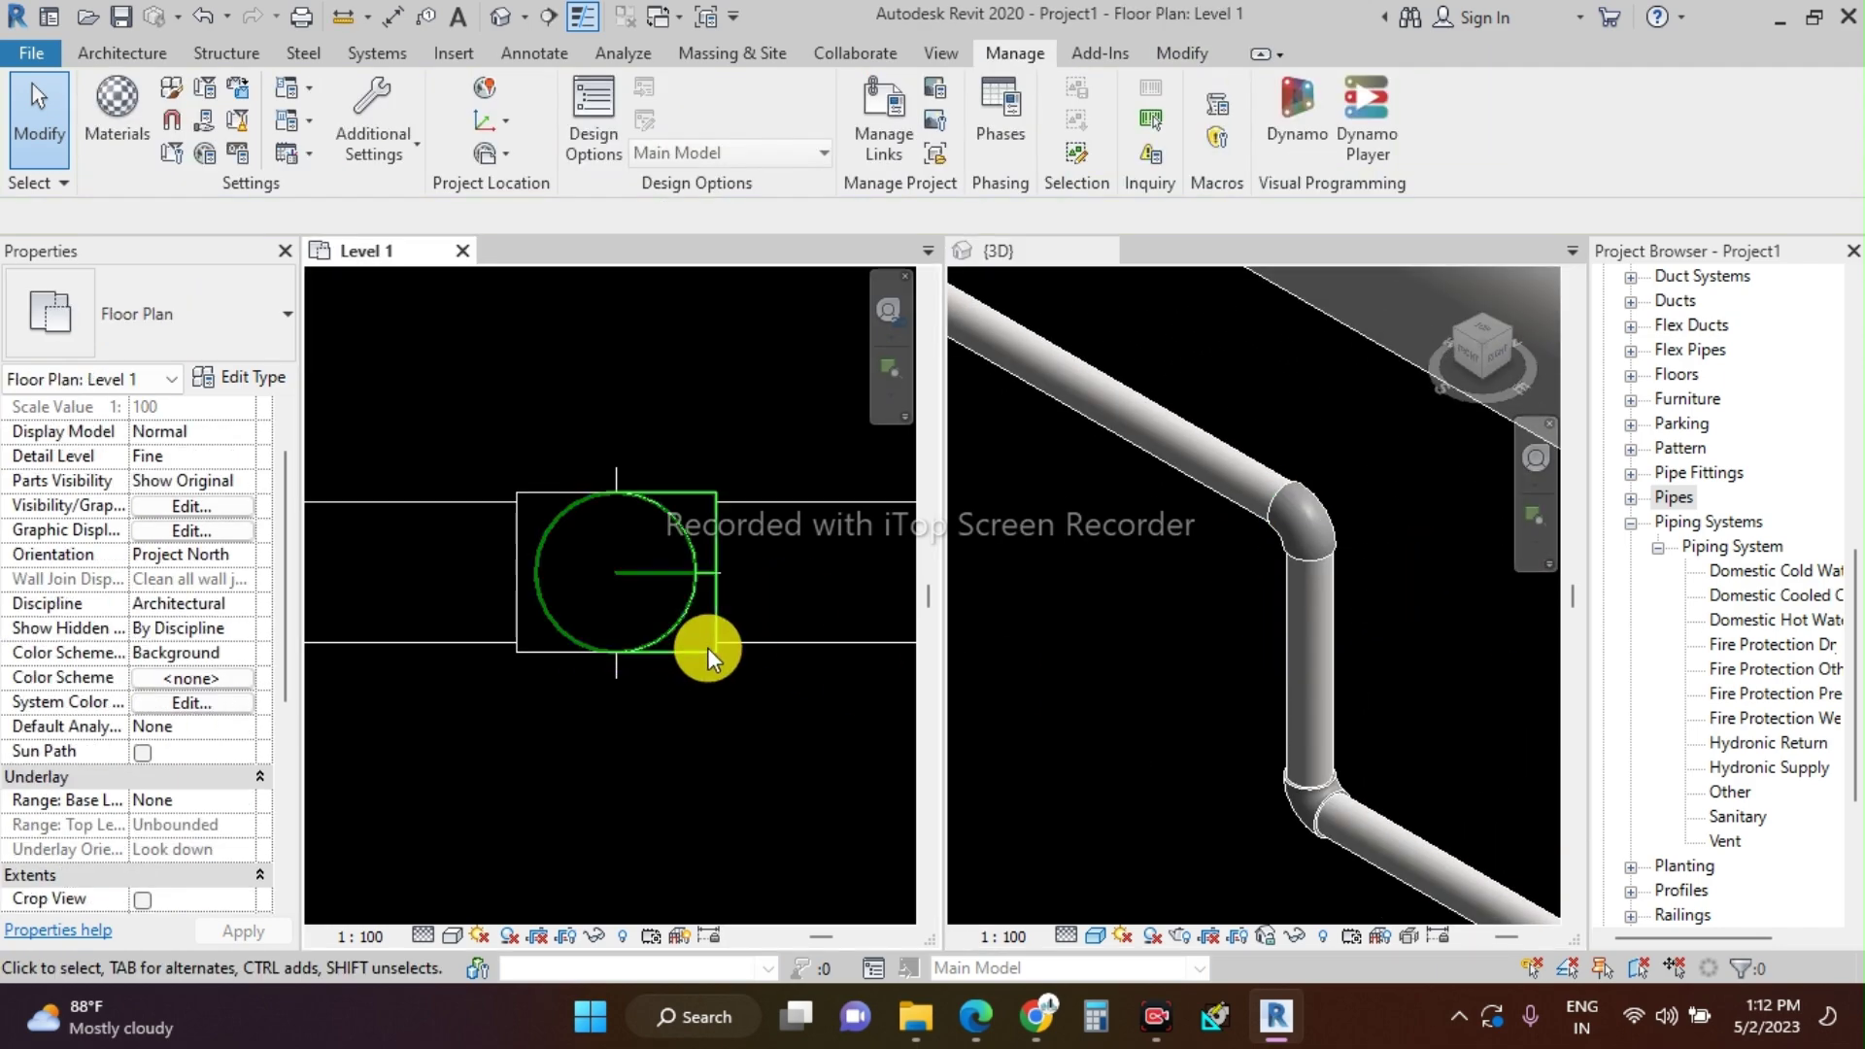
click(707, 648)
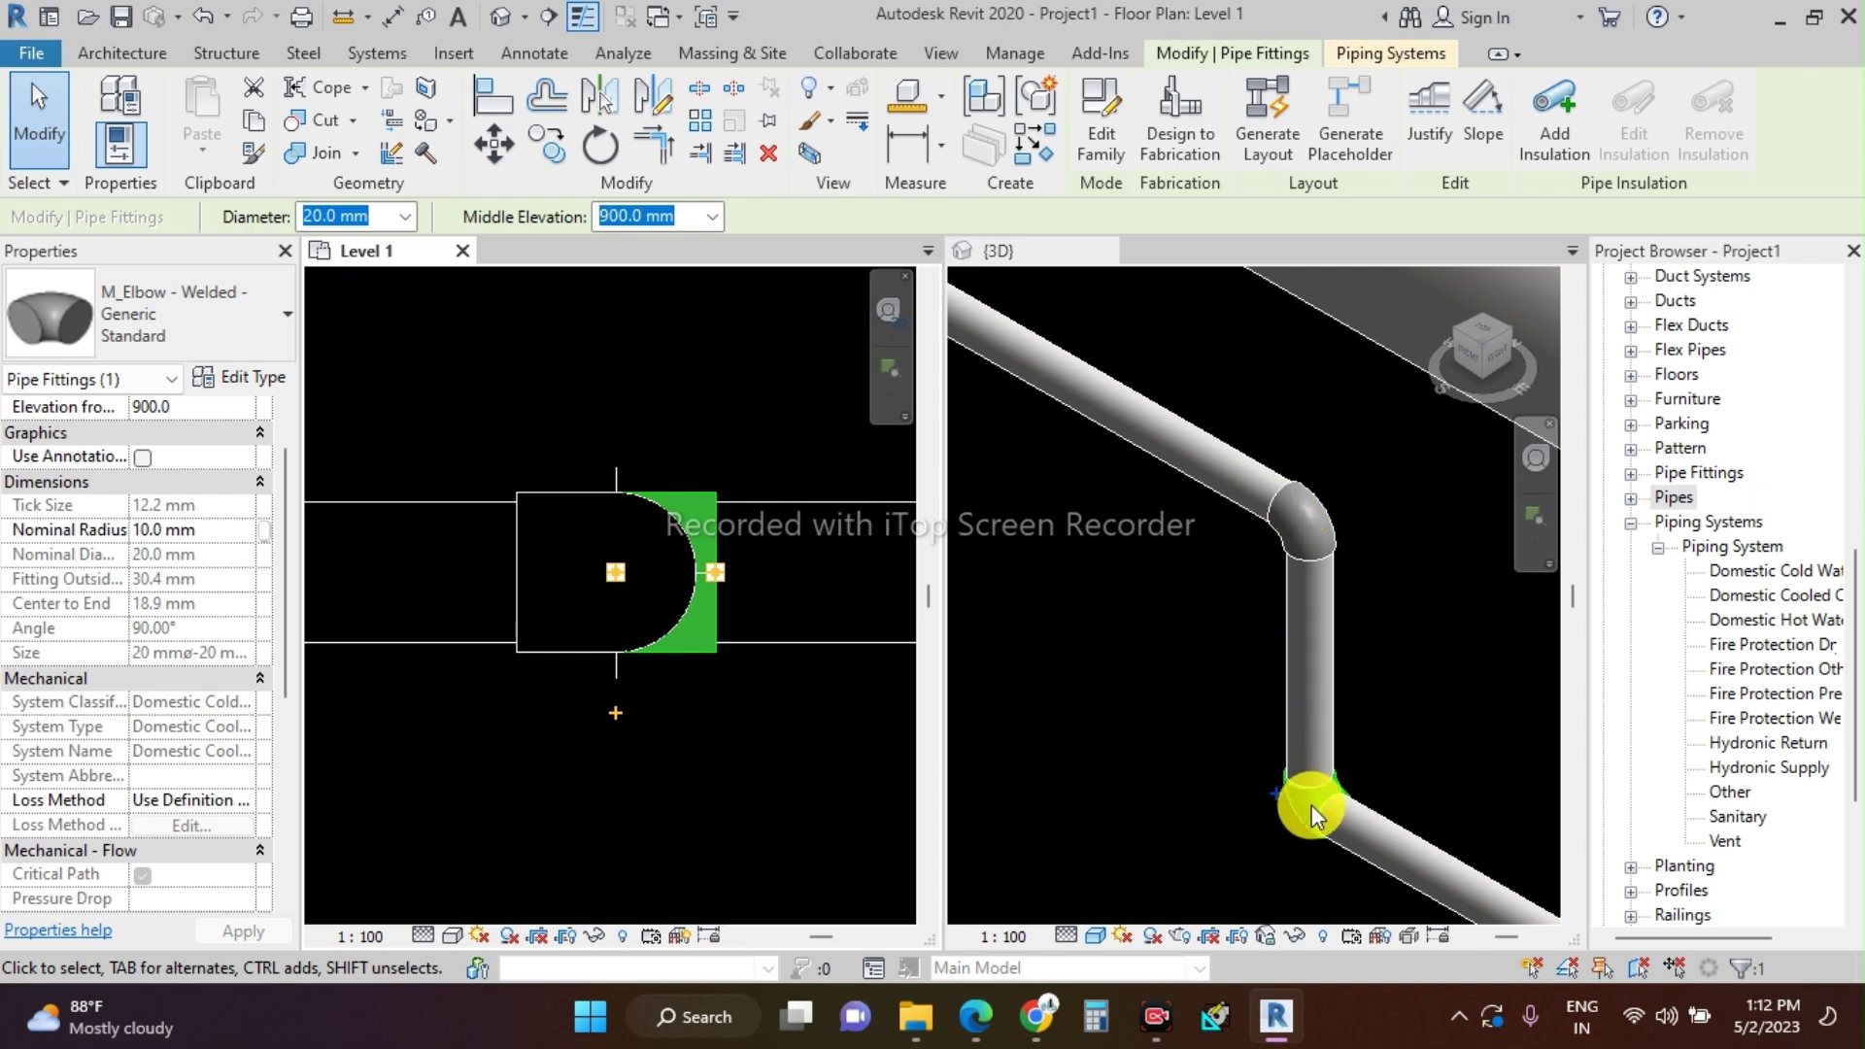
key(Escape)
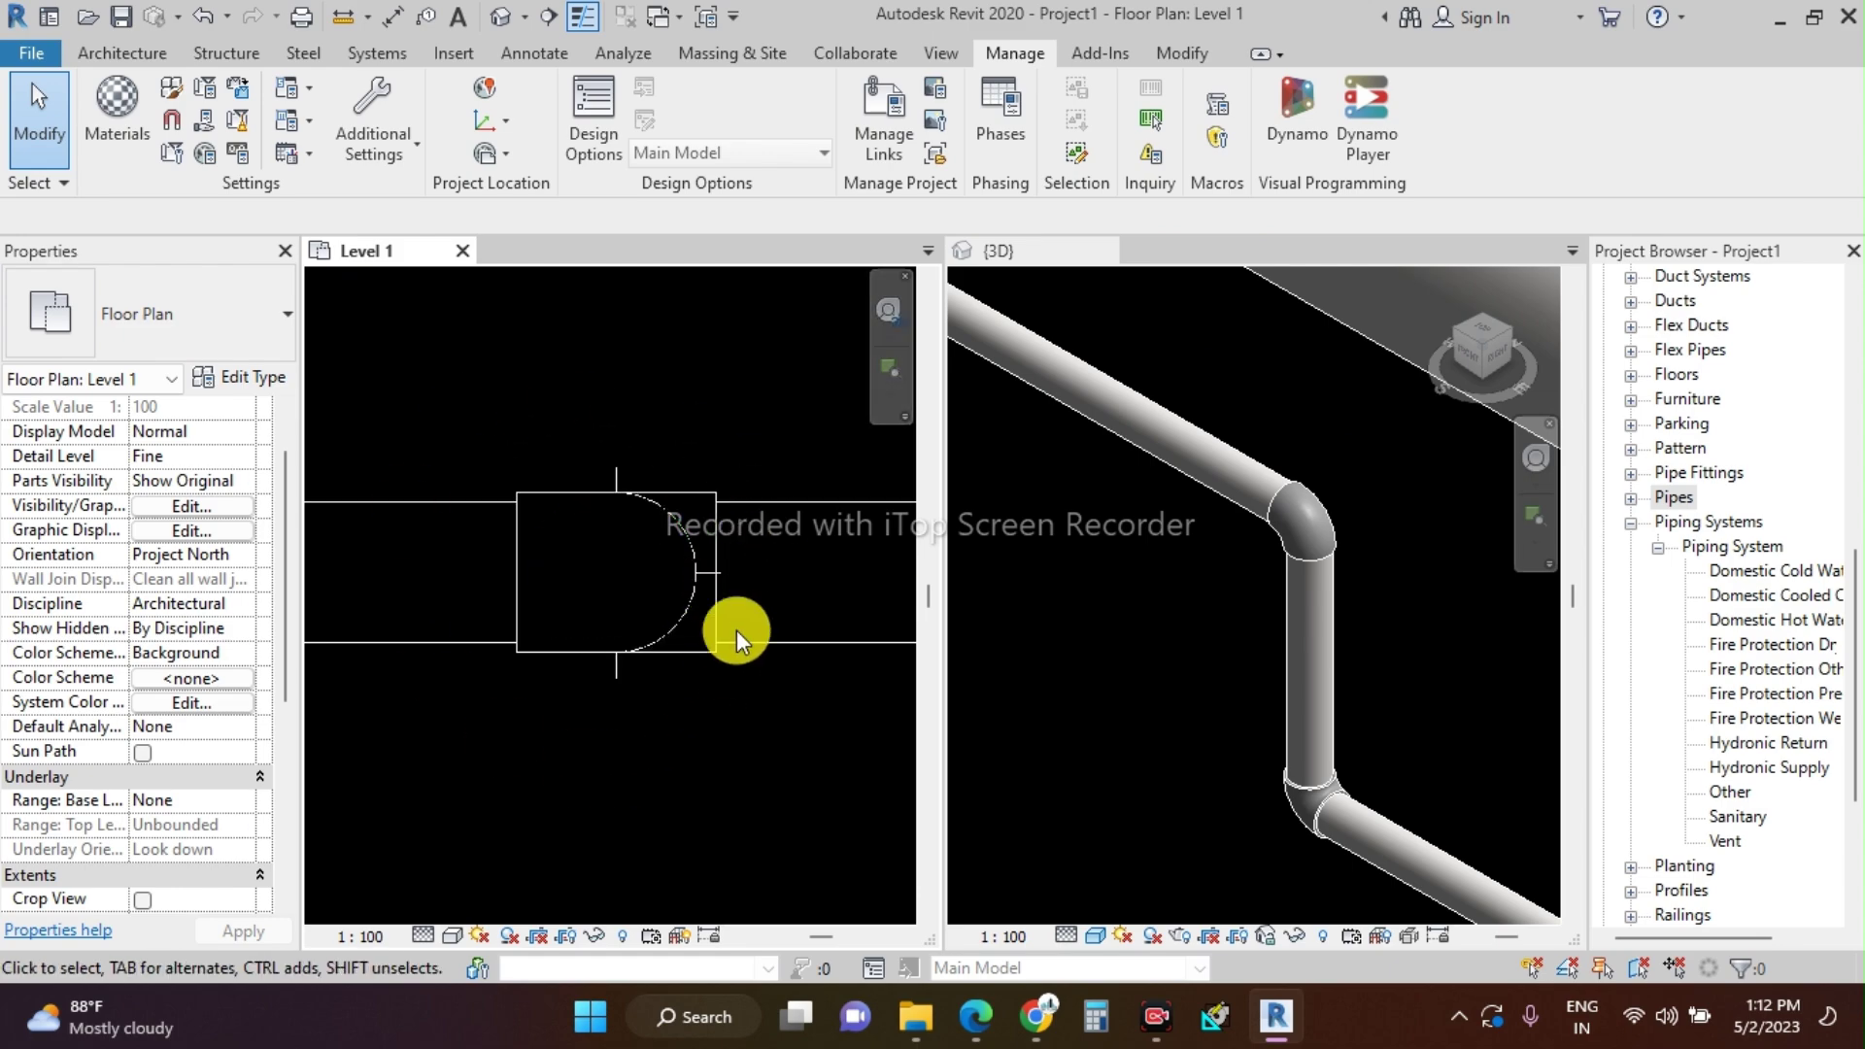
- Examine the two risers and the free end of the 20 mm pipe run in the 3D view
scroll(853, 616, down, 6)
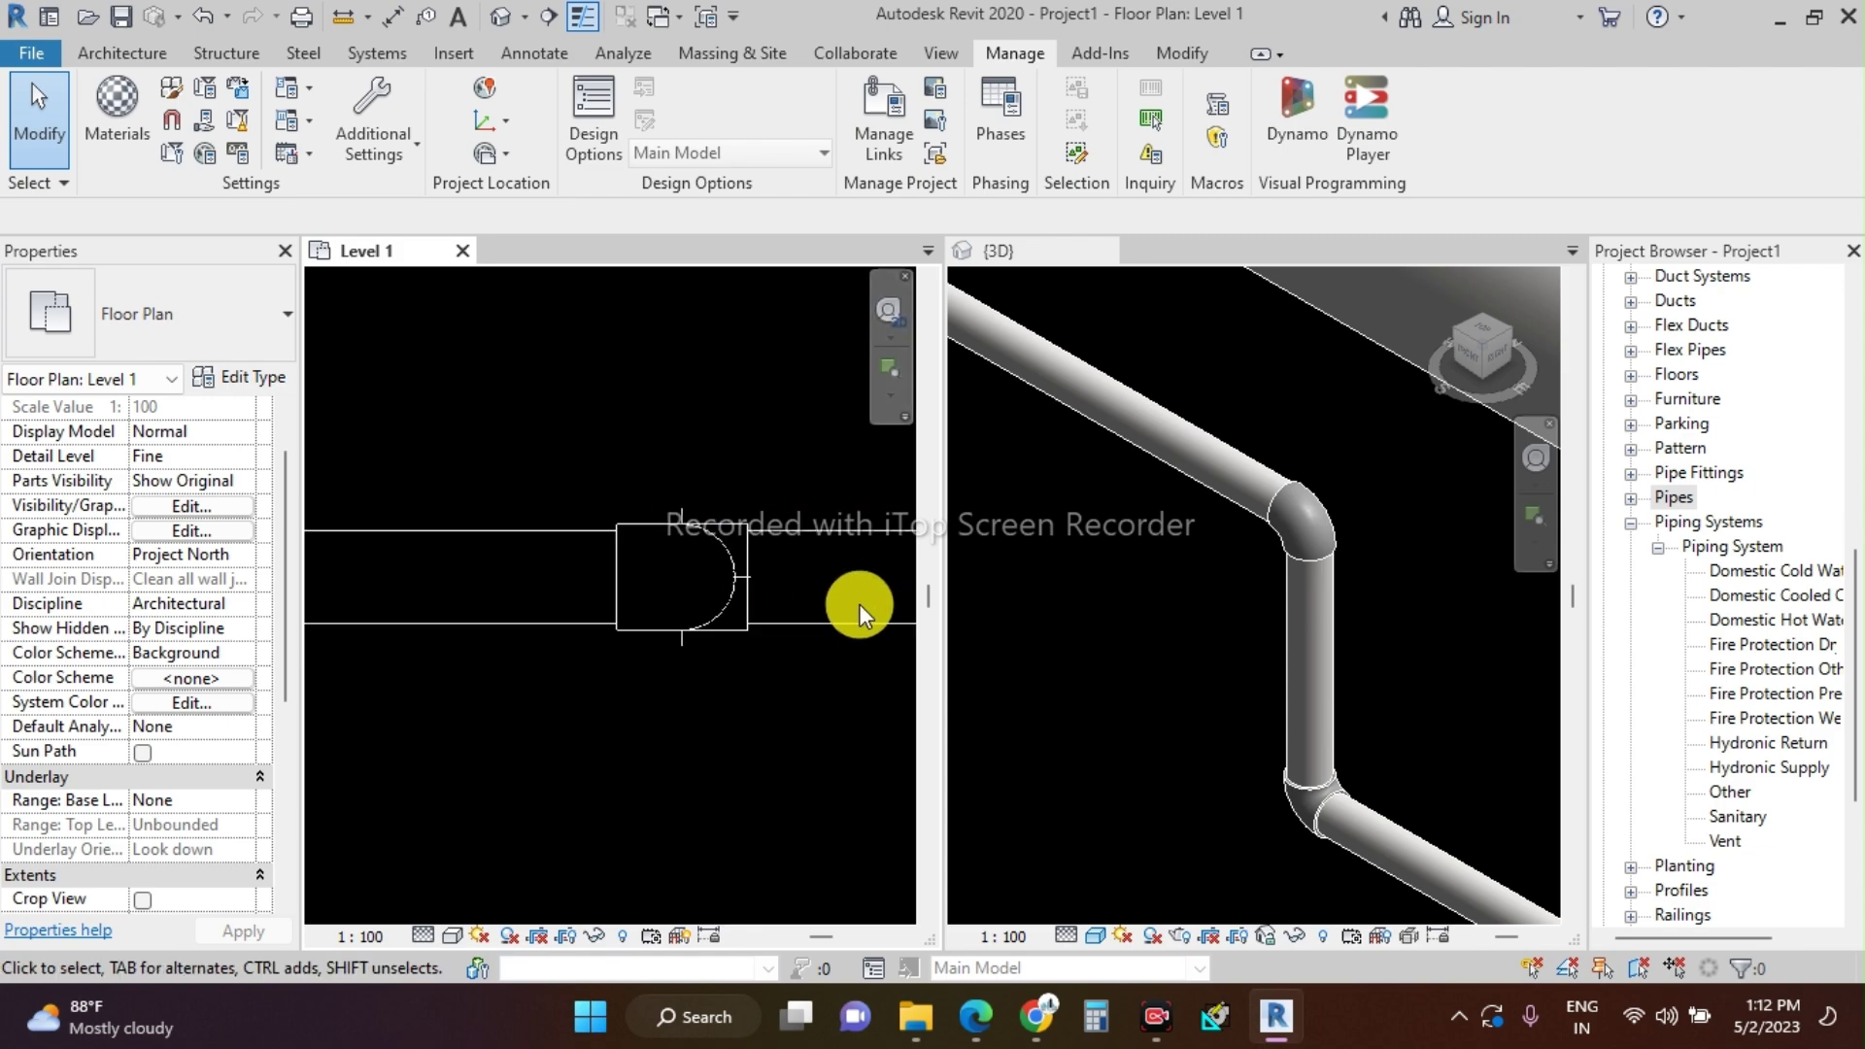
scroll(611, 623, up, 5)
click(1136, 574)
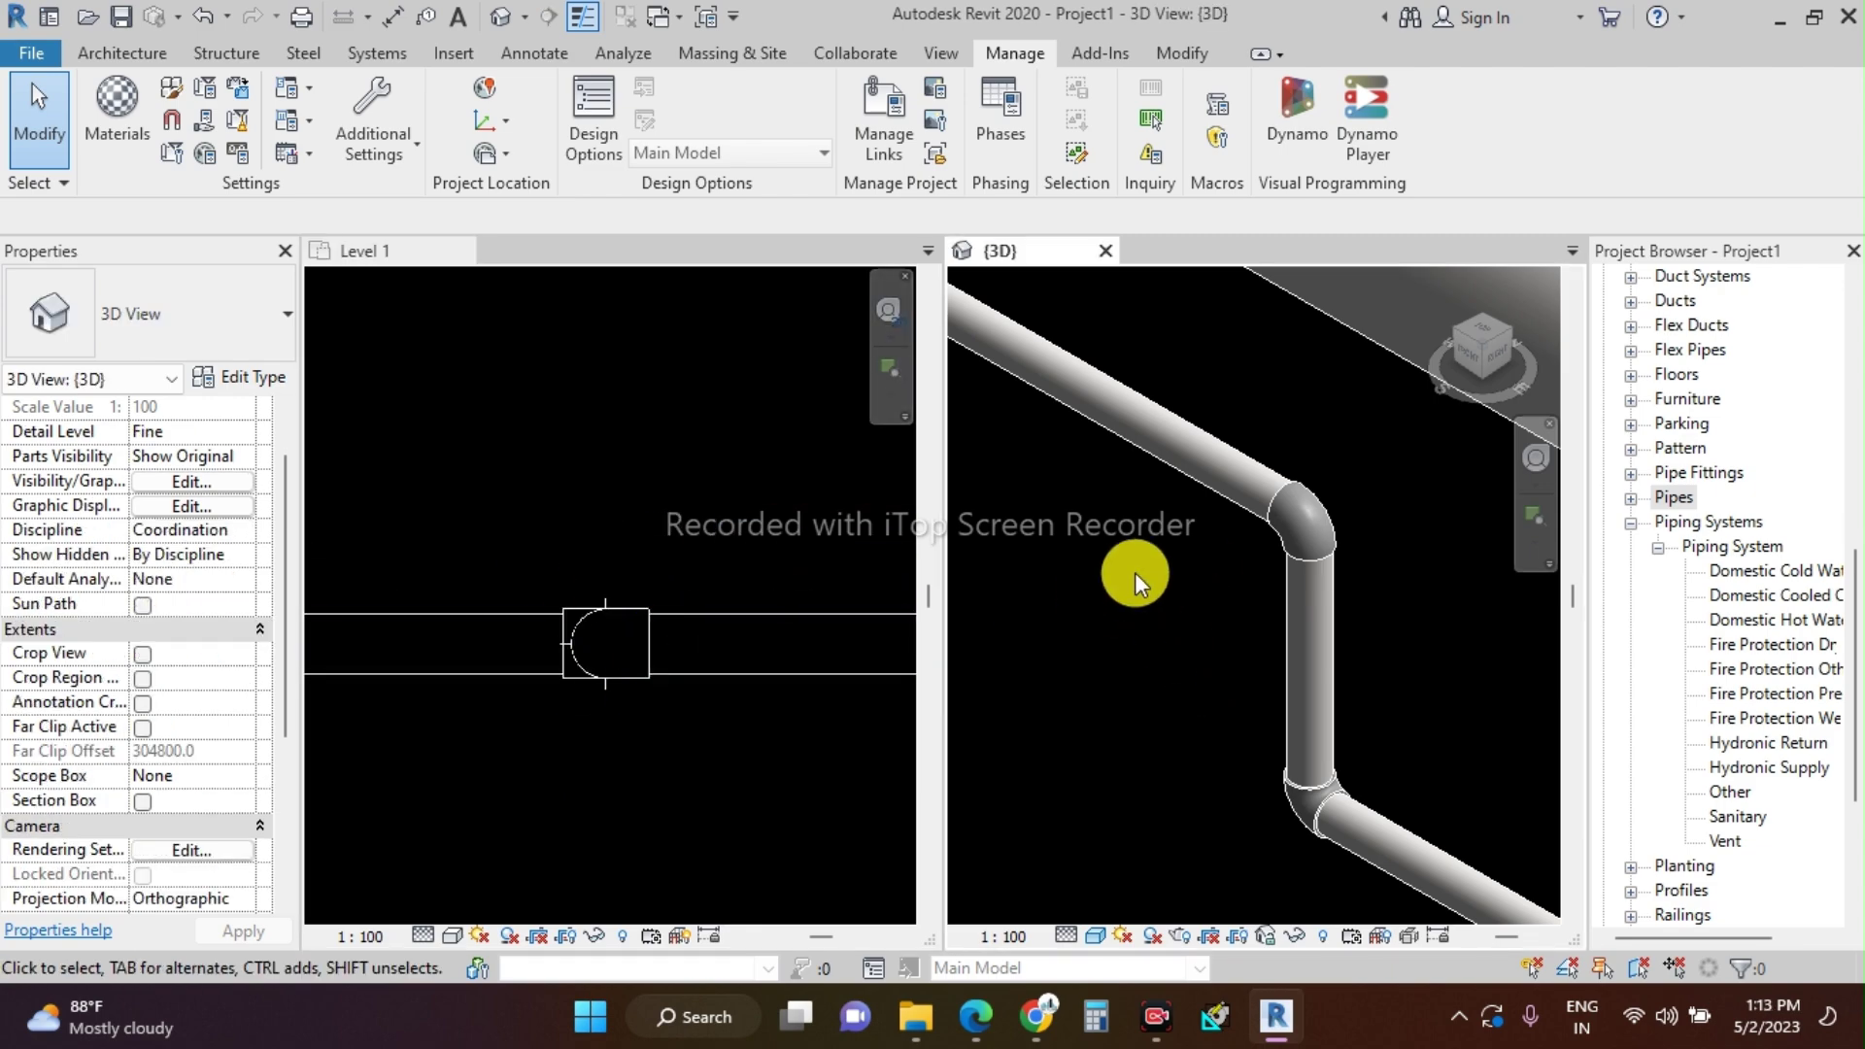
scroll(1136, 573, down, 4)
scroll(1098, 525, up, 3)
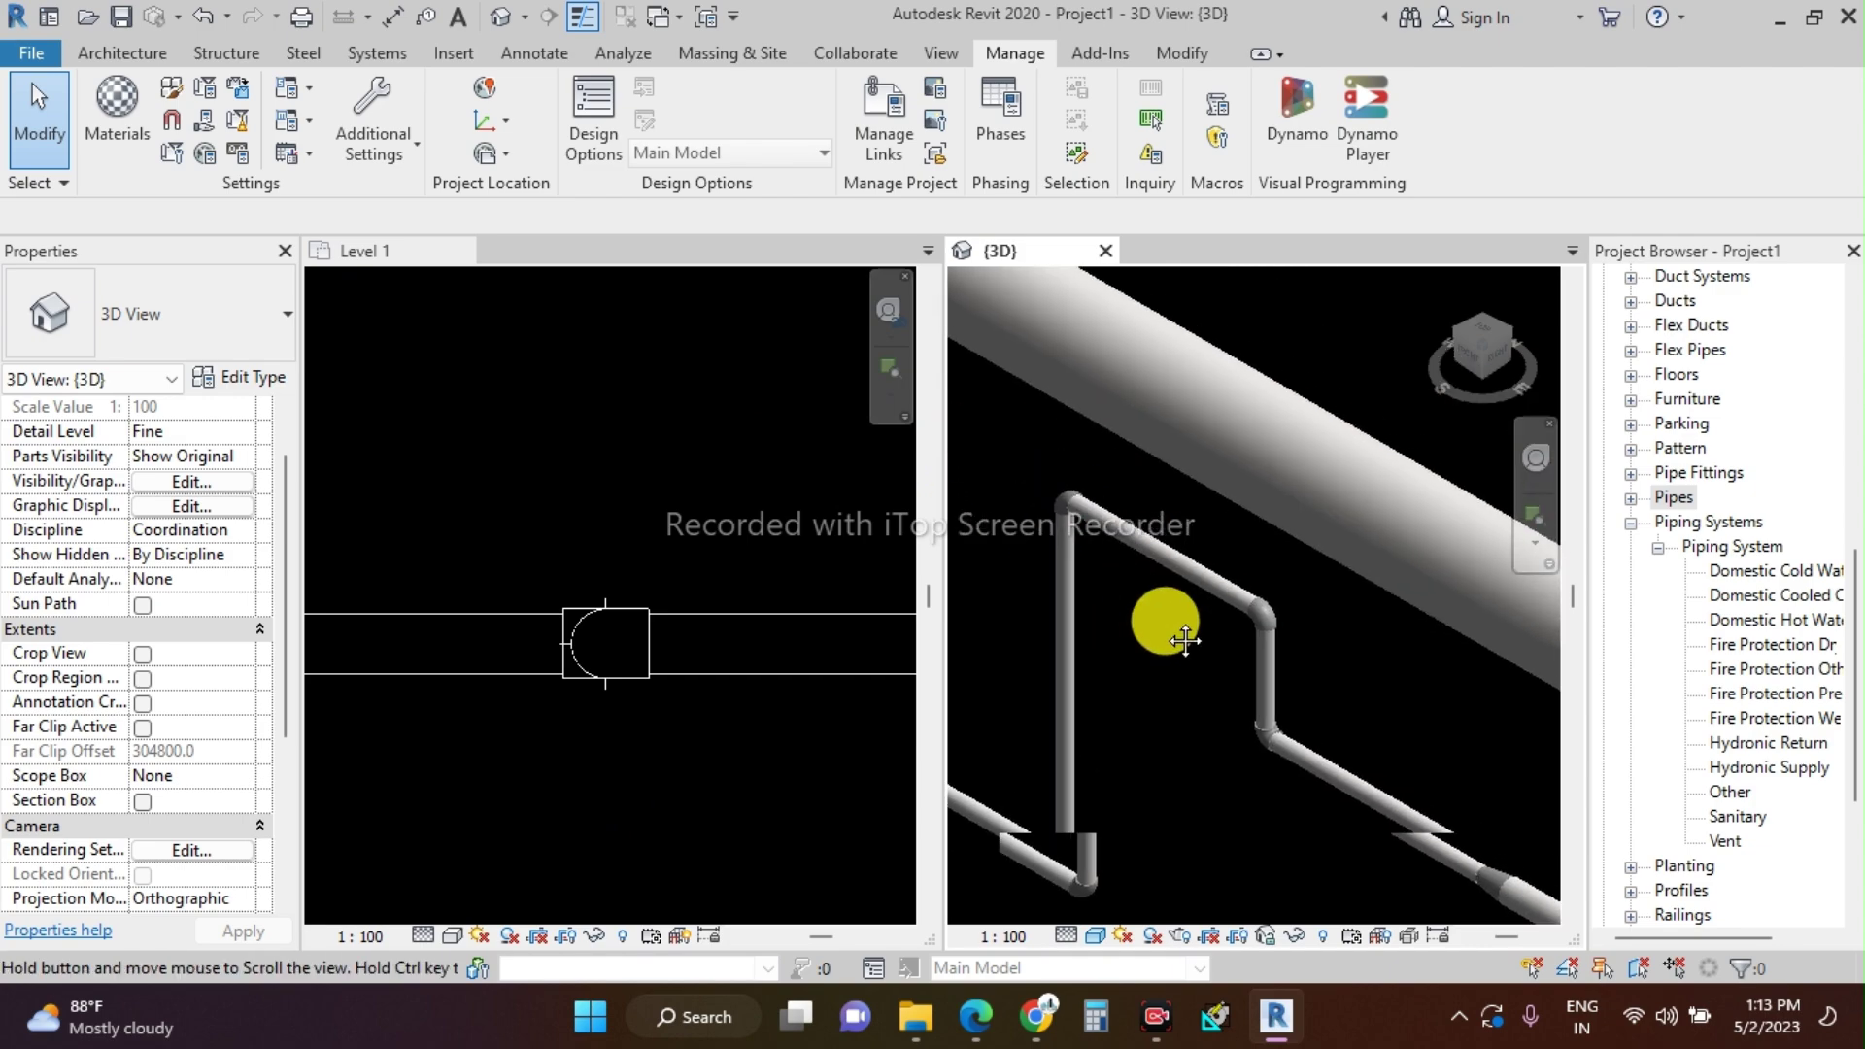
scroll(1279, 749, down, 4)
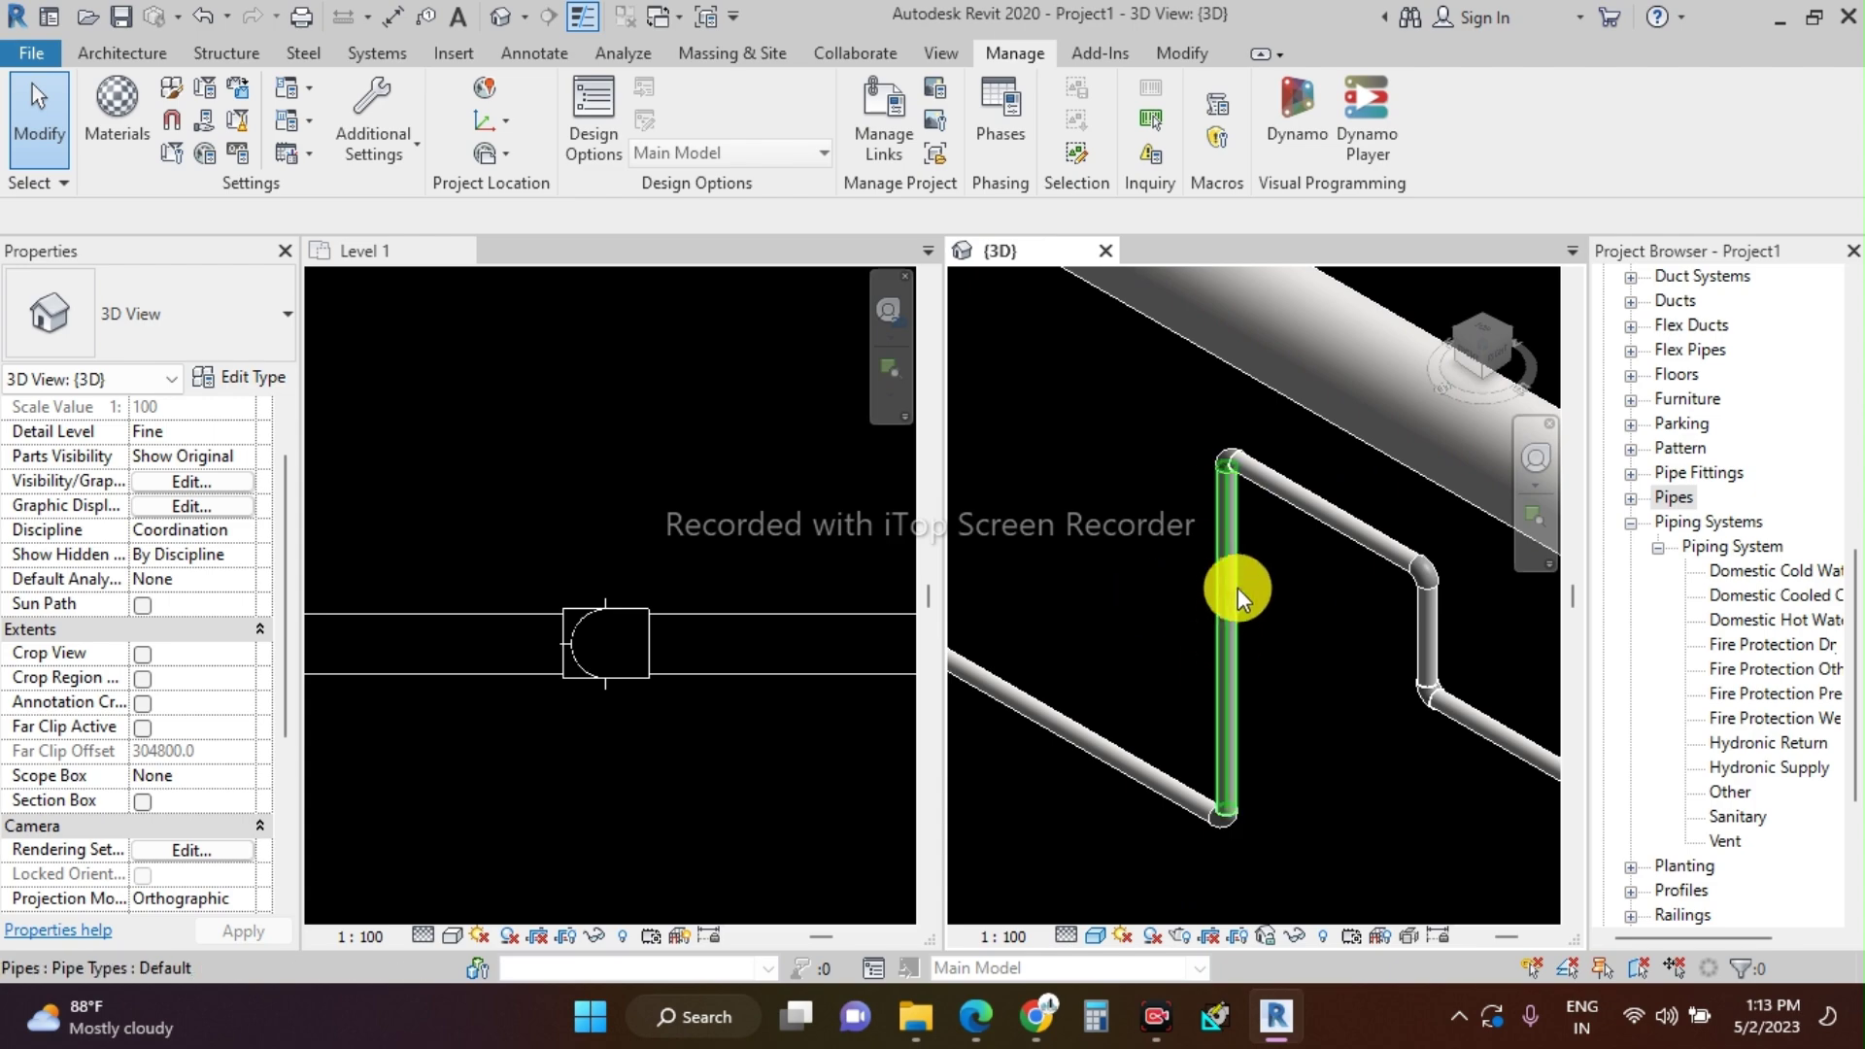
scroll(1331, 652, down, 3)
middle_drag(1147, 568, 1179, 709)
- In the Level 1 plan, start a 20 mm pipe at the run's free end and extend it left at 500 mm middle elevation
click(641, 703)
scroll(584, 718, up, 3)
scroll(671, 748, up, 2)
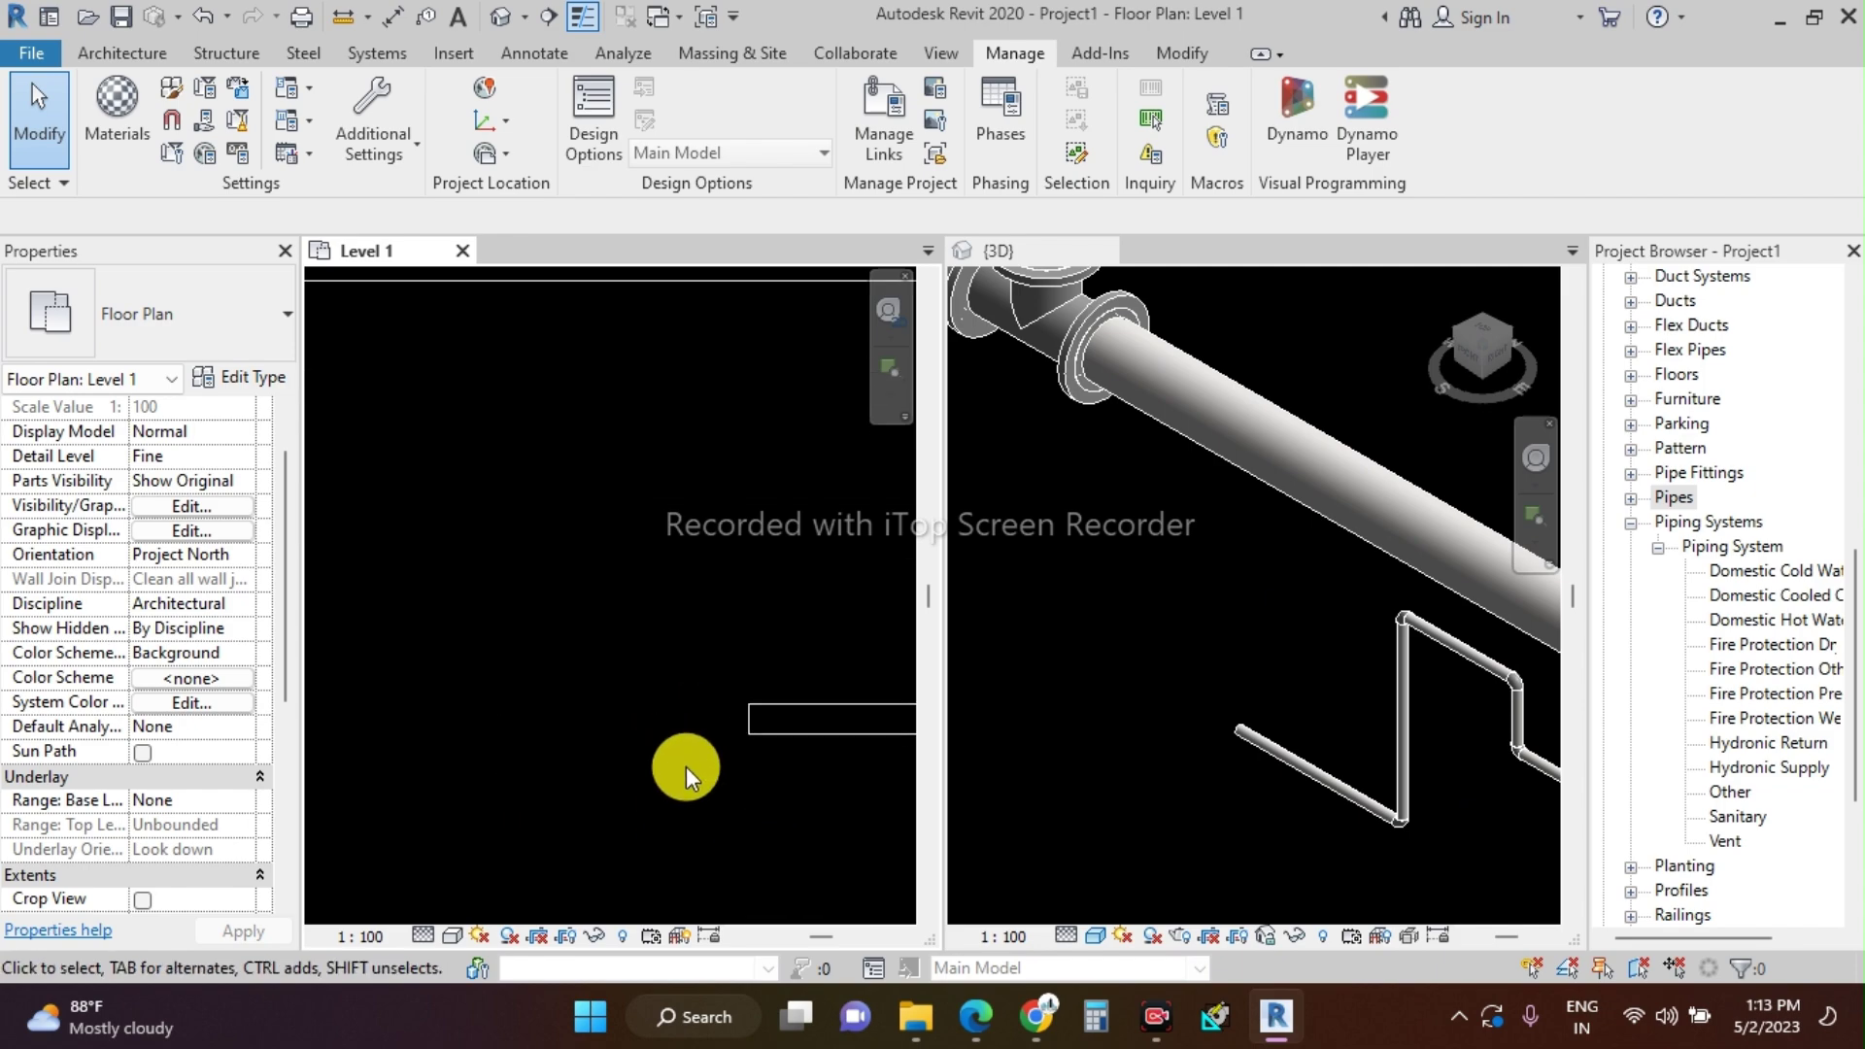
key(p)
key(i)
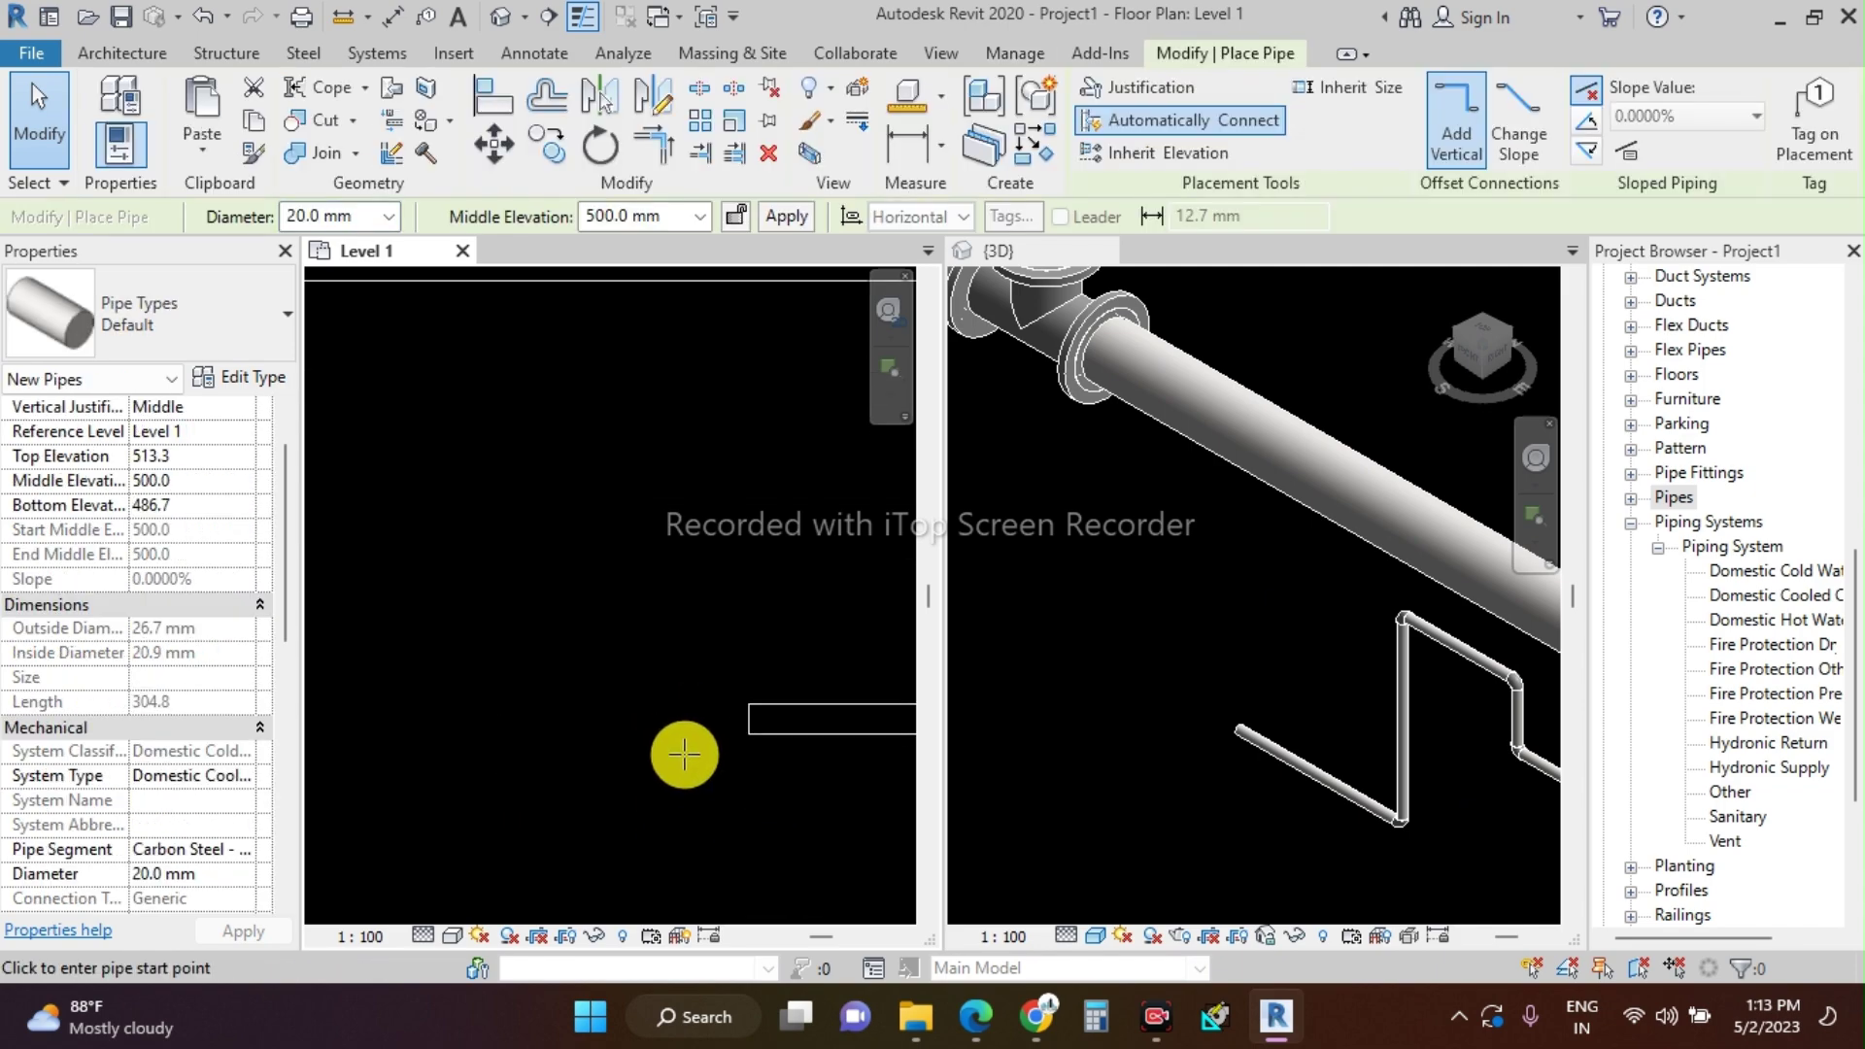
click(748, 721)
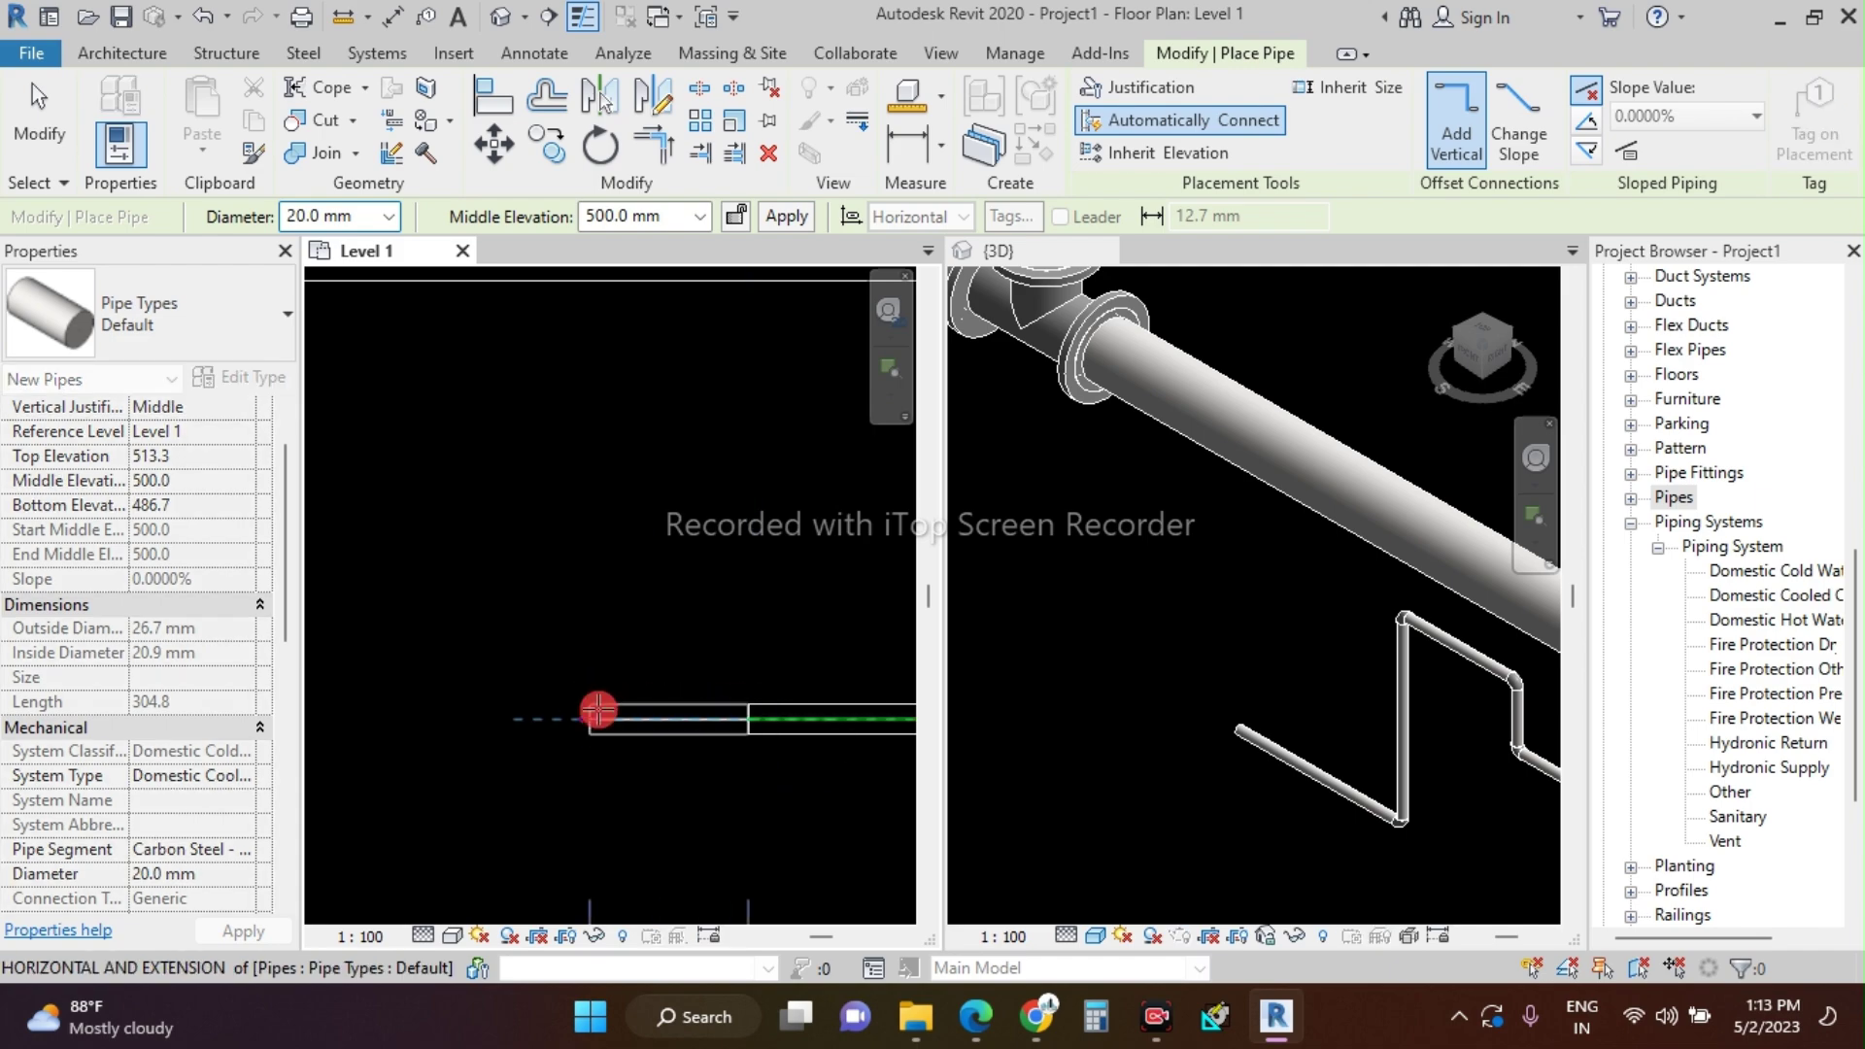
click(599, 709)
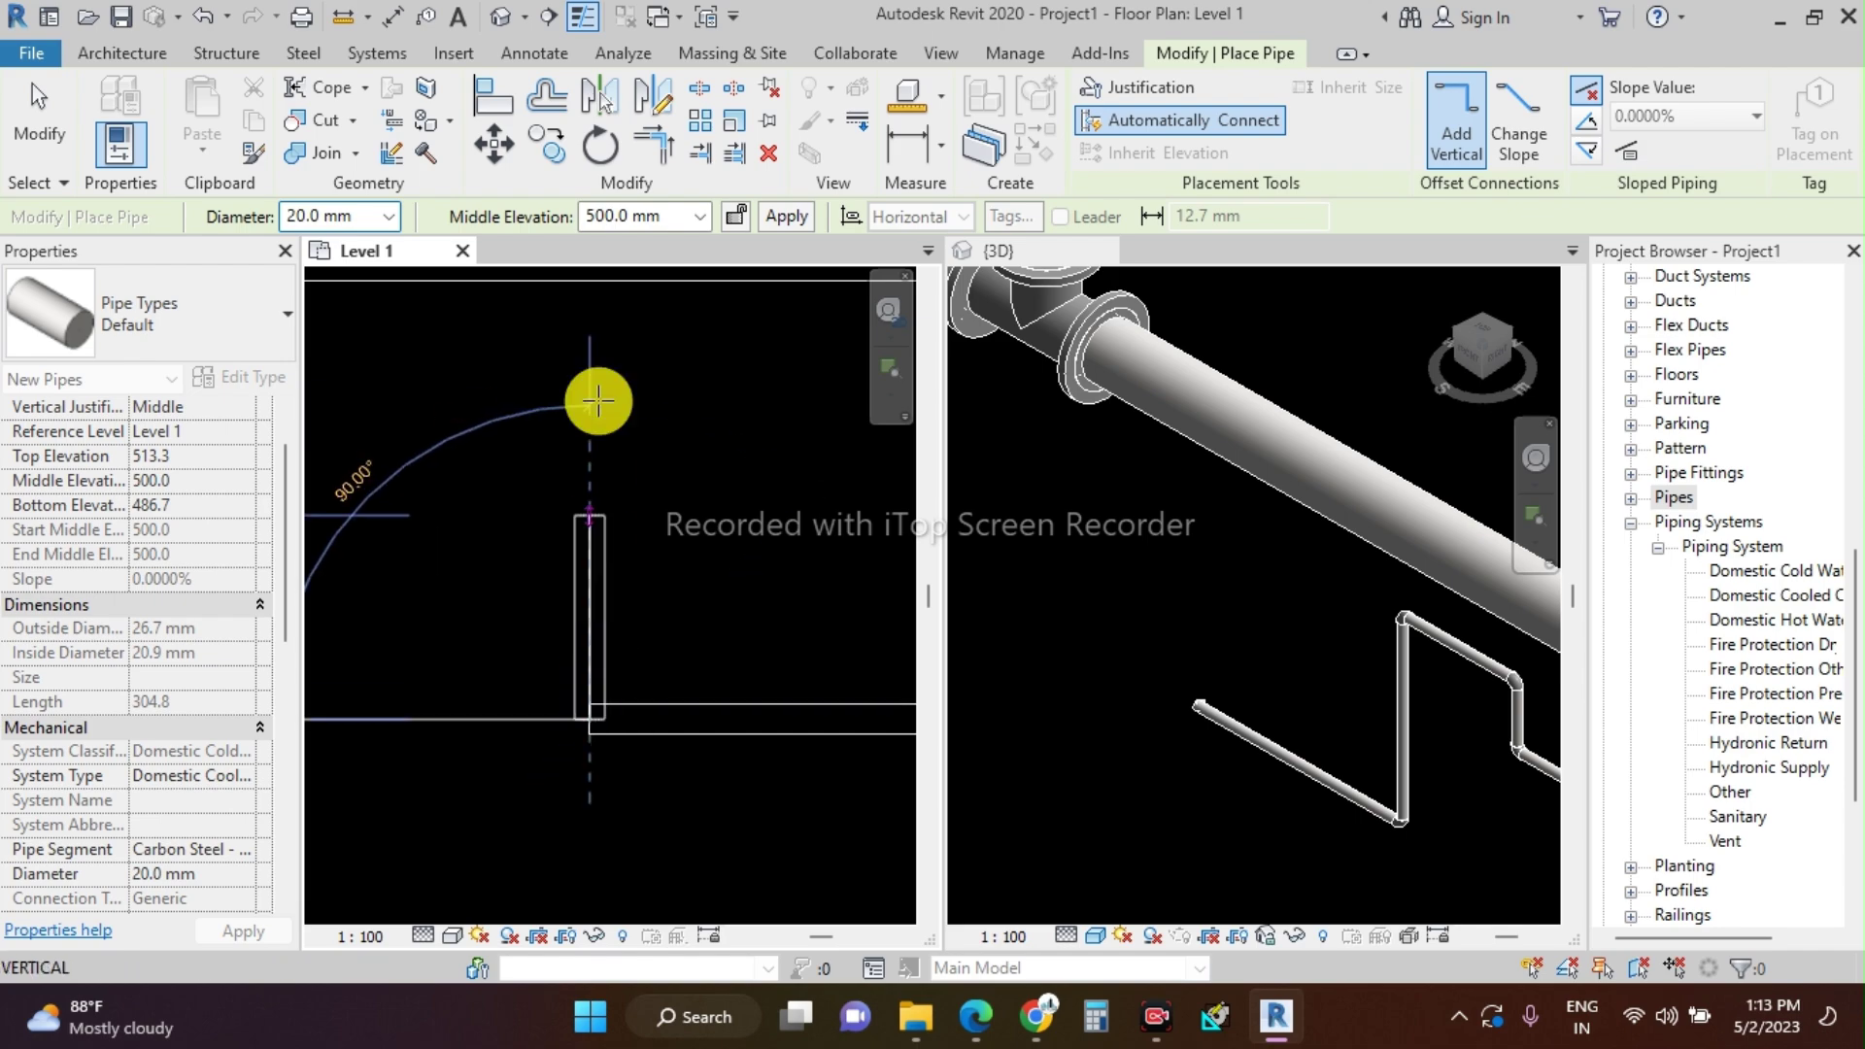
- Set the middle elevation to 800 mm and continue the 20 mm pipe horizontally to the left
click(666, 217)
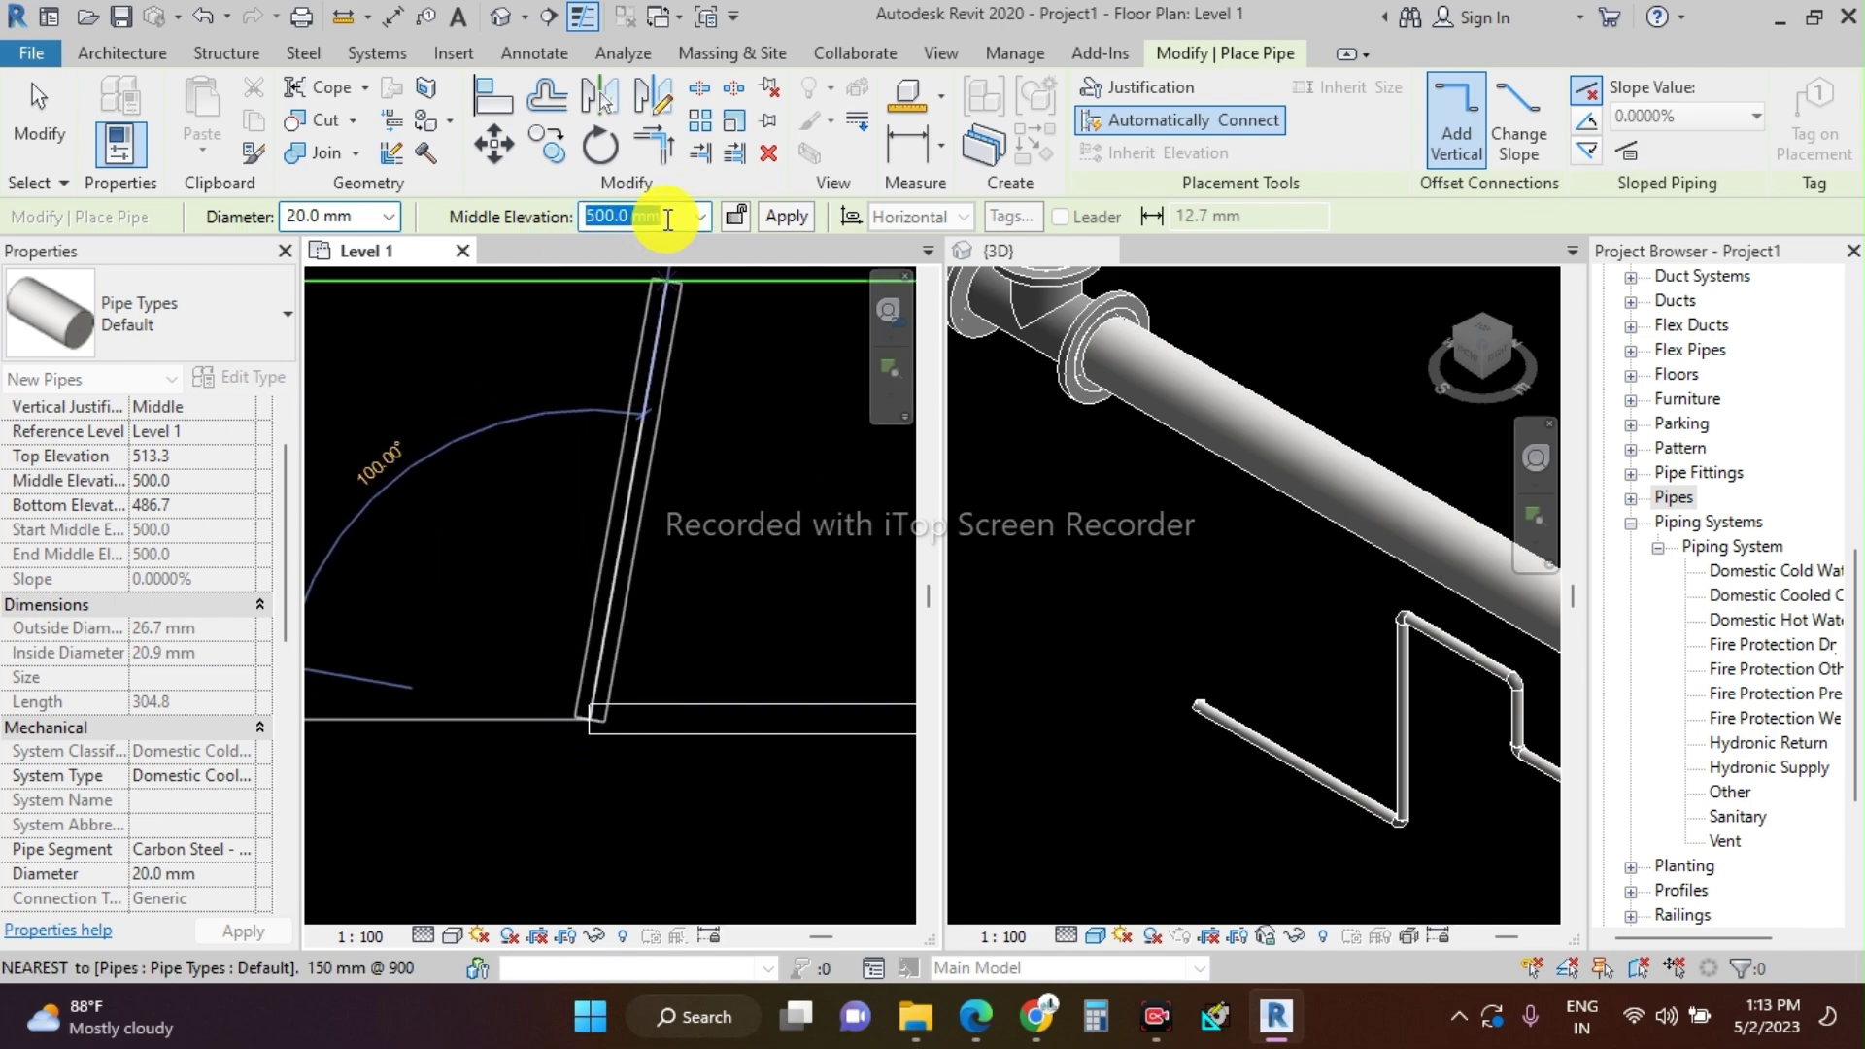
text(800)
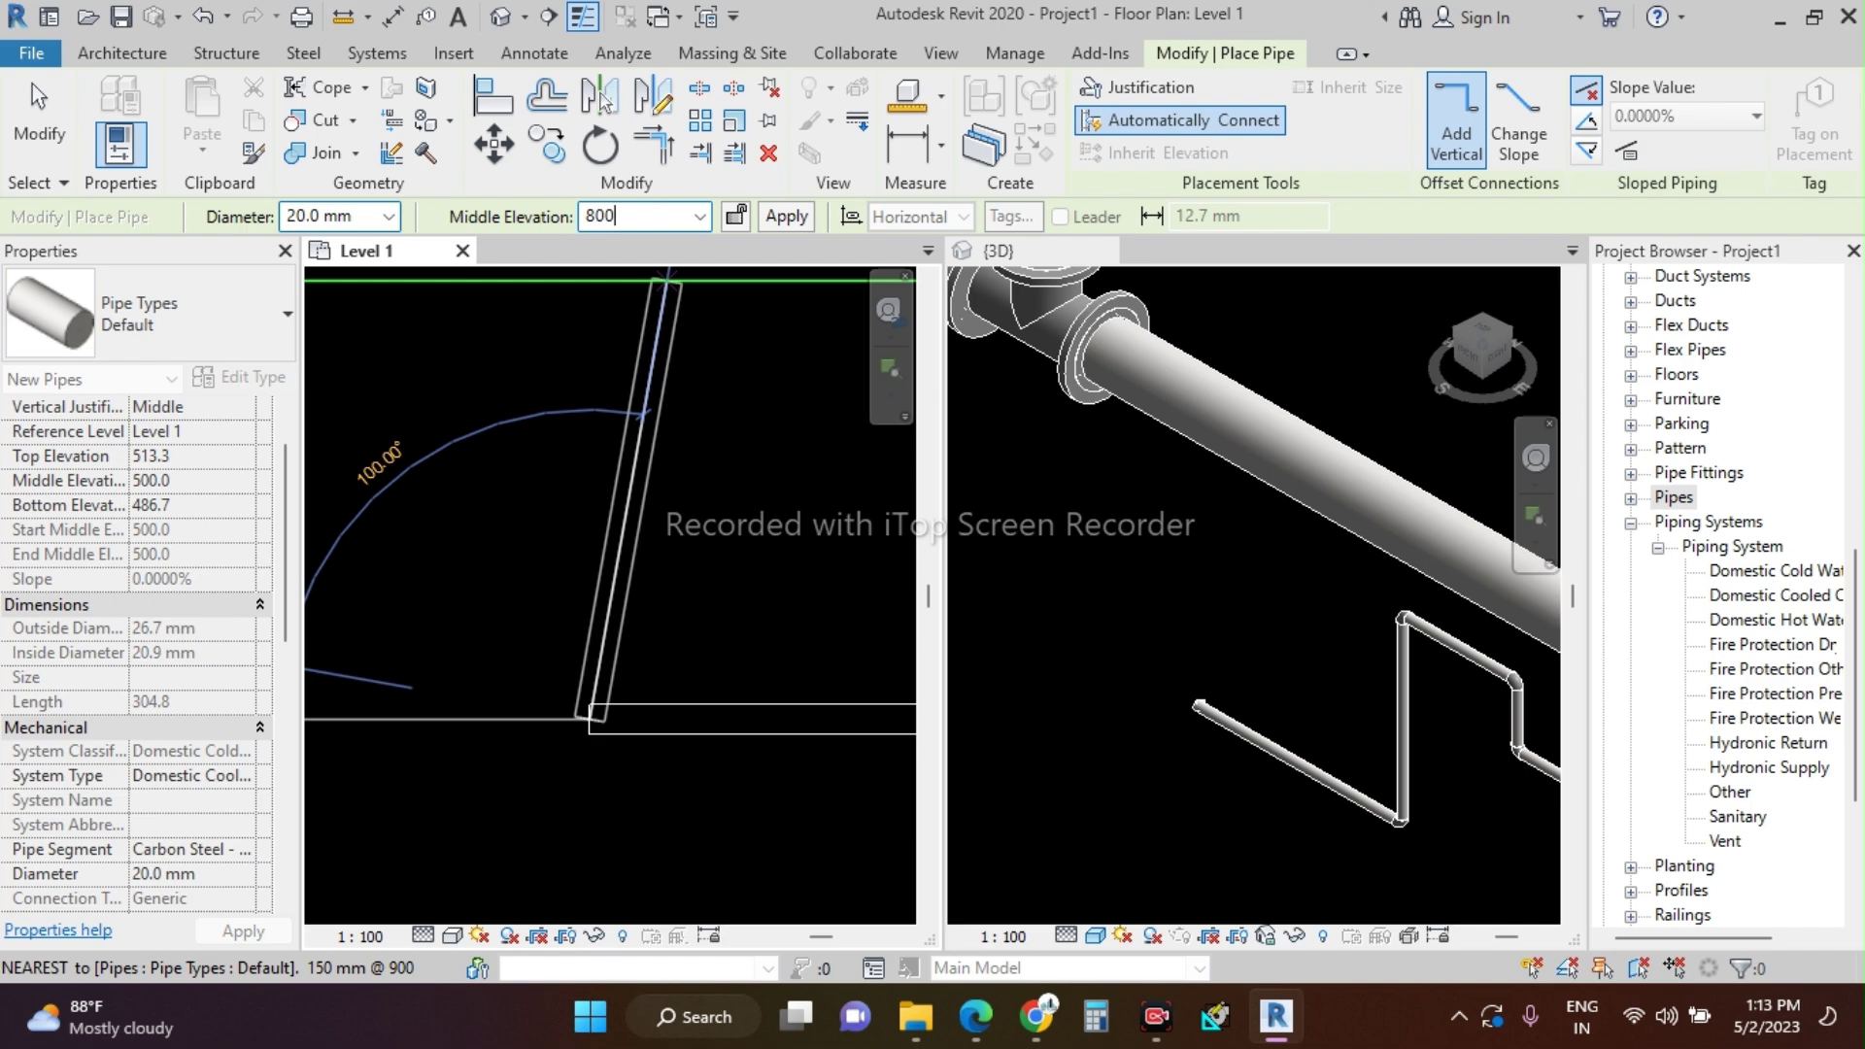
key(Return)
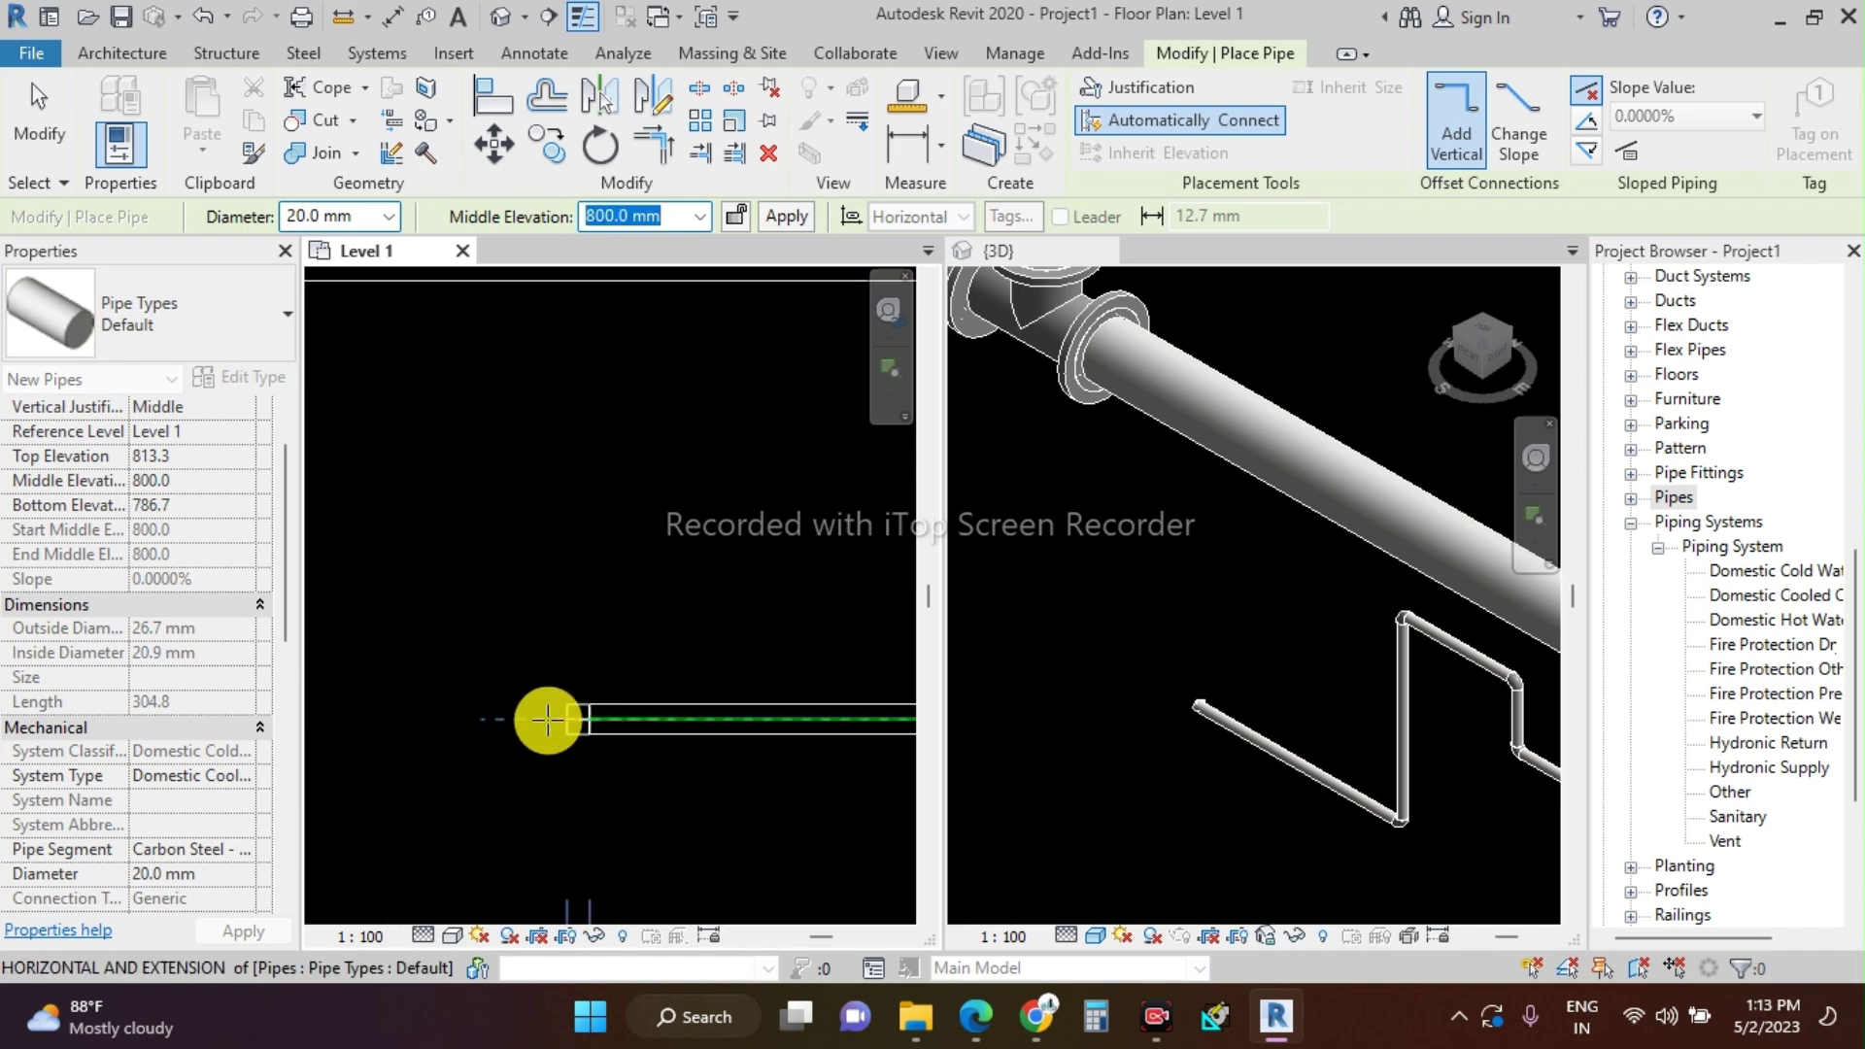
click(387, 719)
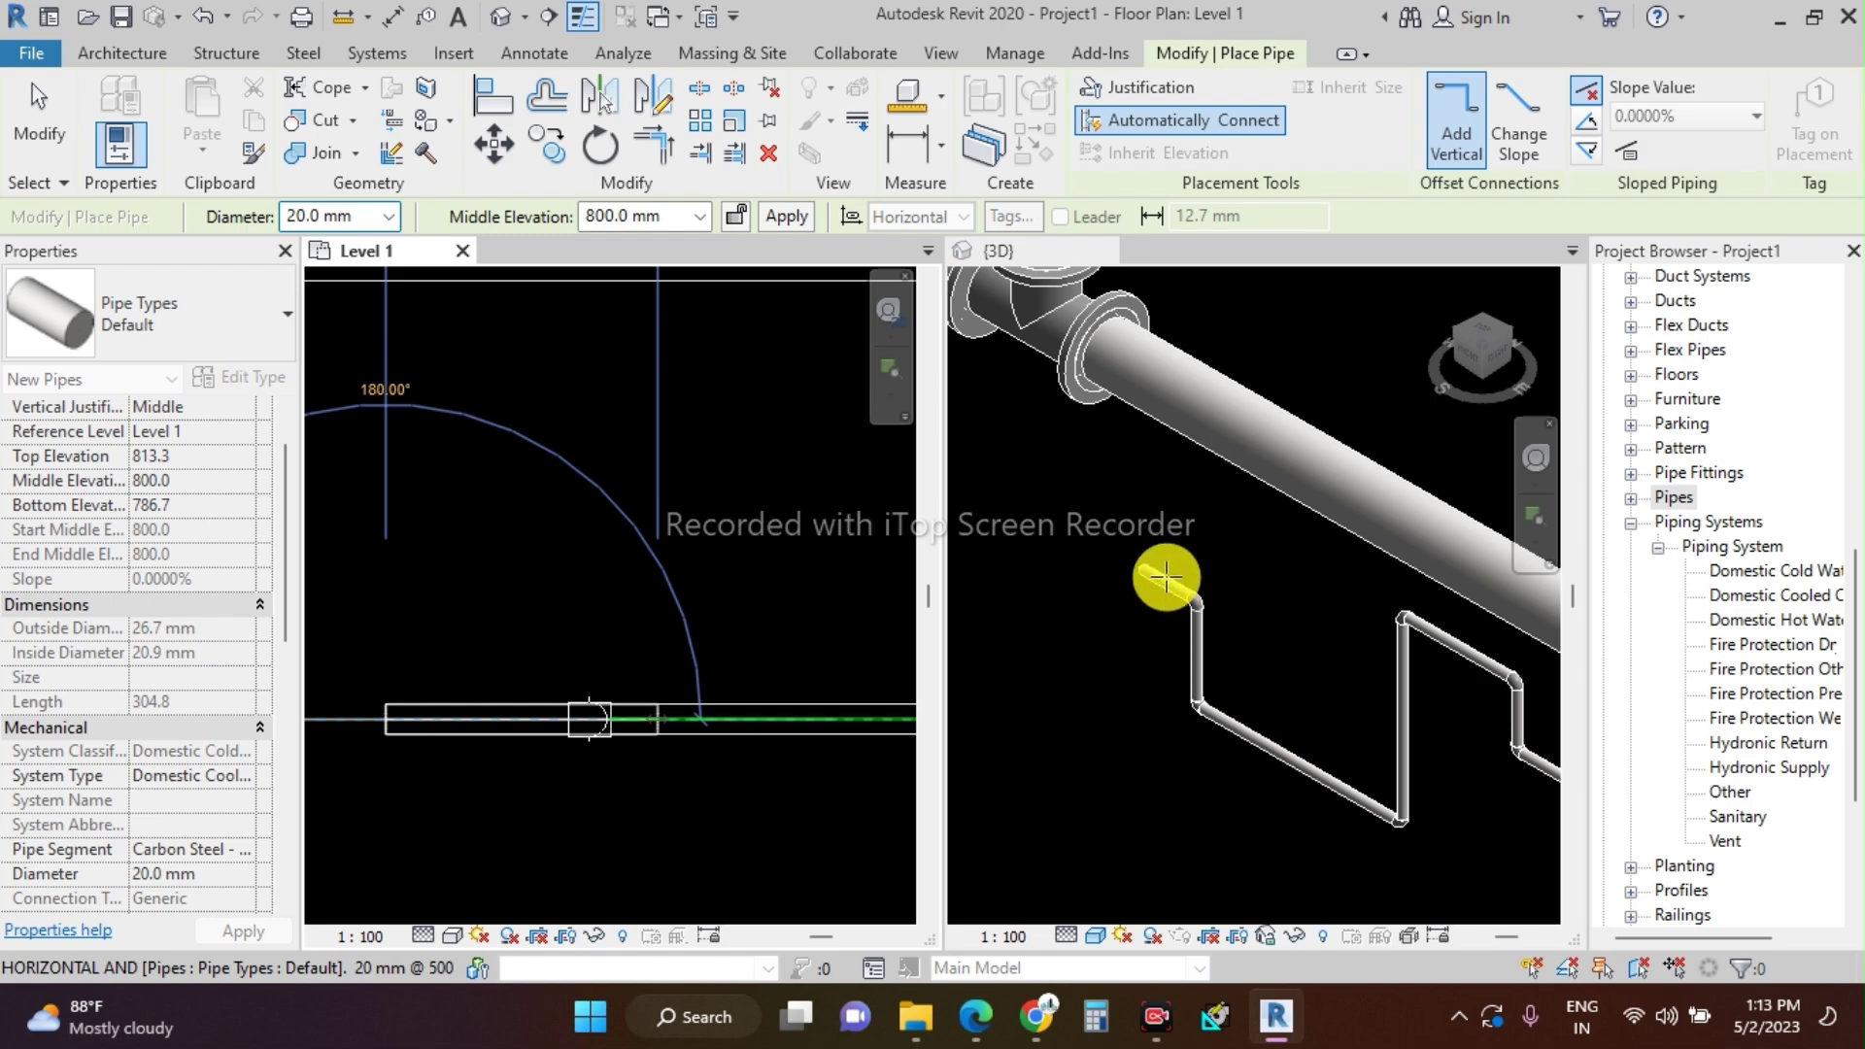
- Set the middle elevation to 600 mm and extend the 20 mm pipe a short way further left
shift+middle_drag(1233, 897, 792, 729)
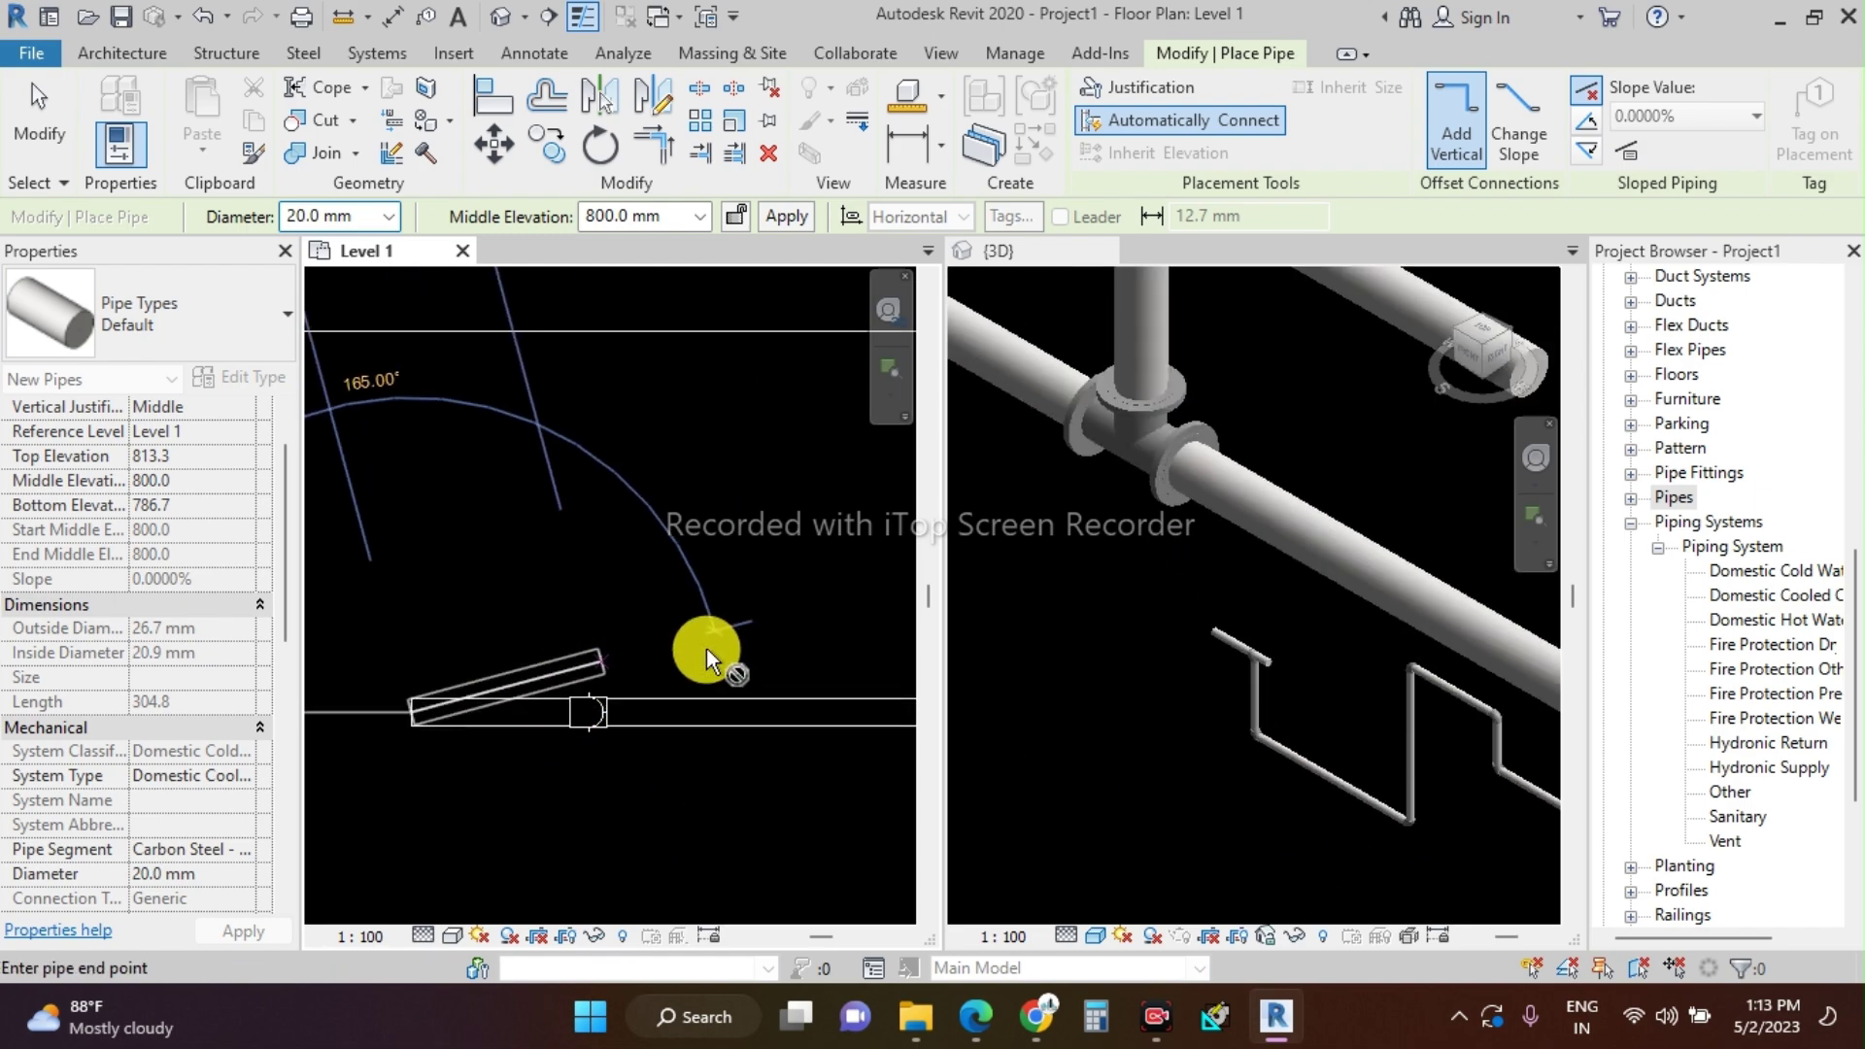
scroll(649, 661, down, 3)
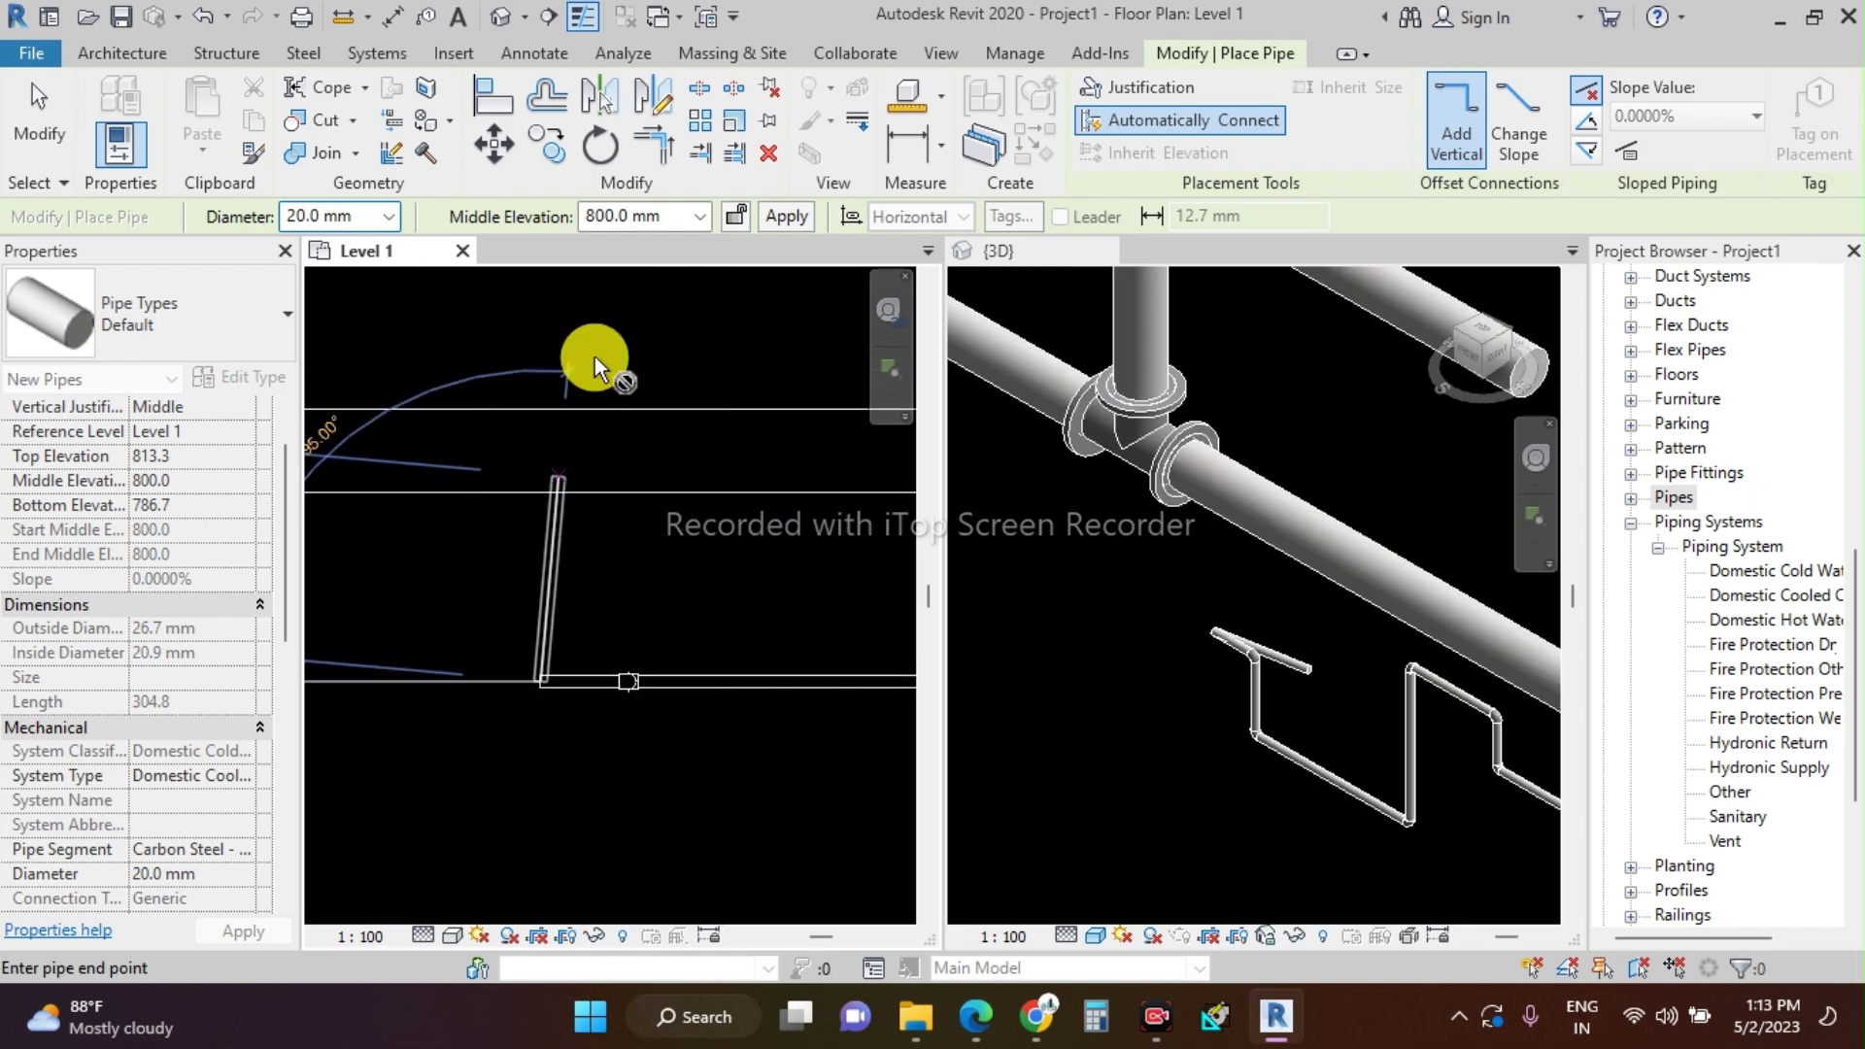
click(673, 217)
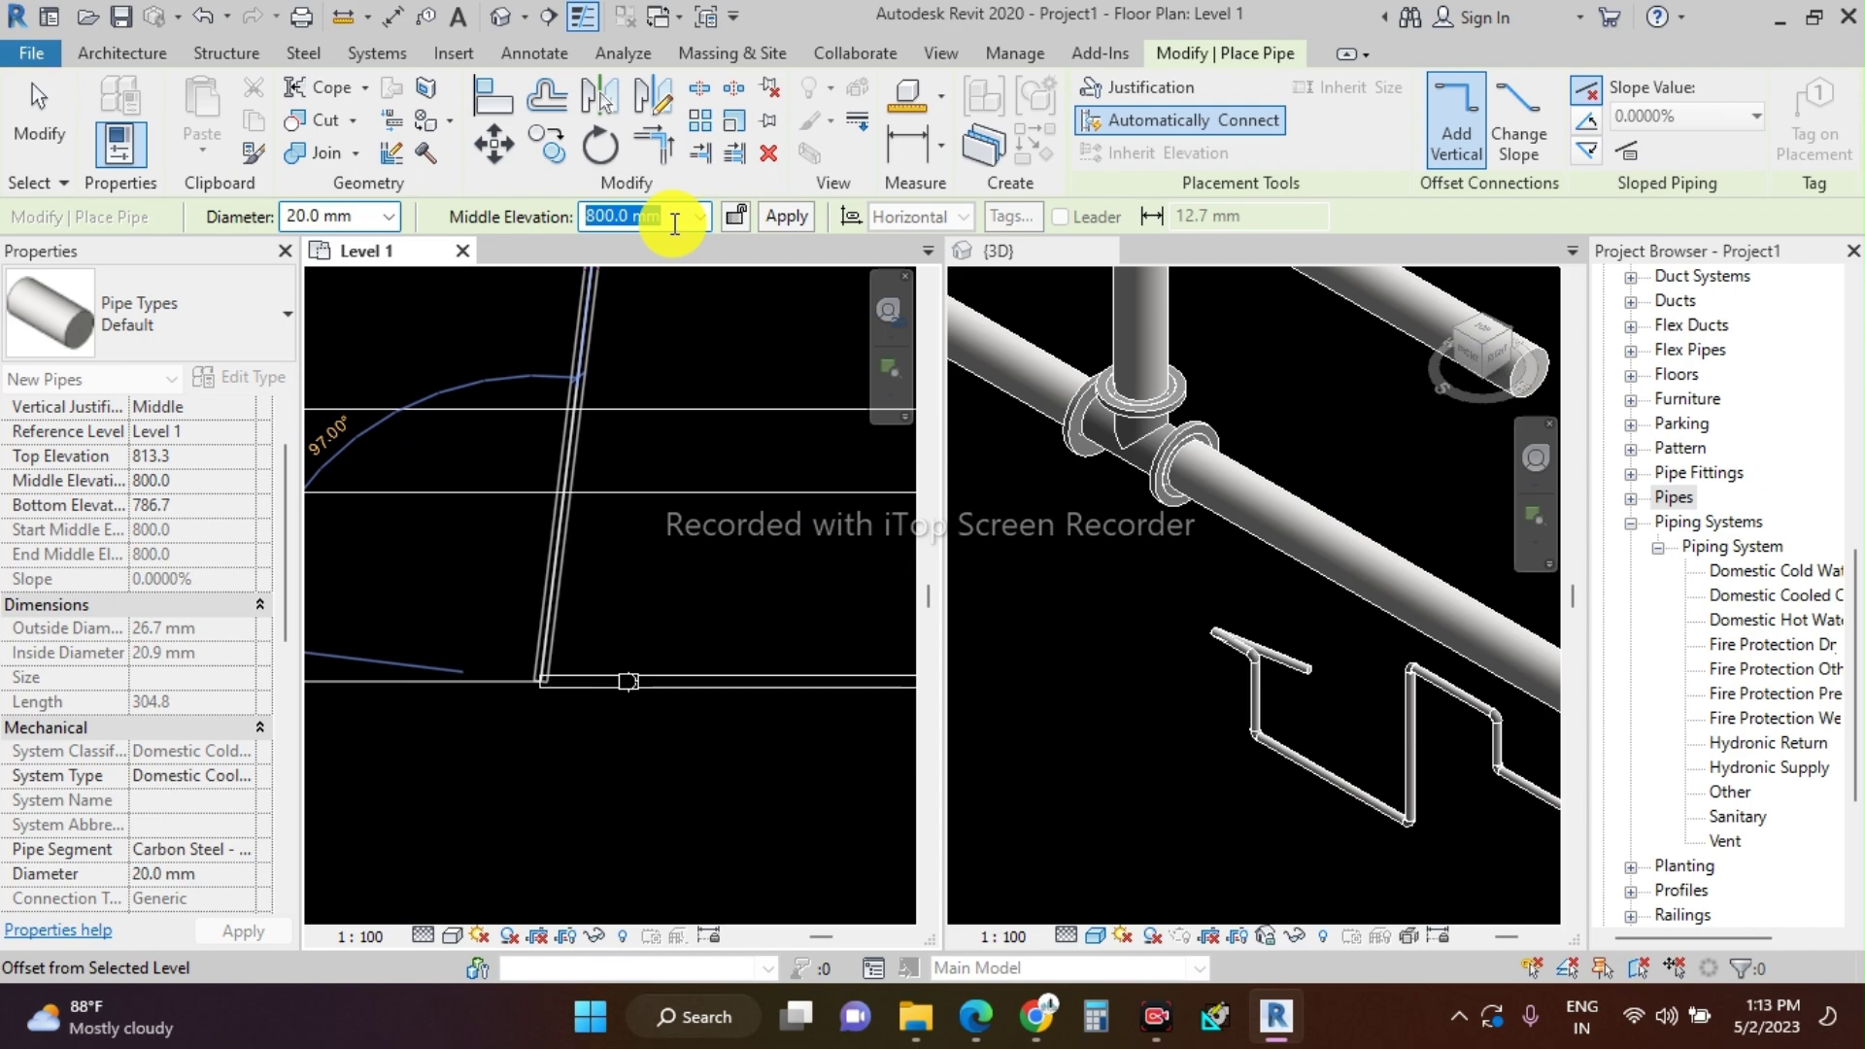
text(600)
key(Return)
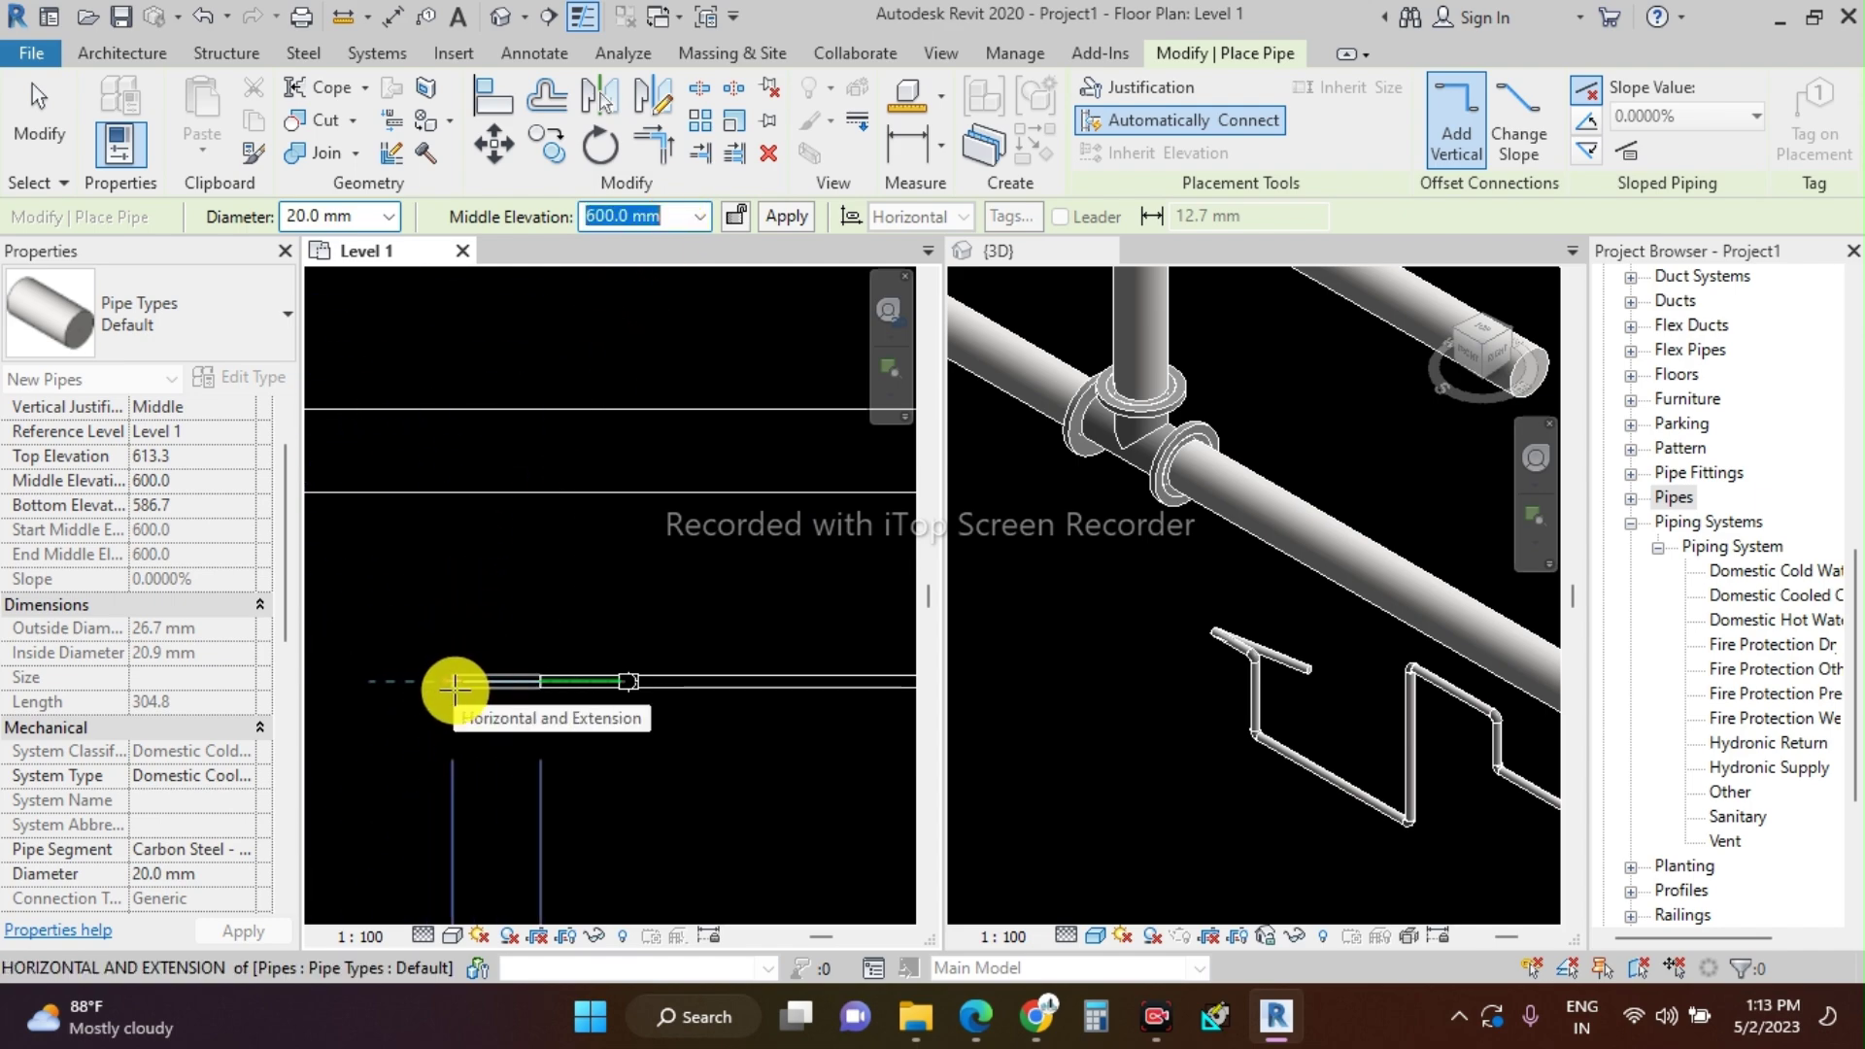
click(463, 684)
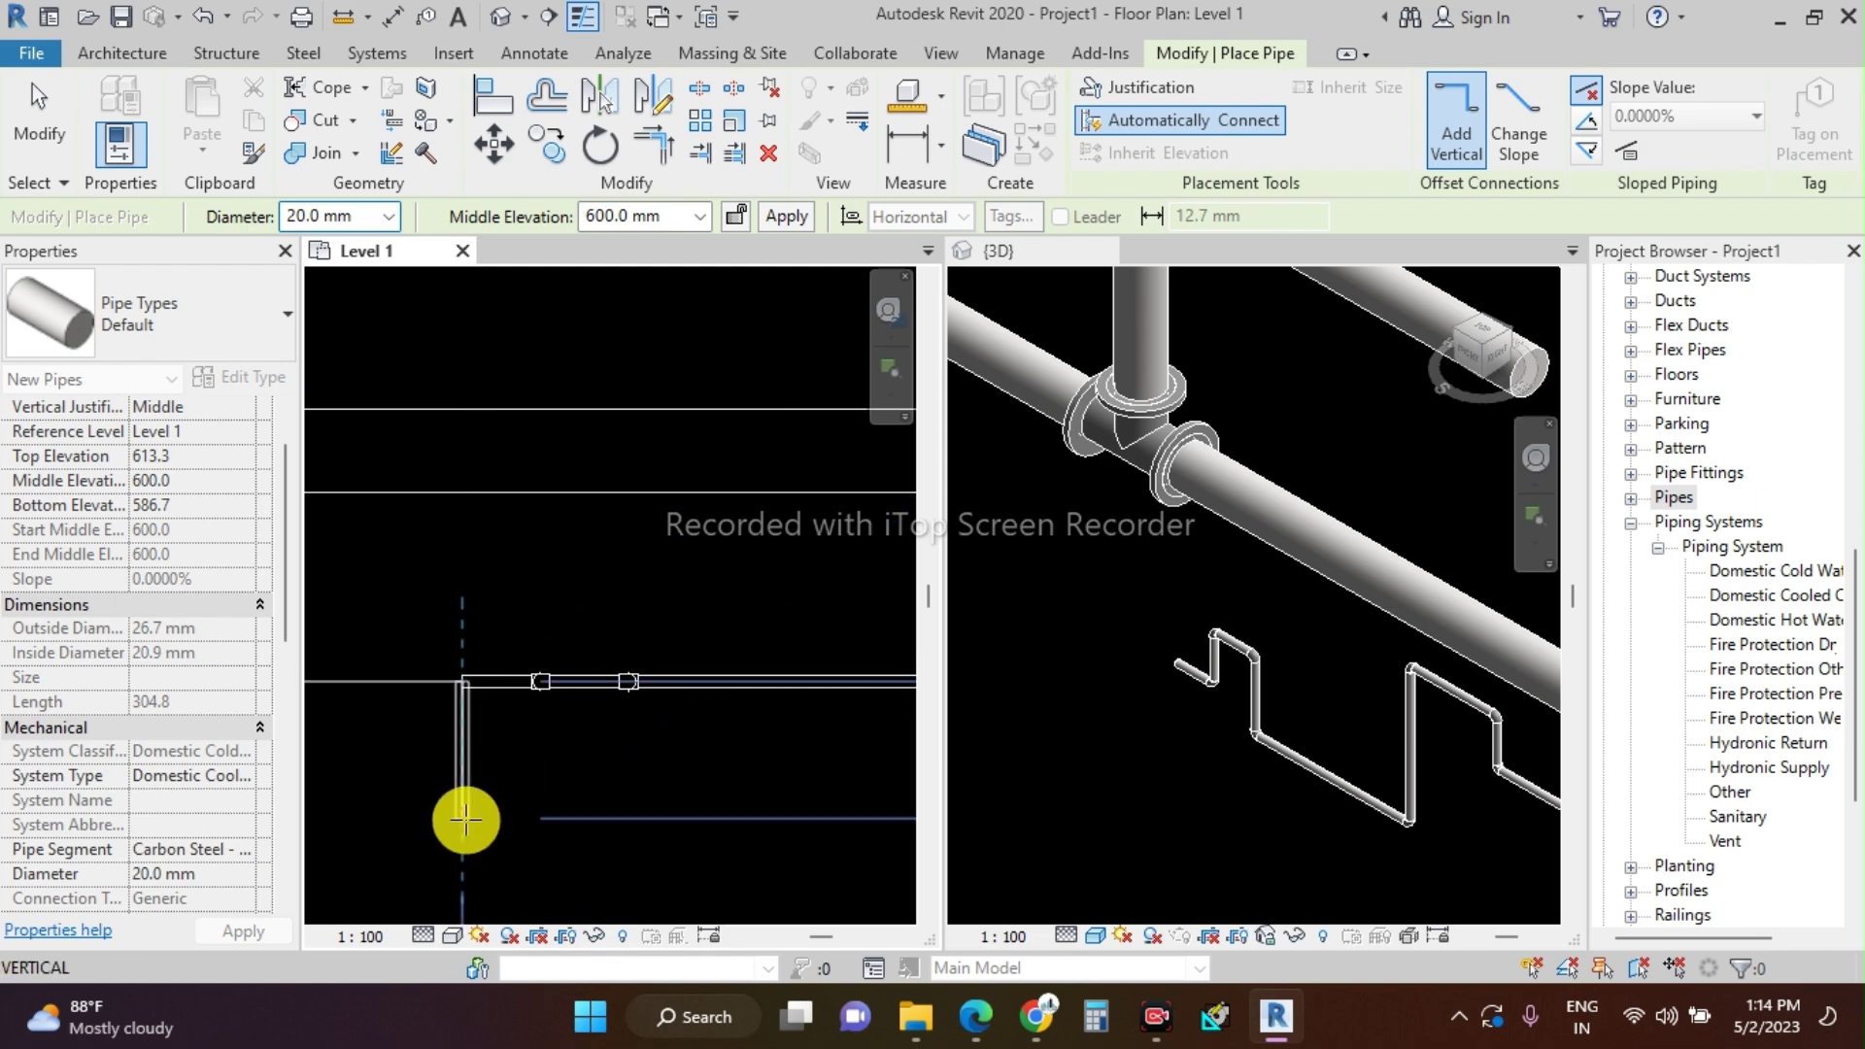
- Route the 600 mm high pipe down, left, up and left again at right angles, ending just below the flanged tee in plan
click(467, 820)
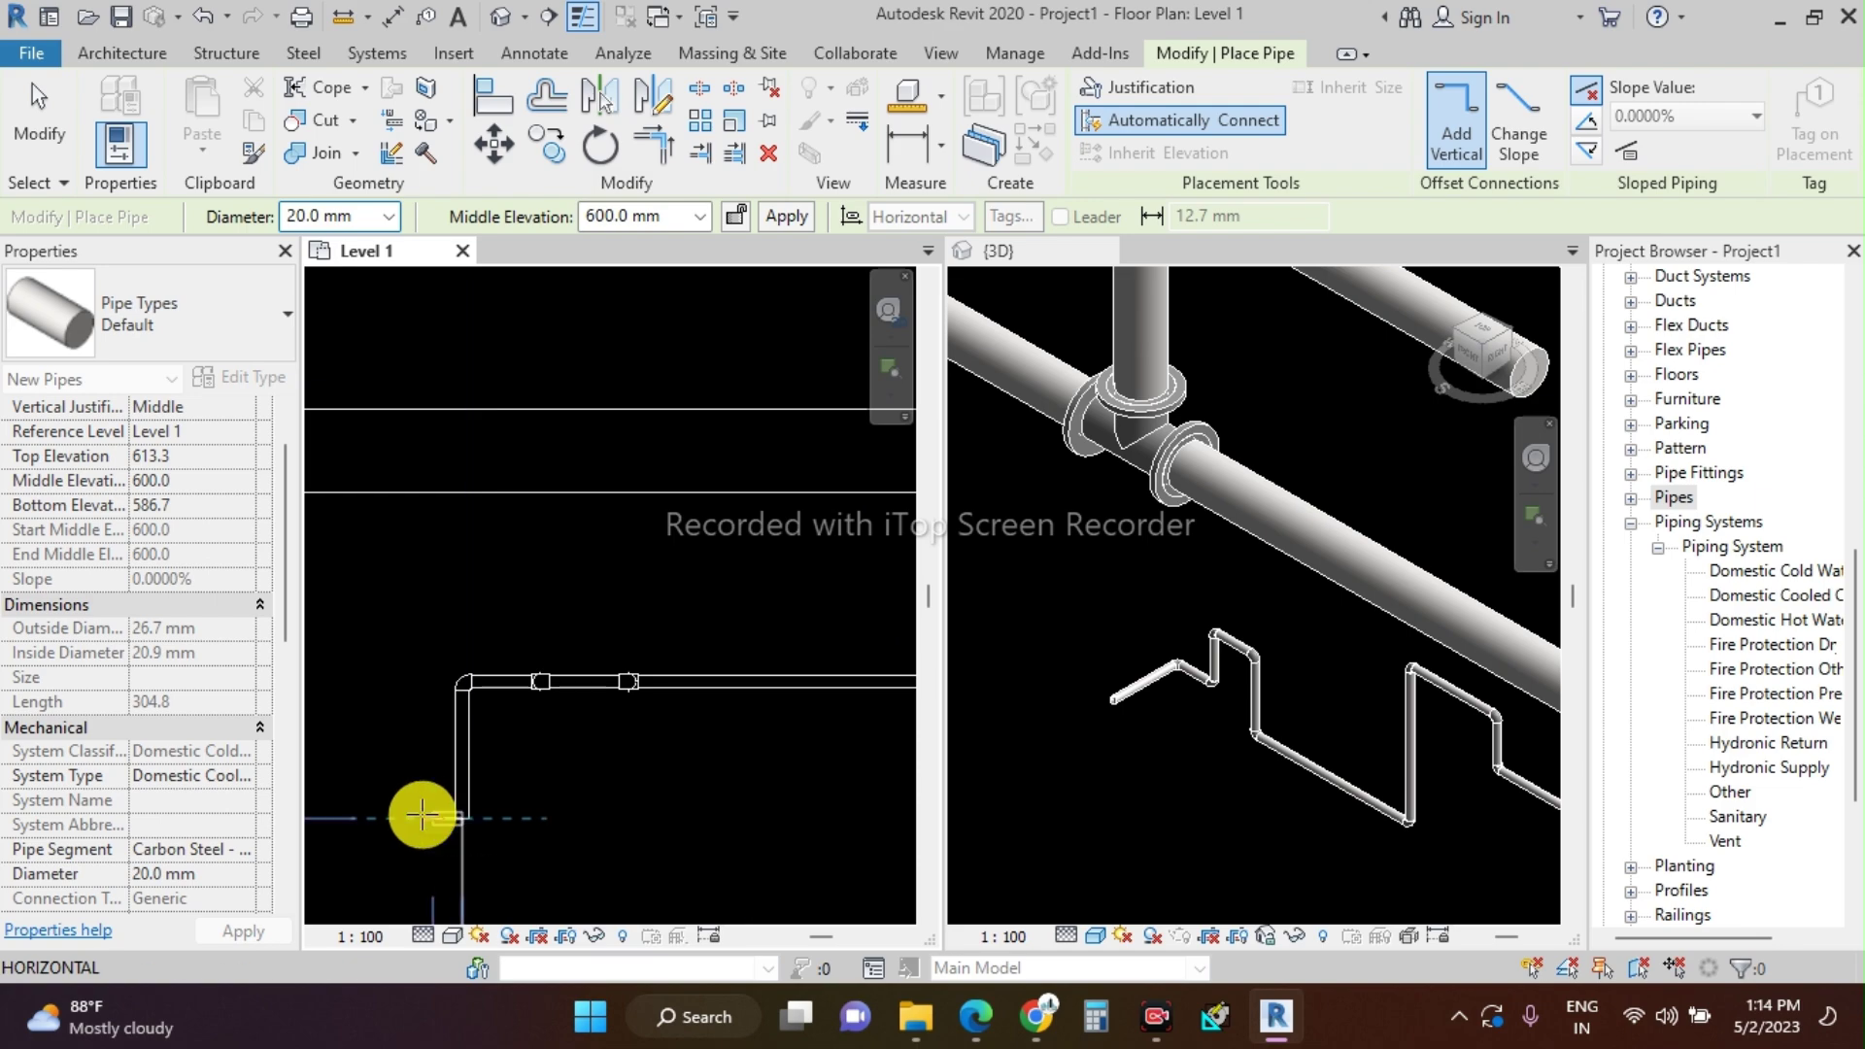
click(343, 812)
click(342, 566)
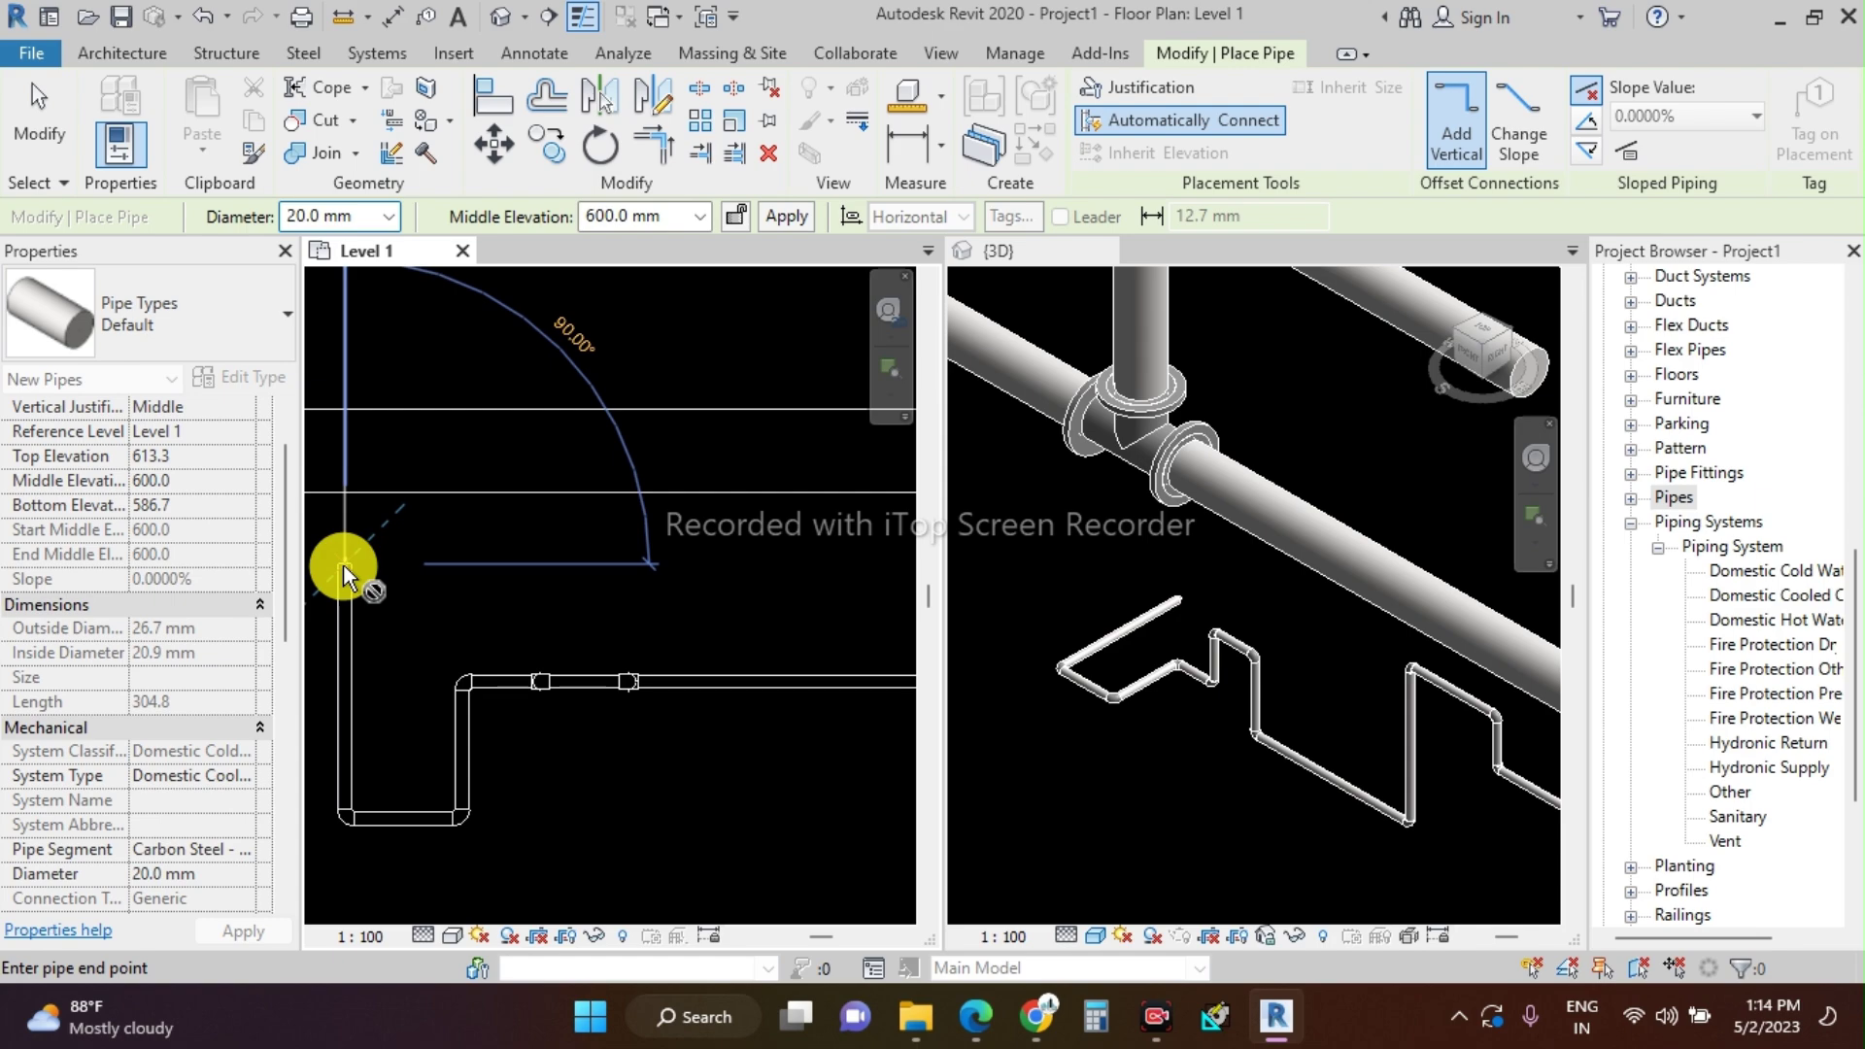
scroll(867, 602, down, 2)
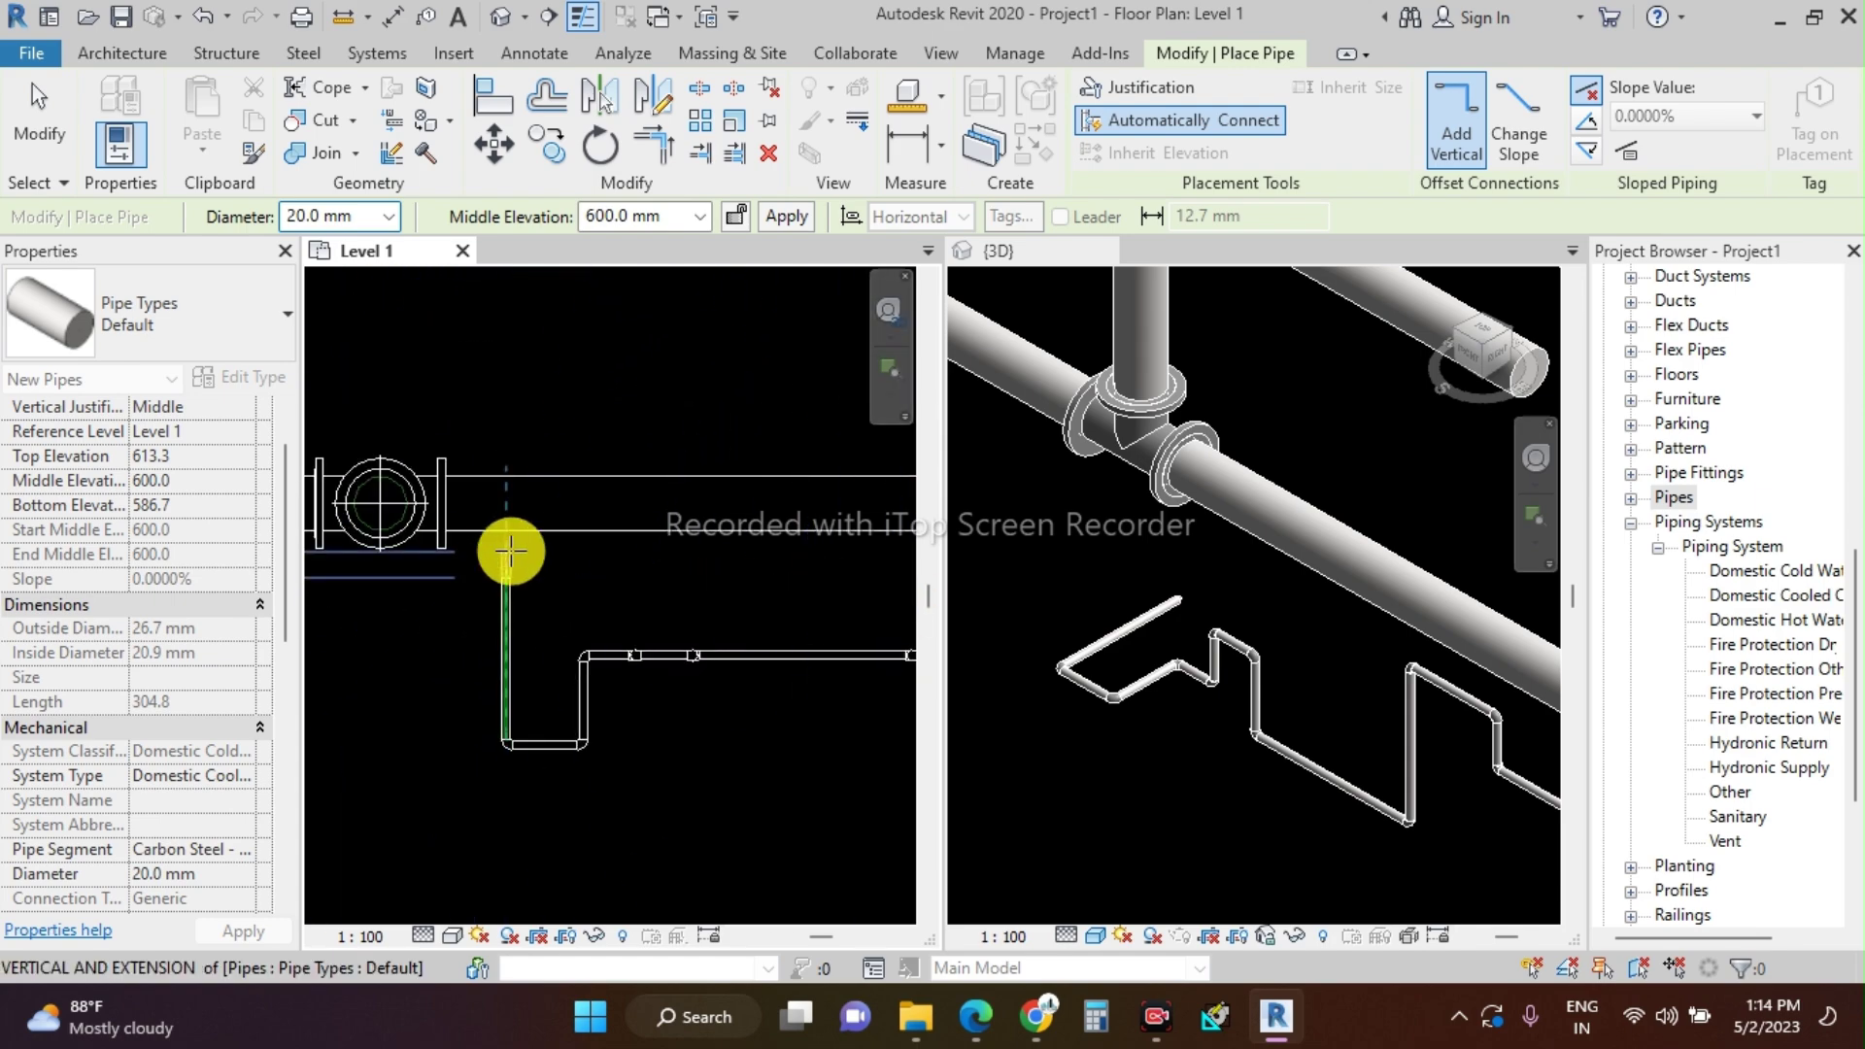
scroll(529, 583, up, 2)
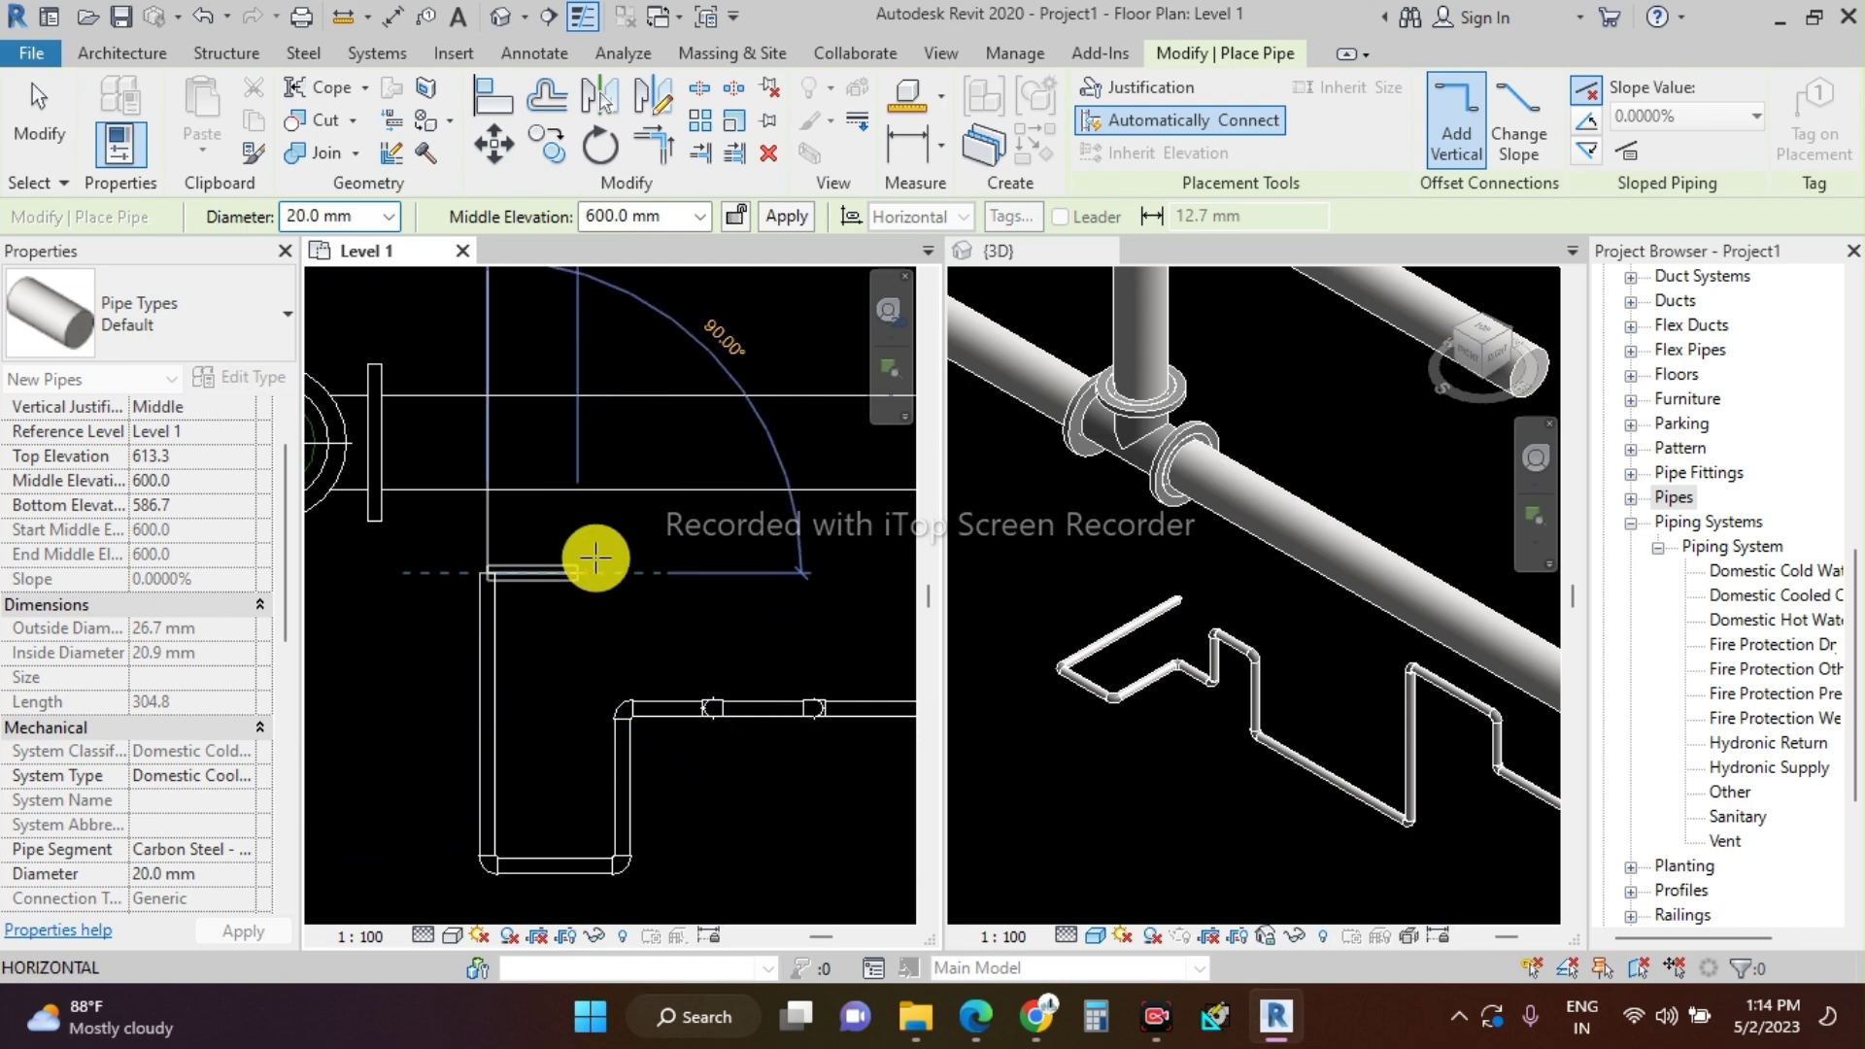
mouse_move(1156, 671)
shift+middle_down()
mouse_move(1207, 685)
mouse_move(1147, 660)
shift+middle_up()
scroll(623, 565, down, 3)
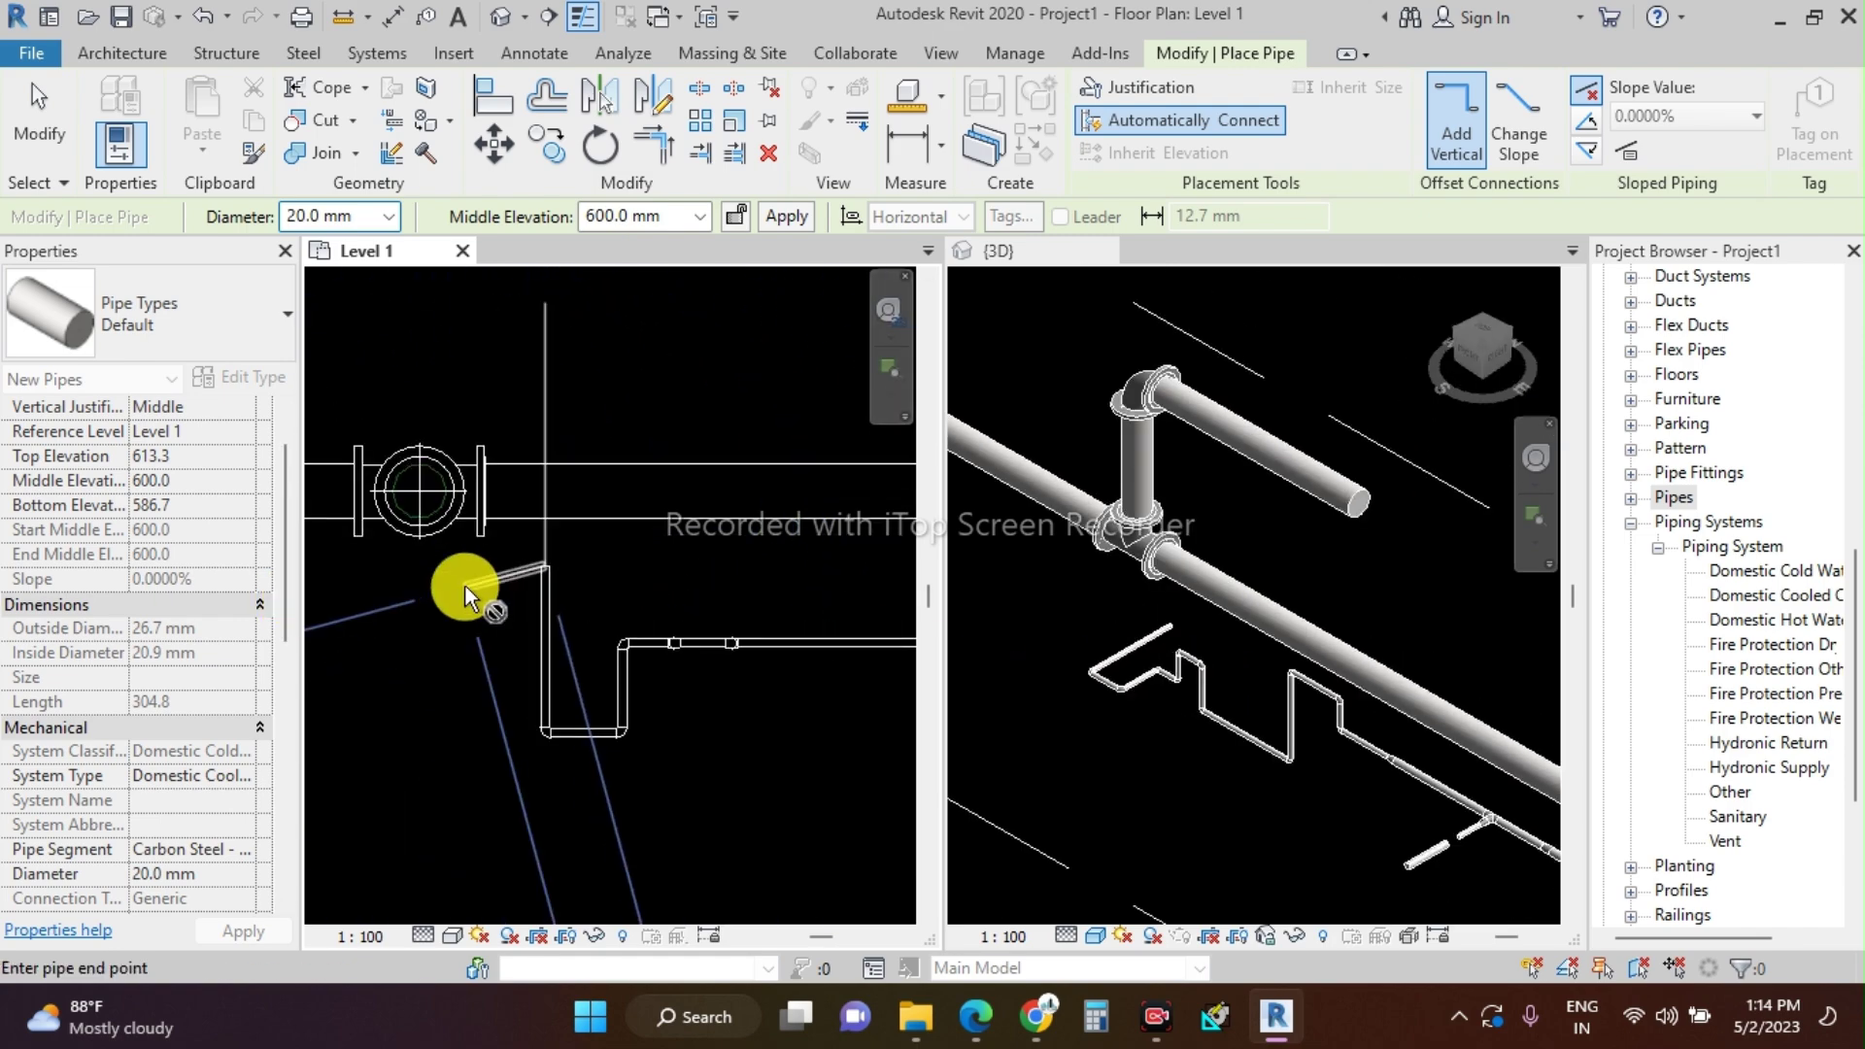
click(428, 558)
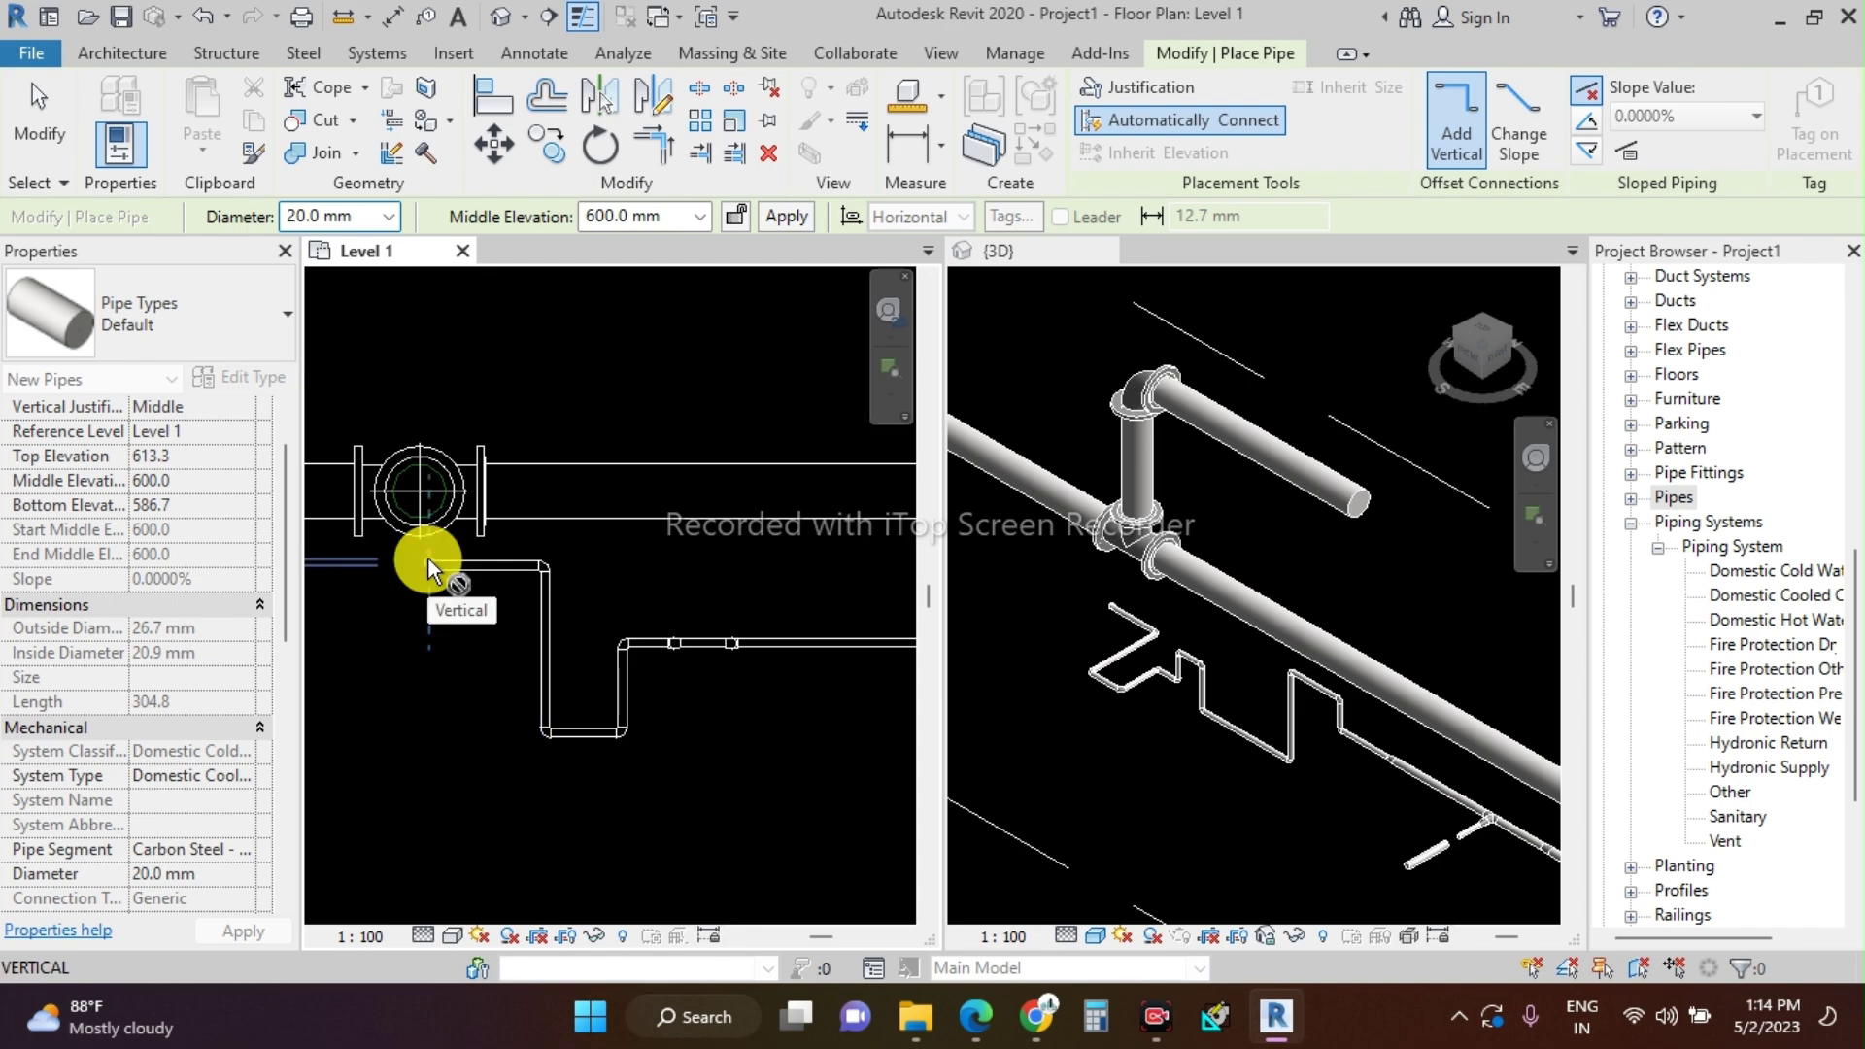
- Inspect the newly routed horizontal bends and vertical offsets of the 20 mm run in the 3D view
scroll(429, 558, up, 2)
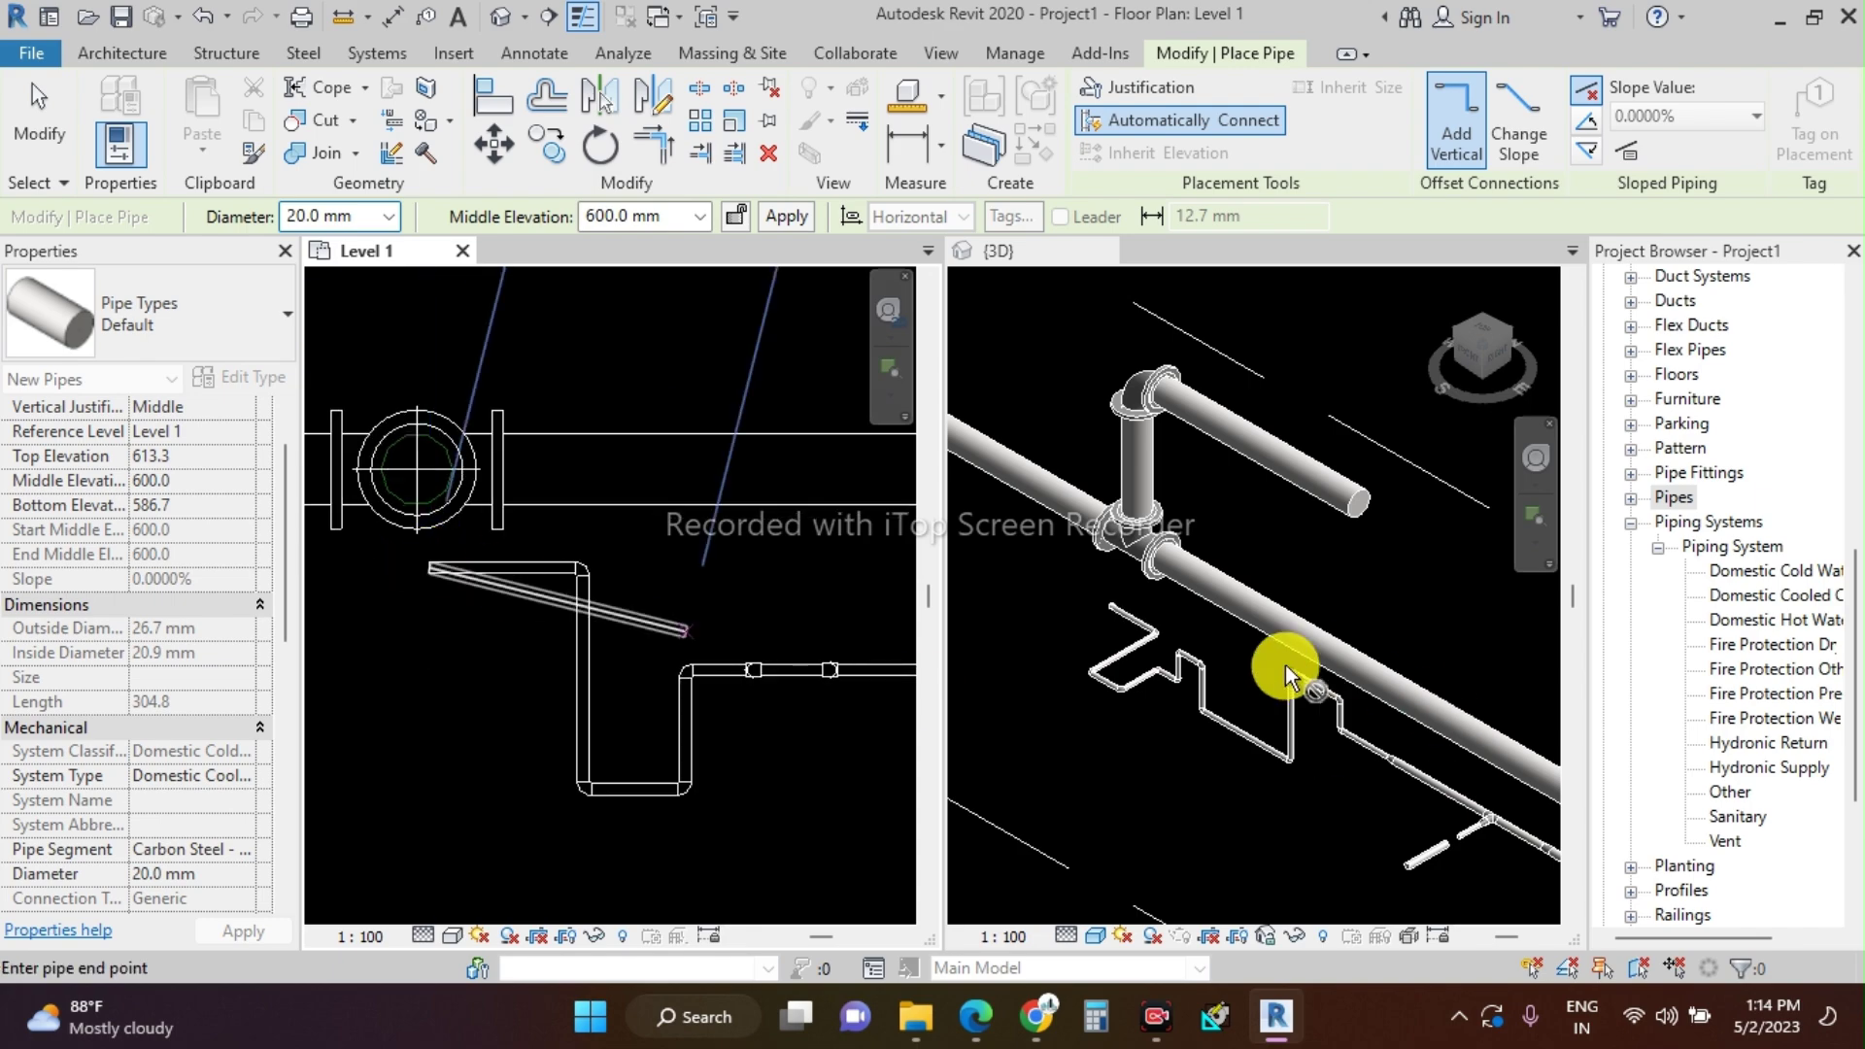
scroll(1168, 652, up, 2)
scroll(1167, 654, up, 2)
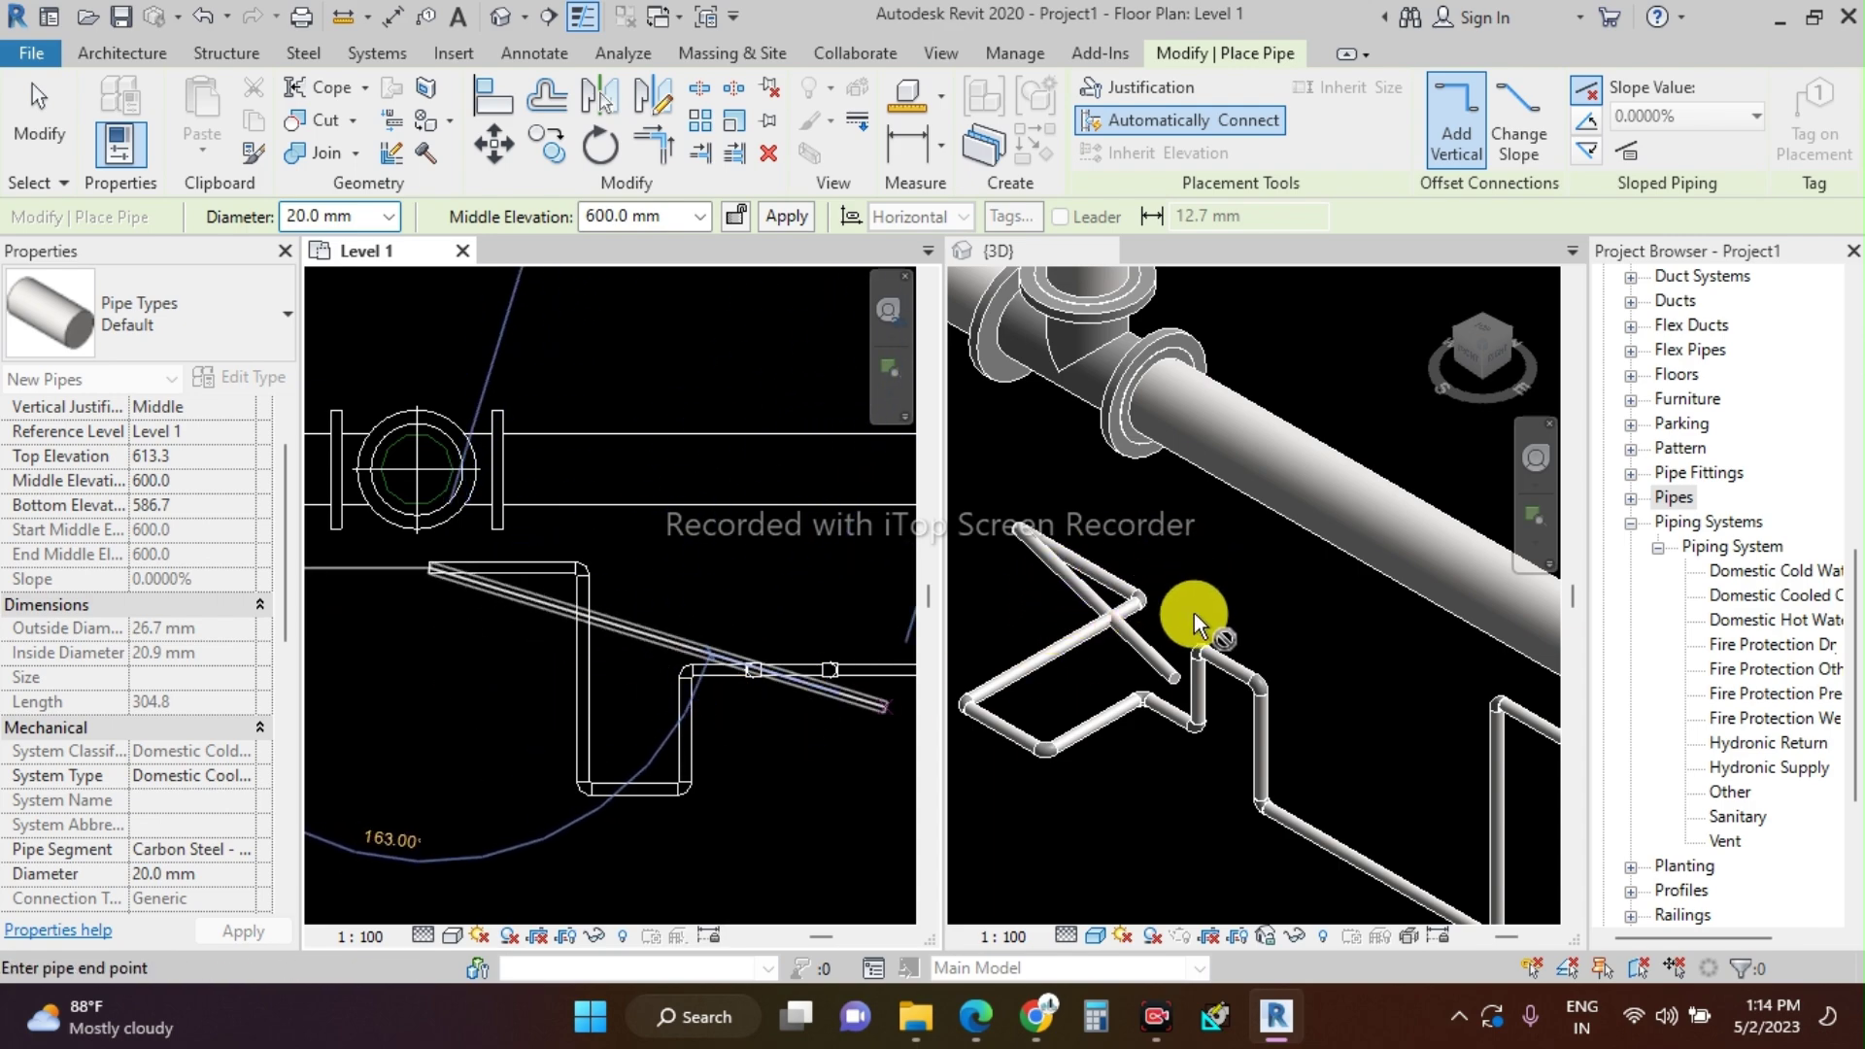
click(1234, 661)
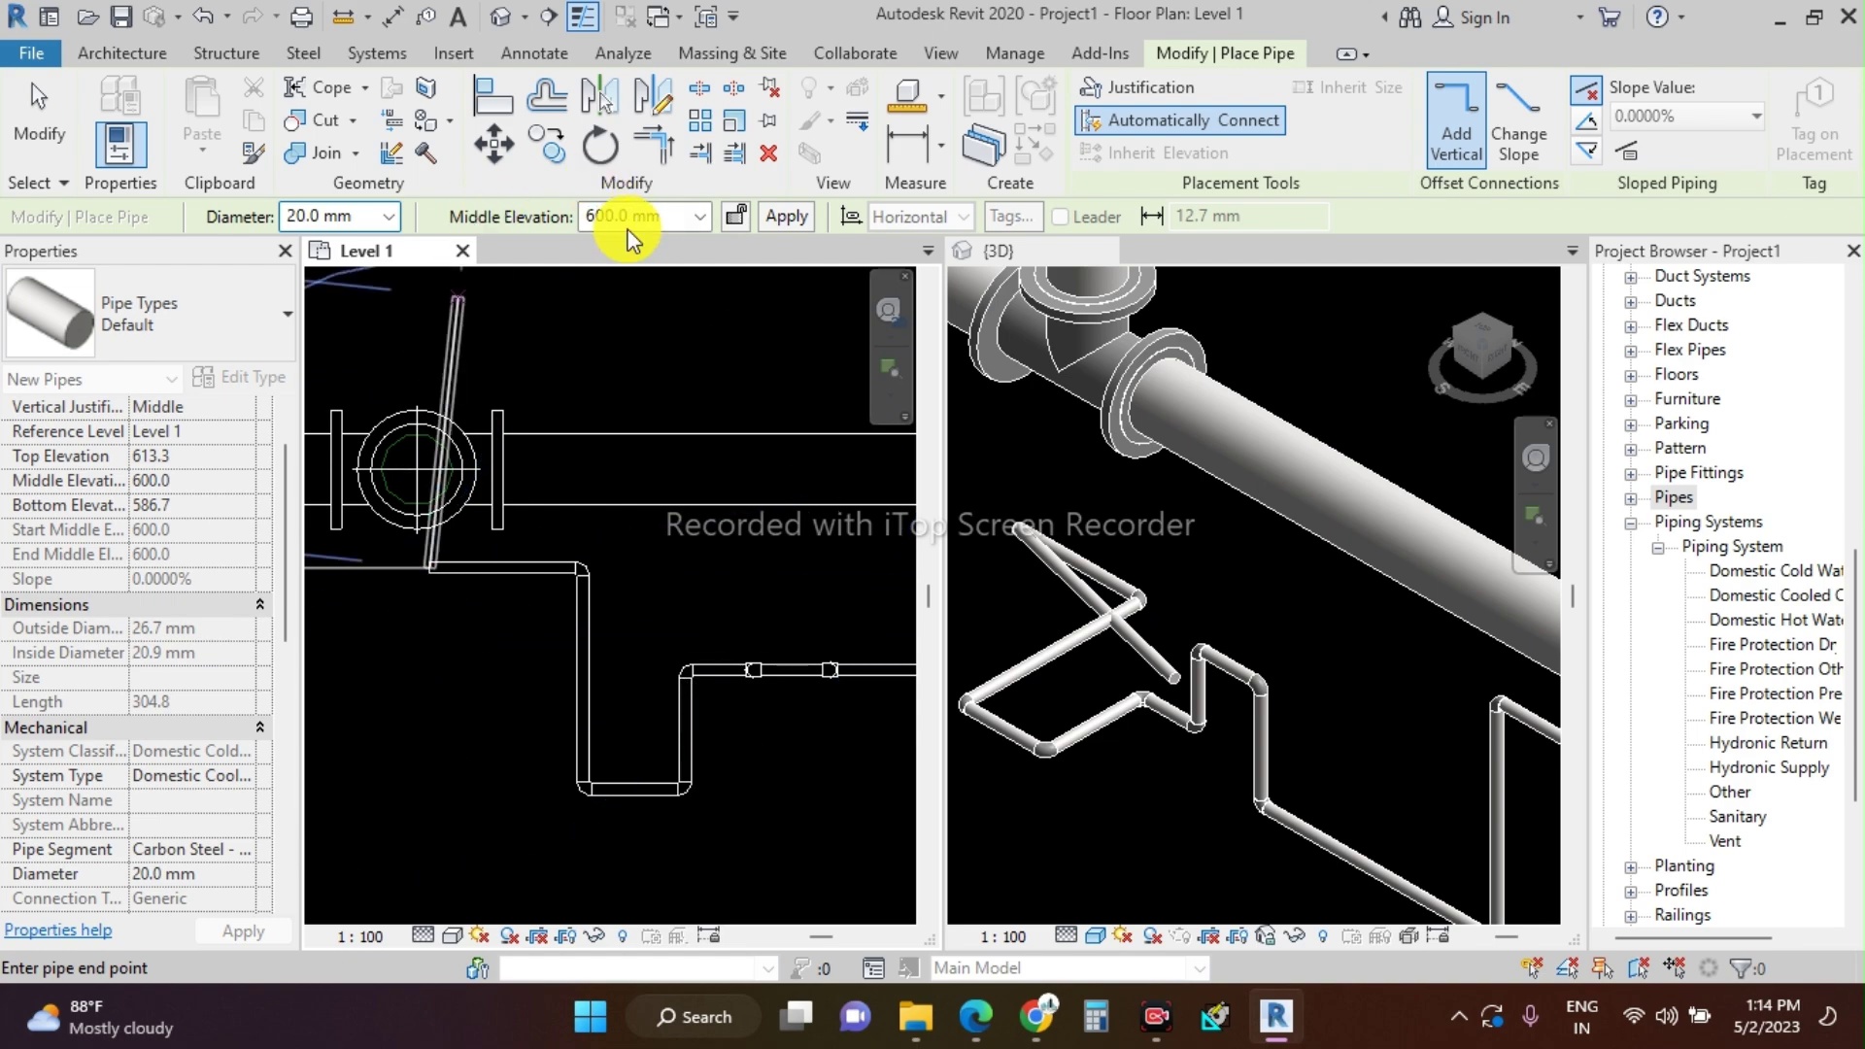
- Set the middle elevation to 900 mm and route the 20 mm pipe straight down in plan from its end below the flanged tee
click(671, 223)
text(900)
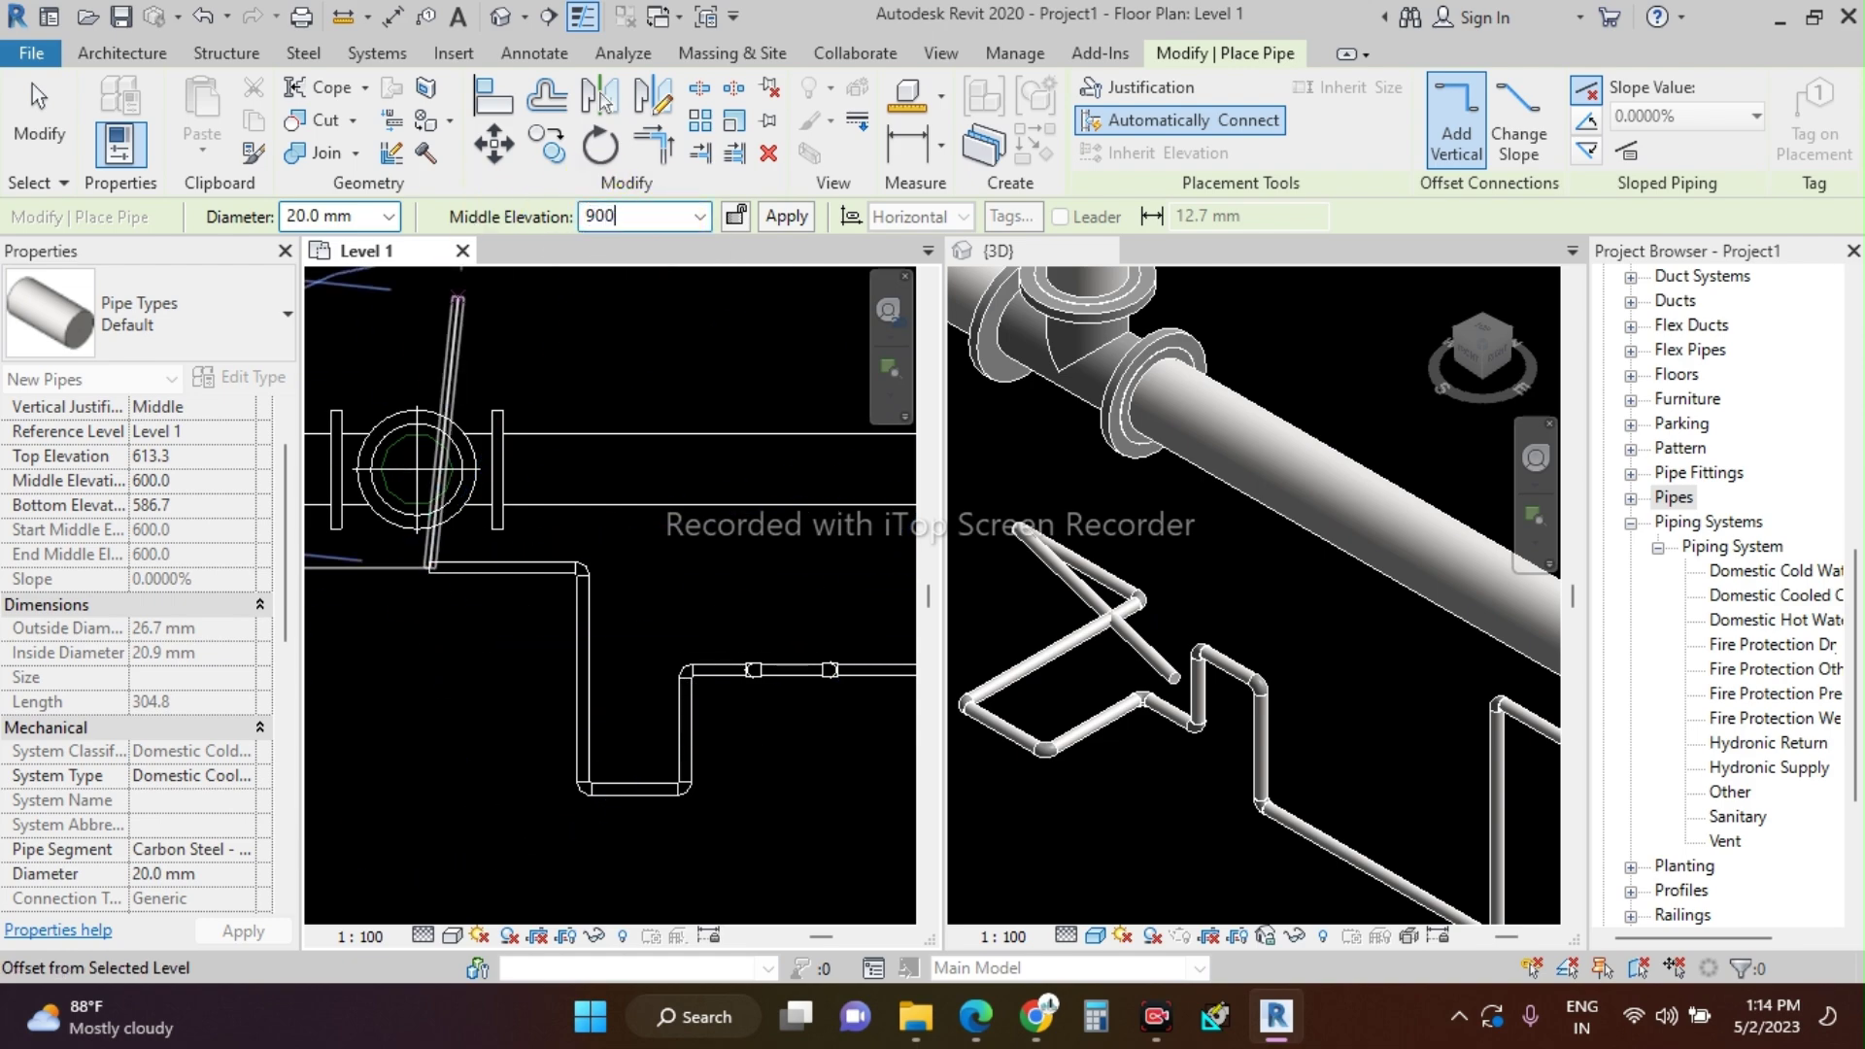
key(Return)
scroll(686, 701, down, 2)
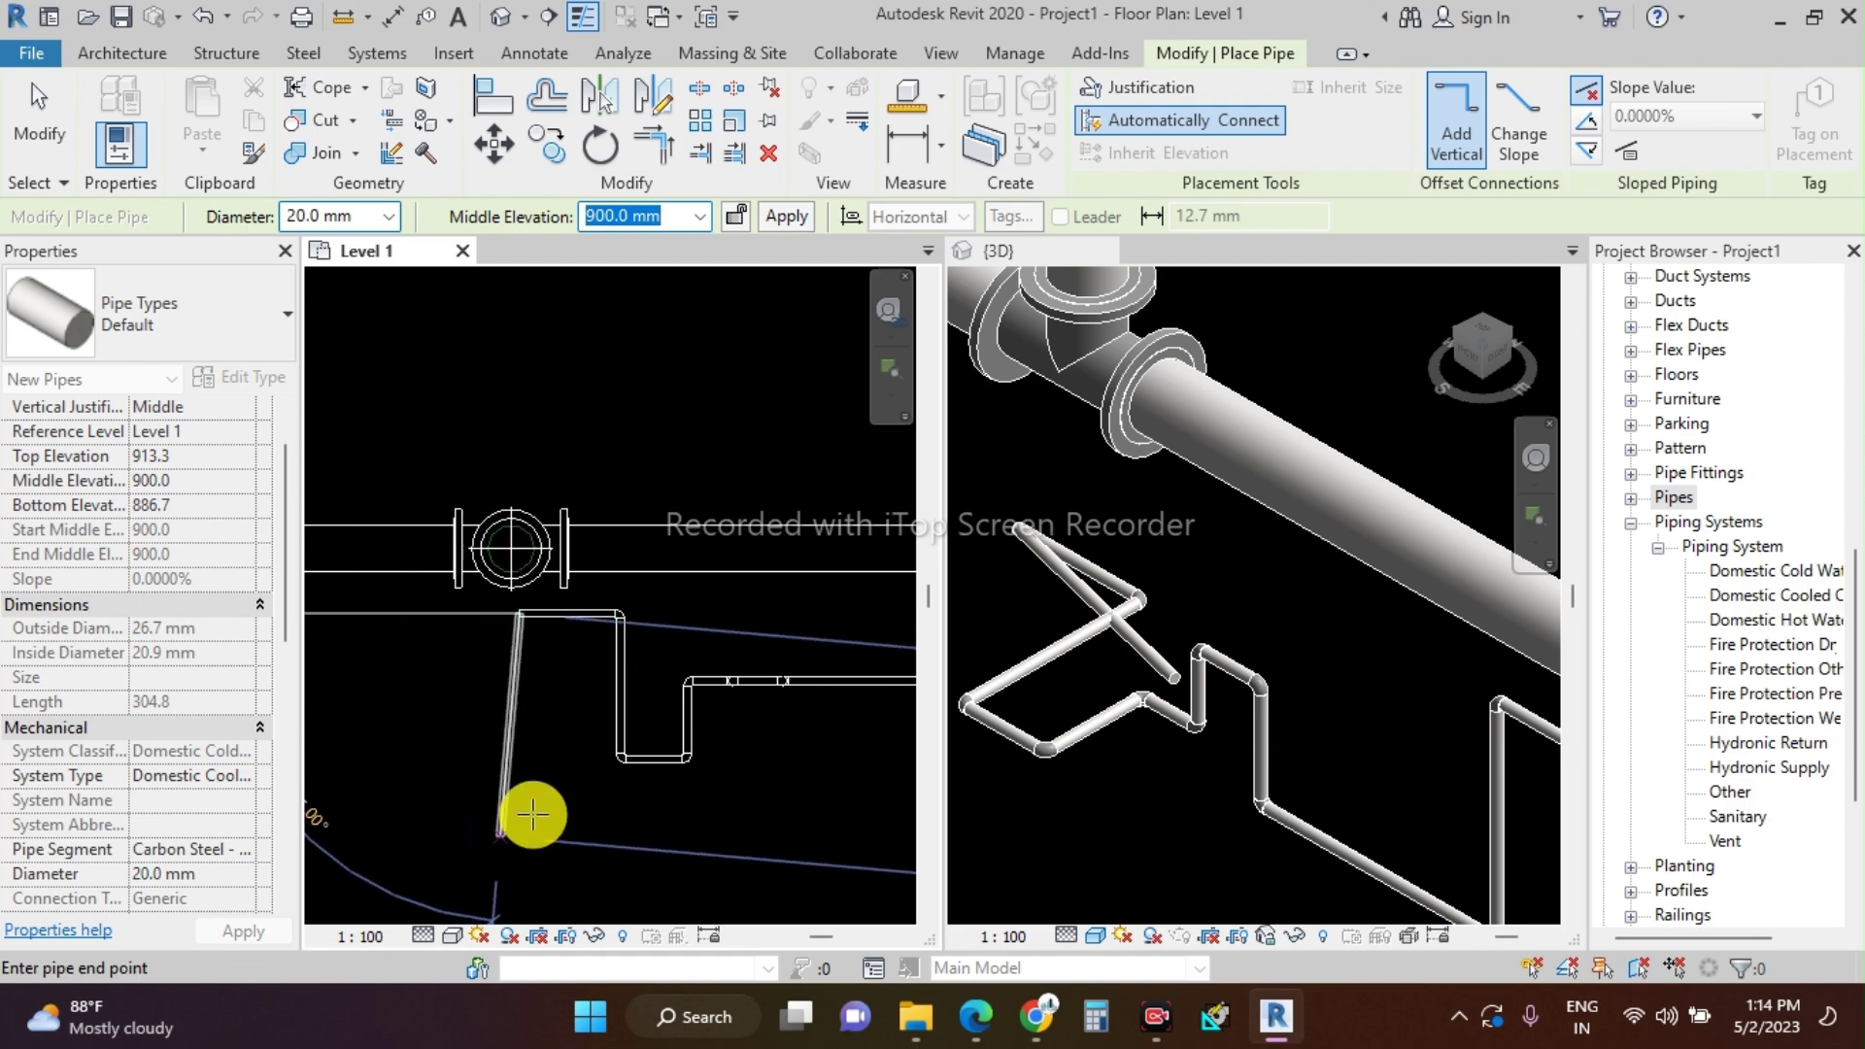
click(533, 785)
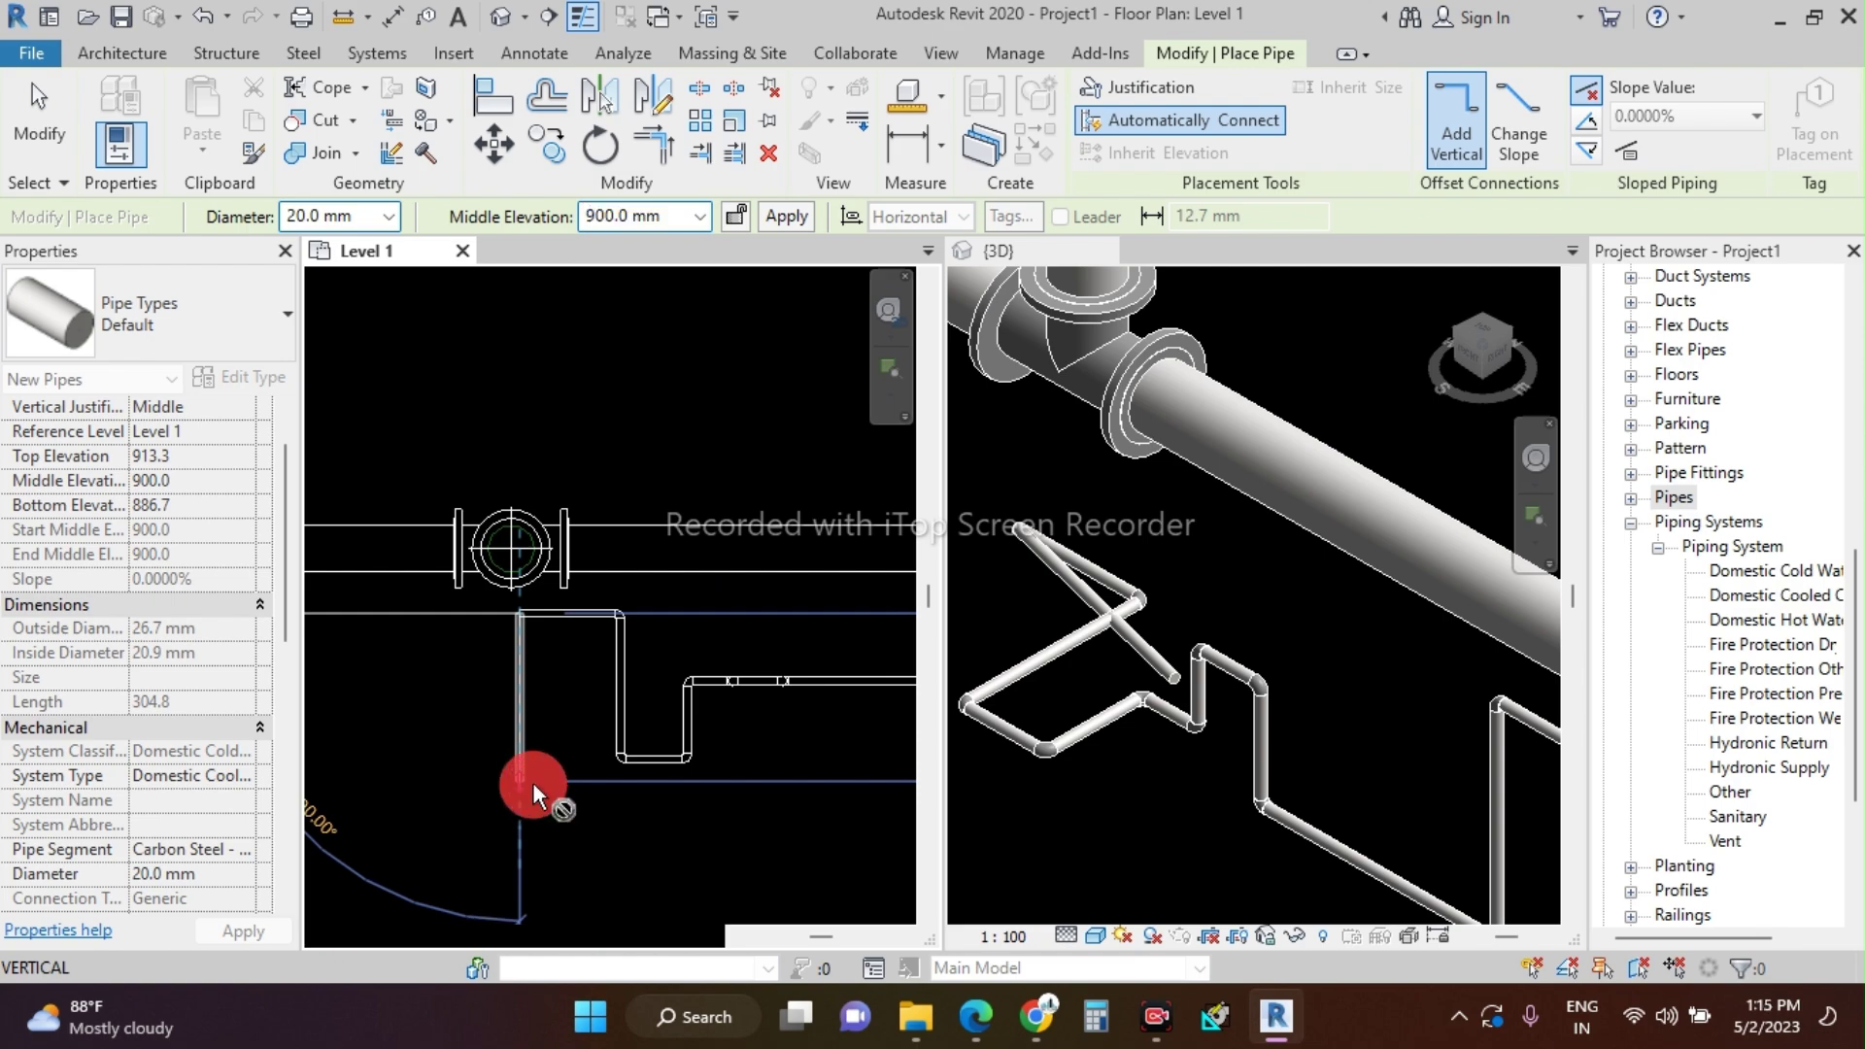
shift+middle_drag(1068, 483, 1235, 602)
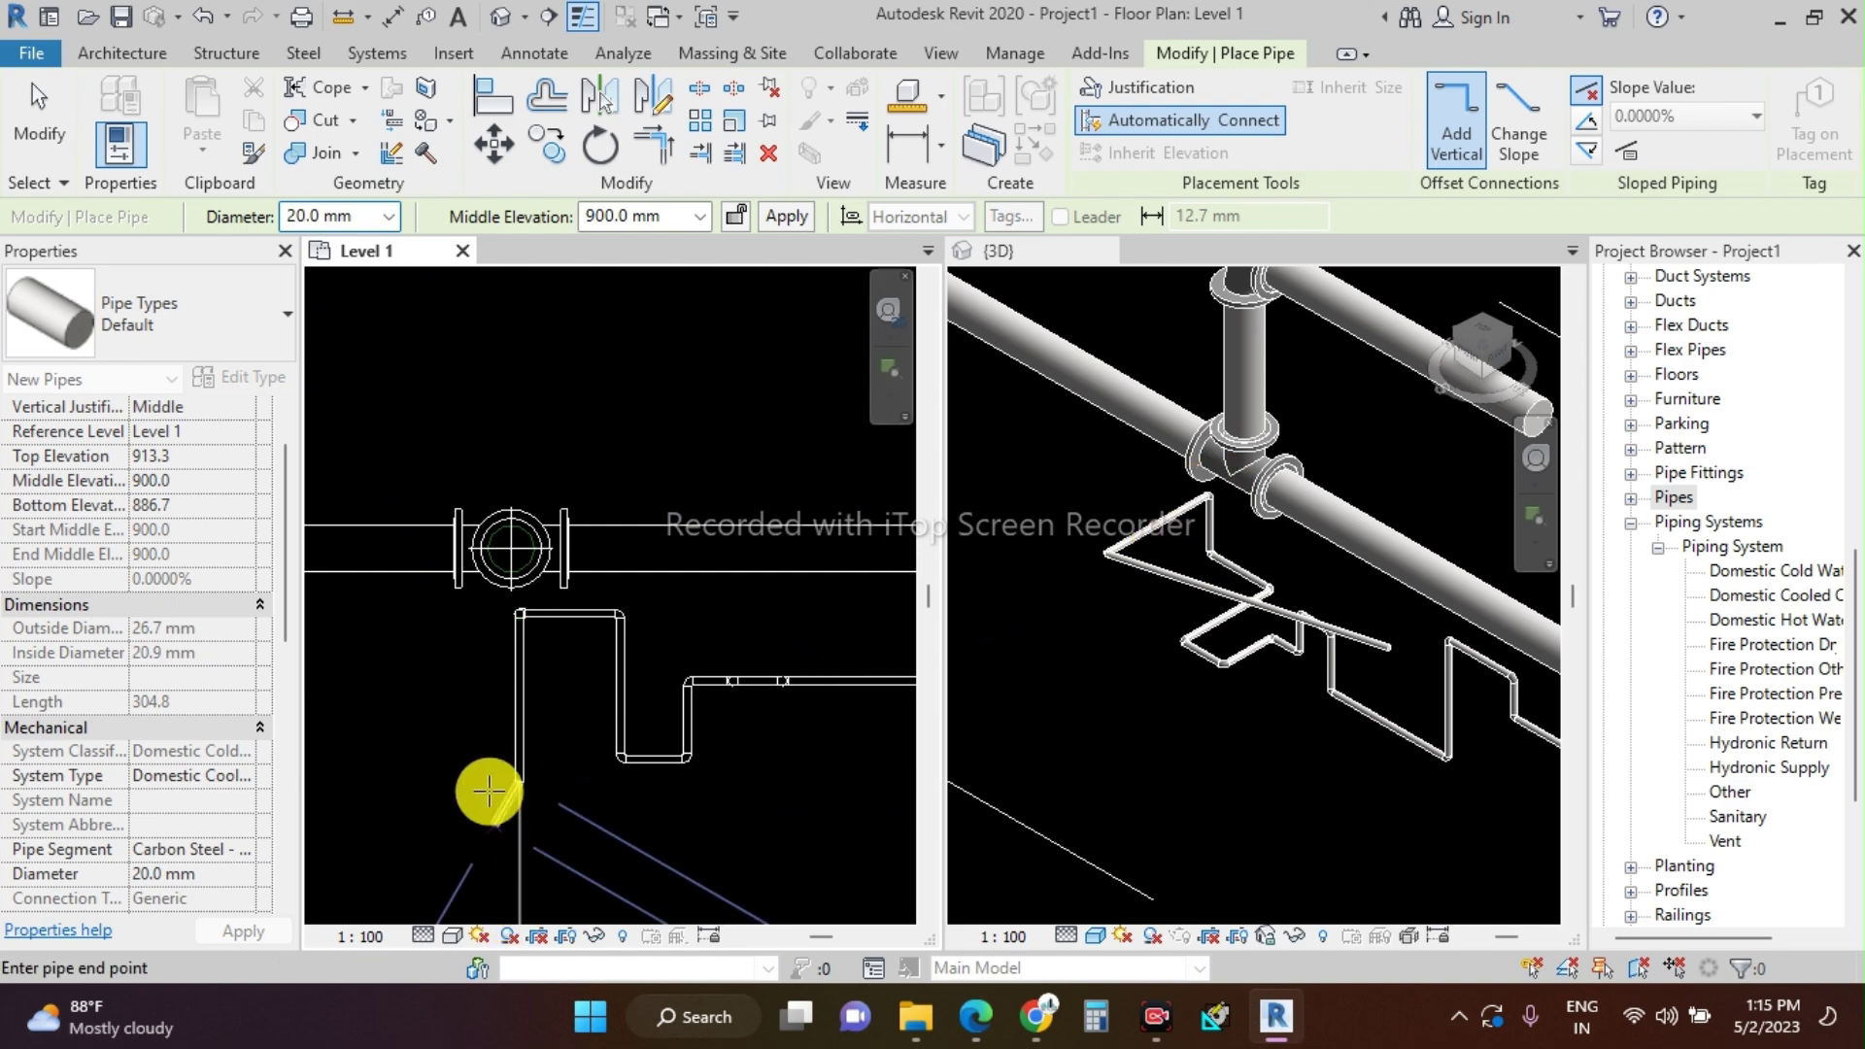
- Turn the 900 mm high pipe left at a right angle, extend it in a long horizontal run, and end the run there
click(396, 786)
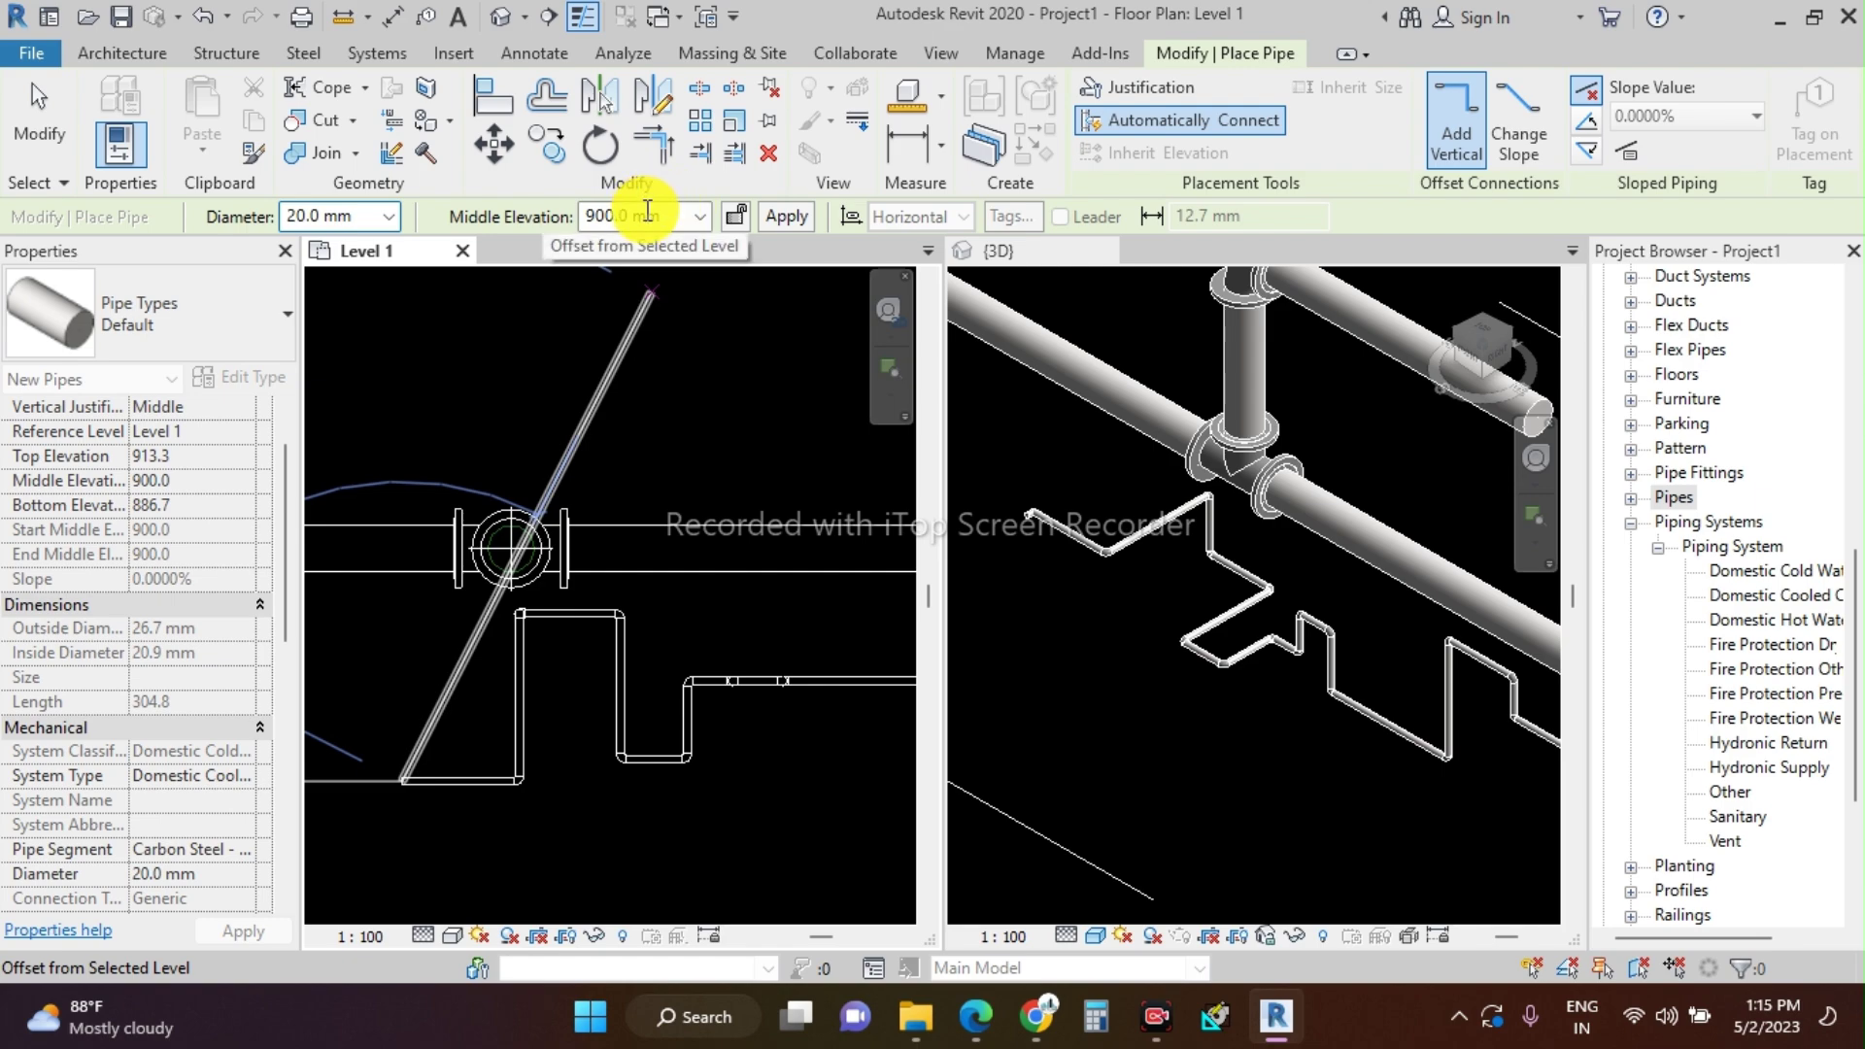
scroll(862, 762, down, 3)
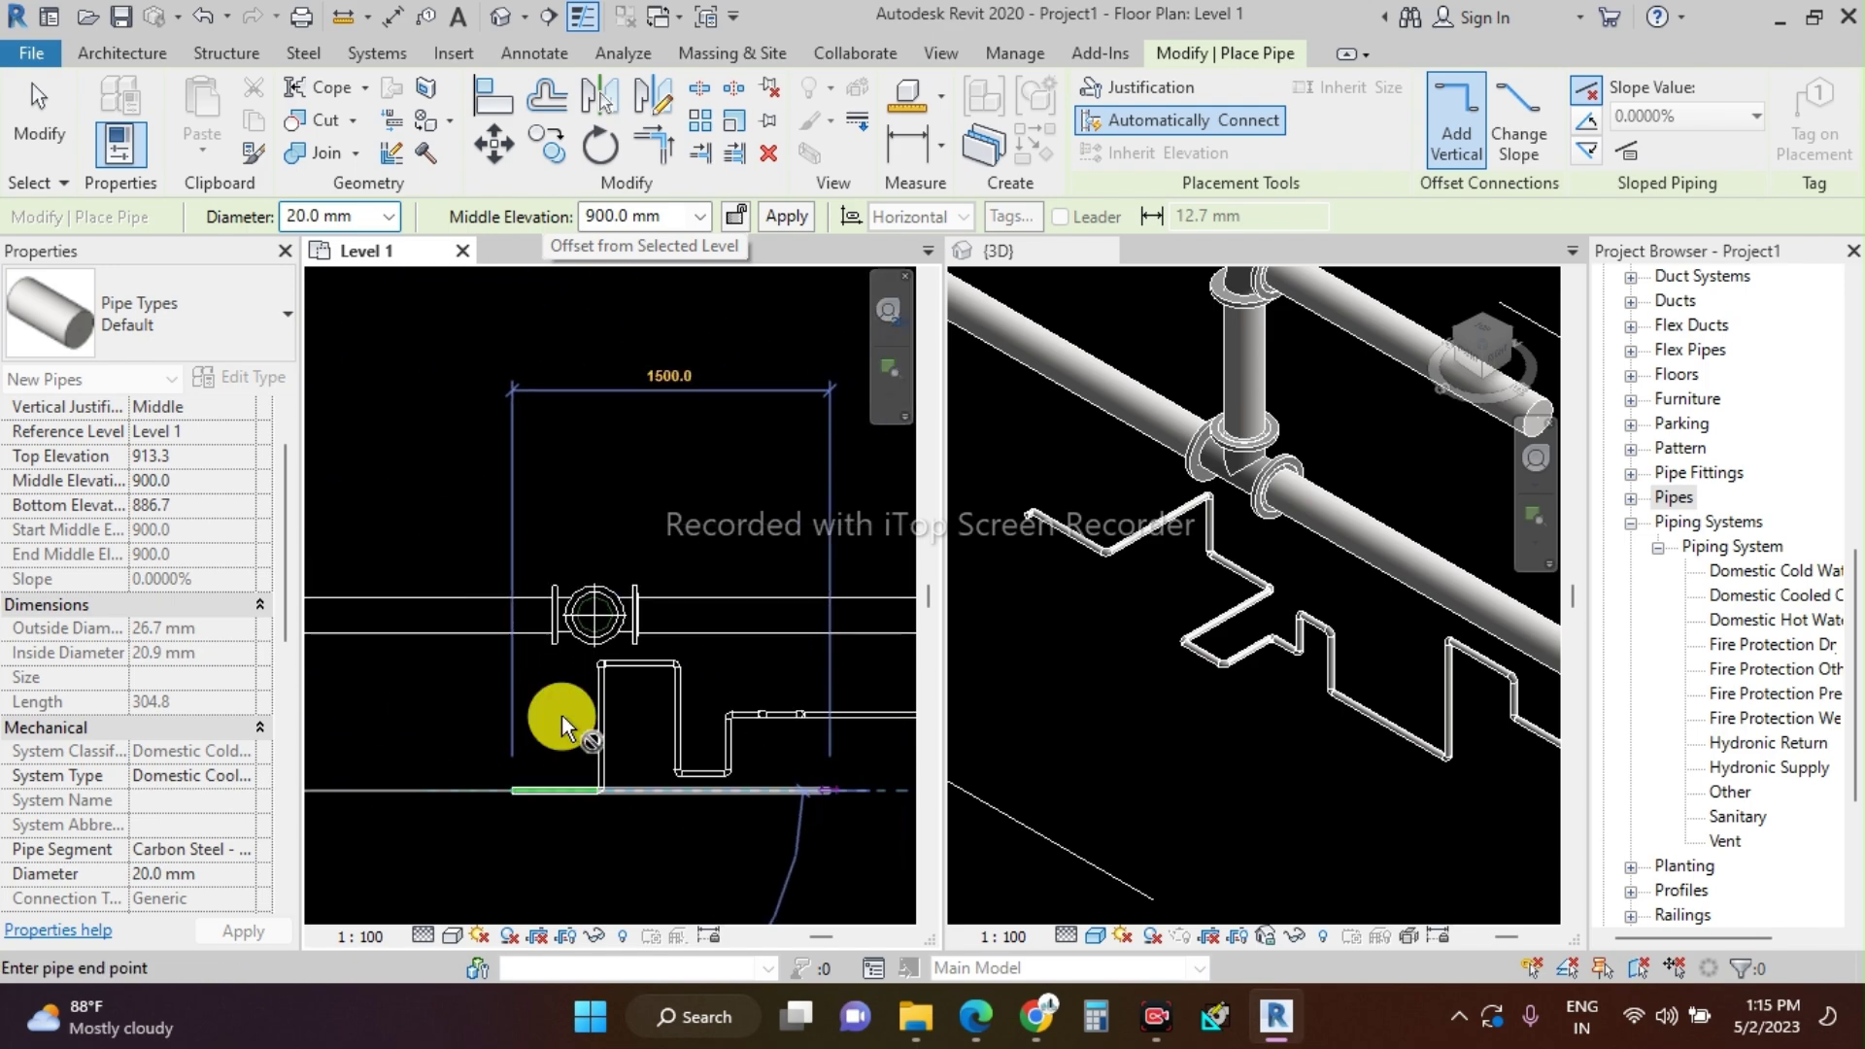
scroll(443, 779, up, 2)
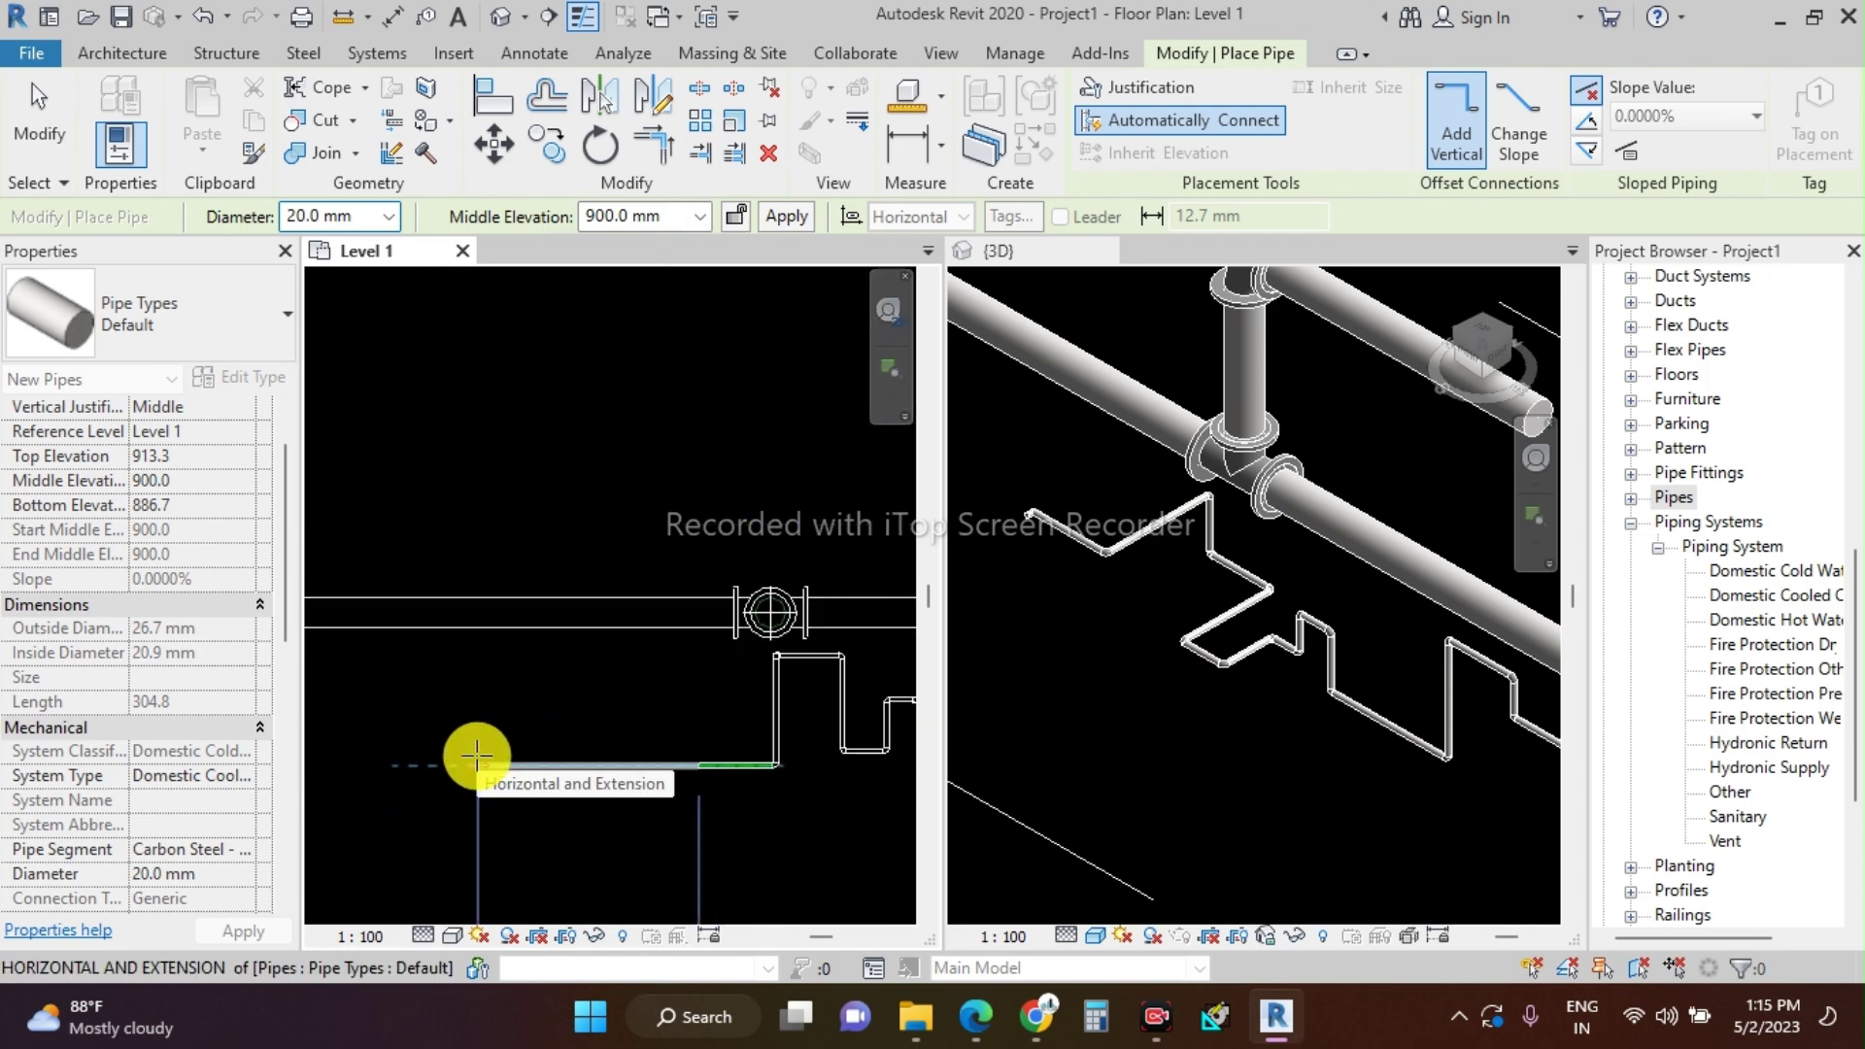
click(481, 763)
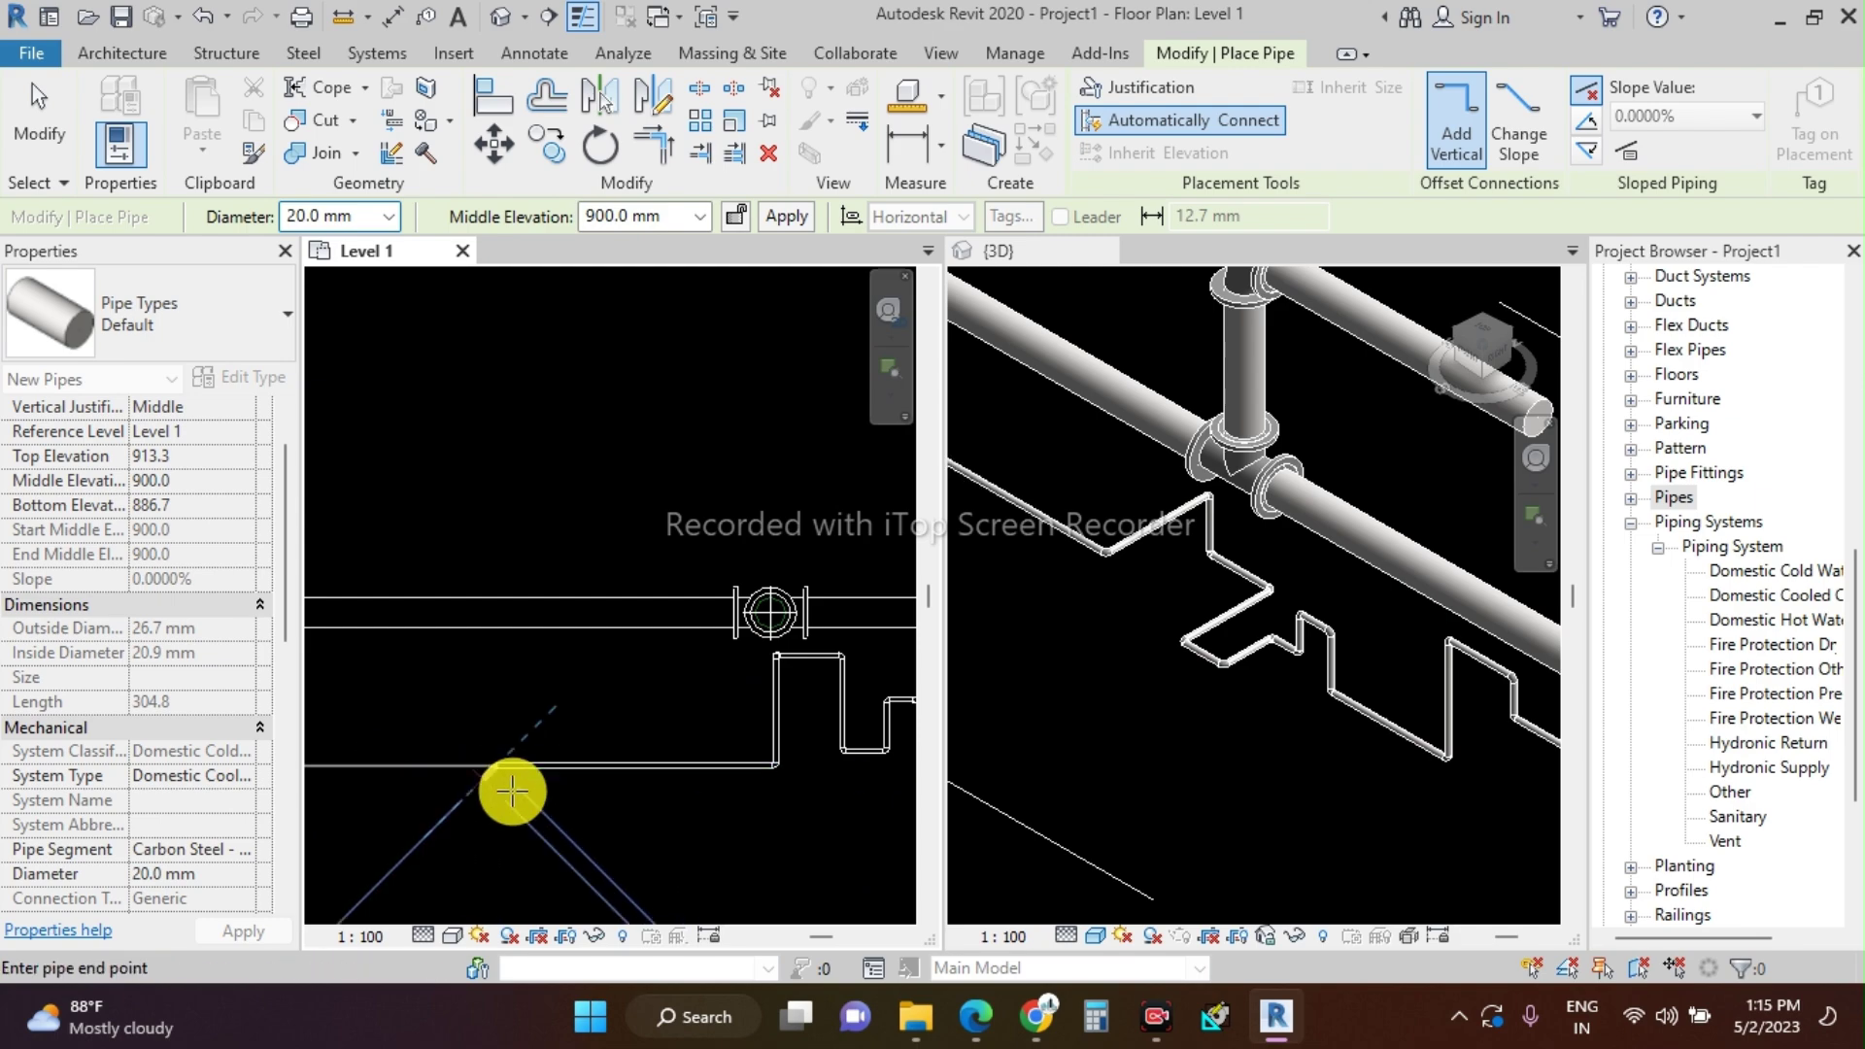
scroll(1432, 749, down, 4)
scroll(1034, 553, up, 3)
scroll(1031, 556, up, 1)
scroll(665, 854, down, 1)
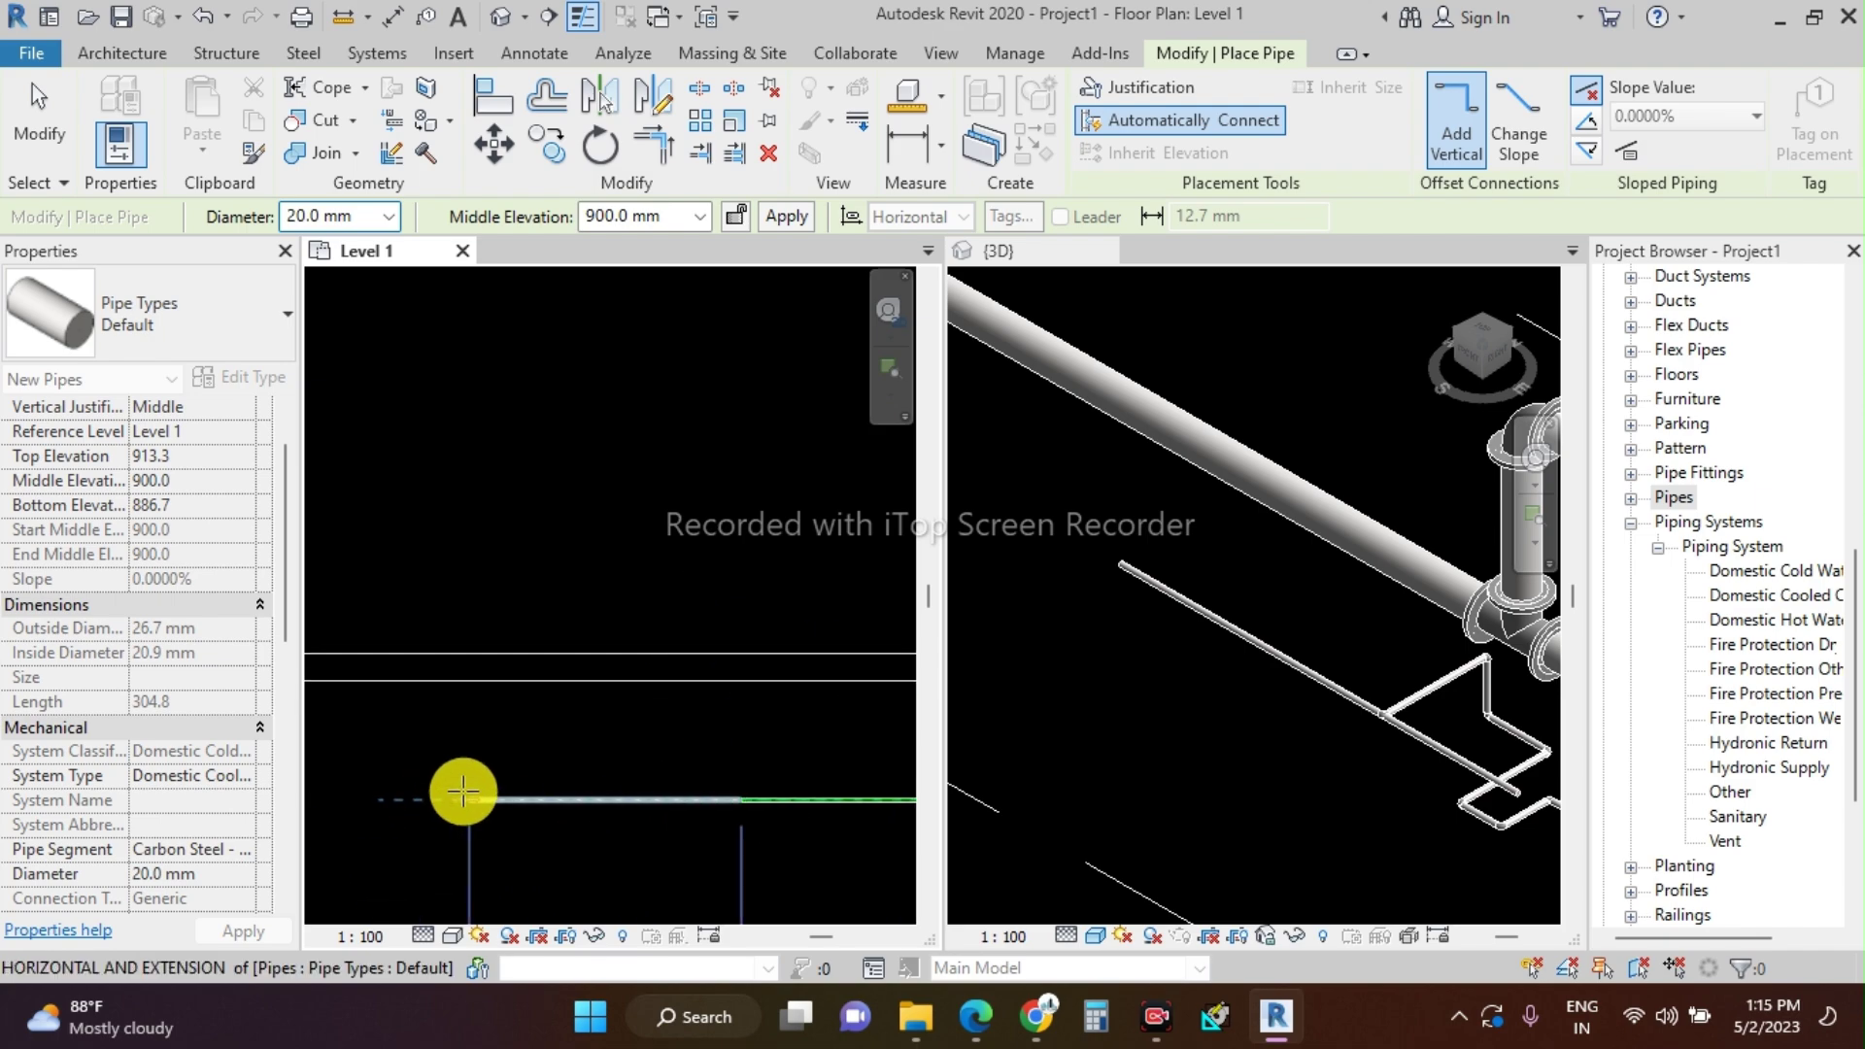
click(462, 791)
key(Escape)
- Draw a separate vertical 20 mm pipe at 900 mm elevation below the run's left end in plan, leaving a gap between them
scroll(1254, 671, up, 2)
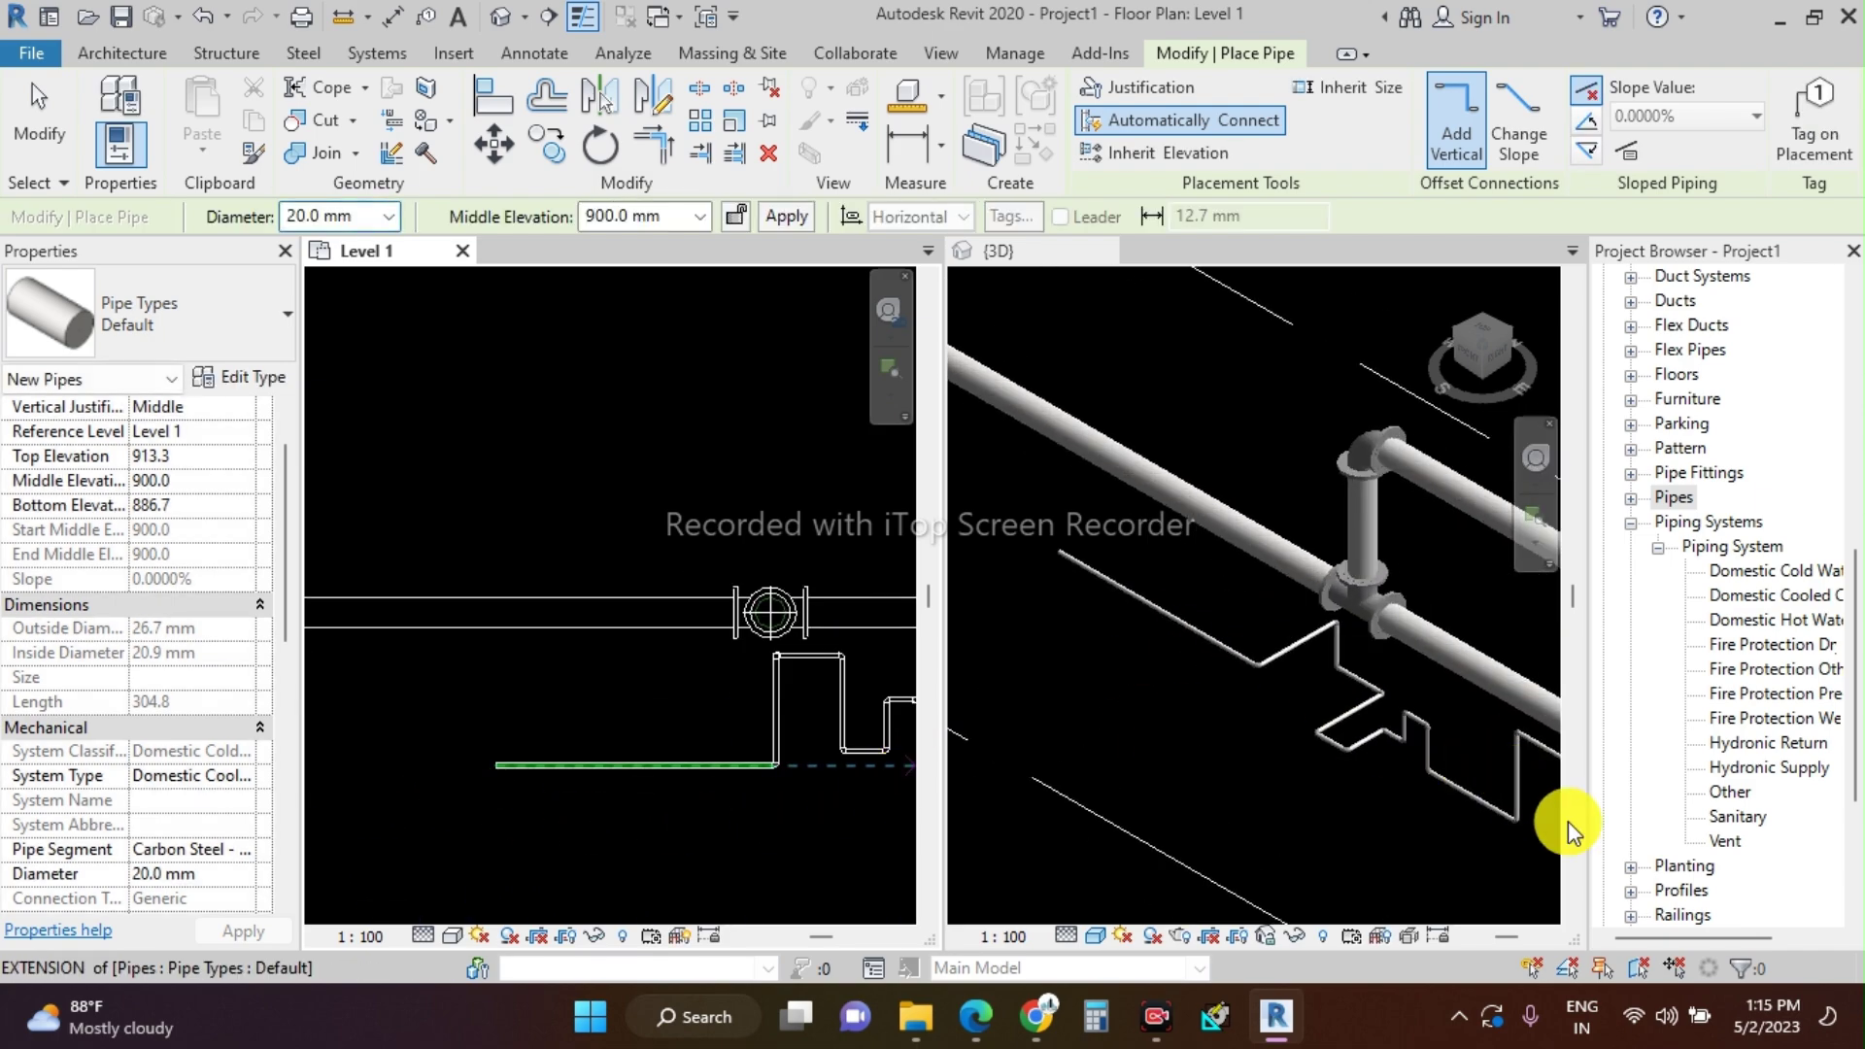
scroll(1269, 520, down, 1)
scroll(1492, 749, up, 2)
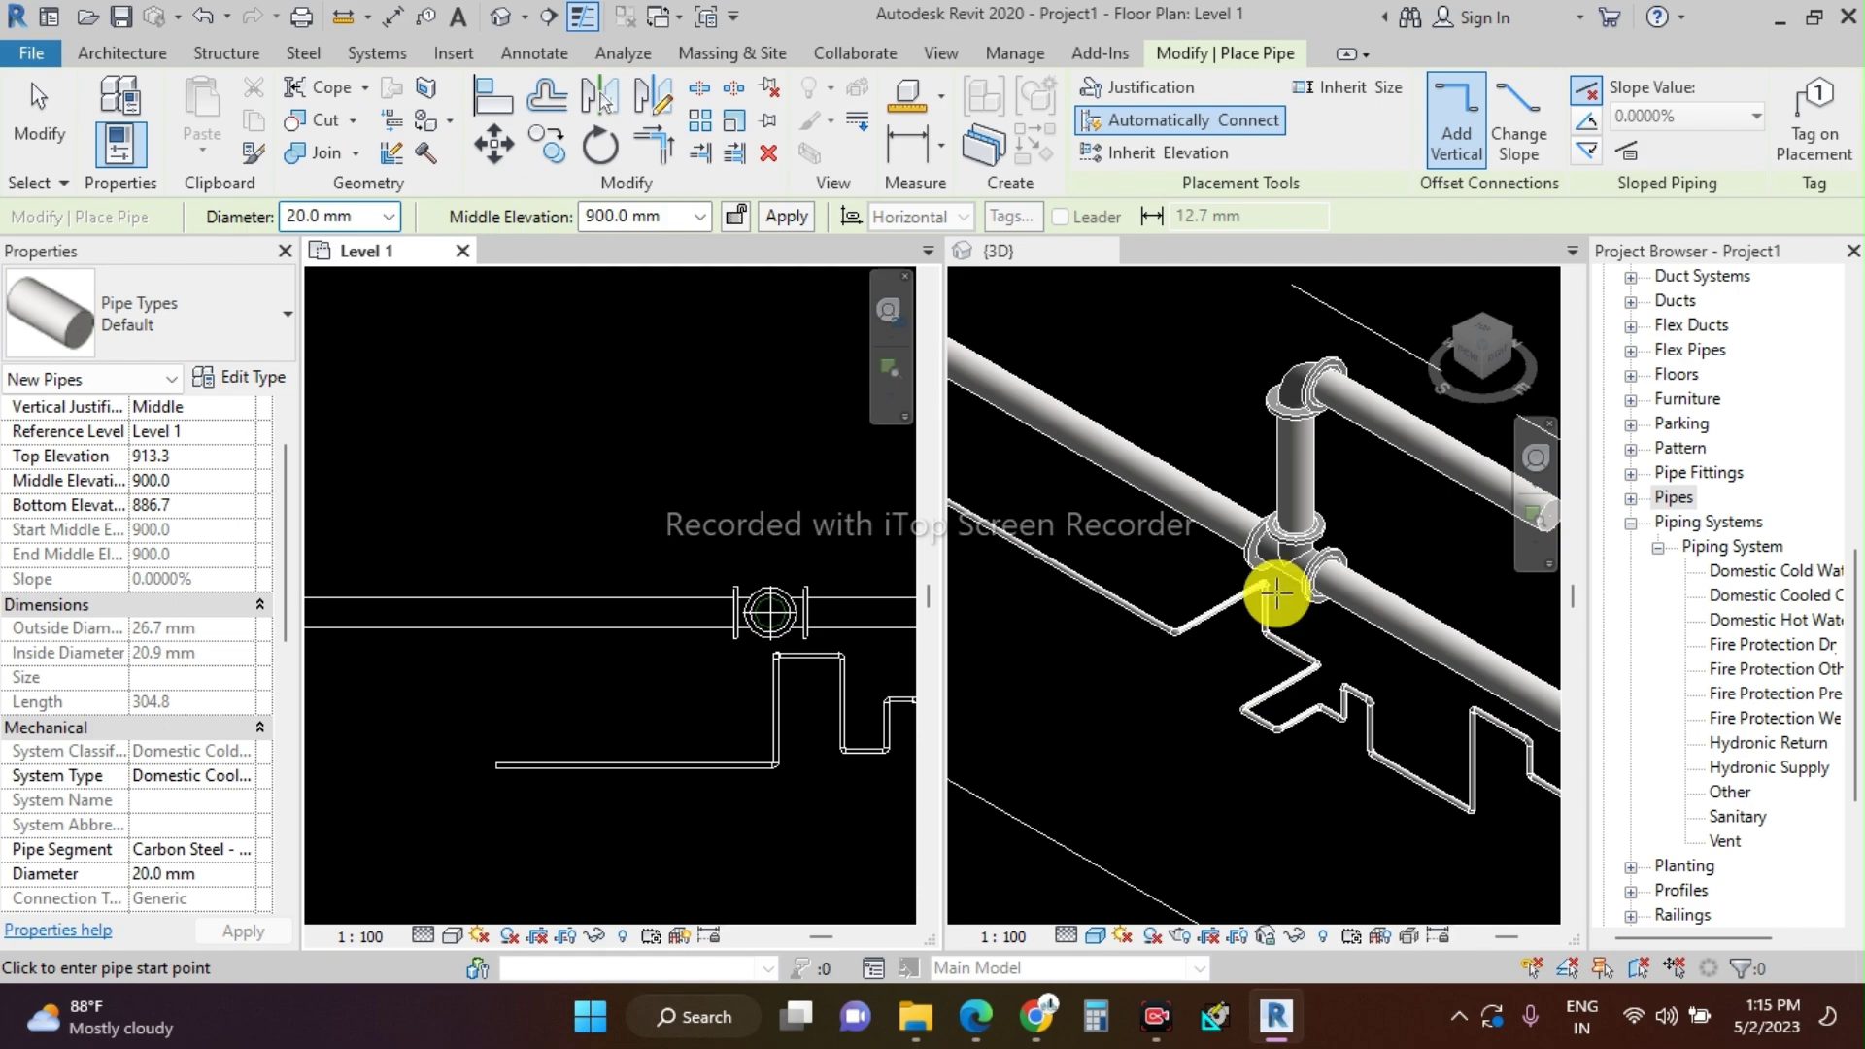
scroll(1233, 661, down, 2)
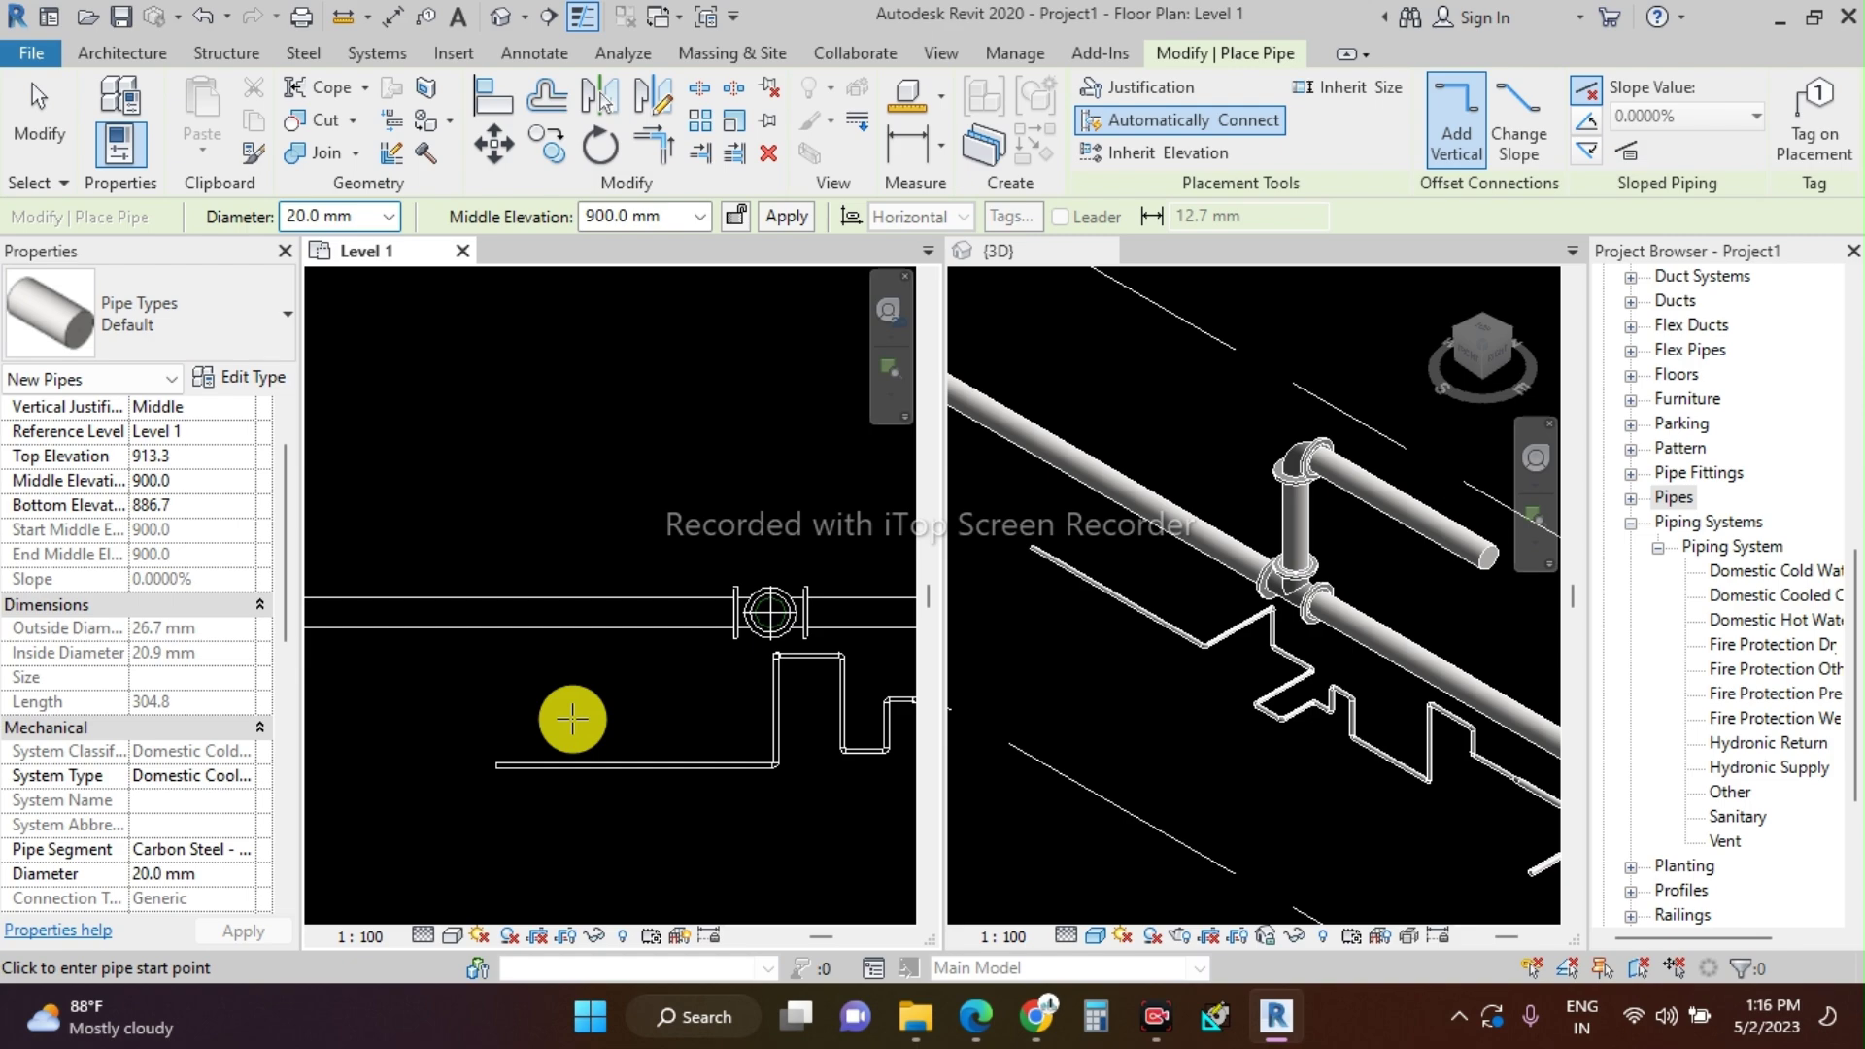
scroll(574, 719, down, 1)
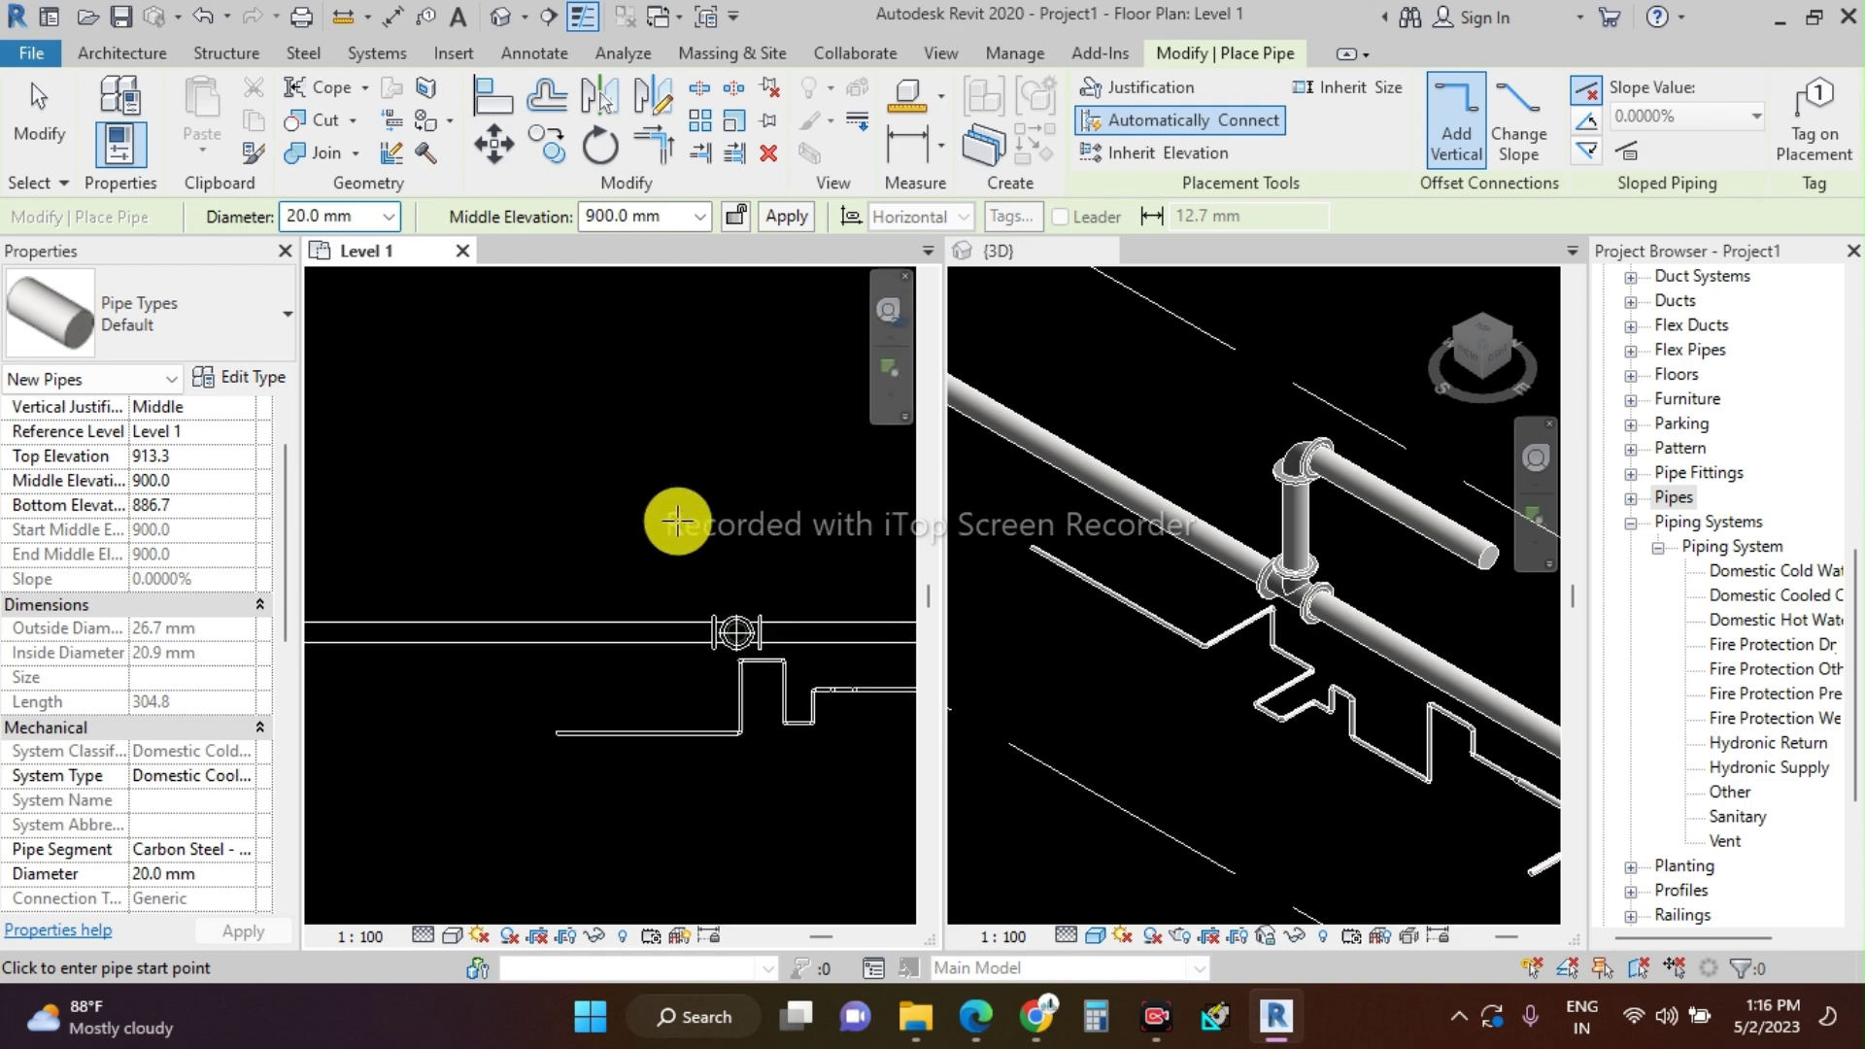
click(548, 897)
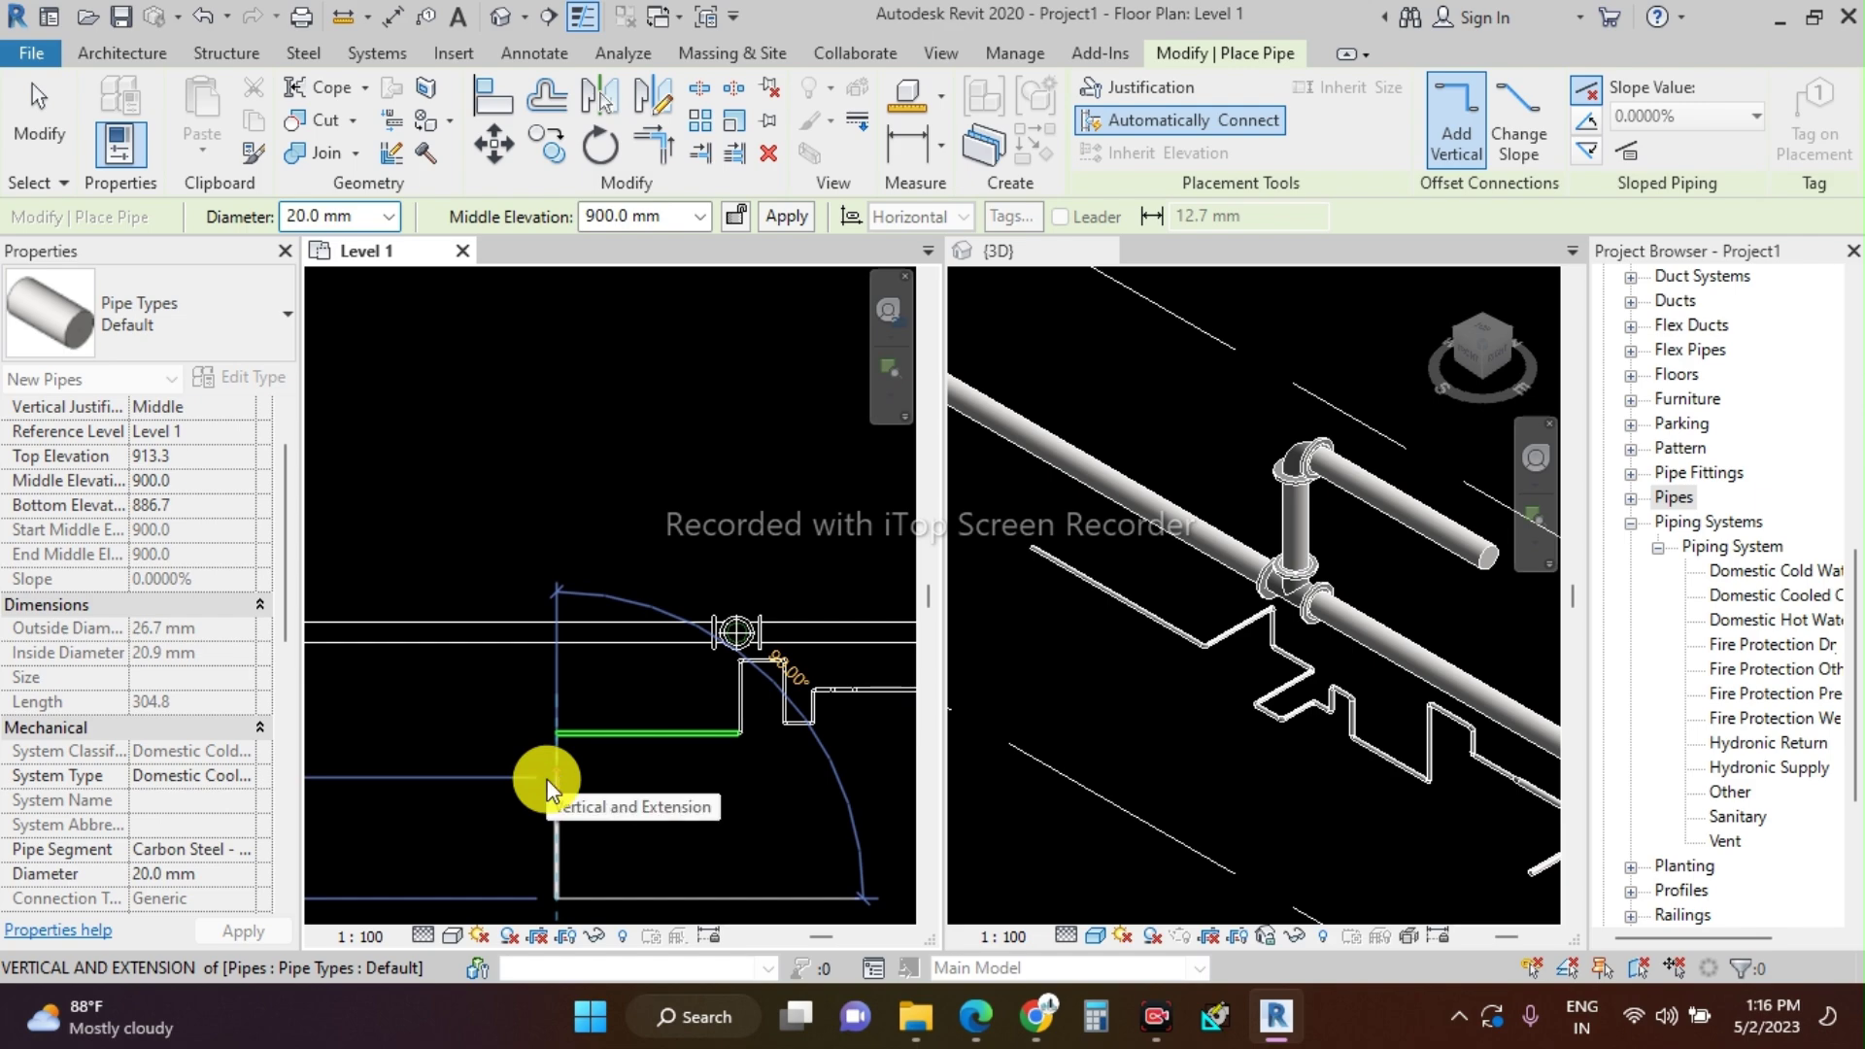
key(Escape)
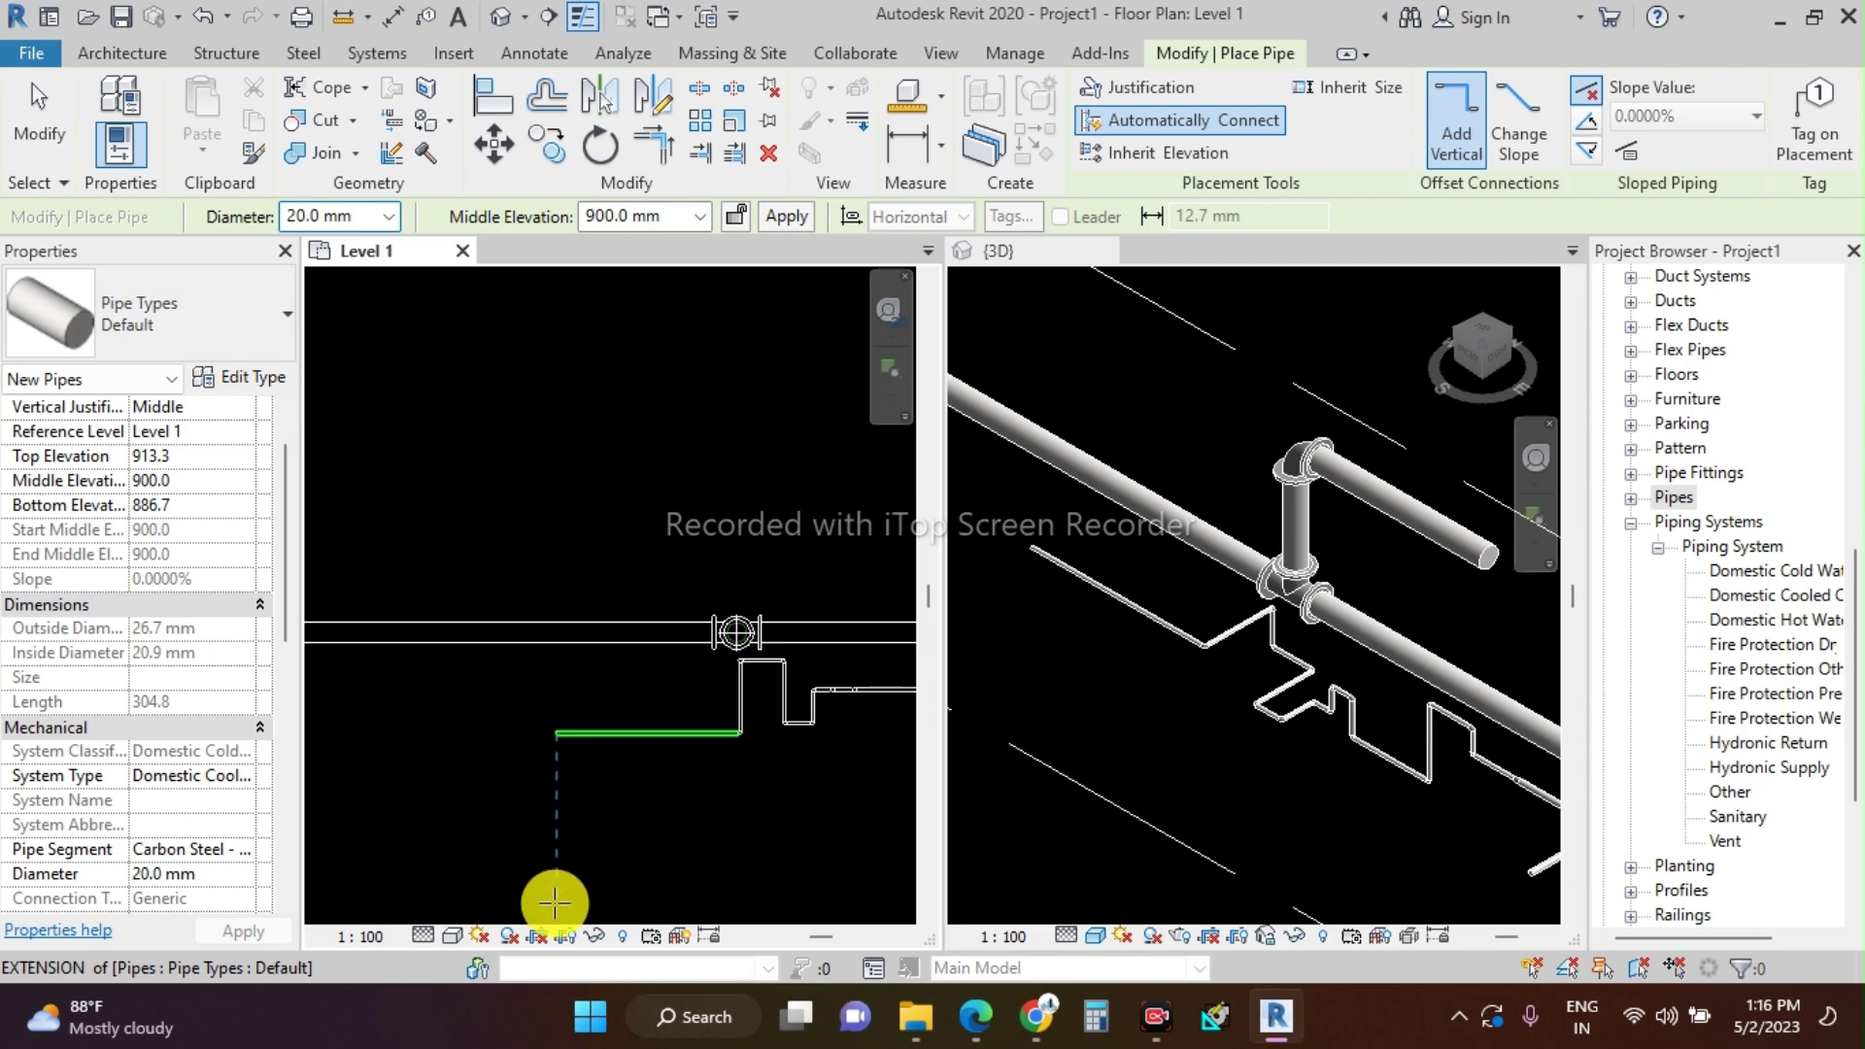
click(554, 786)
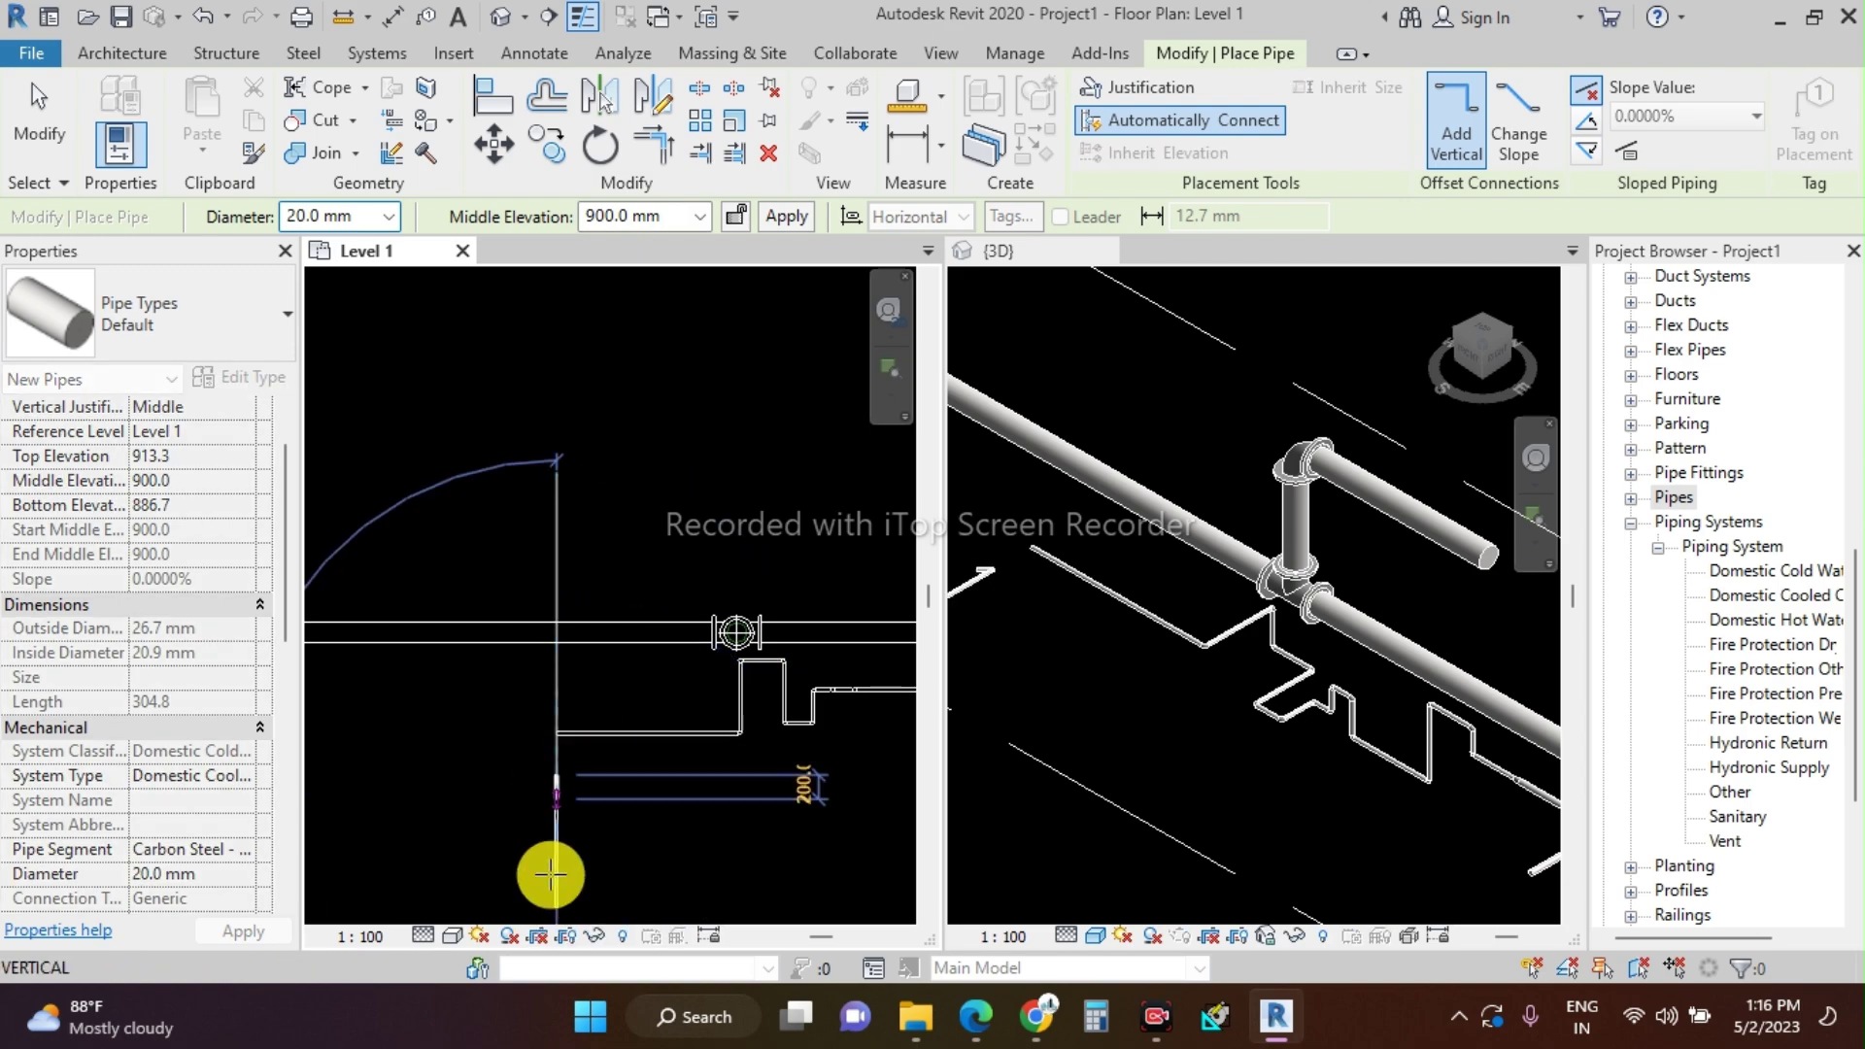
key(Escape)
key(Escape)
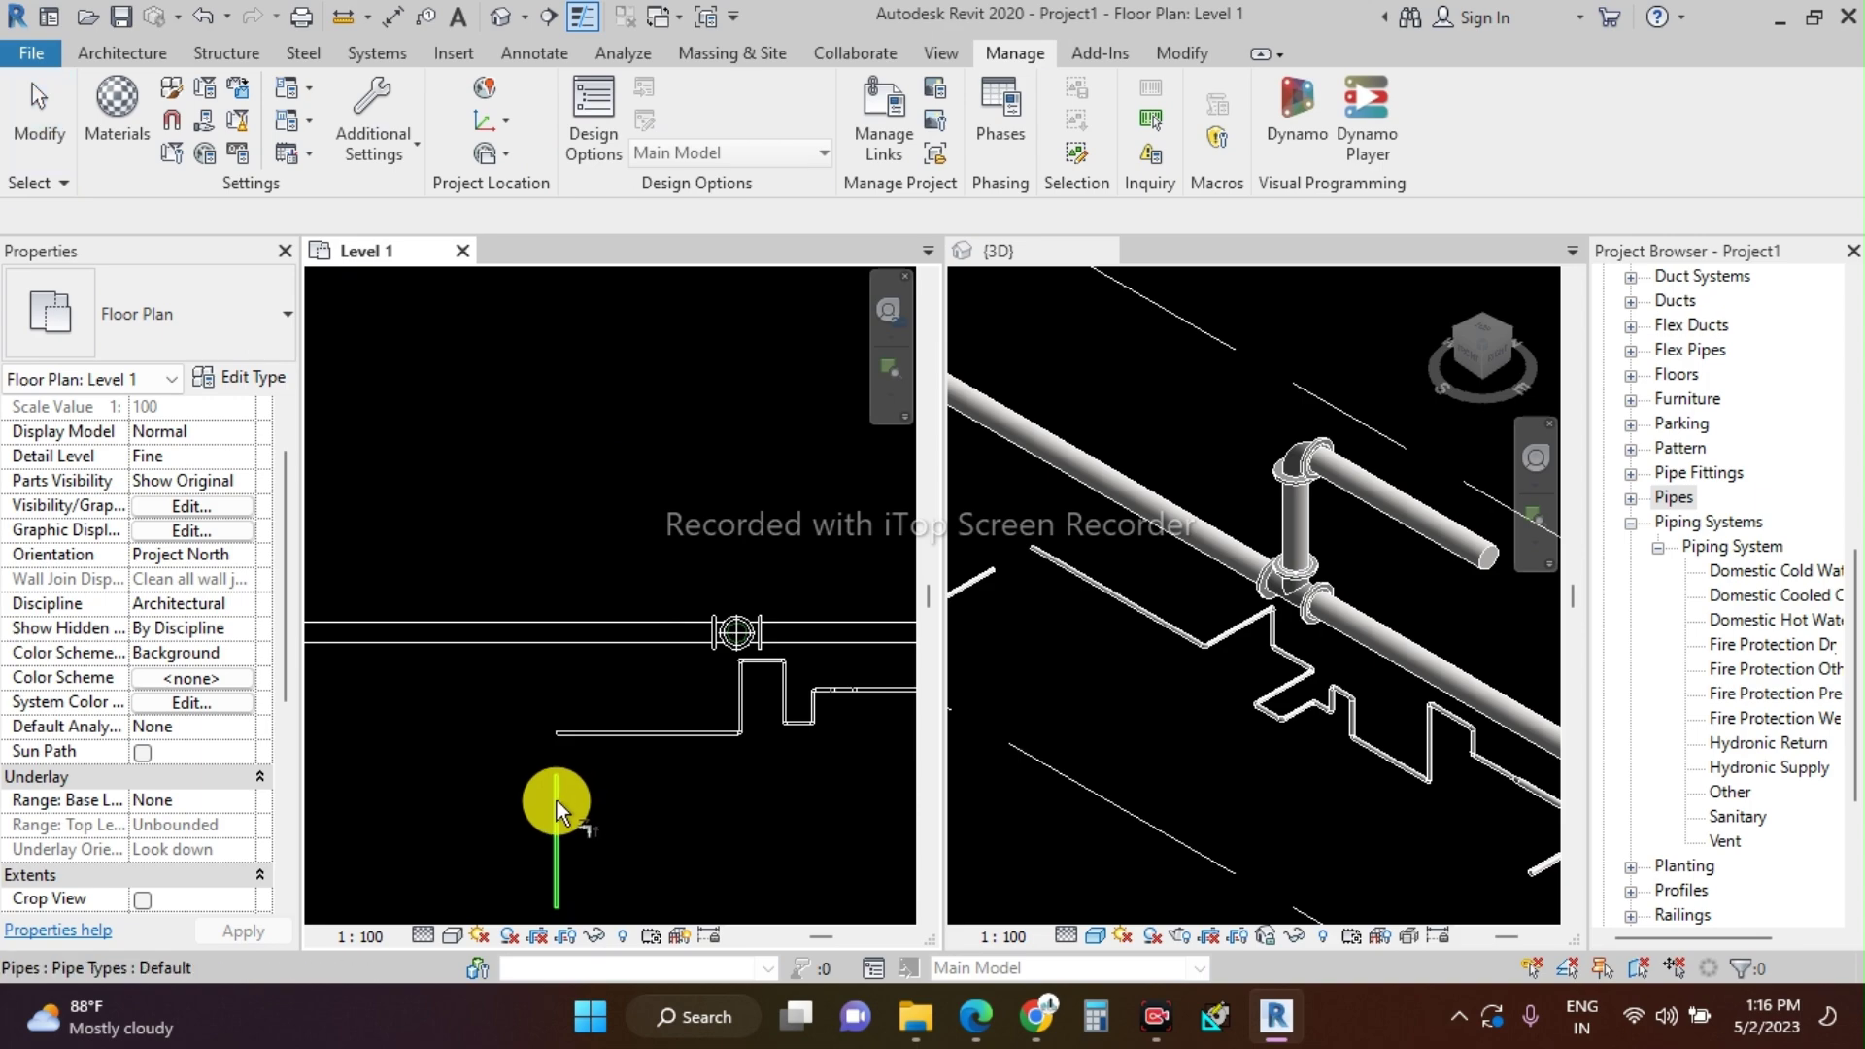
- Join the separate vertical pipe to the horizontal run at a right-angle corner with Trim/Extend to Corner and check the bend in 3D
key(t)
key(r)
click(555, 798)
click(609, 735)
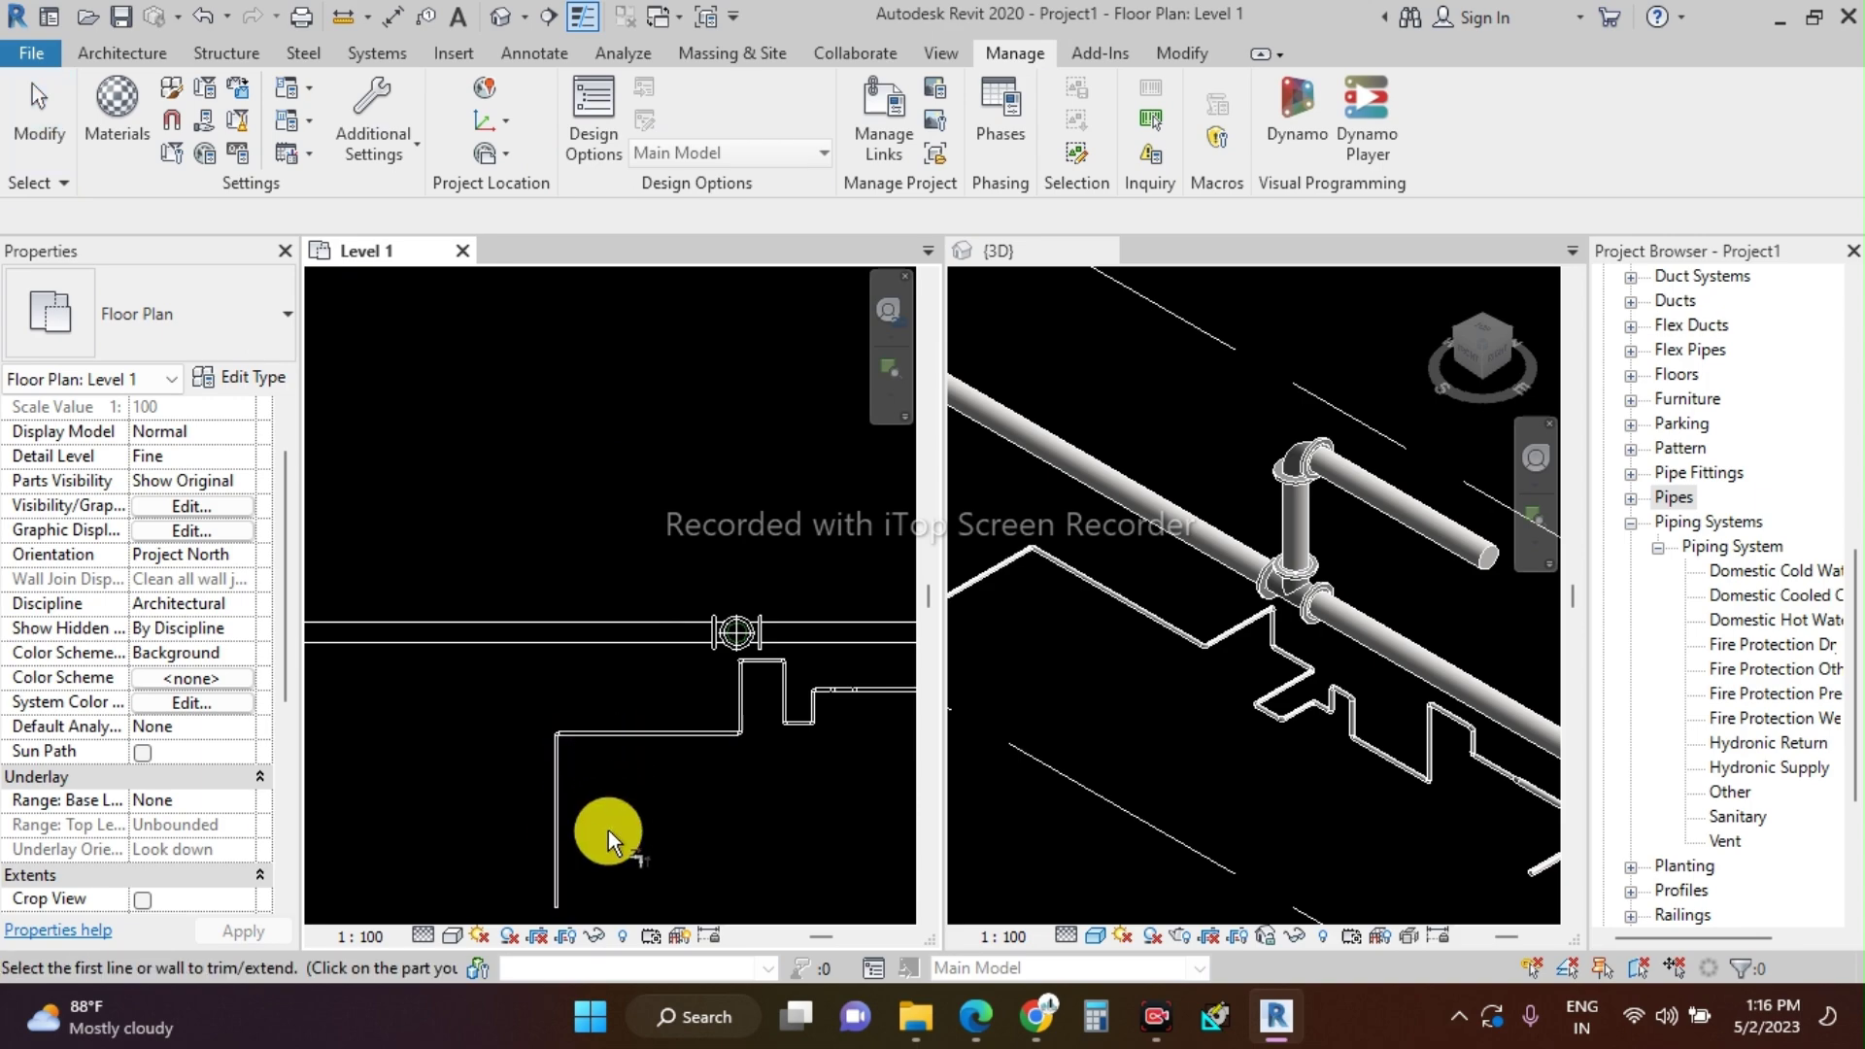
scroll(1023, 555, up, 5)
scroll(1594, 554, down, 1)
shift+middle_drag(1175, 585, 1297, 552)
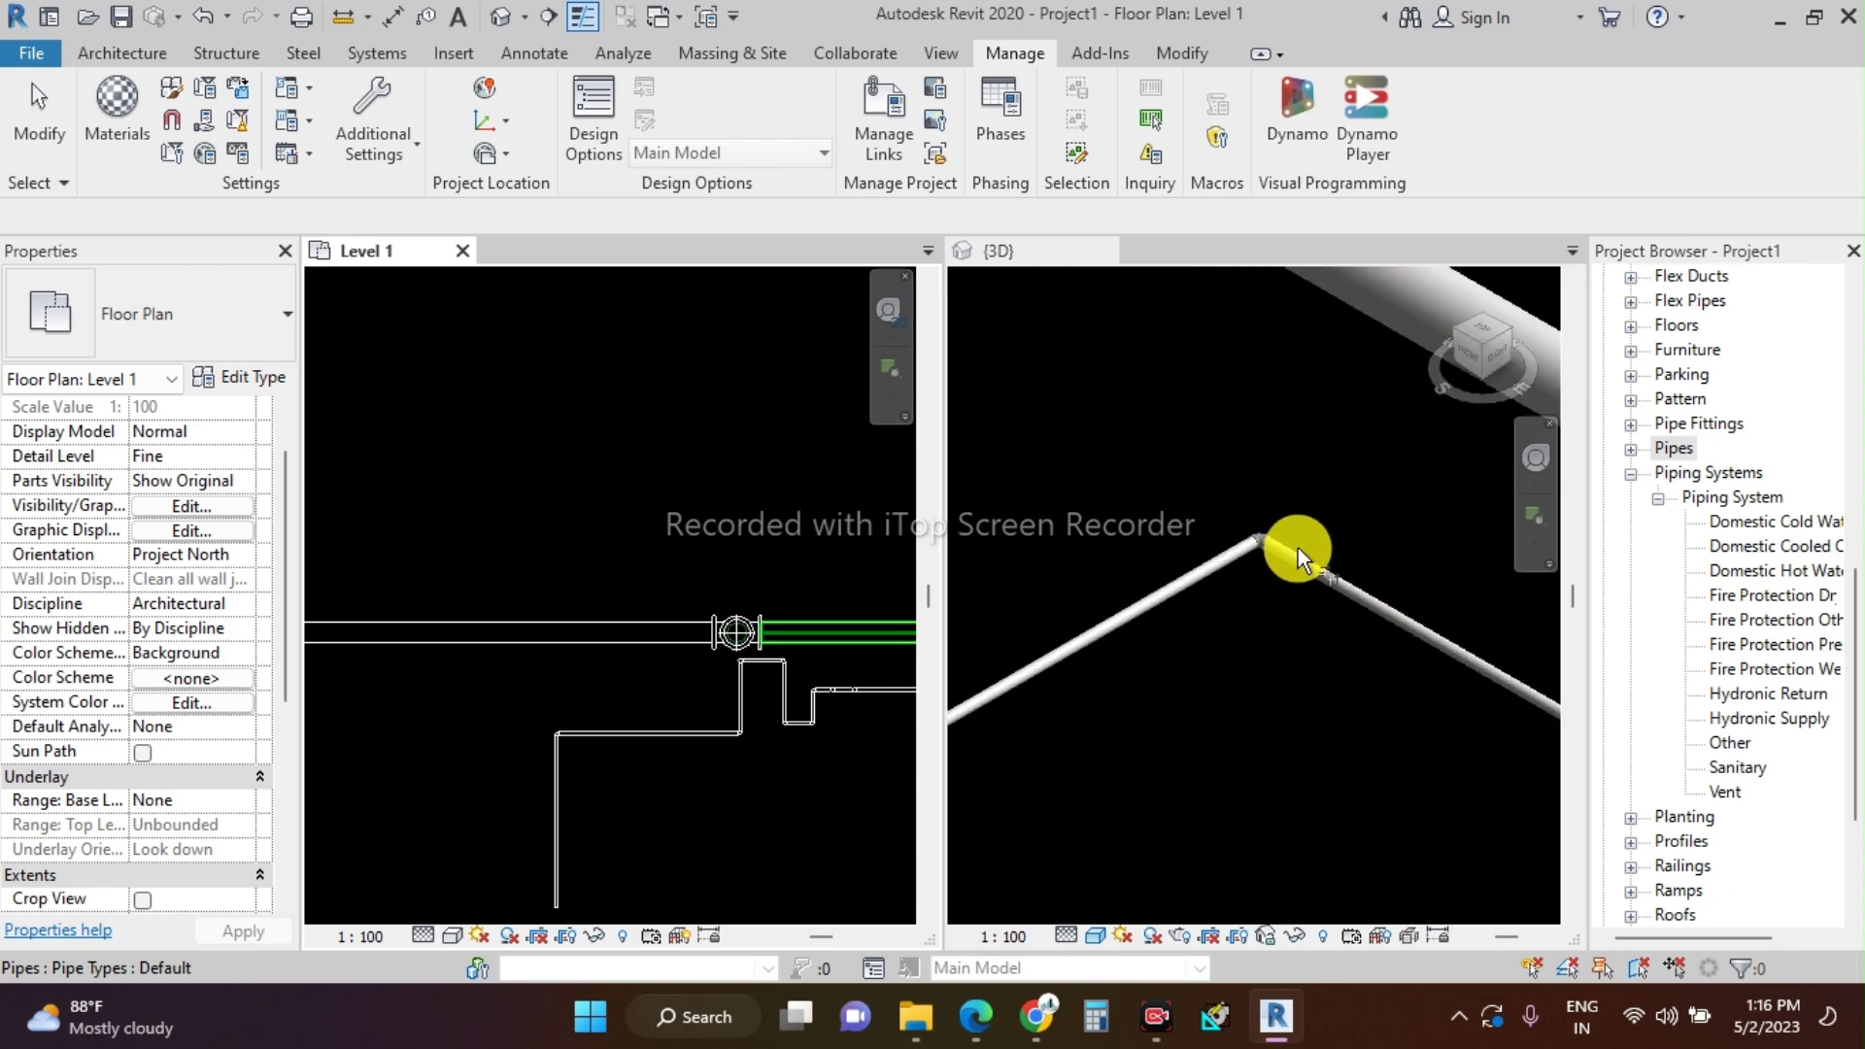
scroll(1302, 542, down, 3)
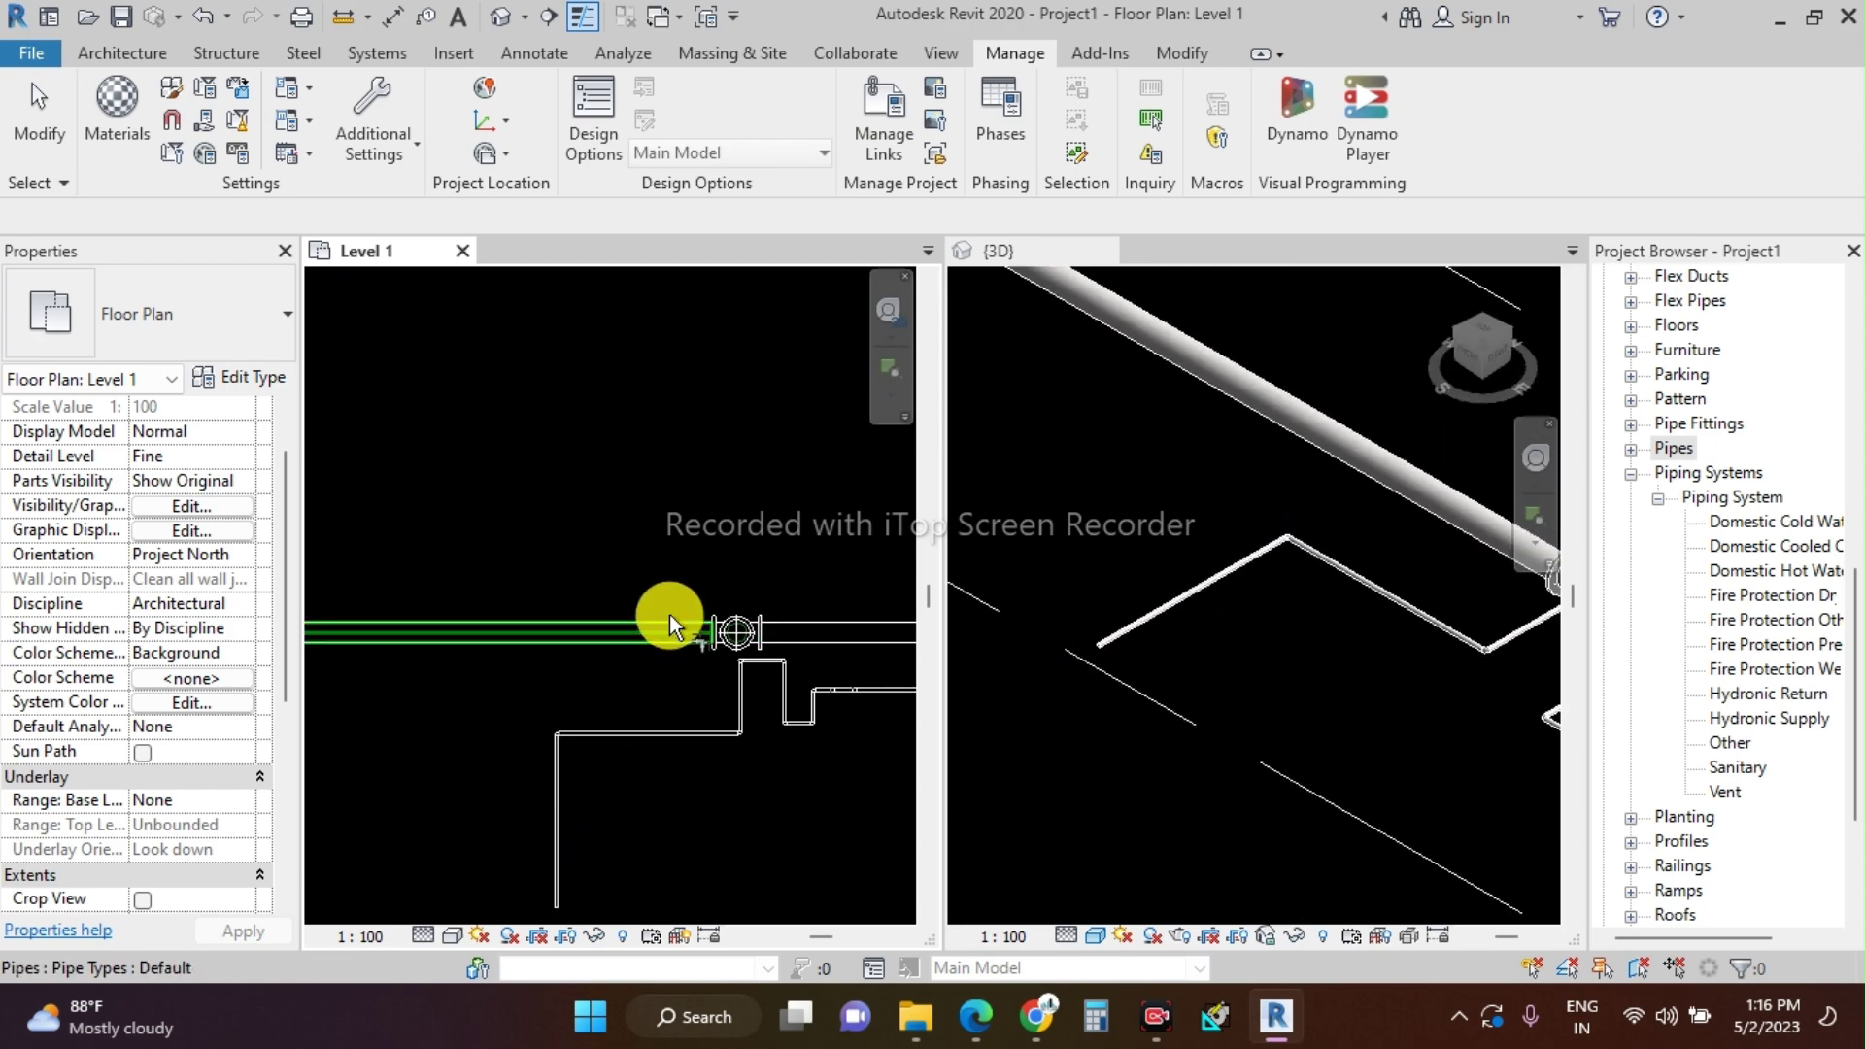
scroll(545, 904, up, 3)
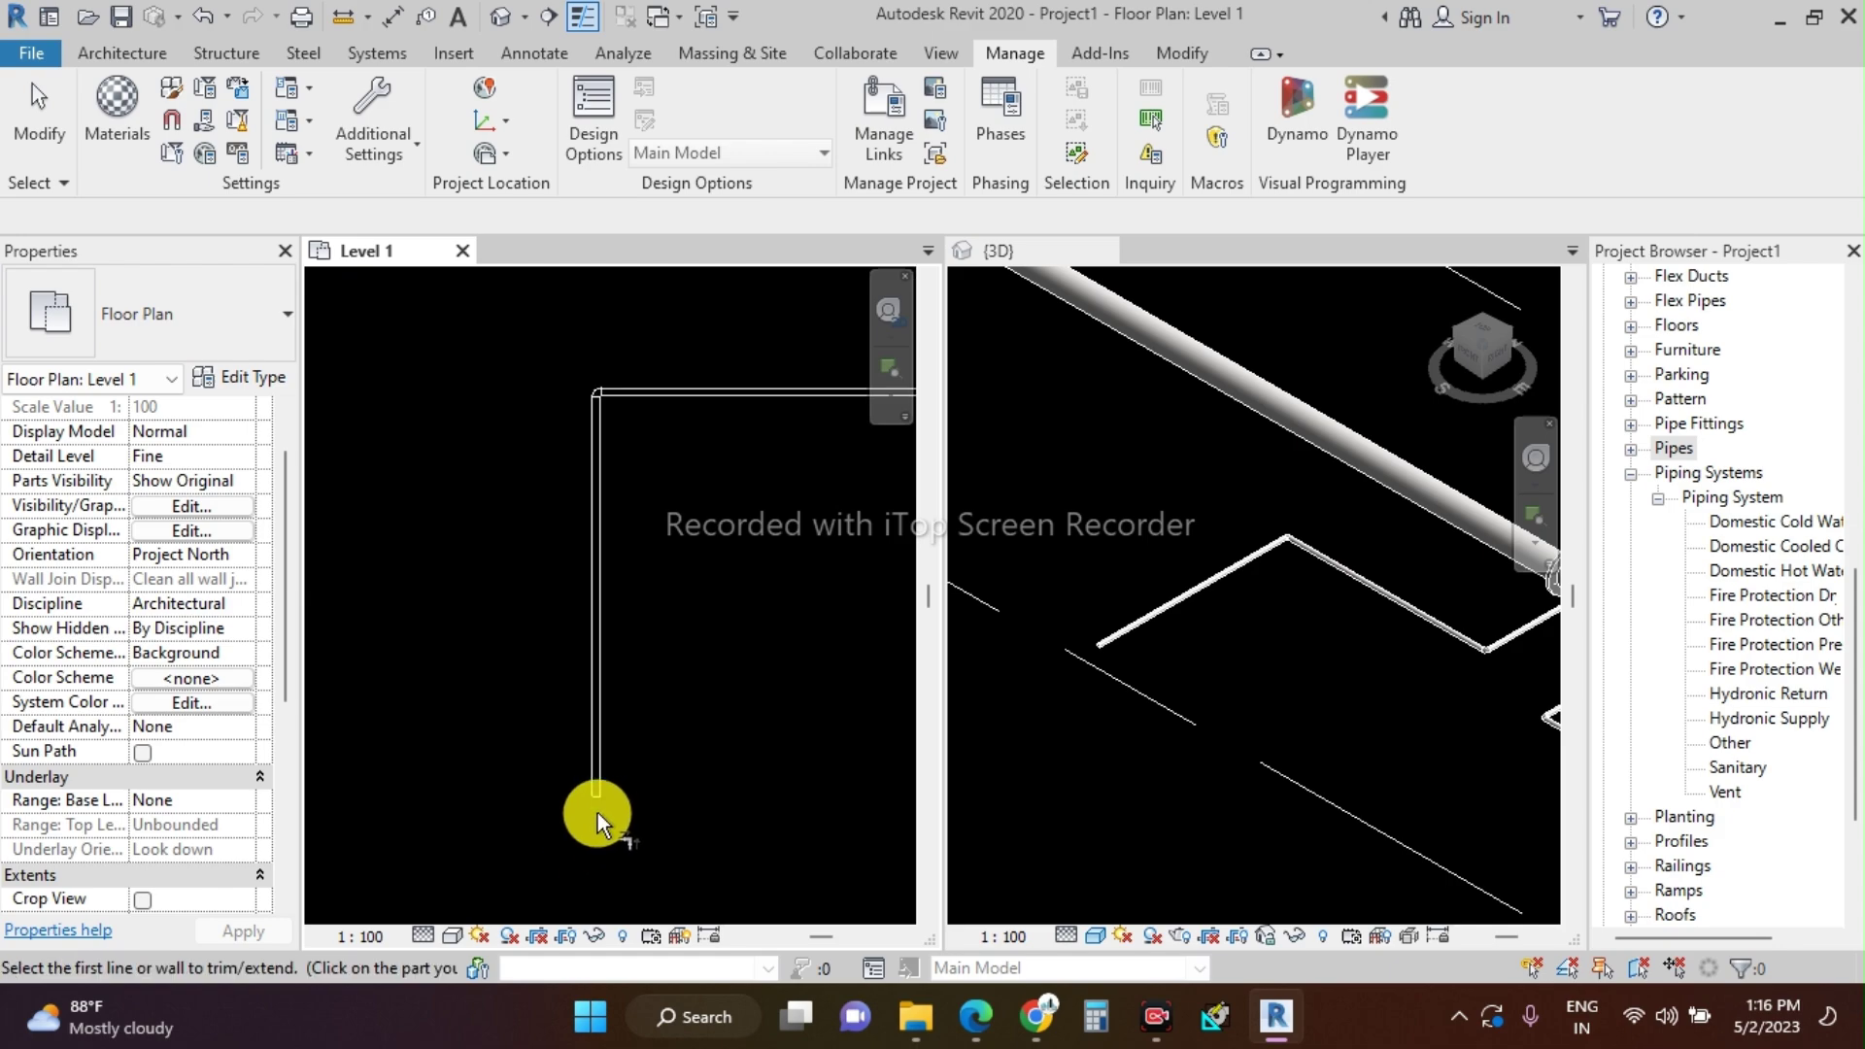
key(Escape)
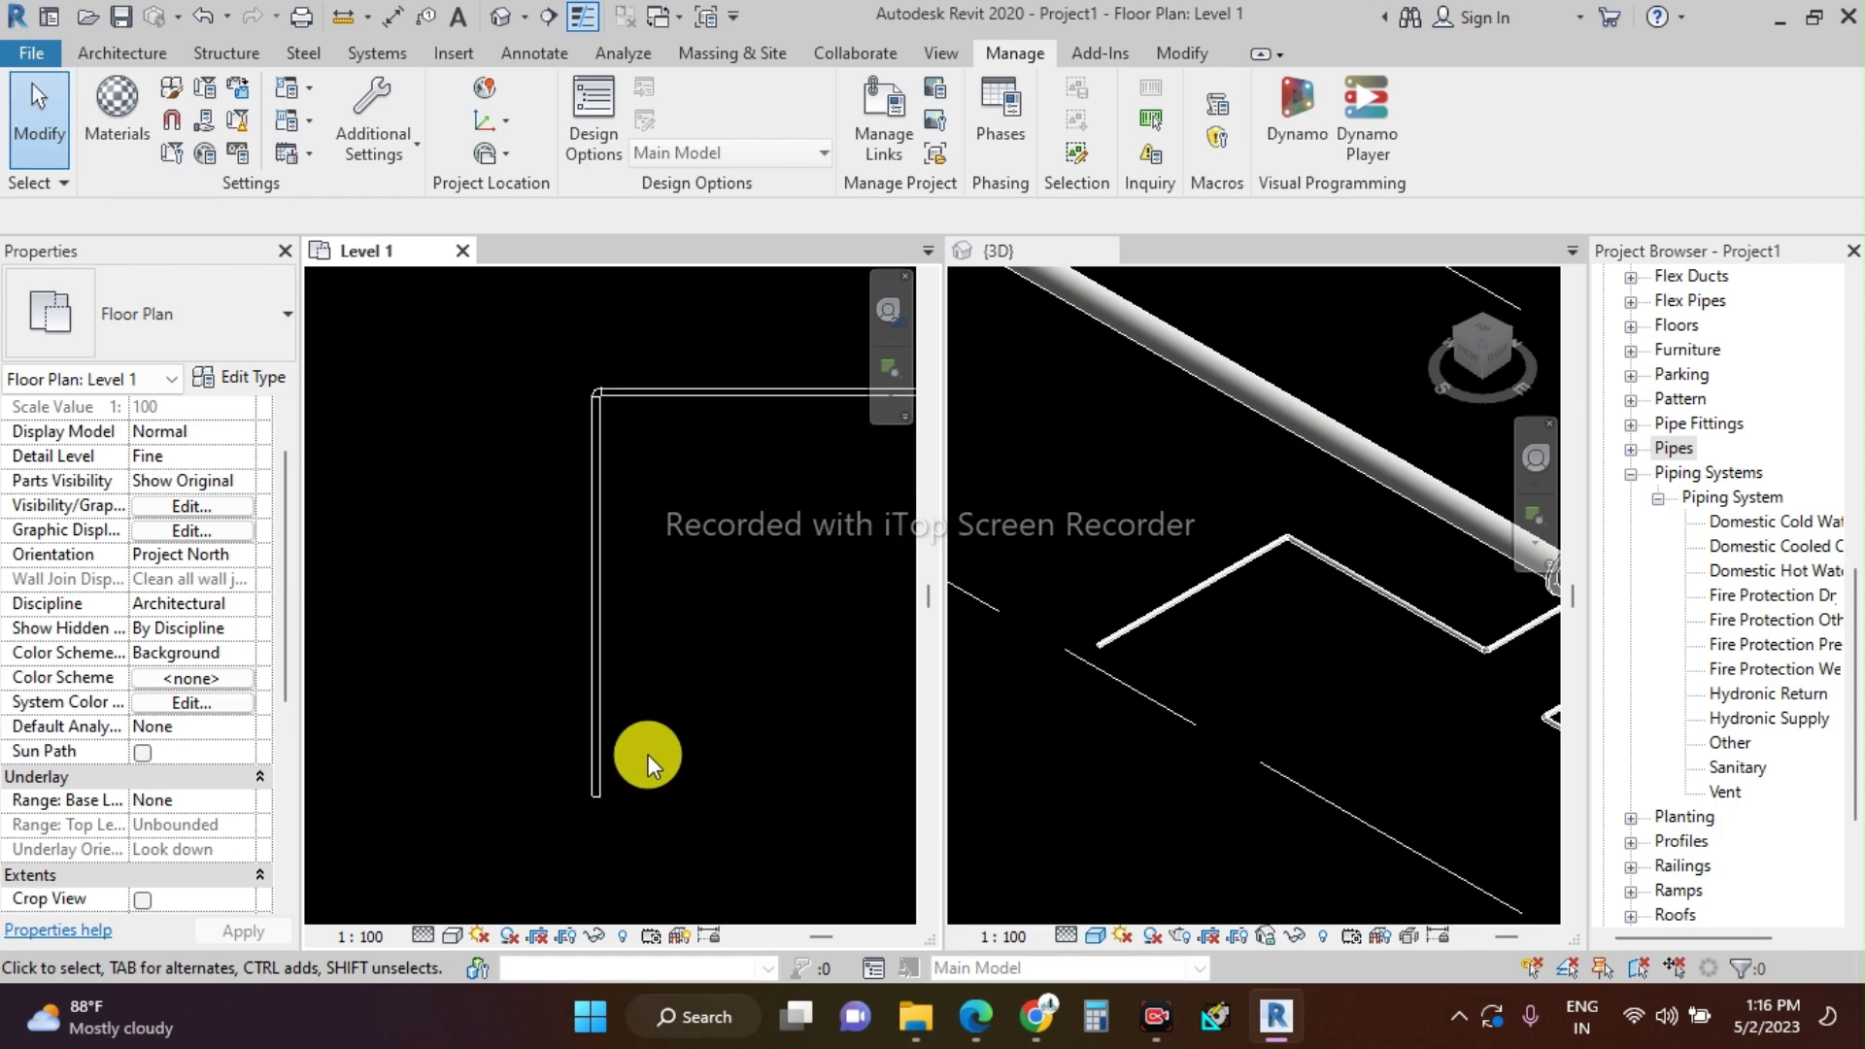
- Draw a short 20 mm pipe at 500 mm middle elevation, in line below the vertical pipe's lower end with a small gap
key(p)
key(i)
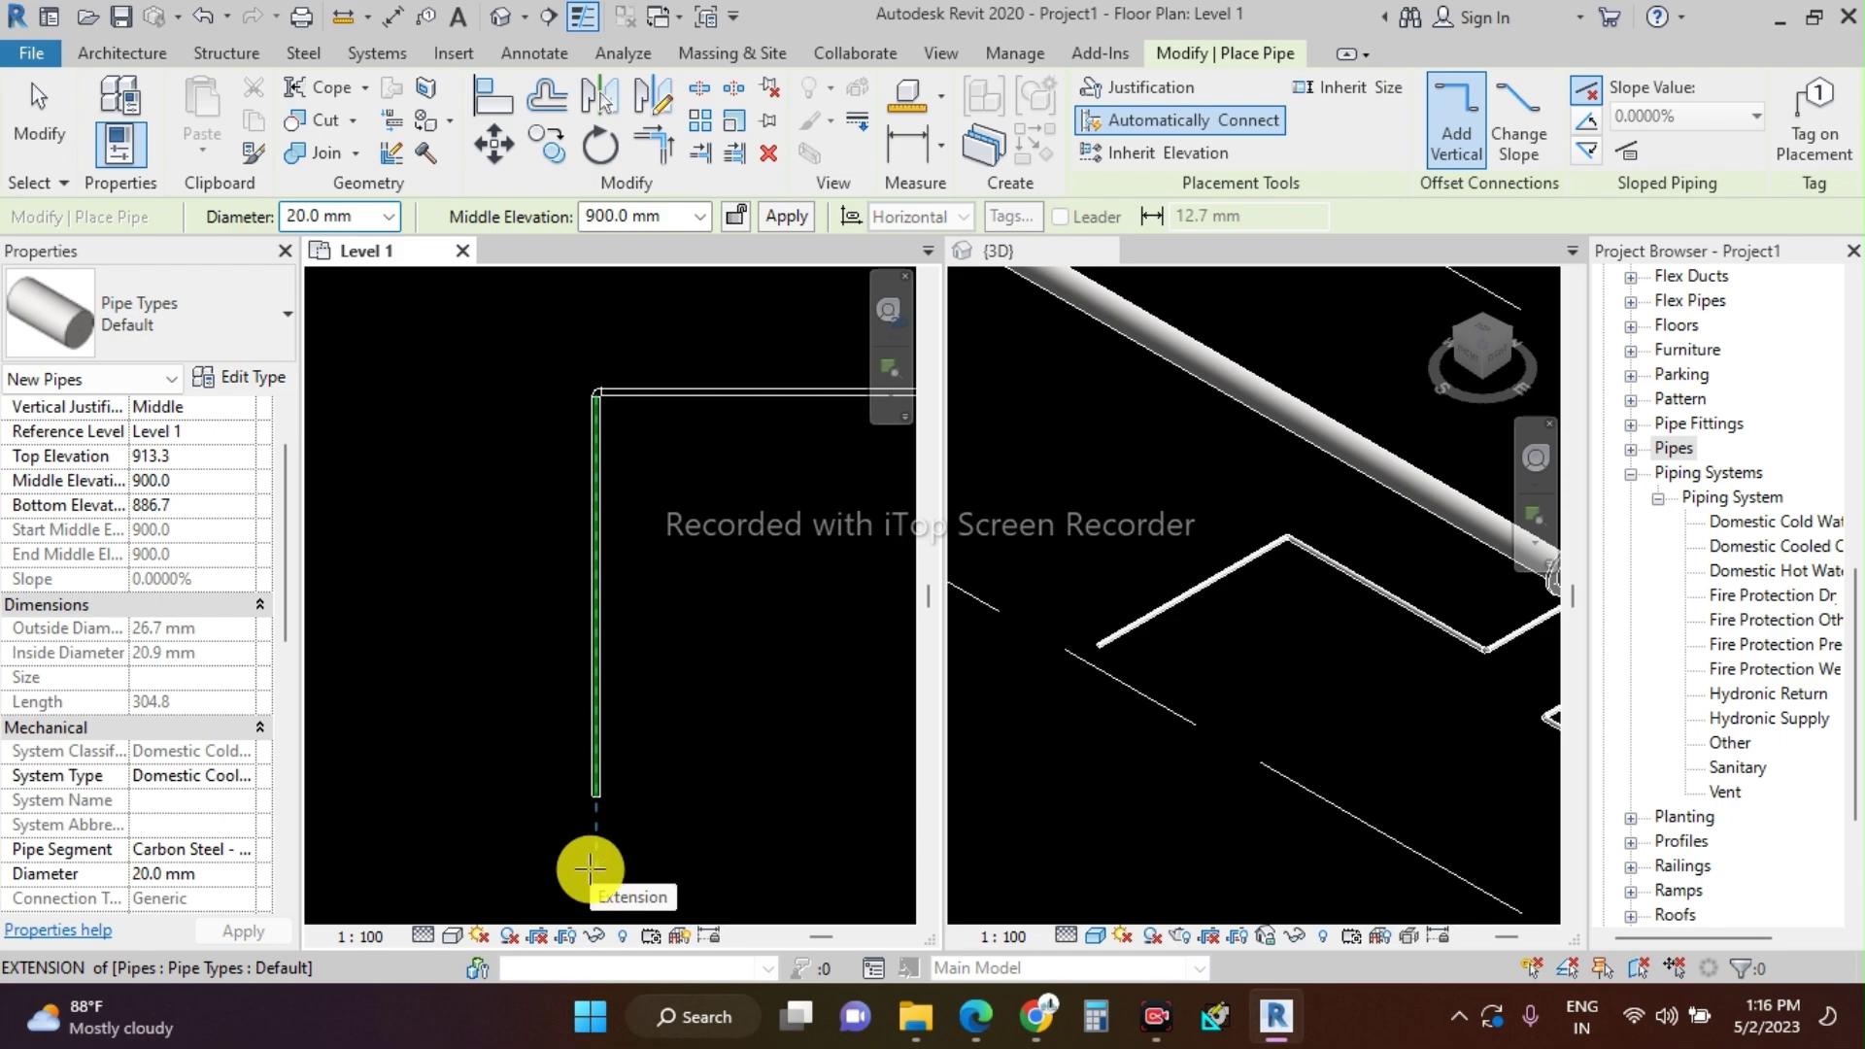
click(597, 843)
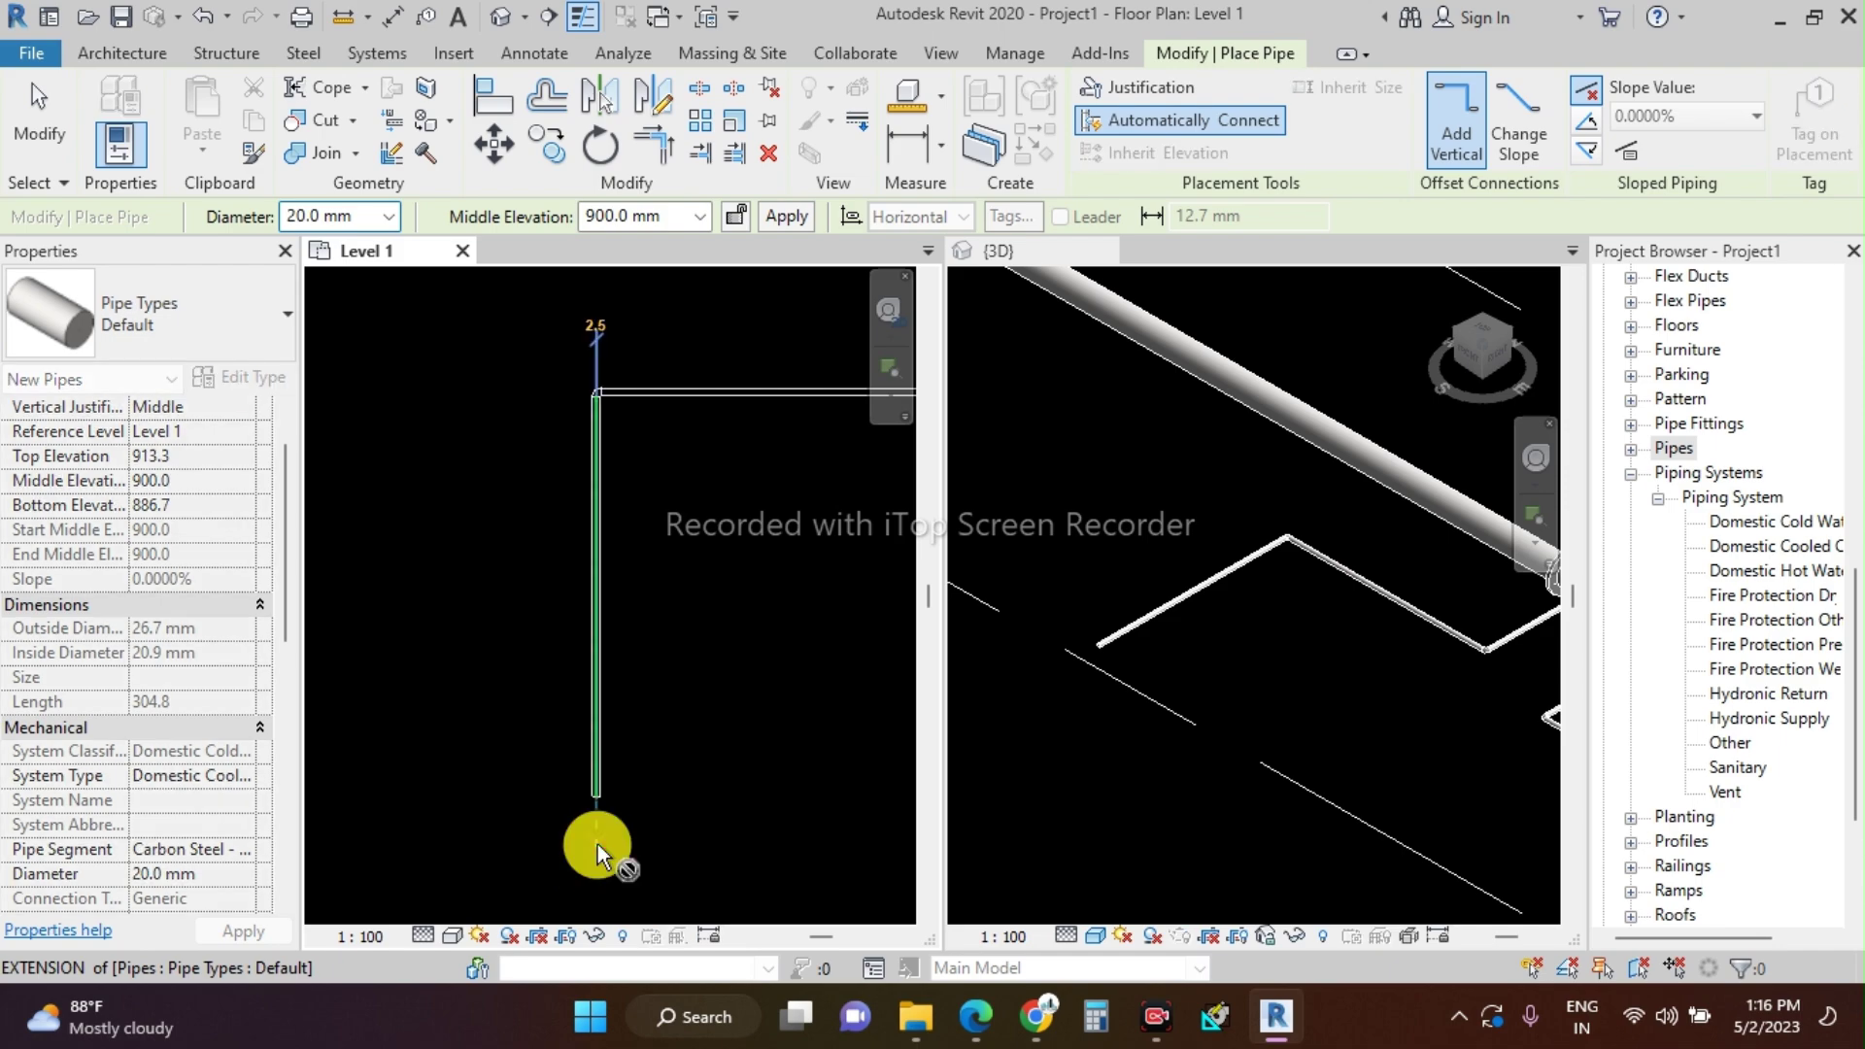
click(671, 217)
text(500)
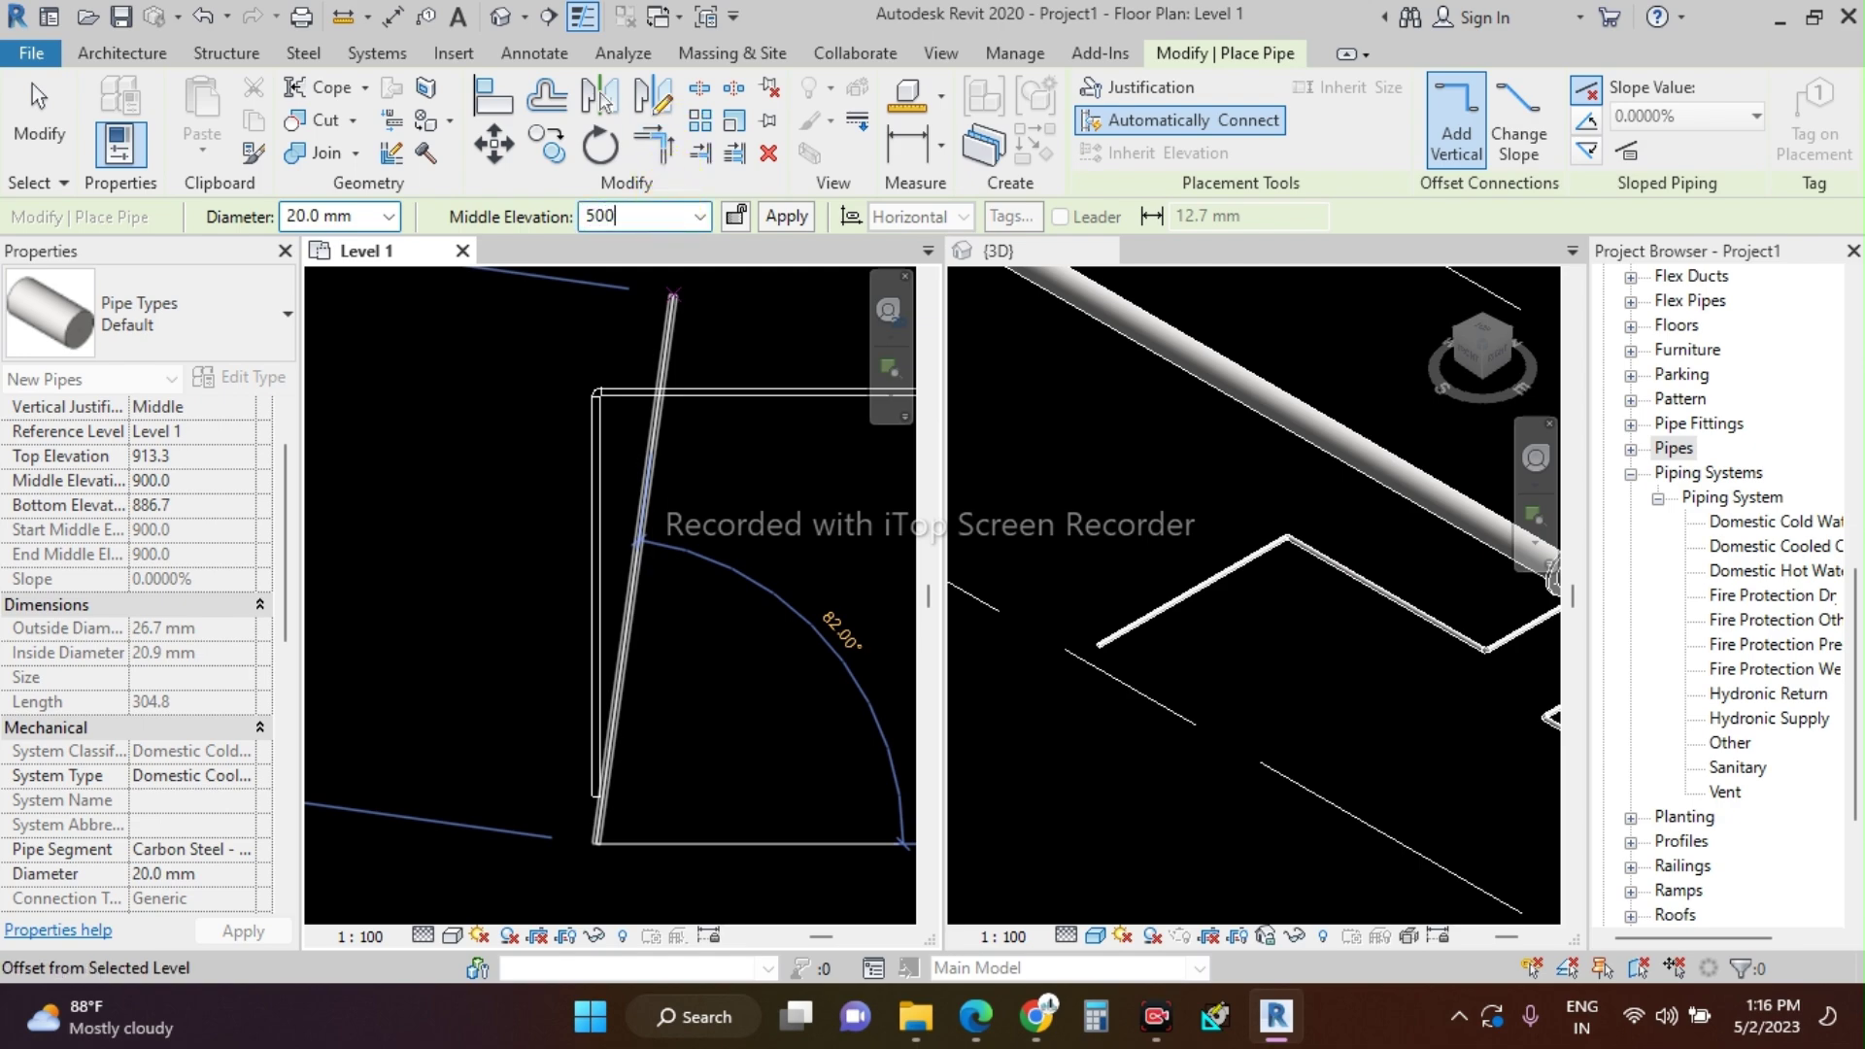
key(Return)
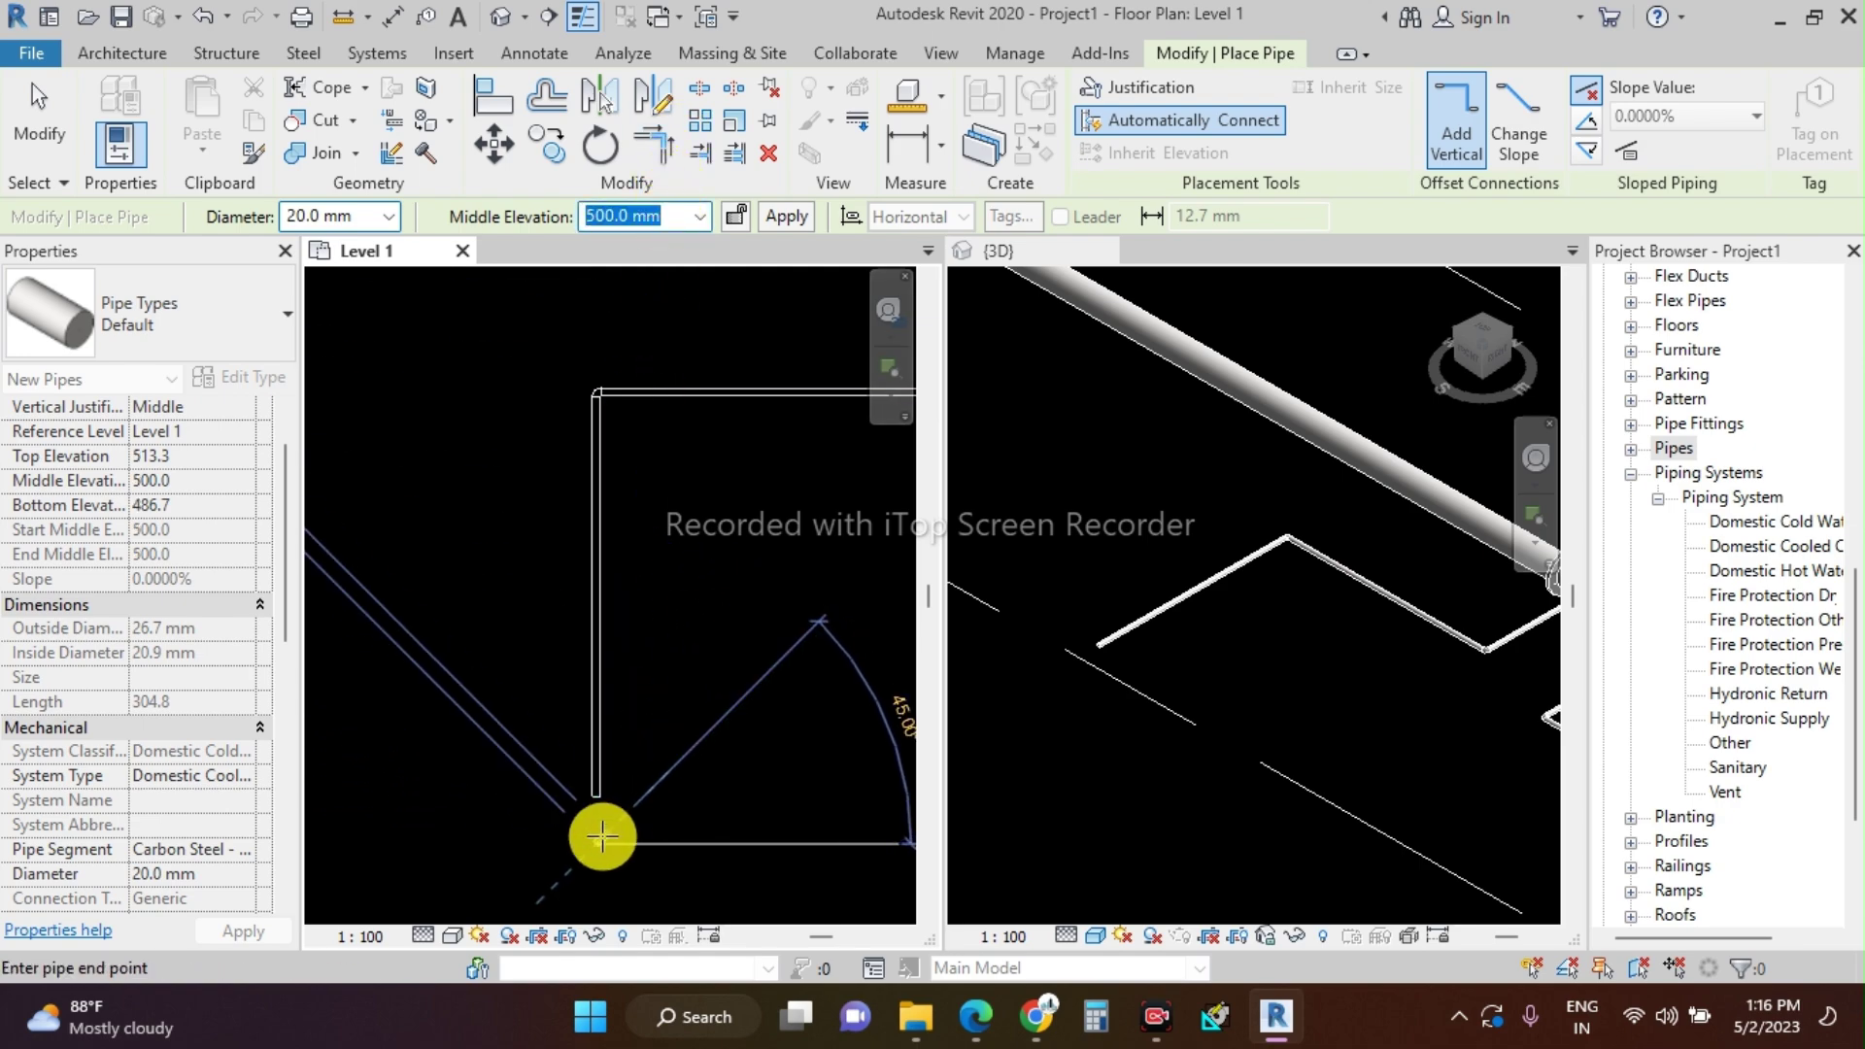
scroll(562, 738, down, 1)
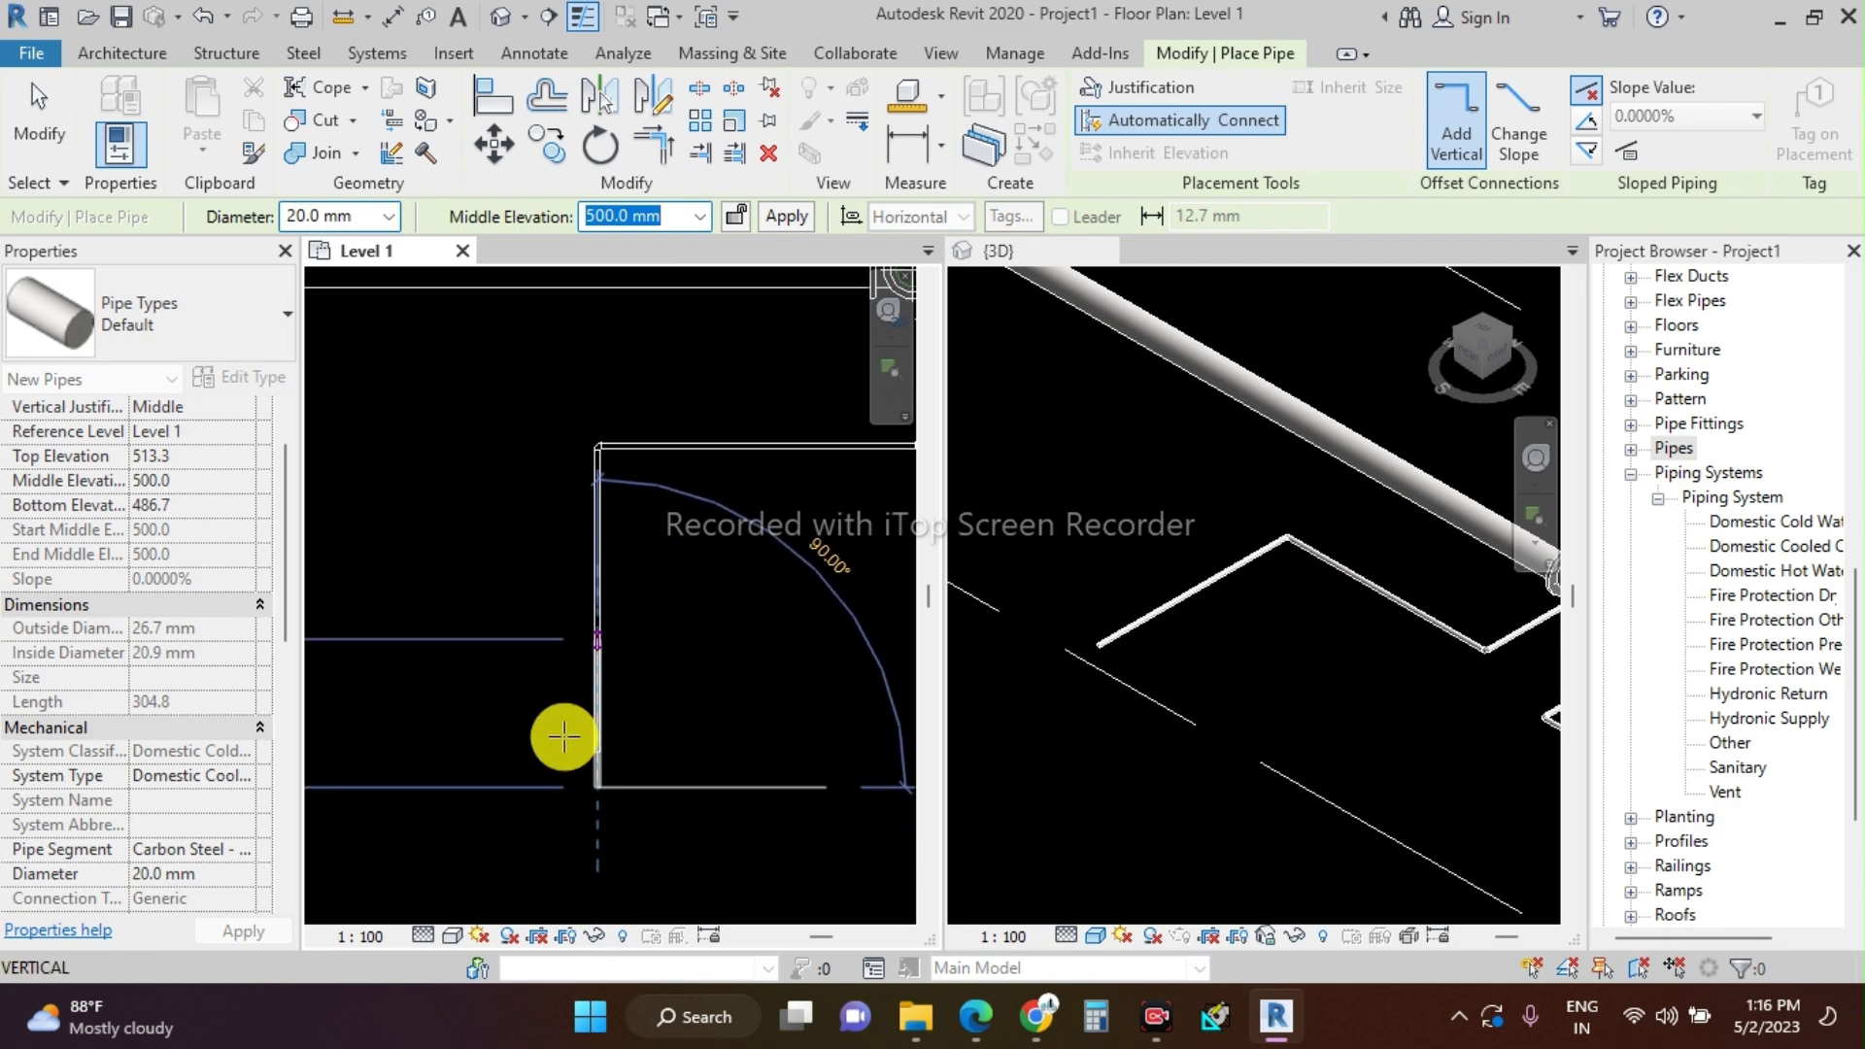
click(597, 879)
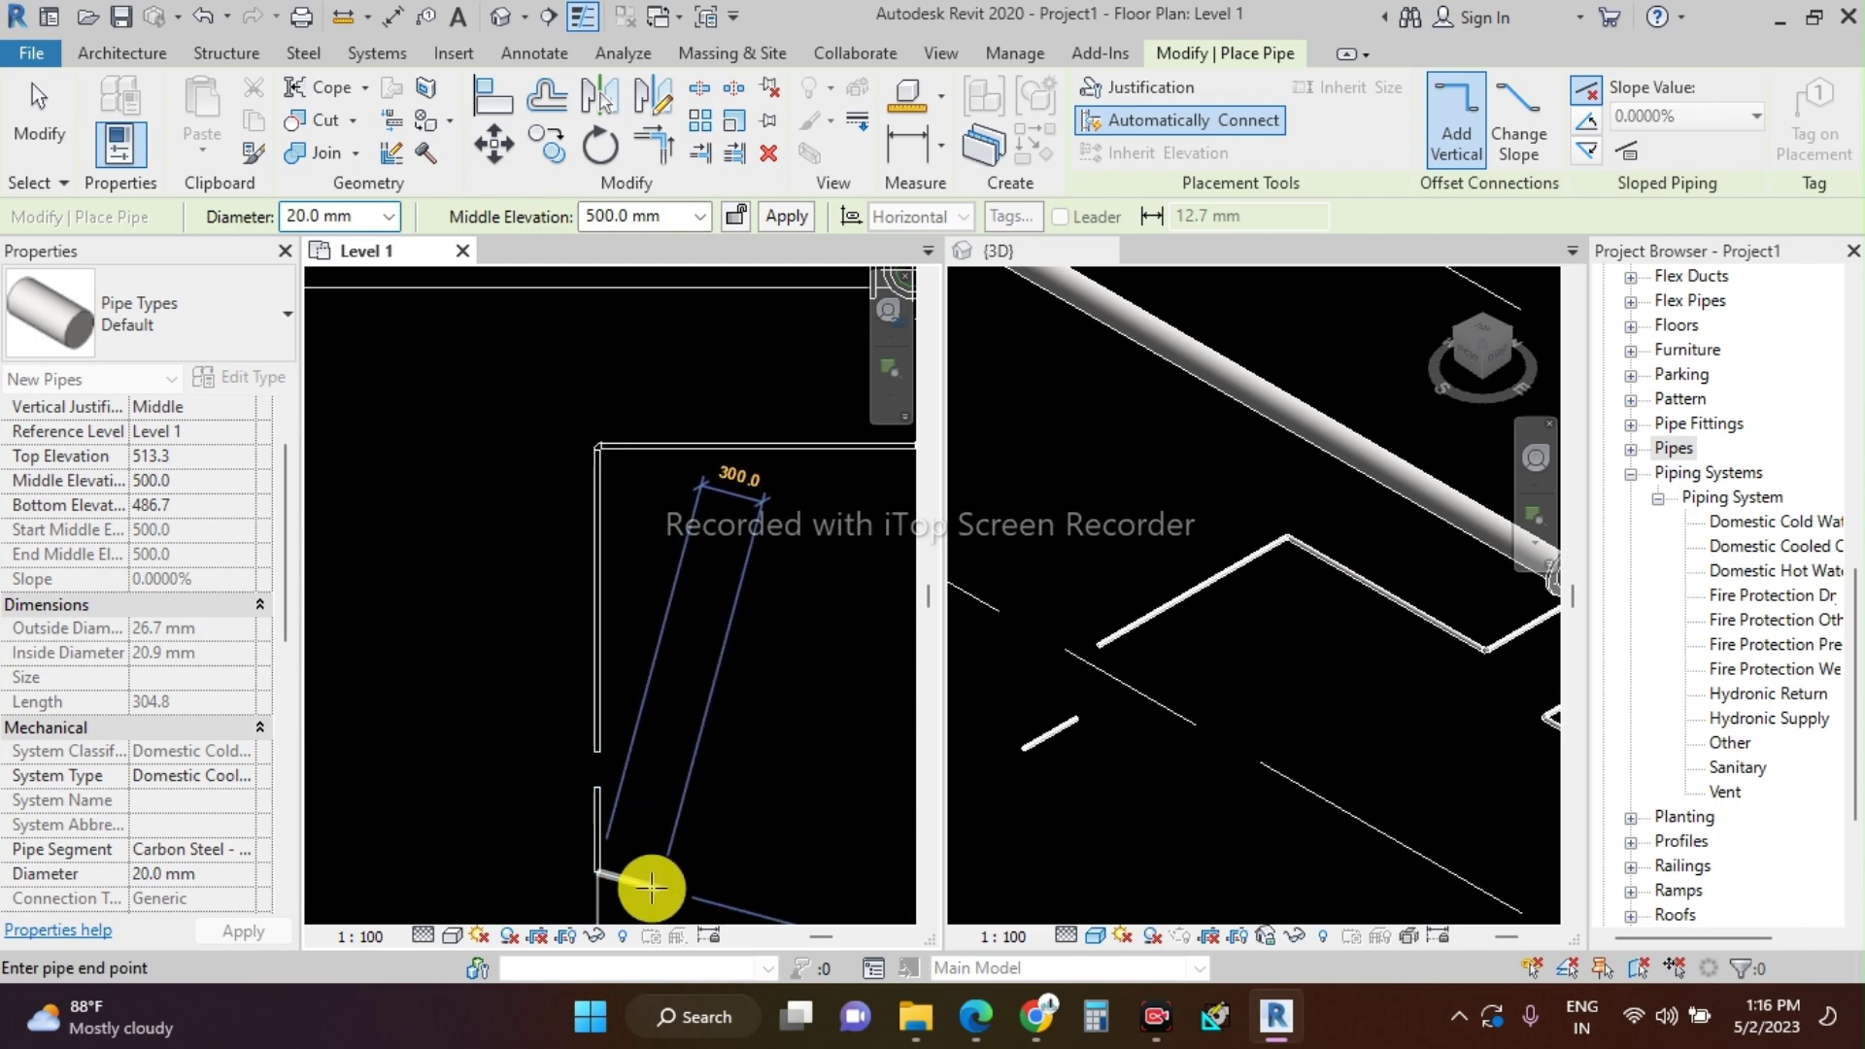
key(Escape)
- From the upper plan end of the 500 mm high pipe, draw a short 20 mm pipe to the right at 700 mm middle elevation
scroll(636, 845, up, 1)
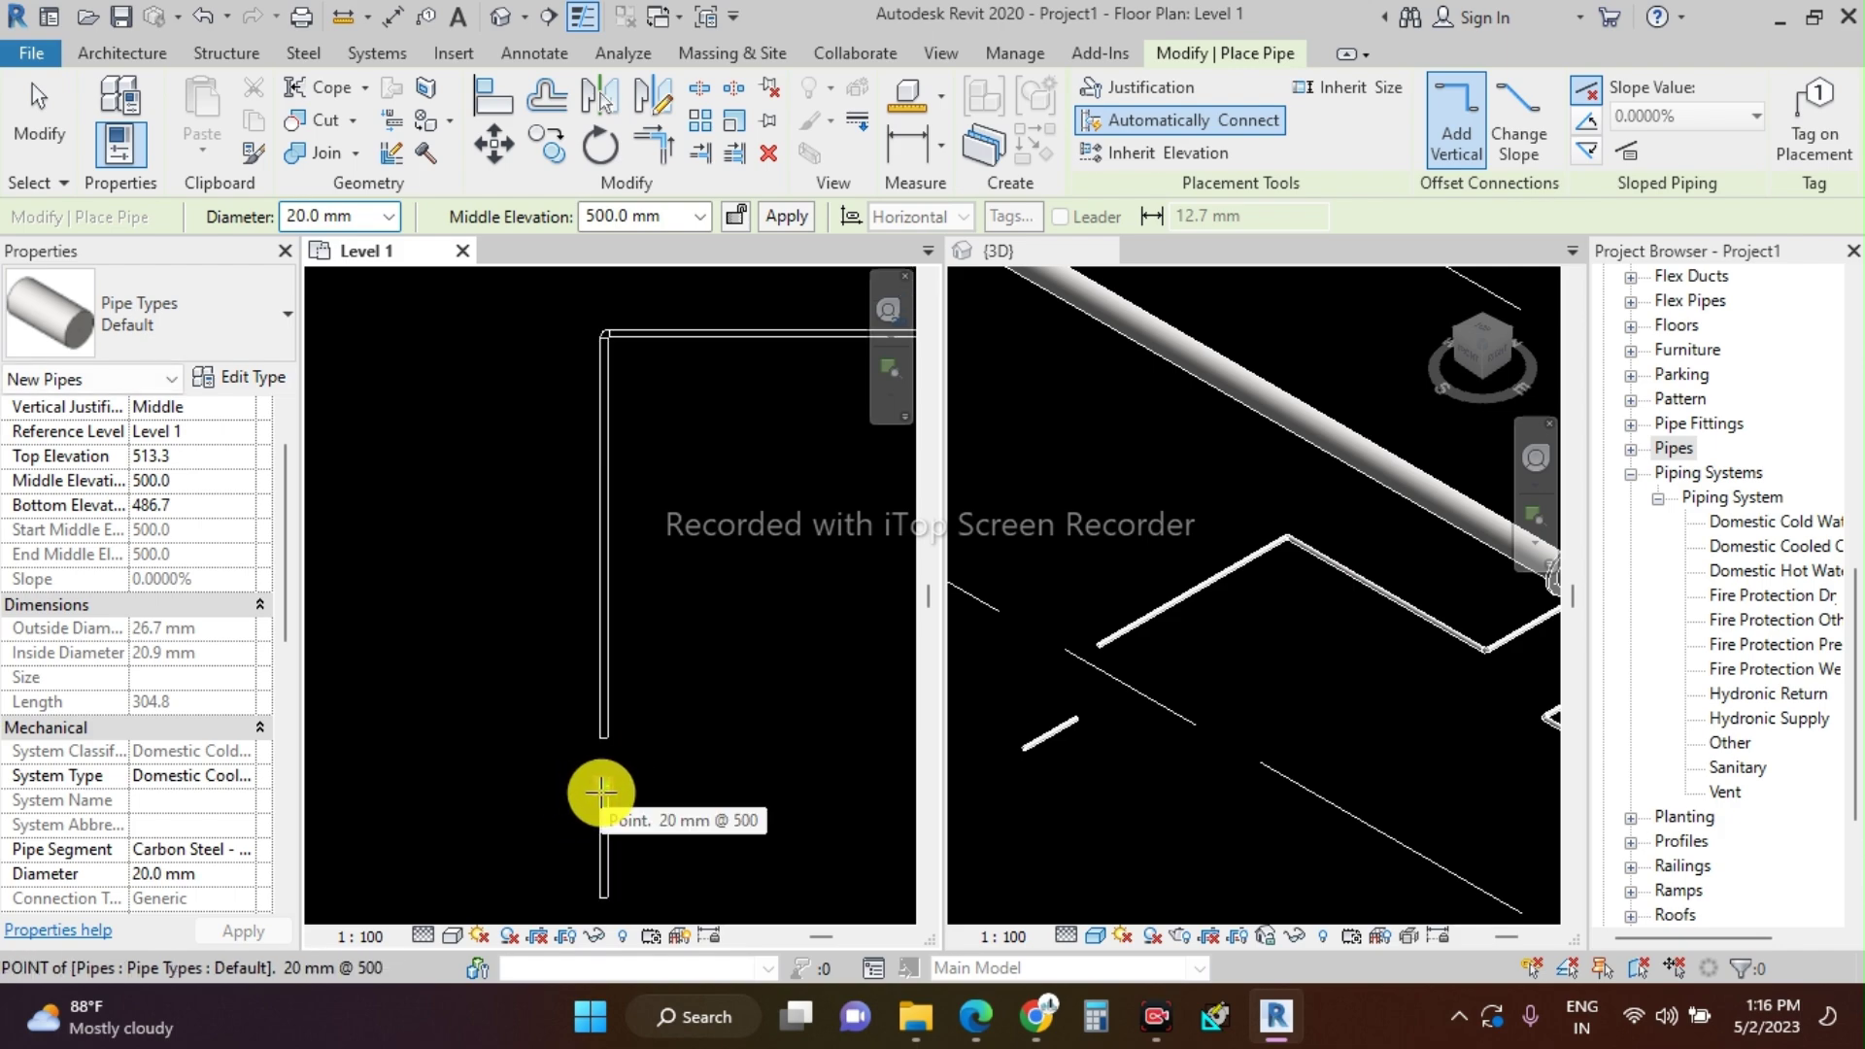
click(601, 793)
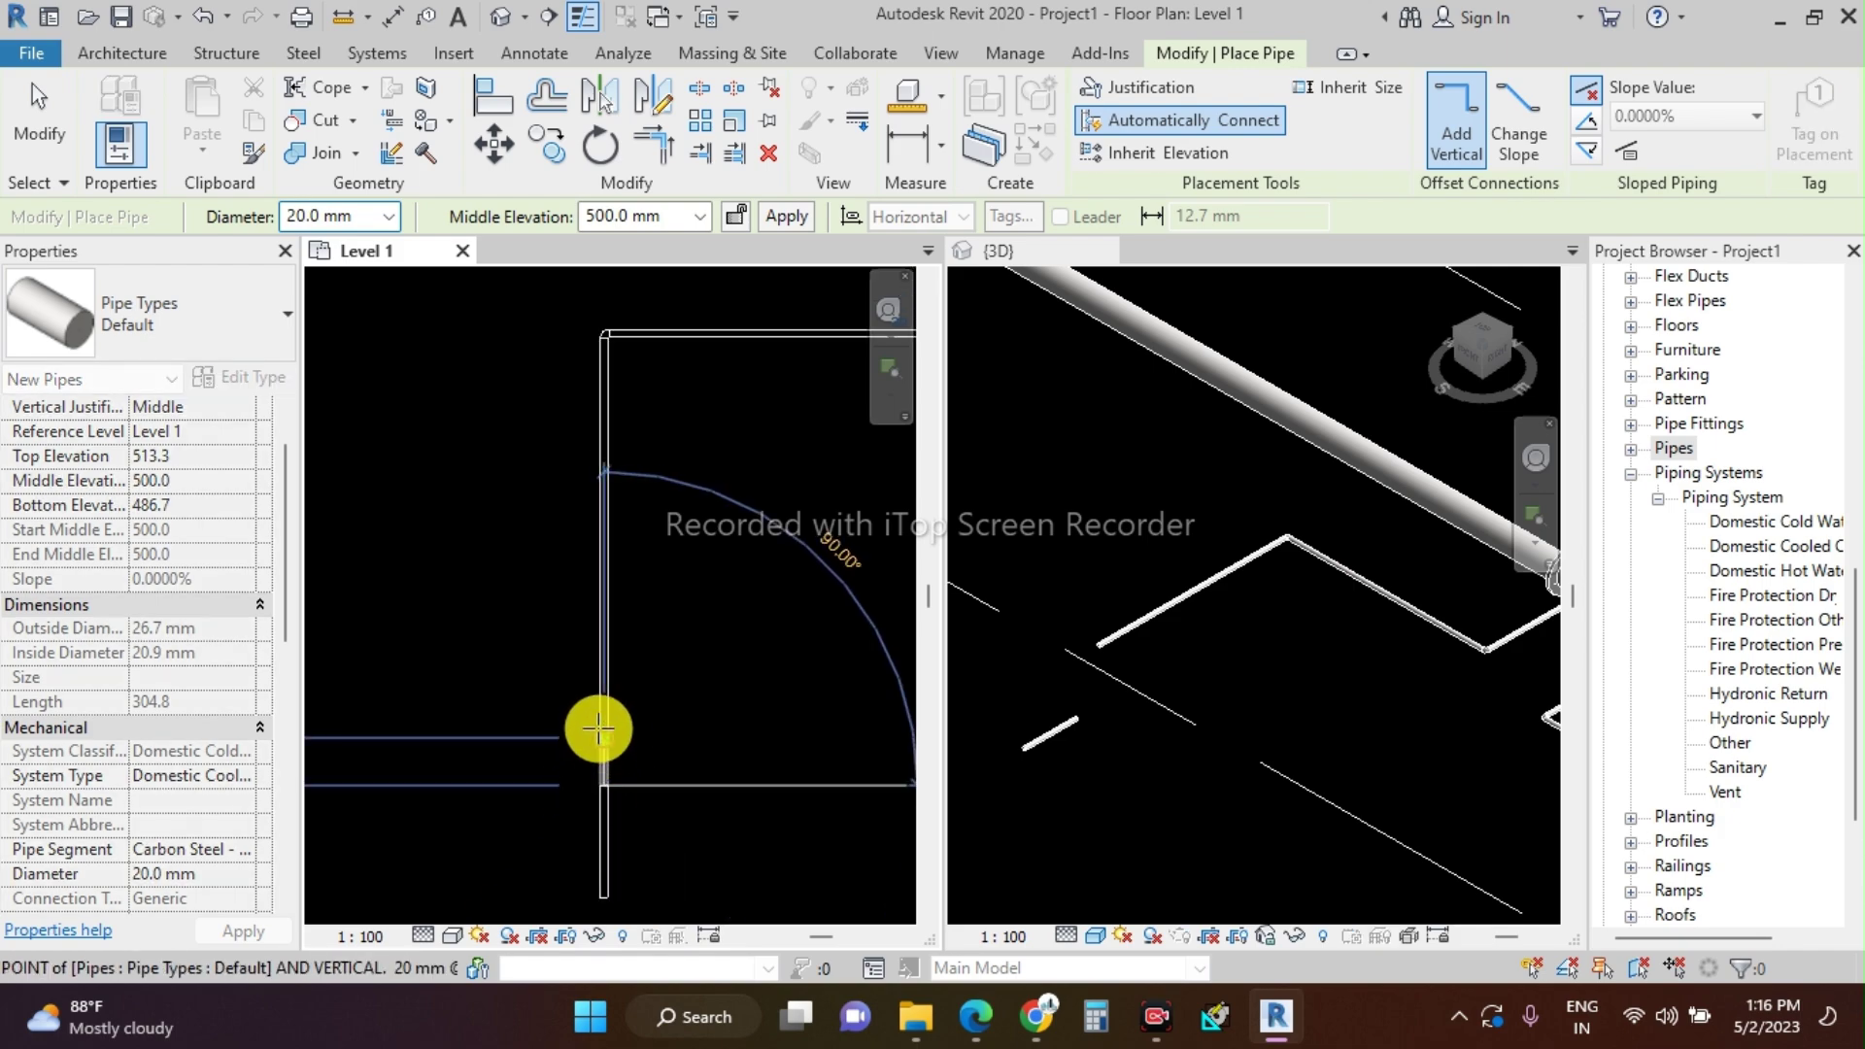
click(678, 217)
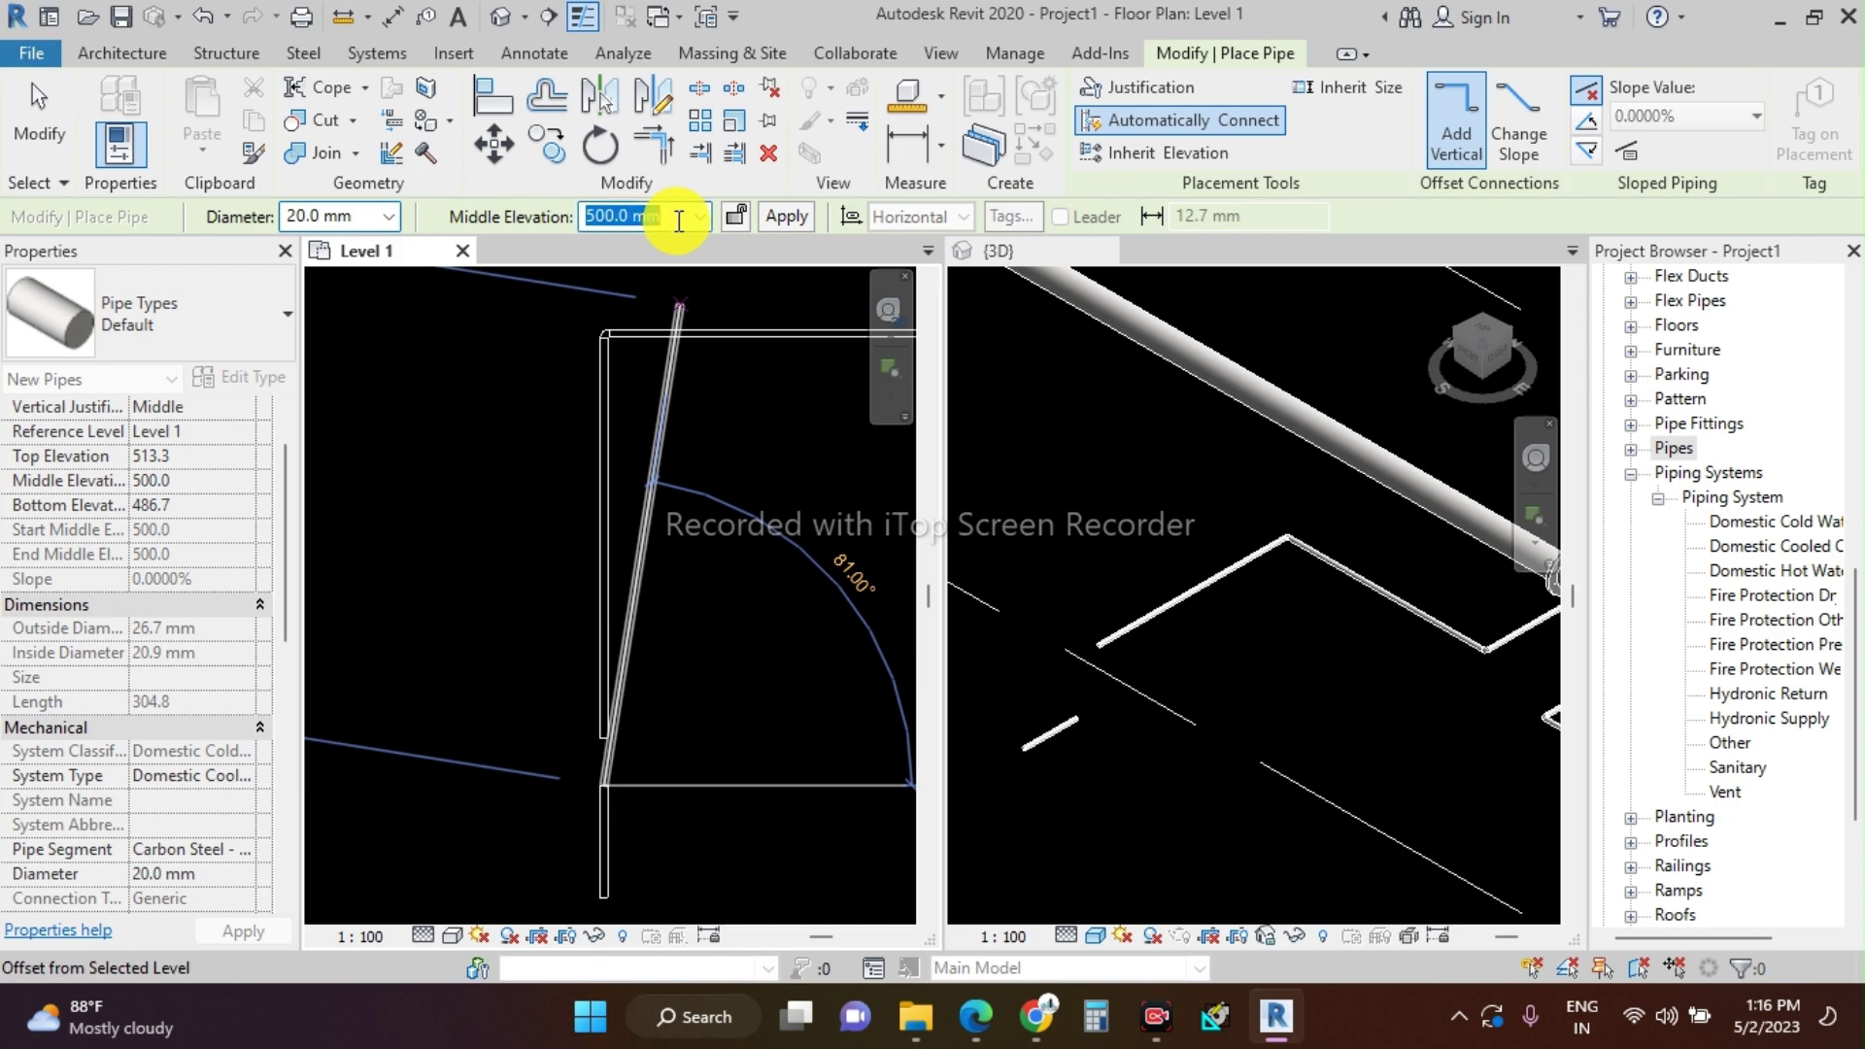
text(900)
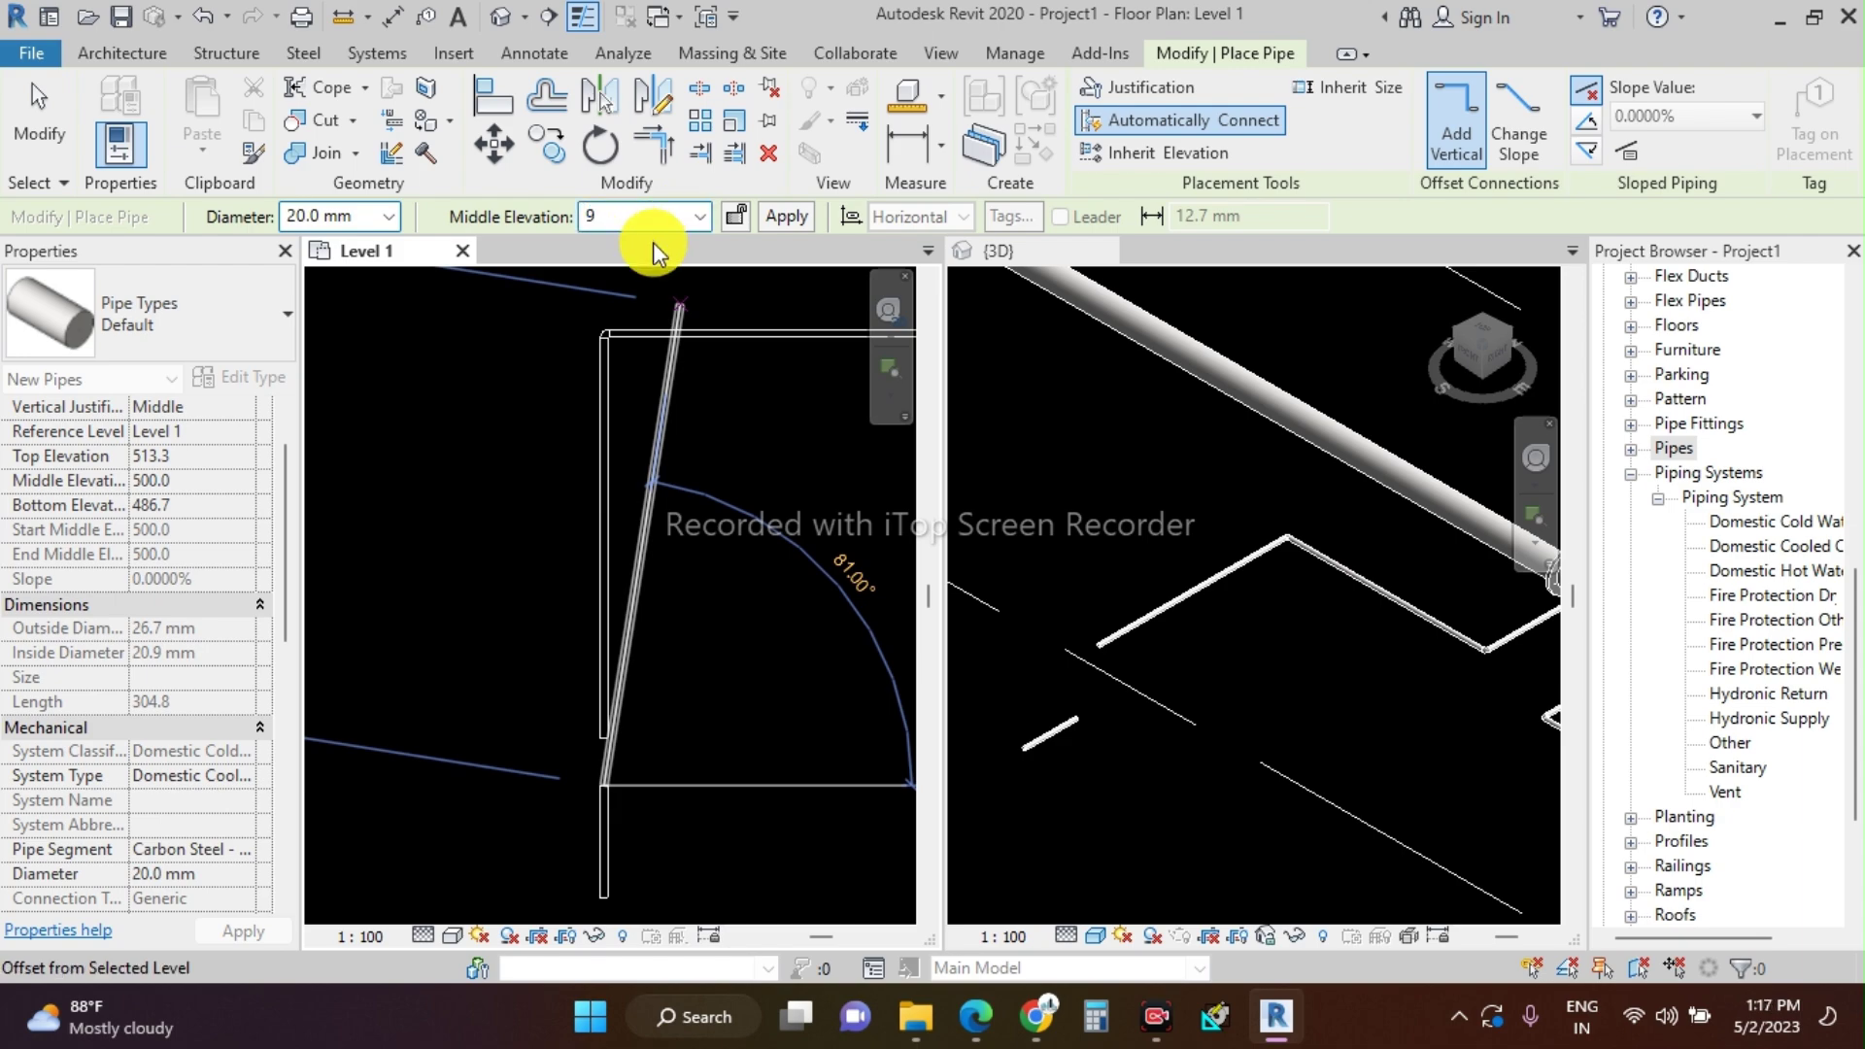
key(Return)
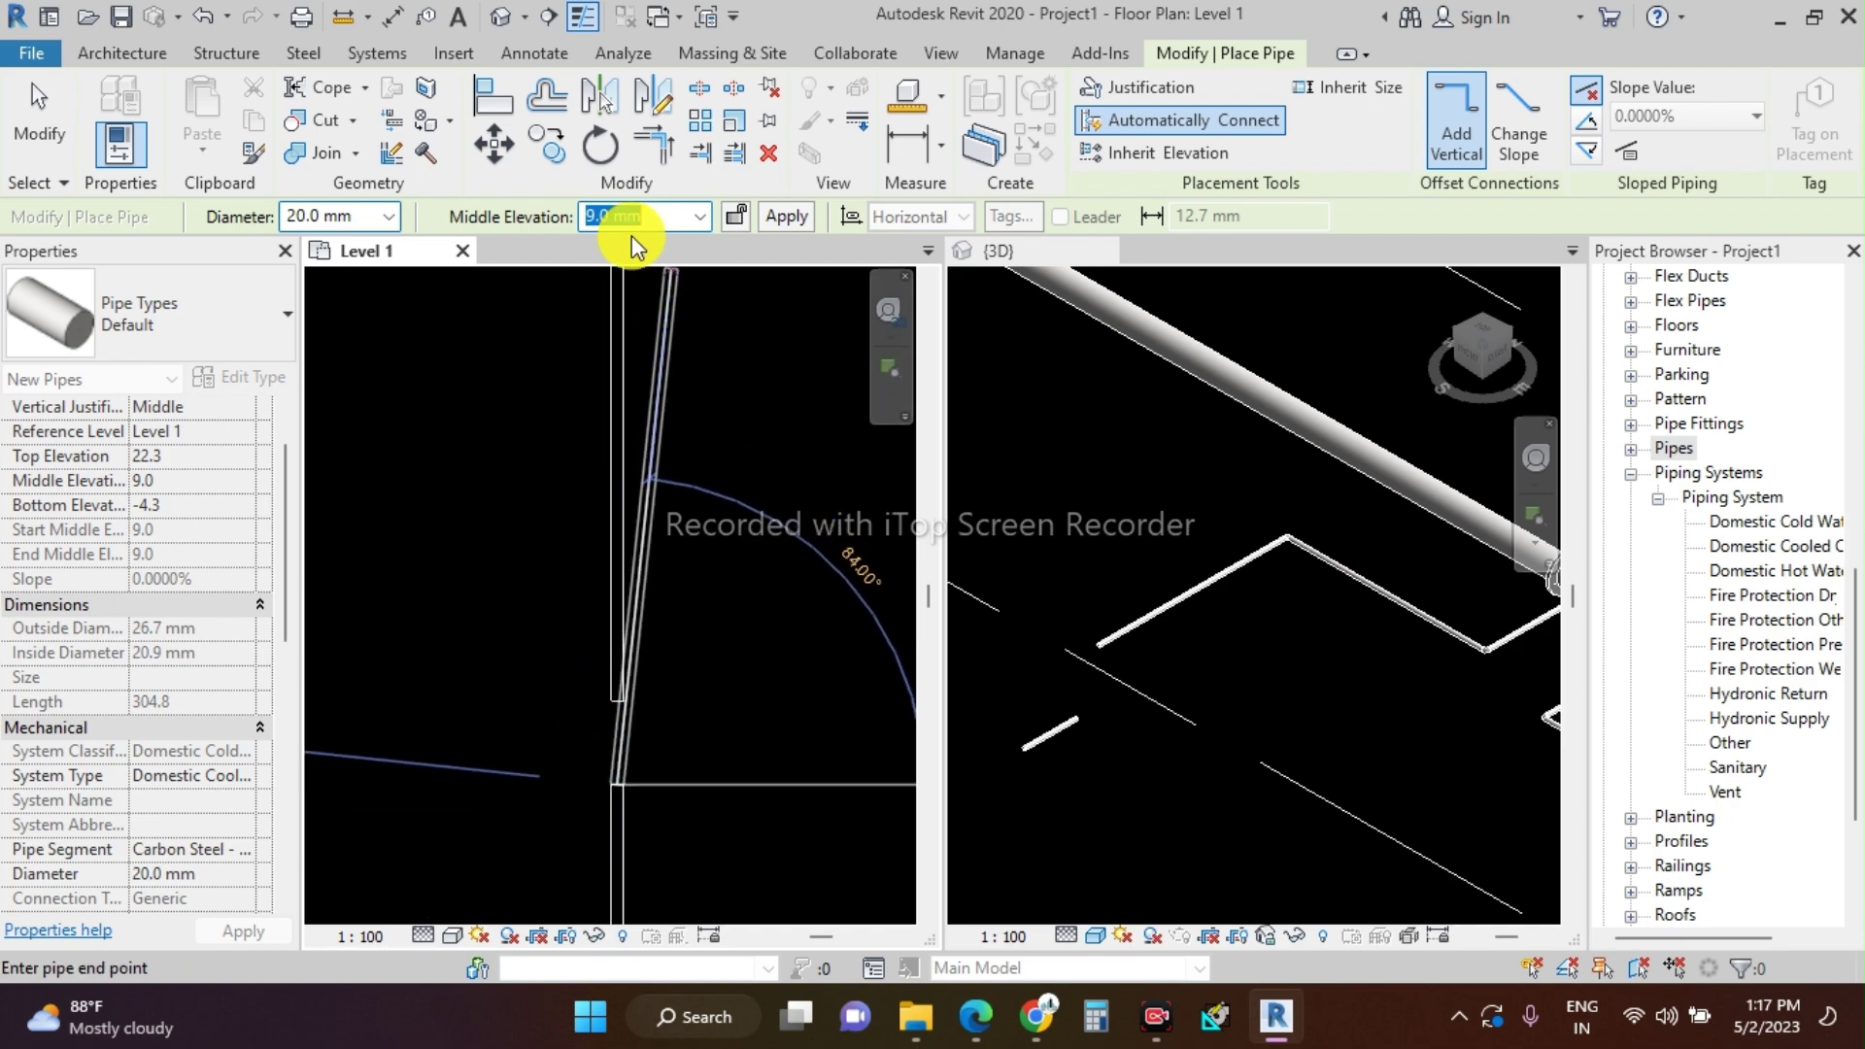
text(700)
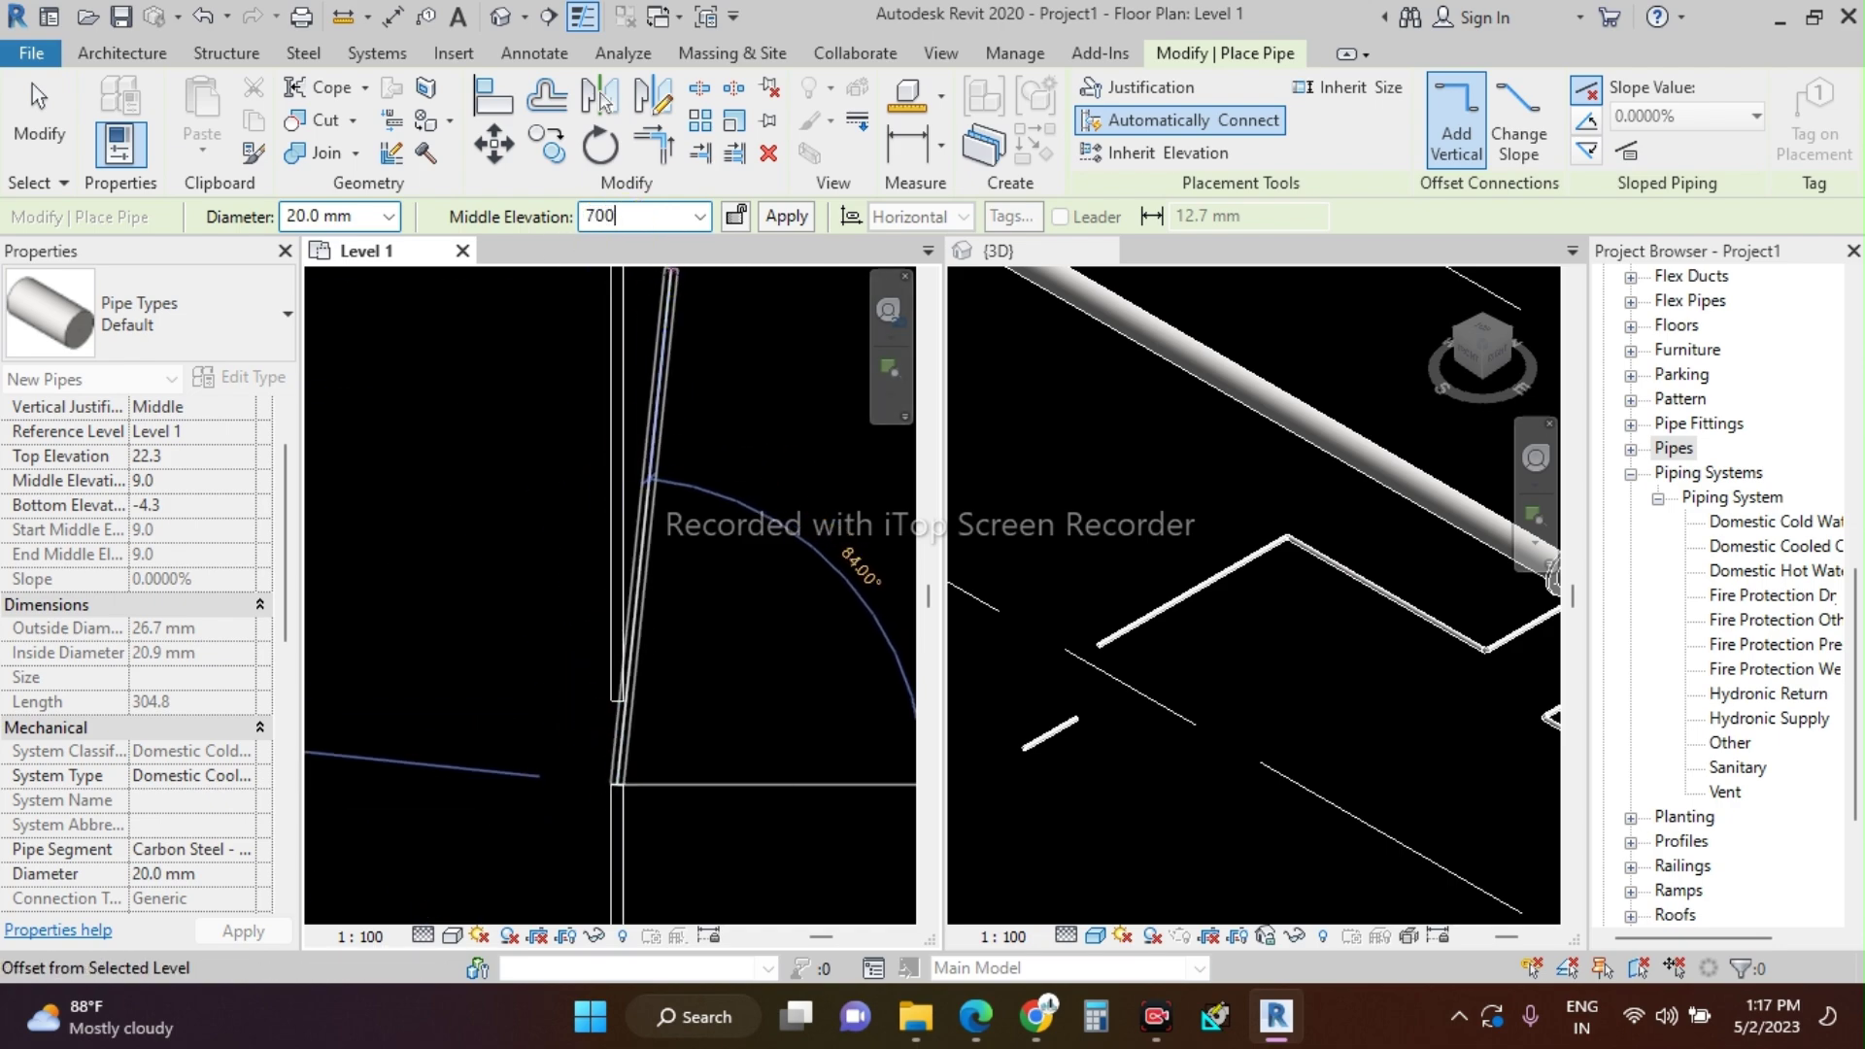
key(Return)
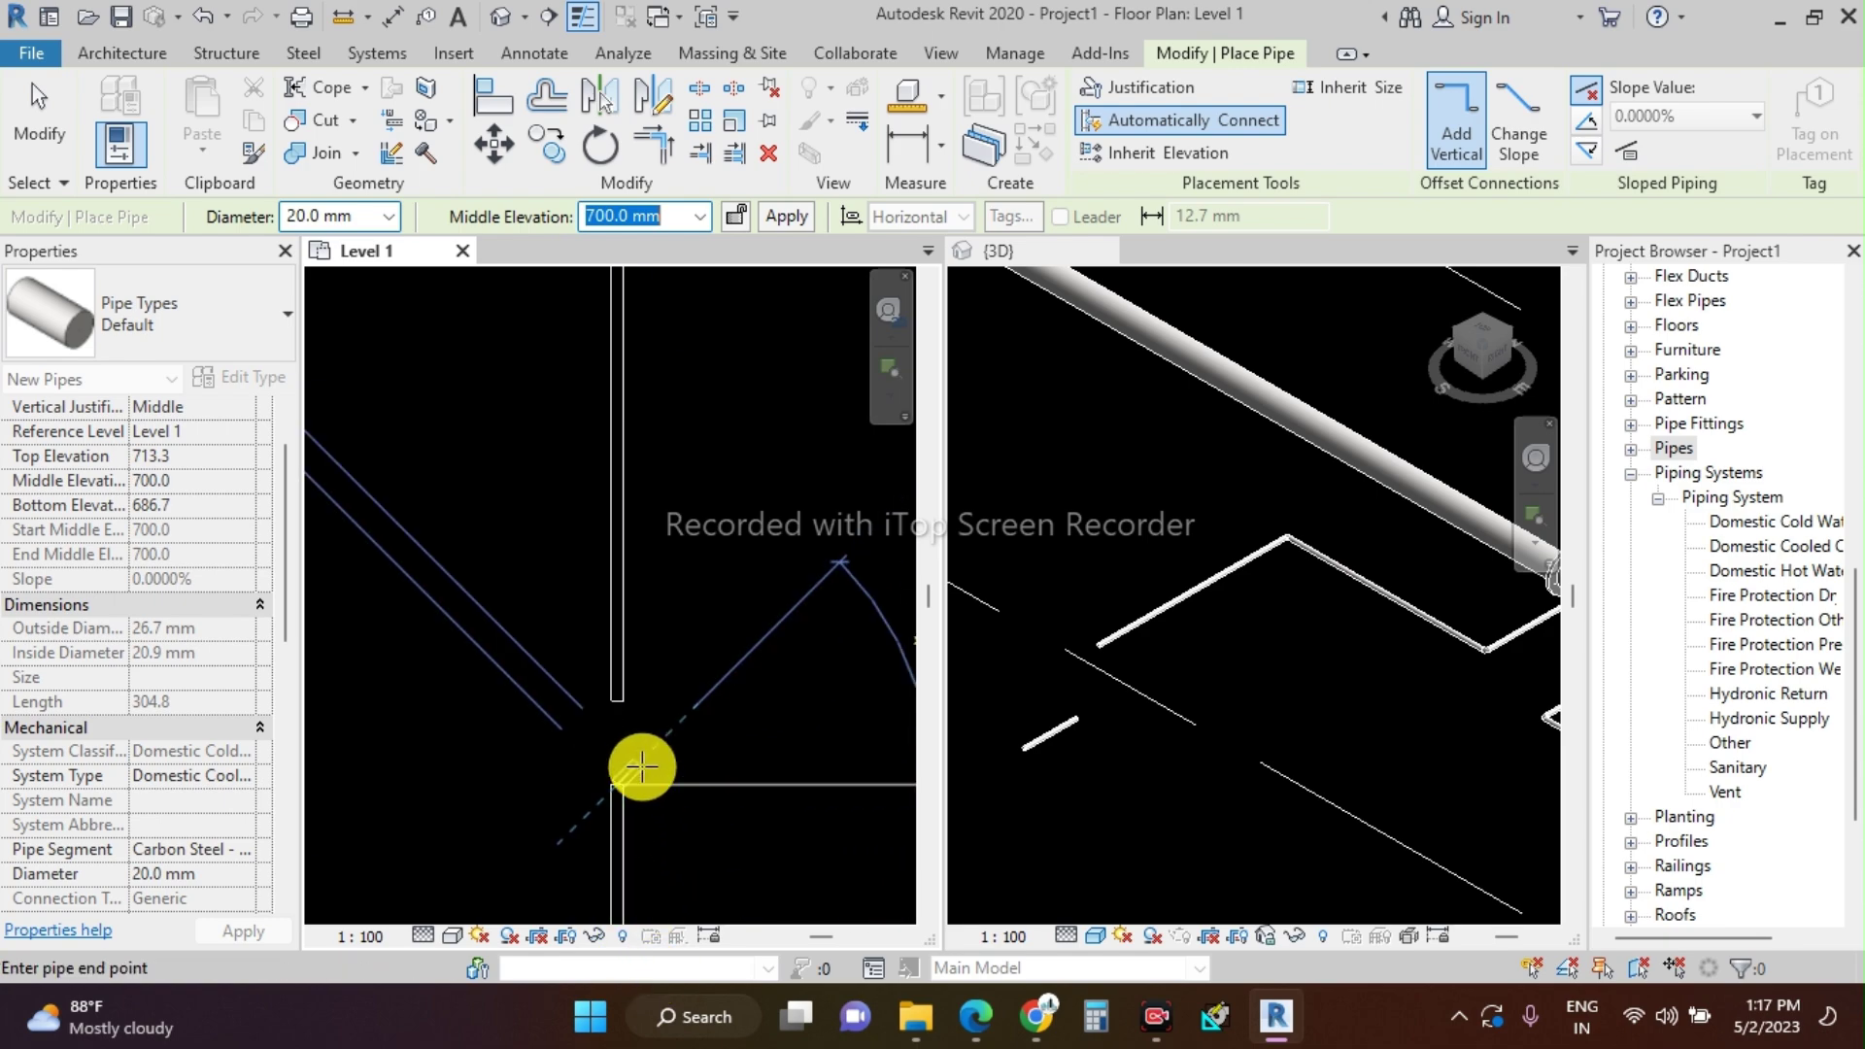
click(725, 792)
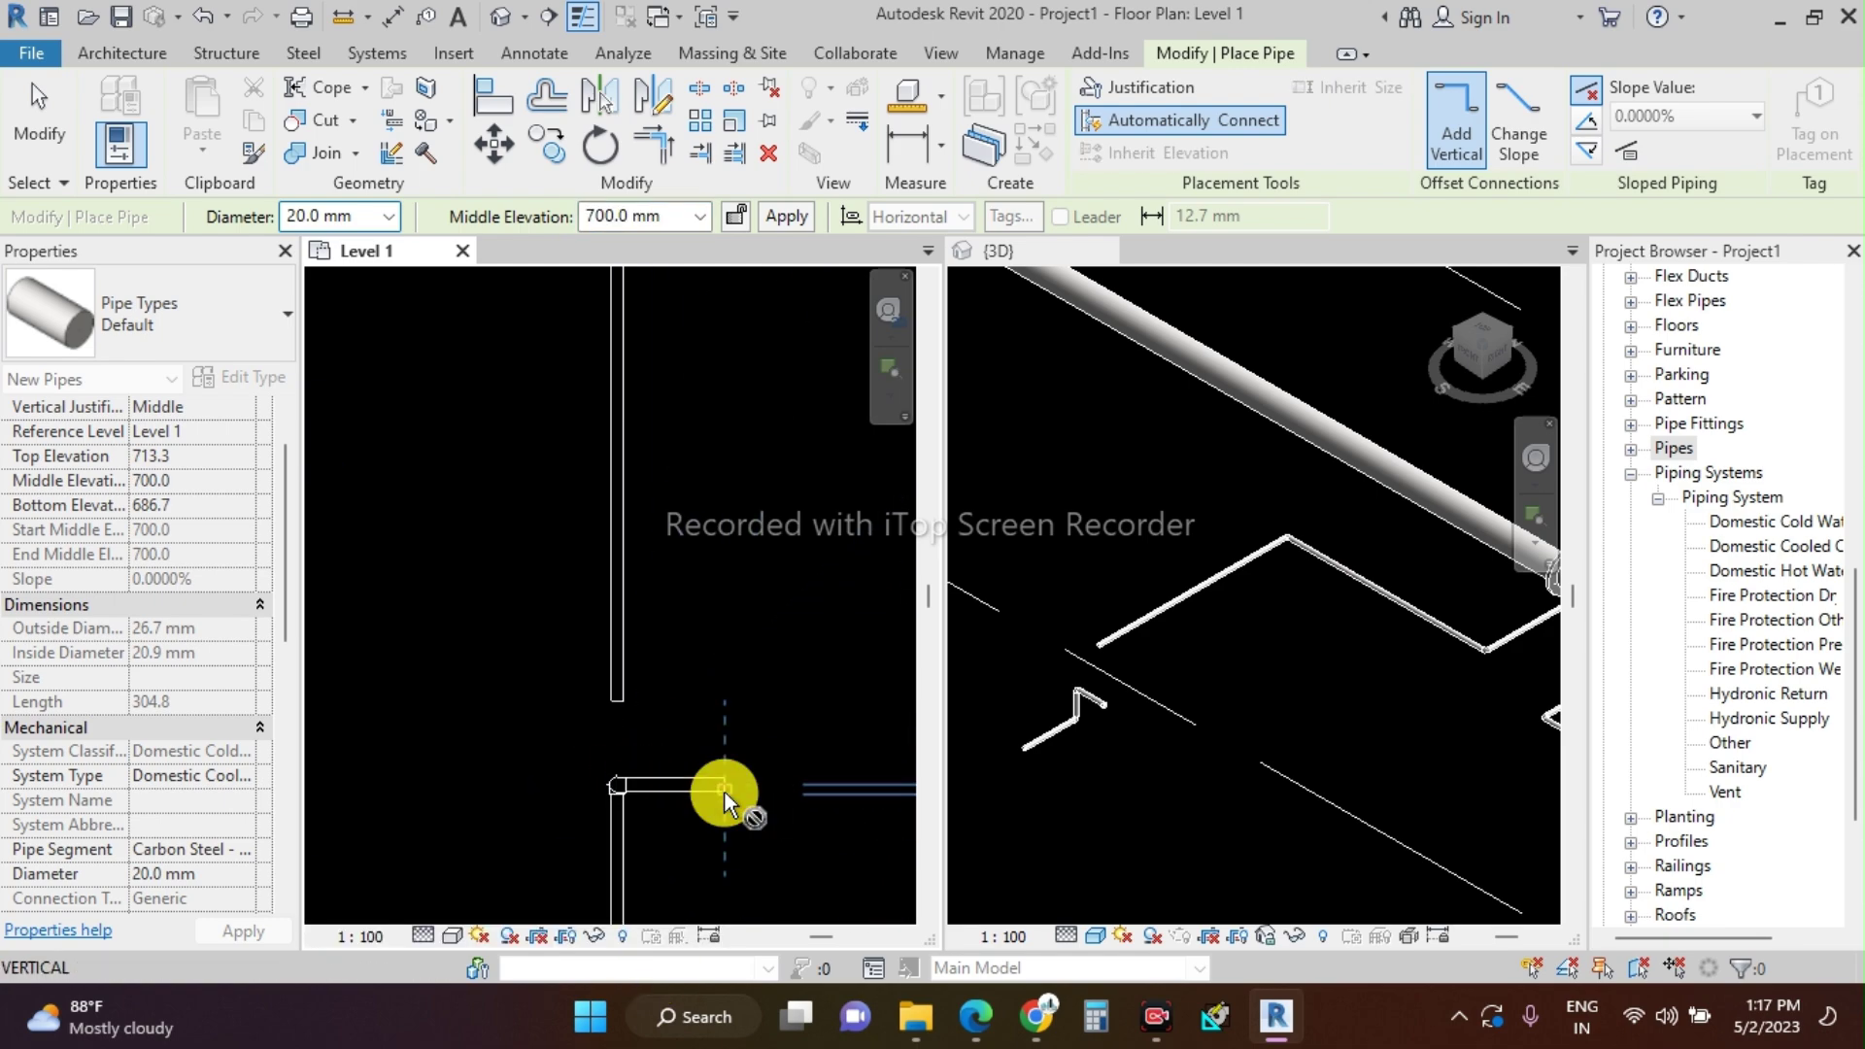
key(Escape)
key(Escape)
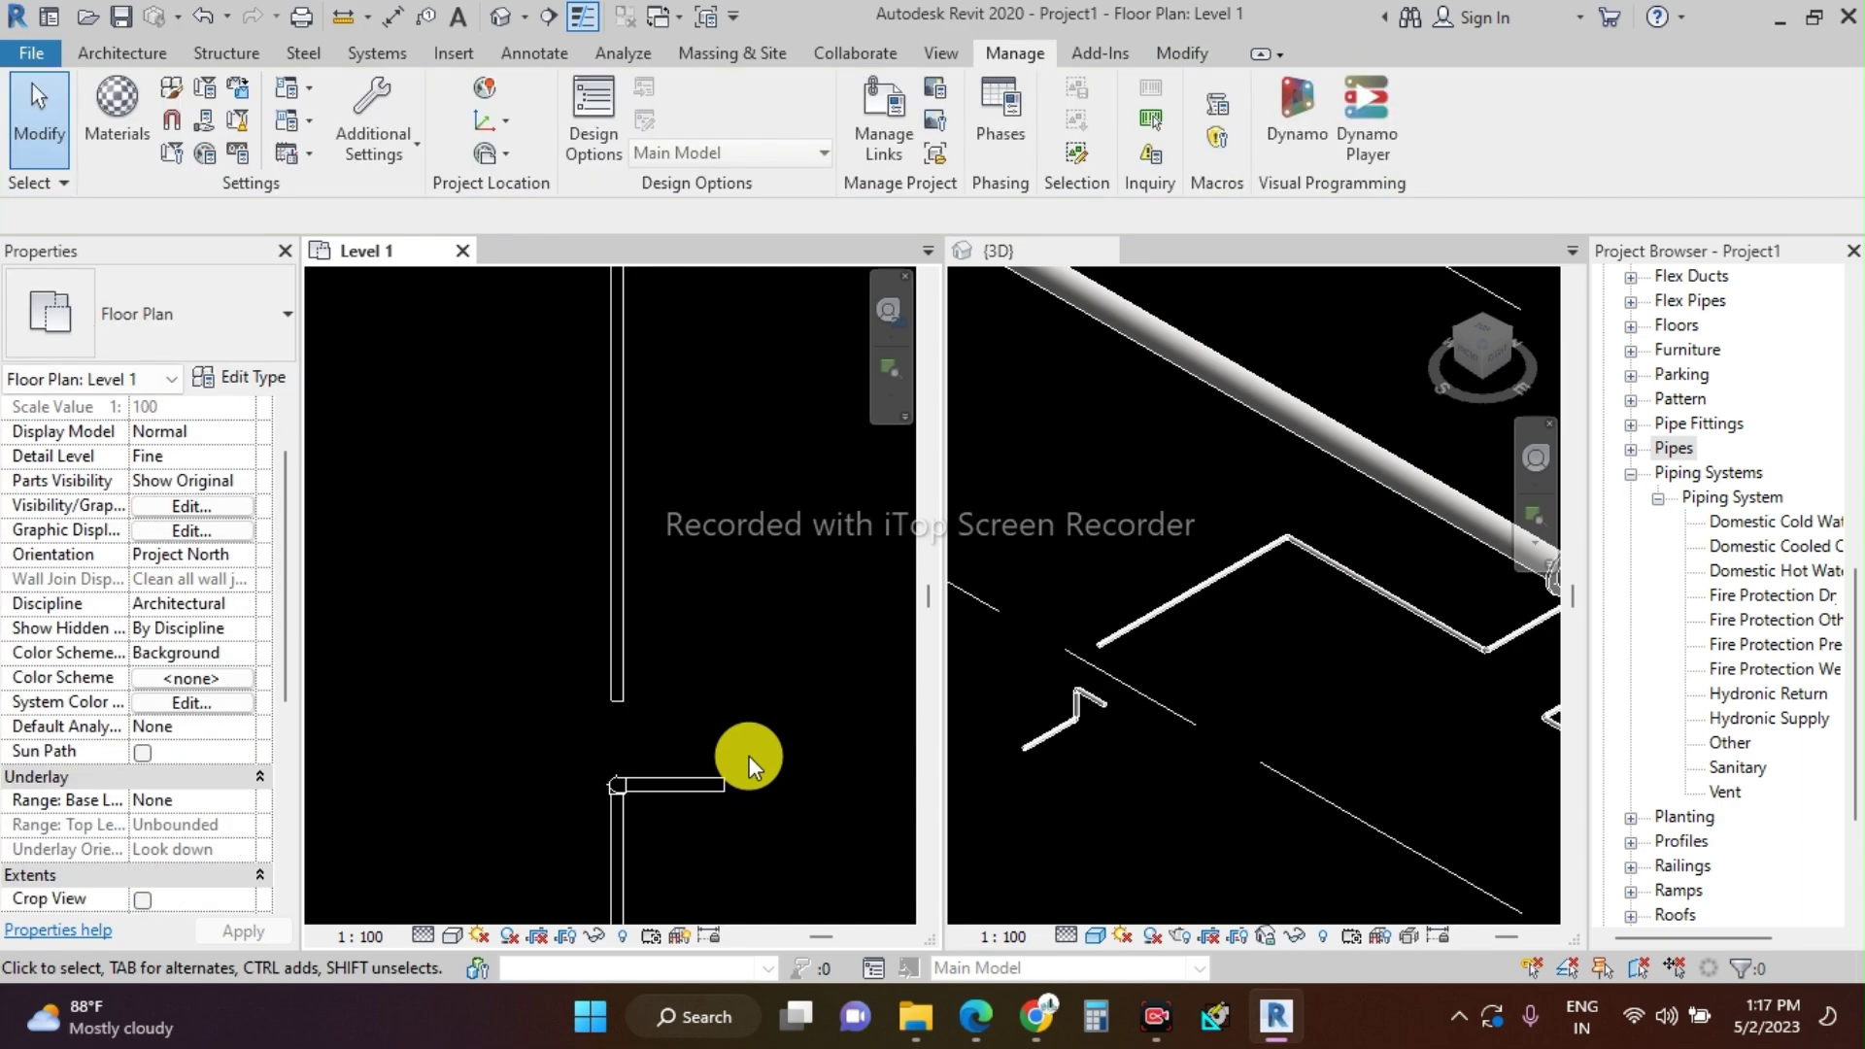
- Delete the short horizontal pipe and its elbow at the top of the riser in the 3D view, keeping the riser
scroll(1092, 712, up, 4)
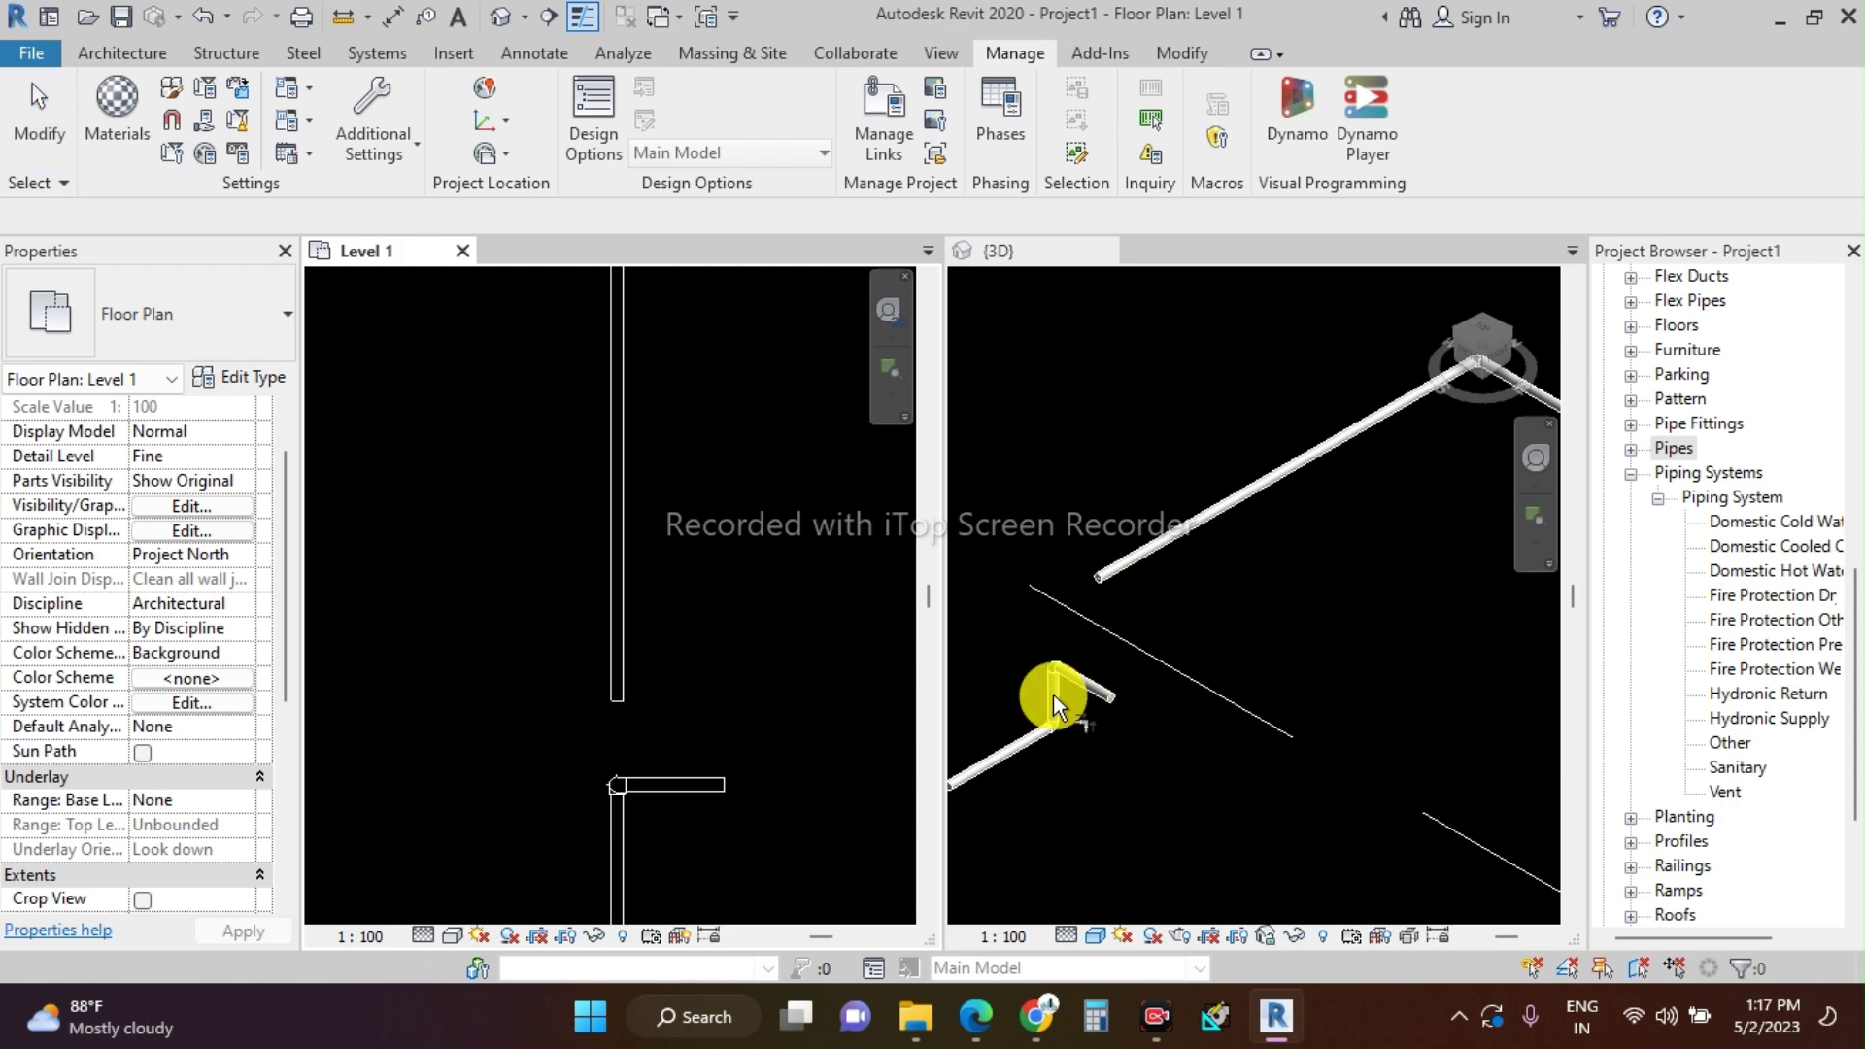
click(1120, 568)
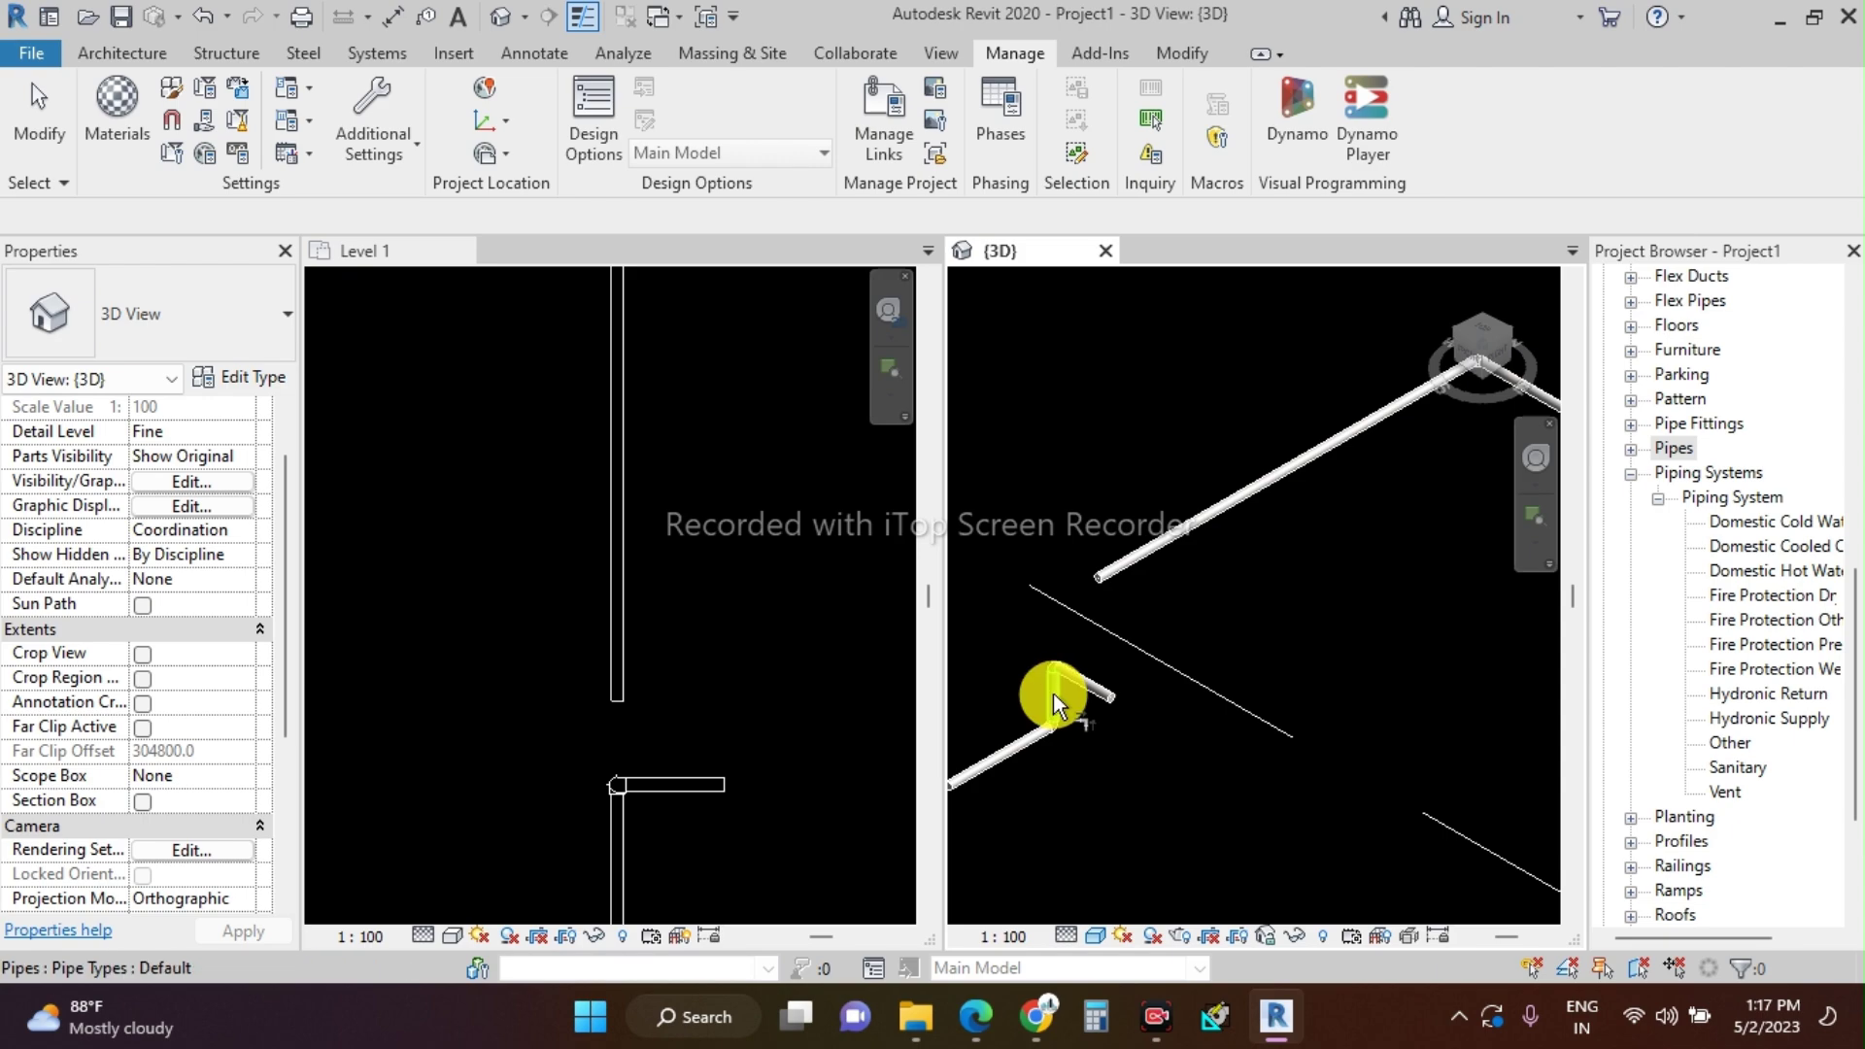
drag(1026, 637, 1164, 710)
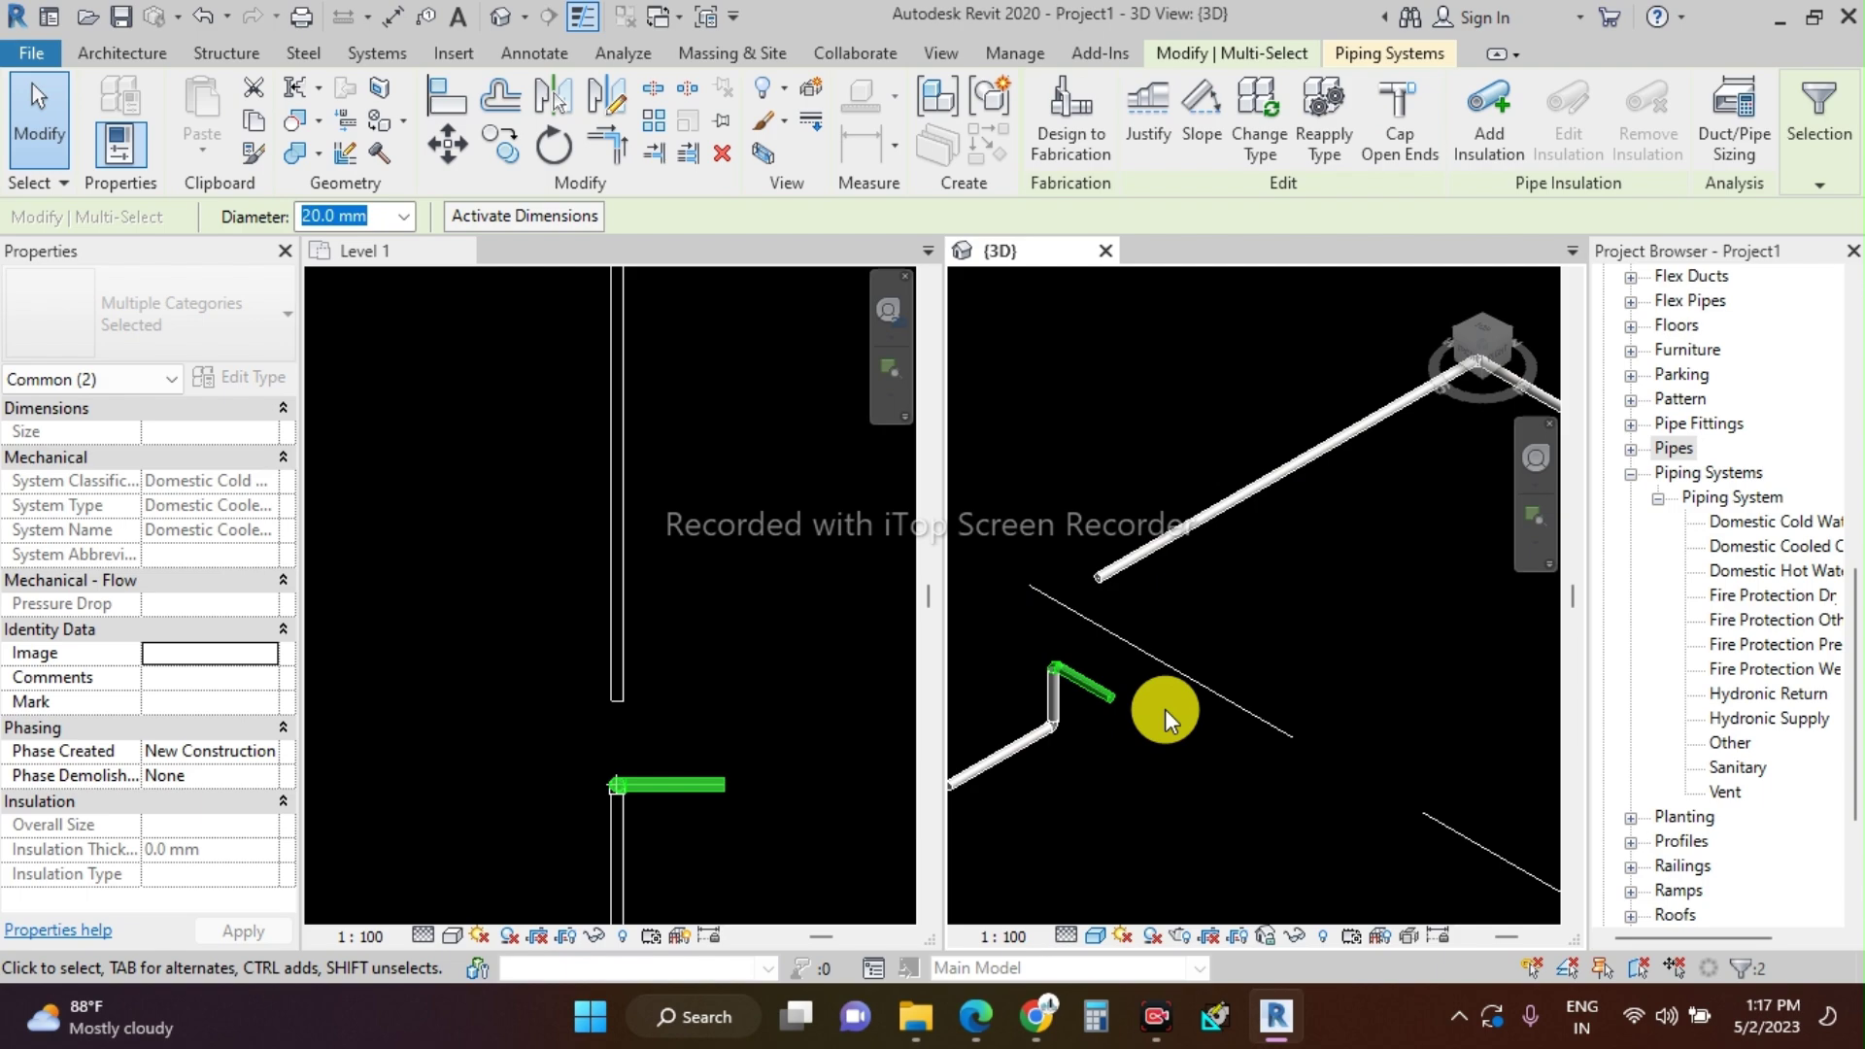
key(d)
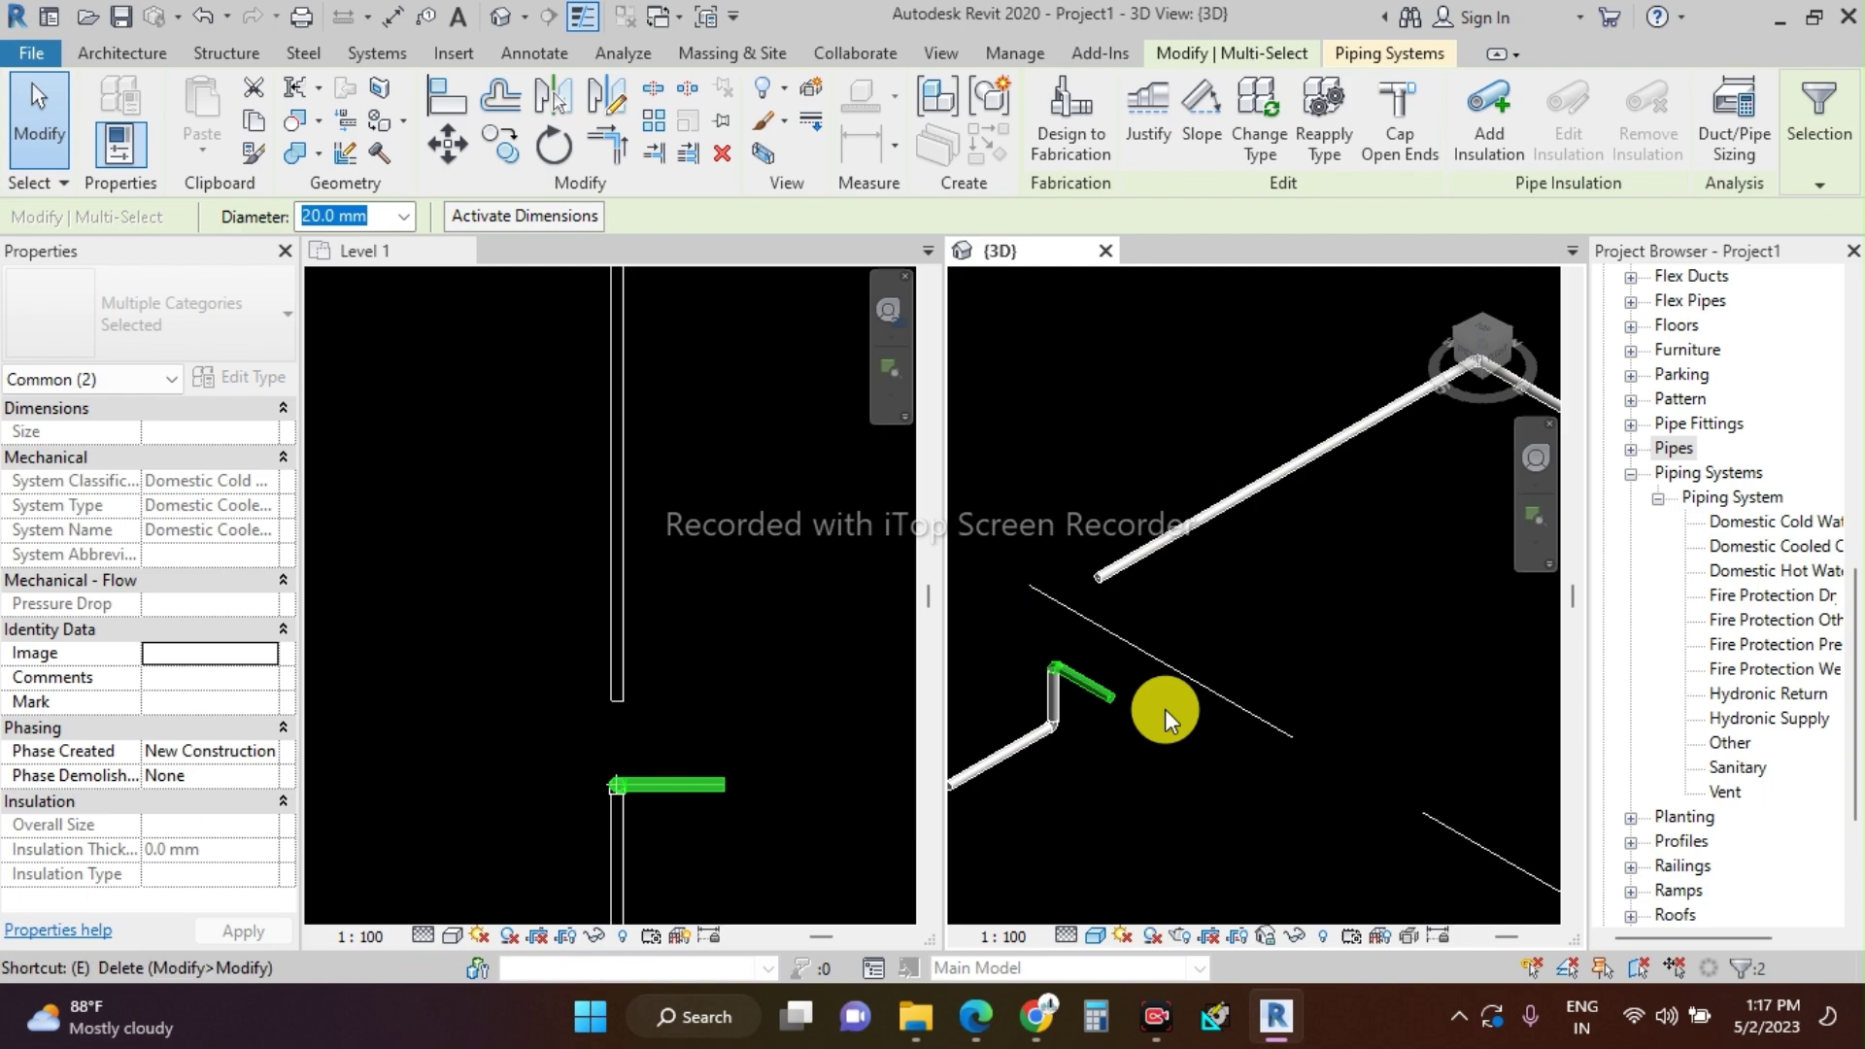
drag(996, 619, 1130, 699)
key(d)
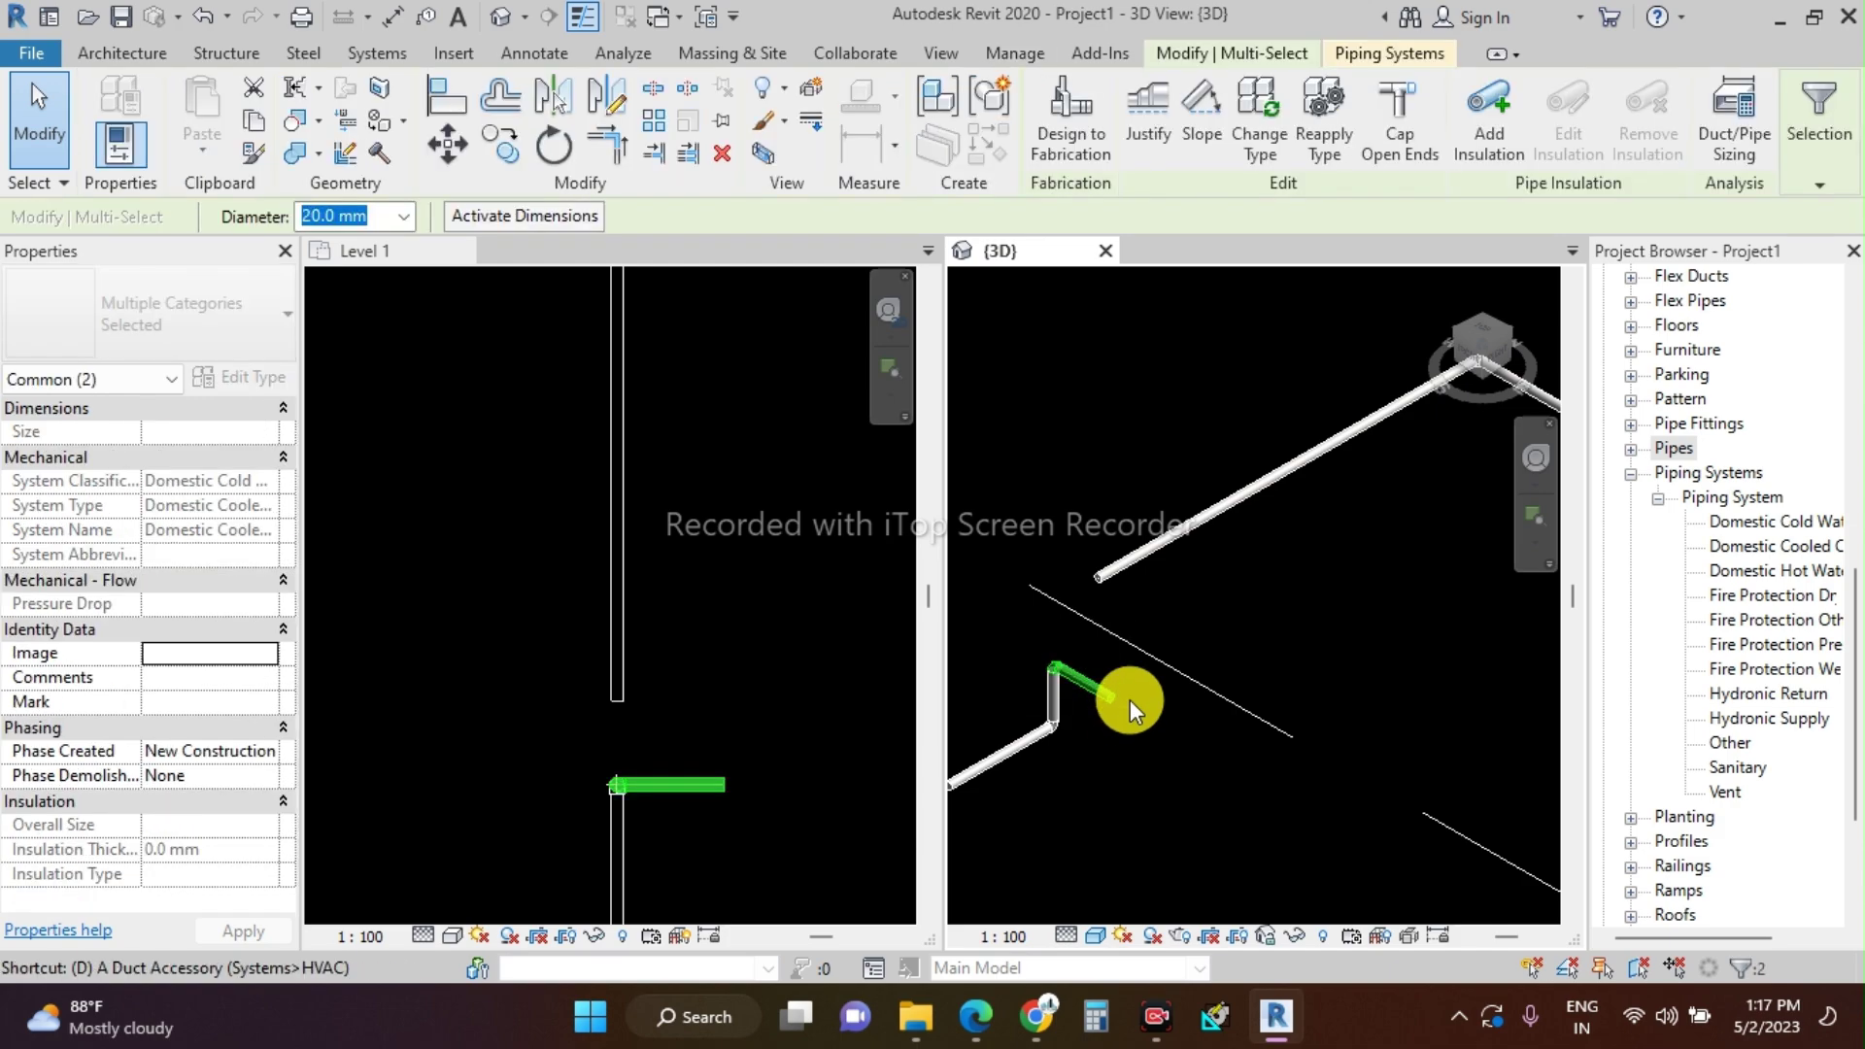
key(e)
- Join the riser to the open end of the 900 mm high pipe with Trim/Extend to Corner in the 3D view
key(t)
key(r)
click(1054, 672)
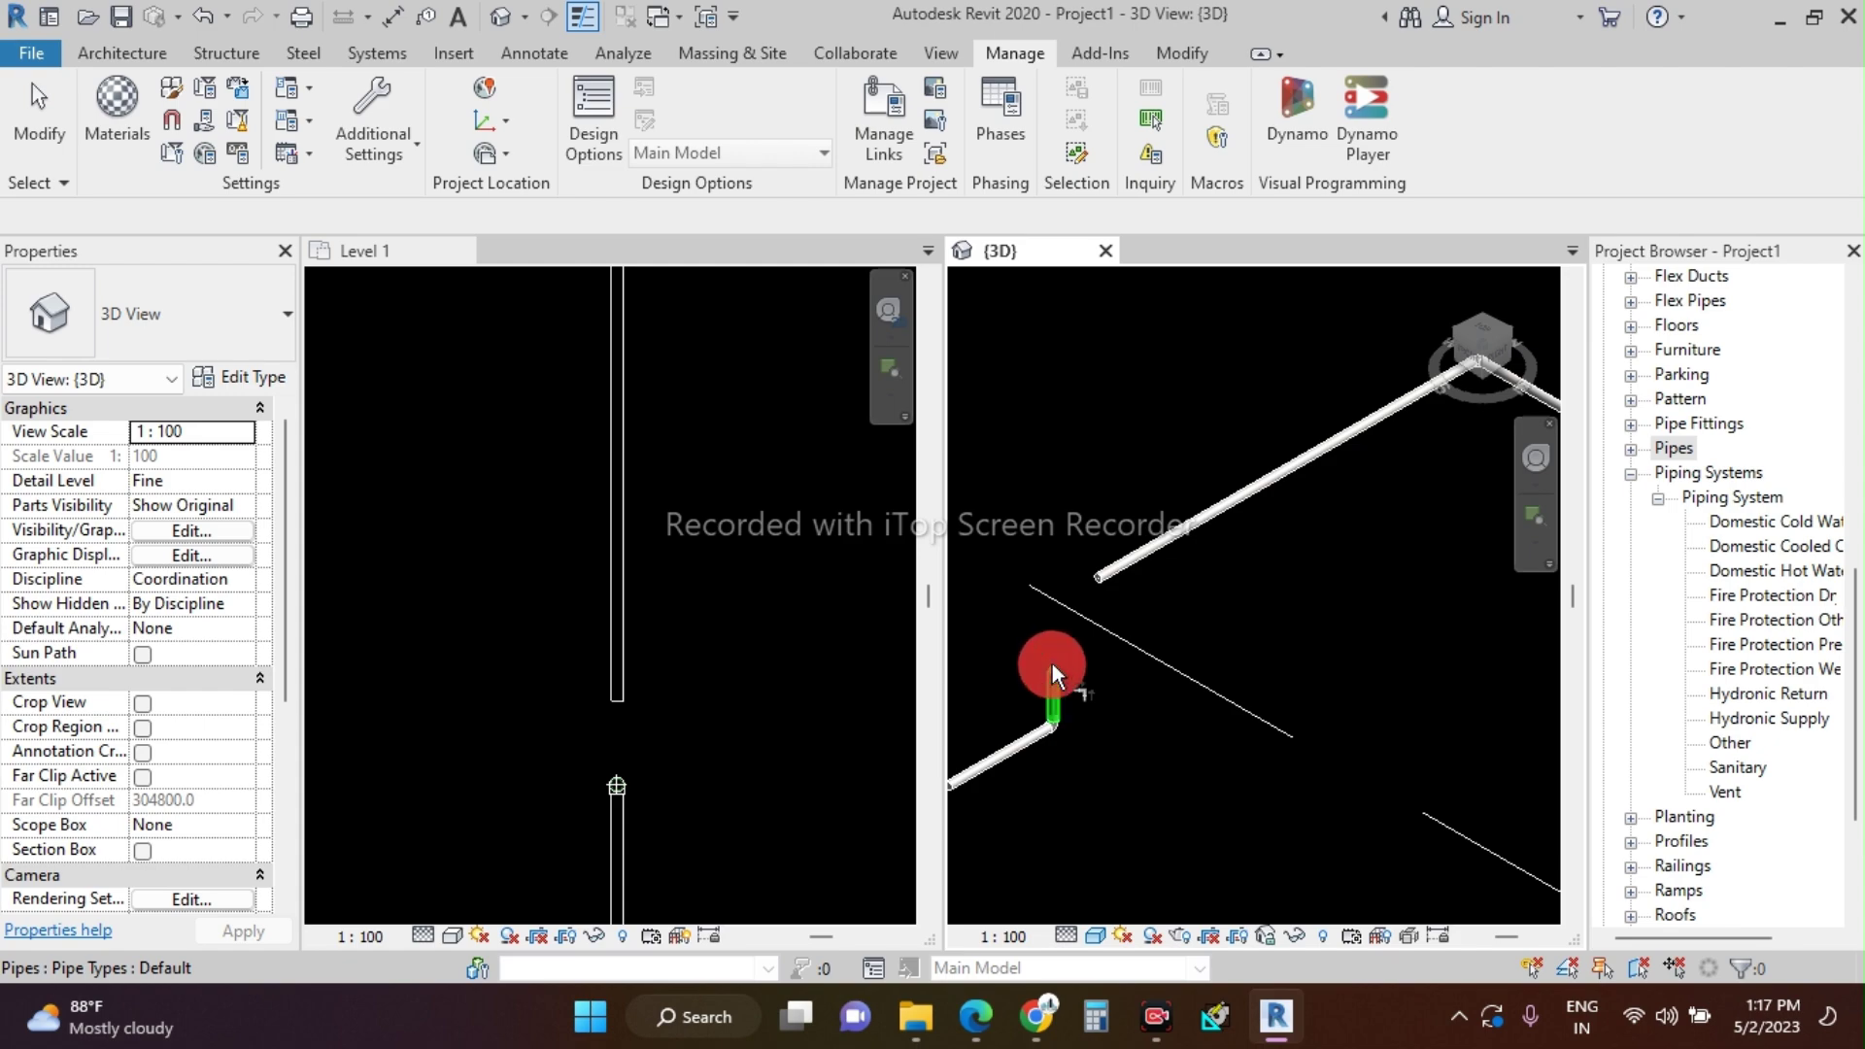
click(1099, 578)
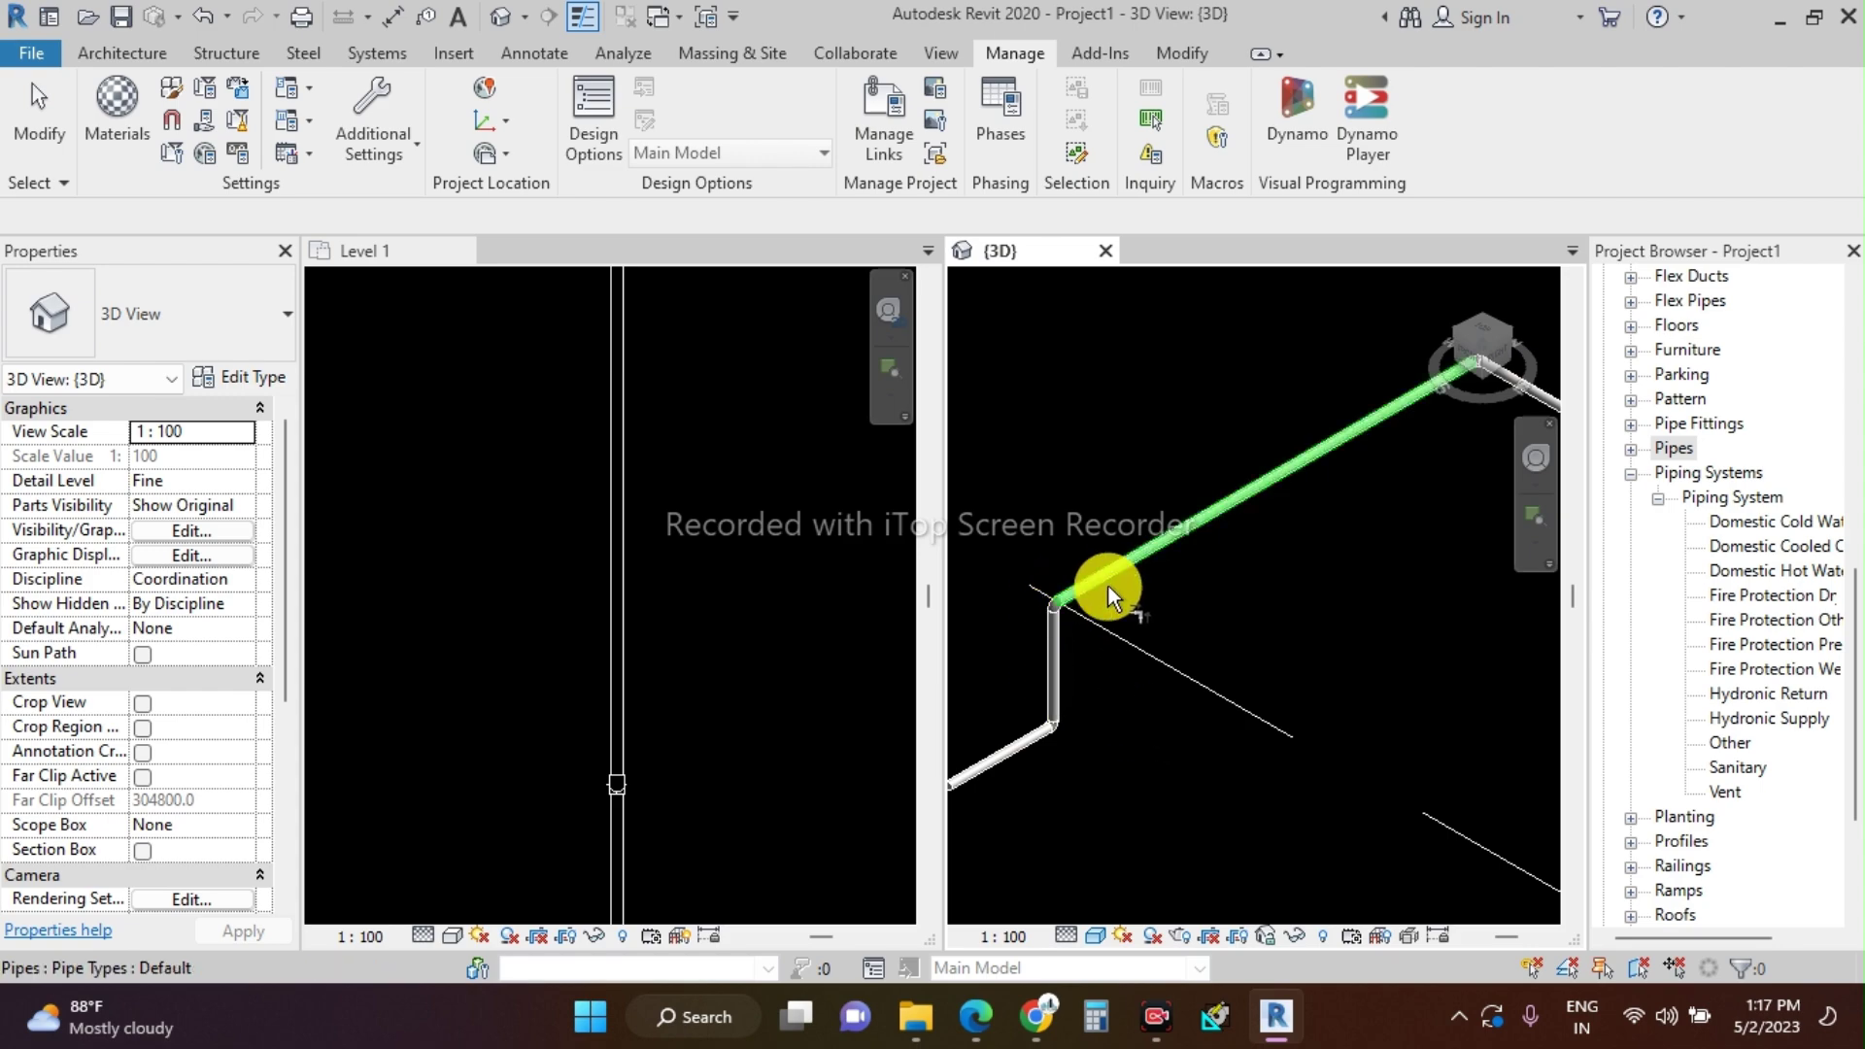
key(Escape)
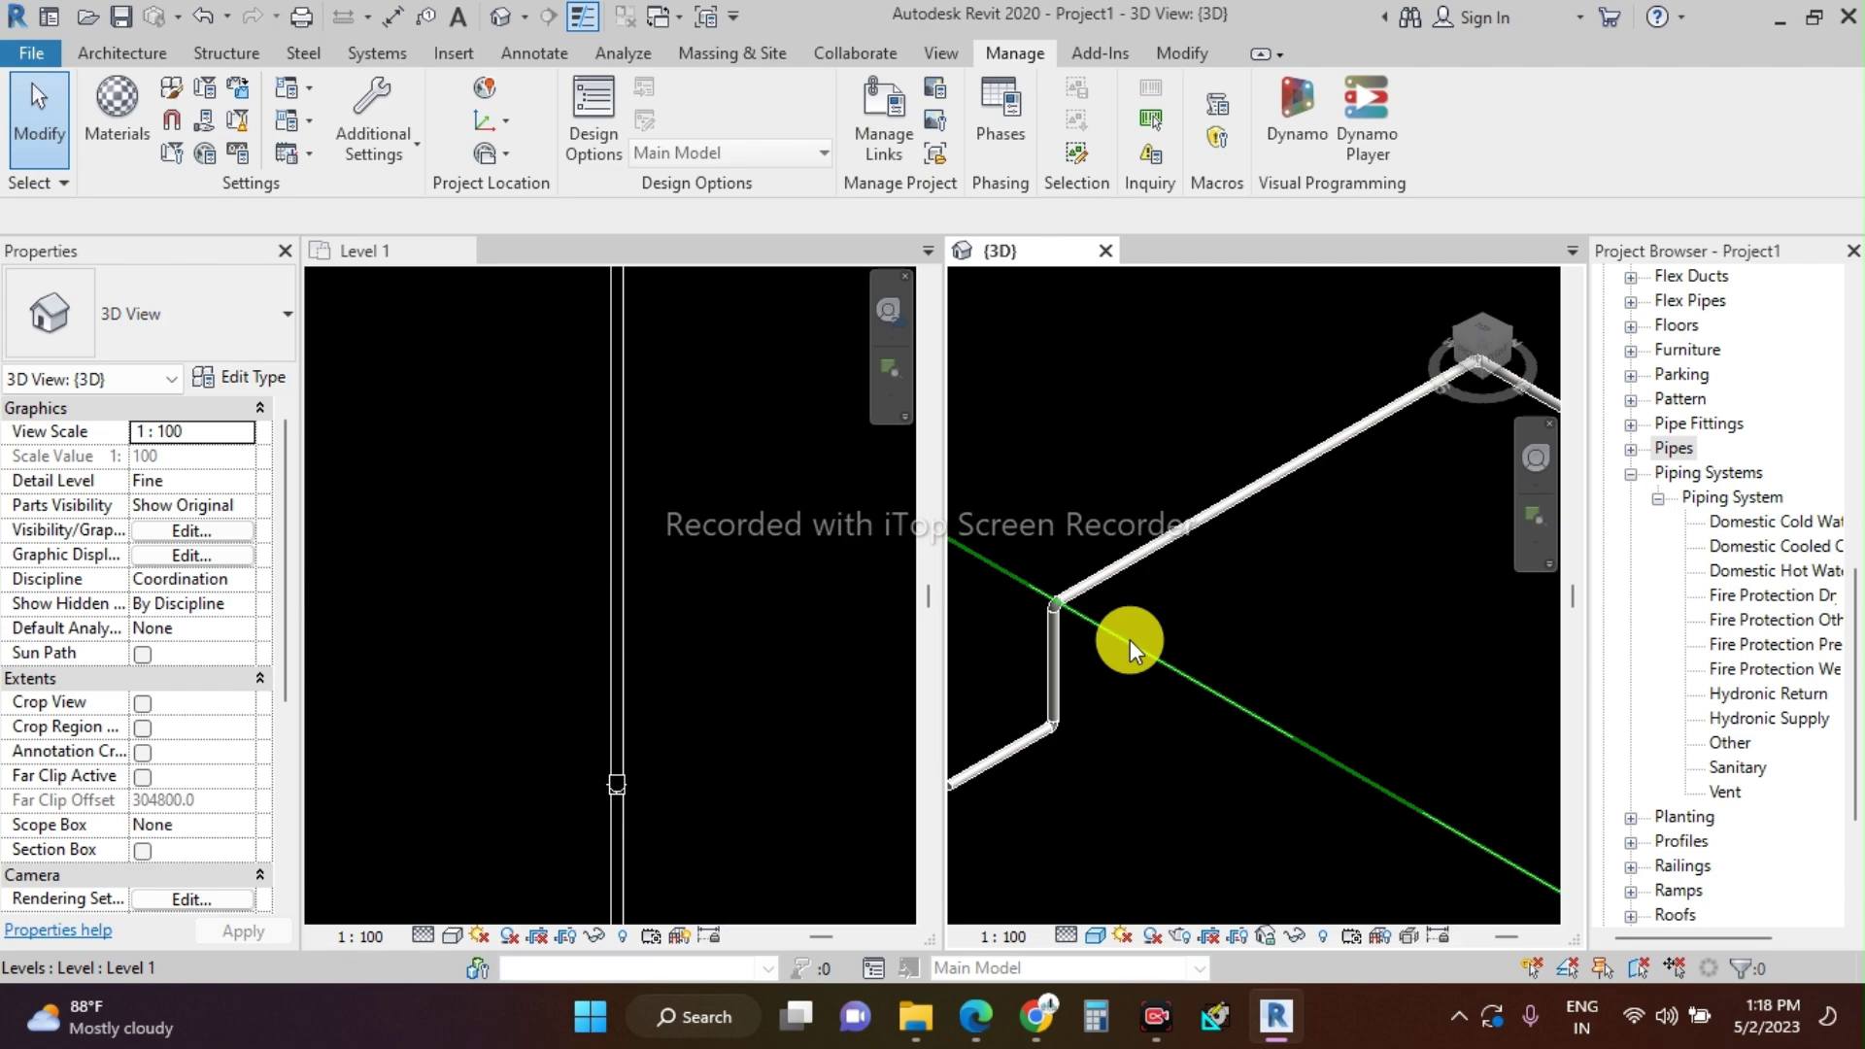
- Return to the Level 1 plan and bring the whole pipe layout into view
scroll(707, 620, down, 3)
scroll(676, 687, down, 5)
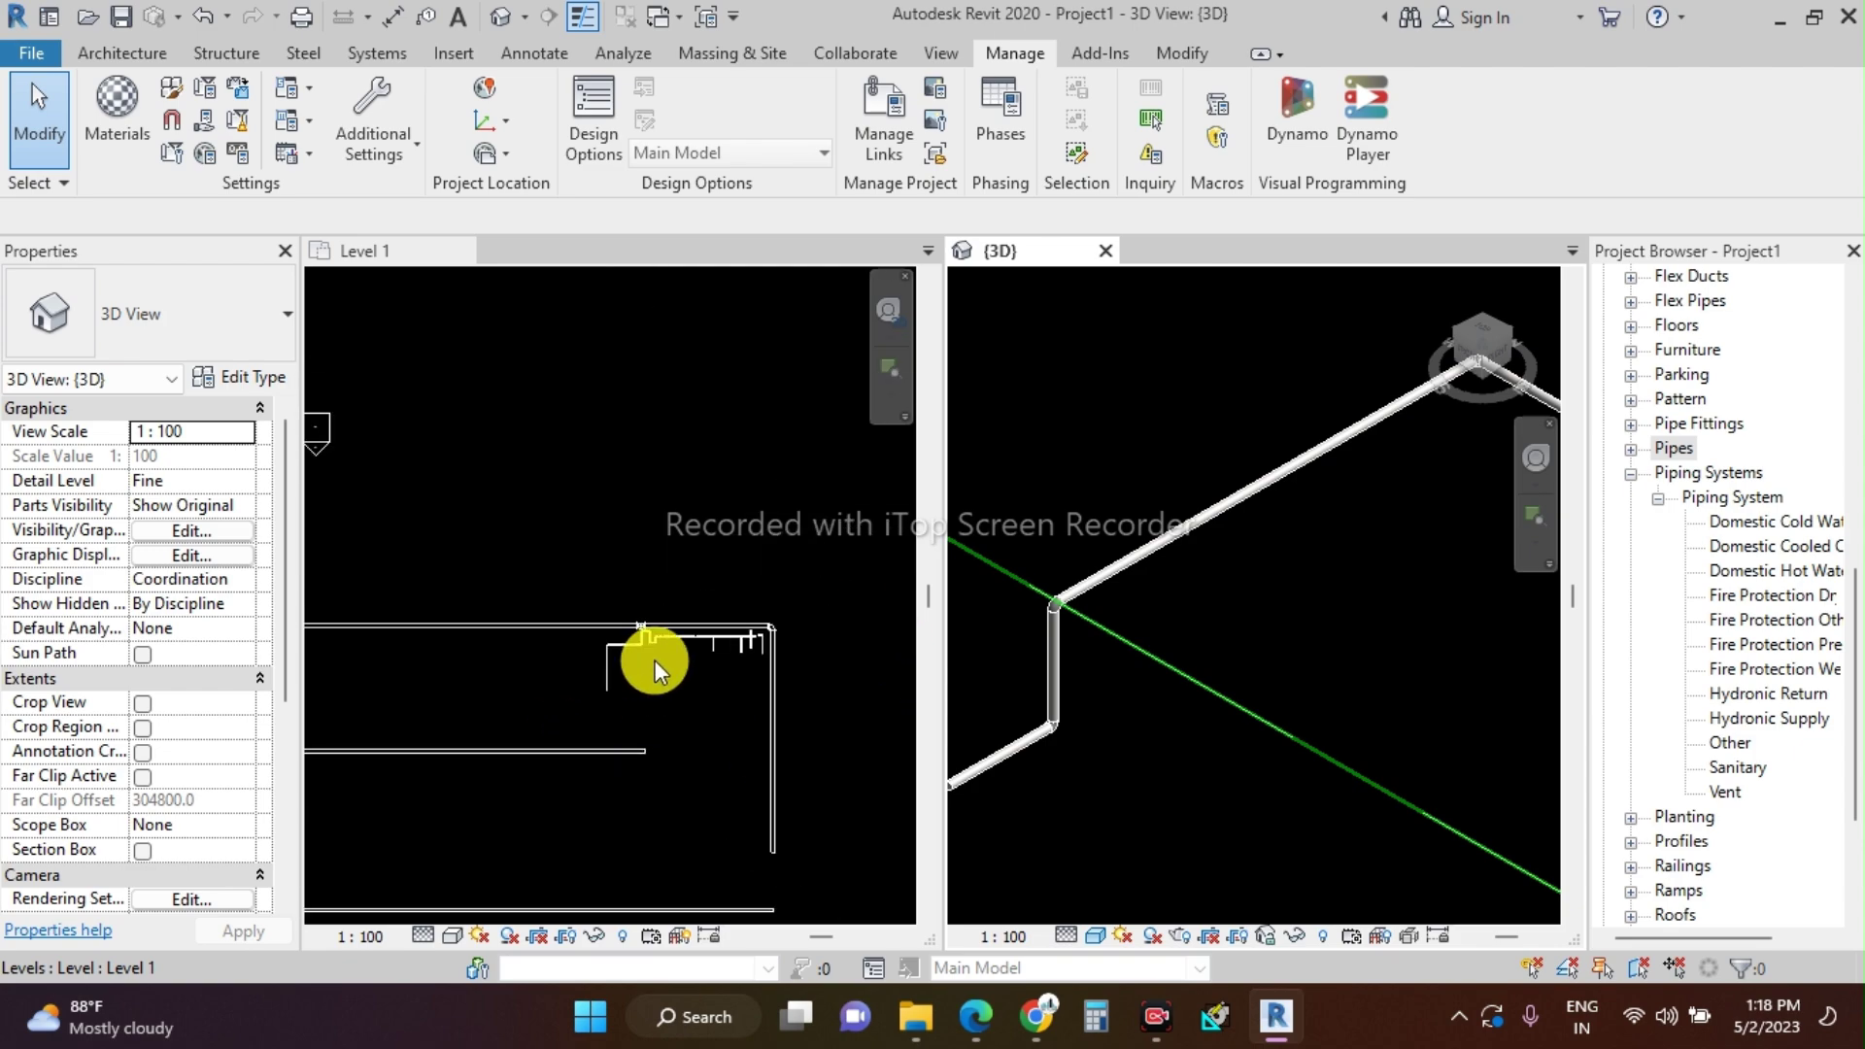
click(548, 531)
scroll(804, 489, down, 2)
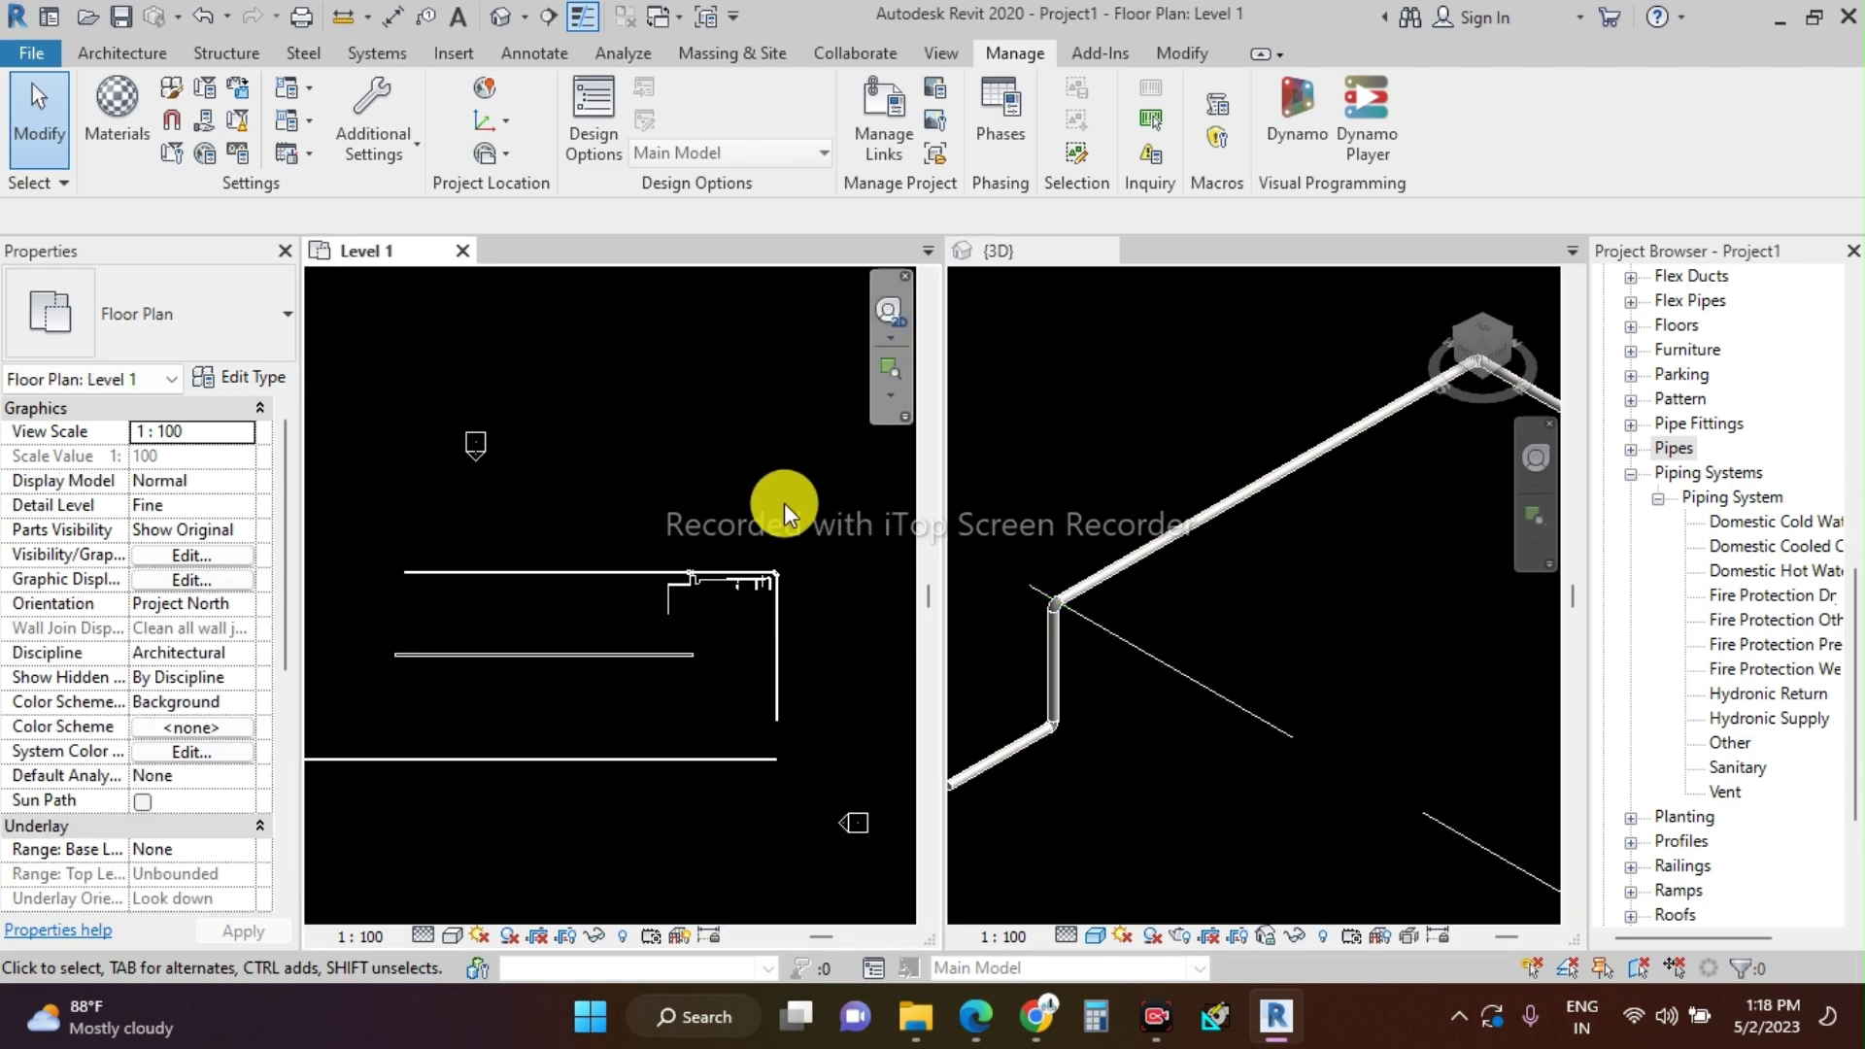